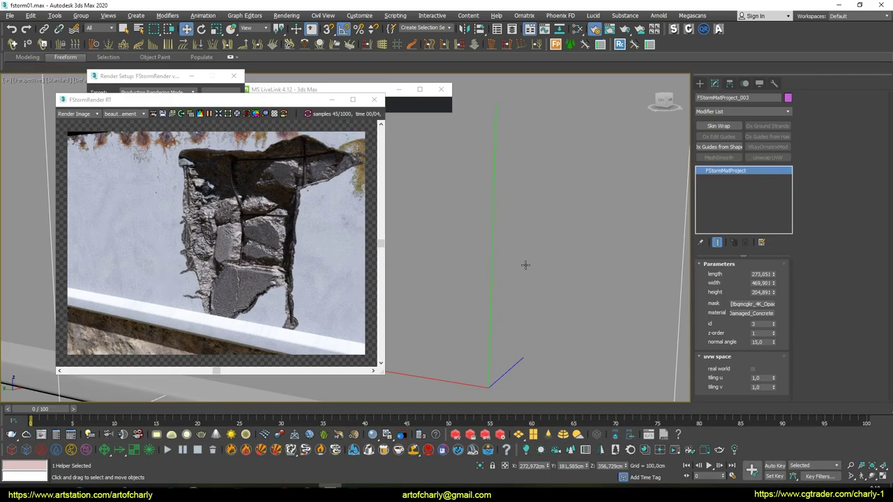
Step: Enable parallax bump shadows ('shad.') on the Damaged Concrete projection material in Slate
alt+middle_drag(526, 264, 568, 265)
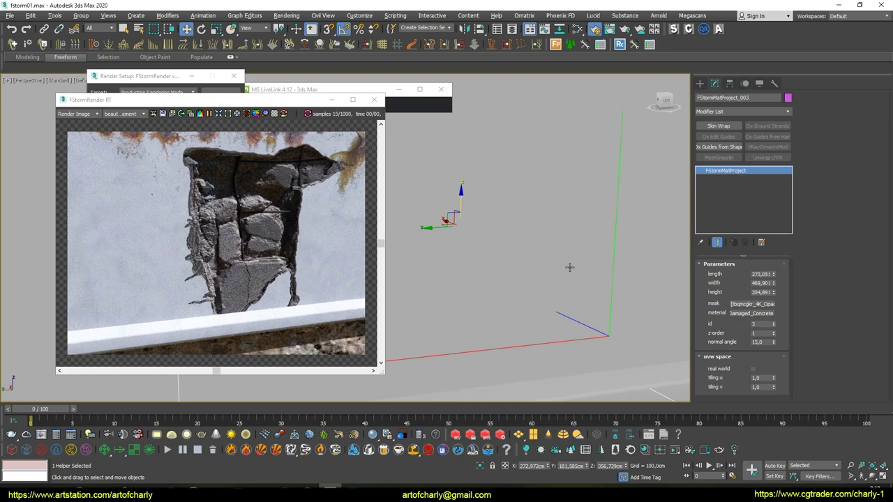
key(m)
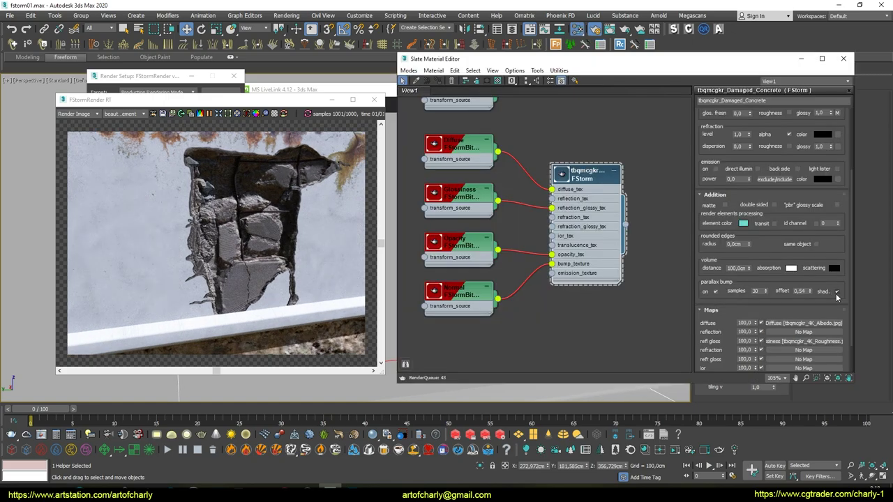
click(837, 293)
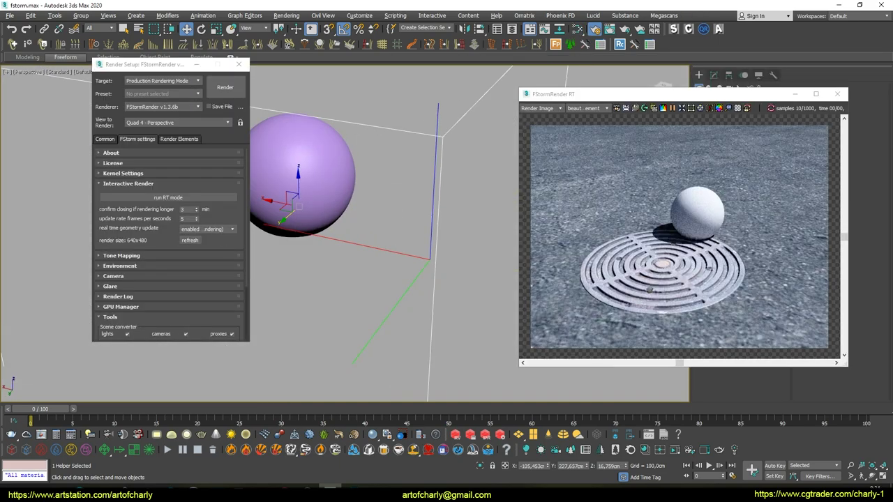
Step: Orbit the viewport around the zebra-crossing scene to check the RT render
alt+middle_drag(383, 279, 453, 279)
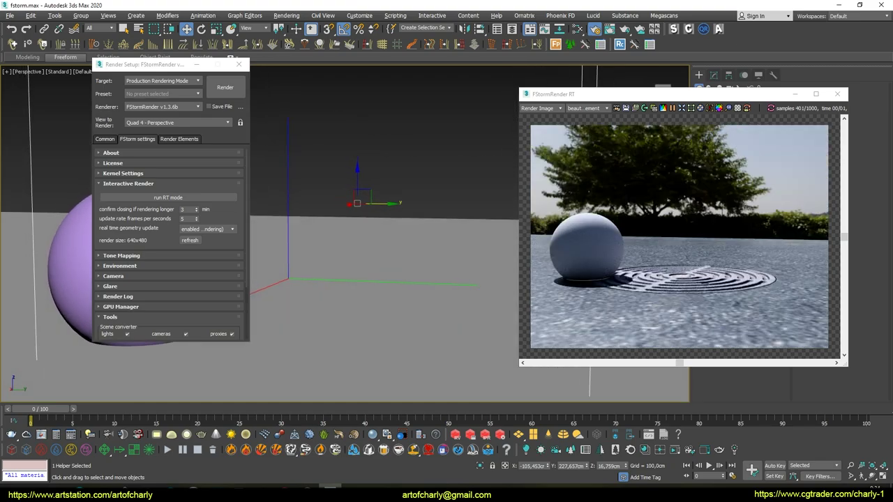
alt+middle_drag(384, 314, 391, 244)
mouse_move(384, 279)
alt+middle_down()
mouse_move(446, 279)
mouse_move(468, 258)
alt+middle_up()
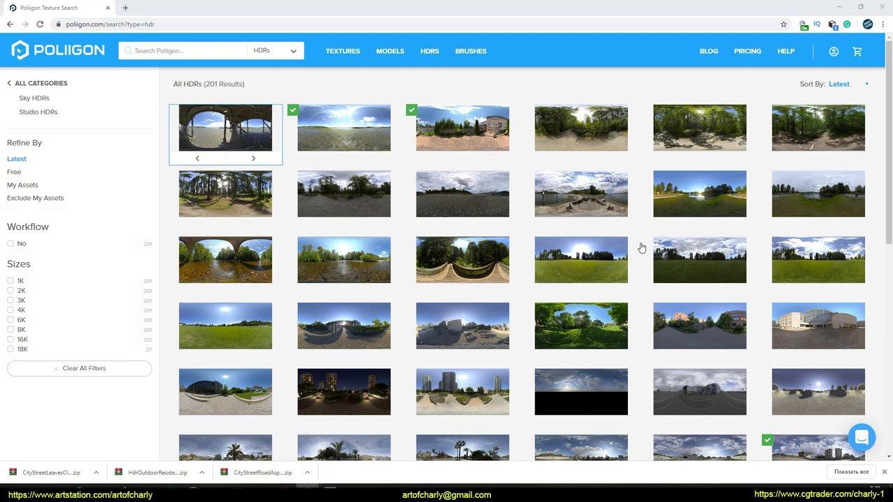
Step: Open the City Condo Courtyard Day Clear 001 HDR page and review its panorama and sphere previews
click(430, 381)
click(613, 224)
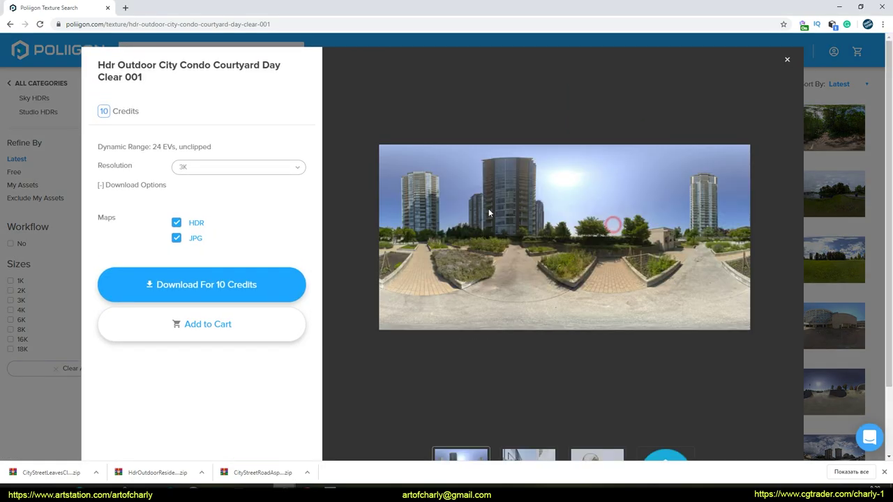
scroll(541, 249, down, 1)
click(614, 398)
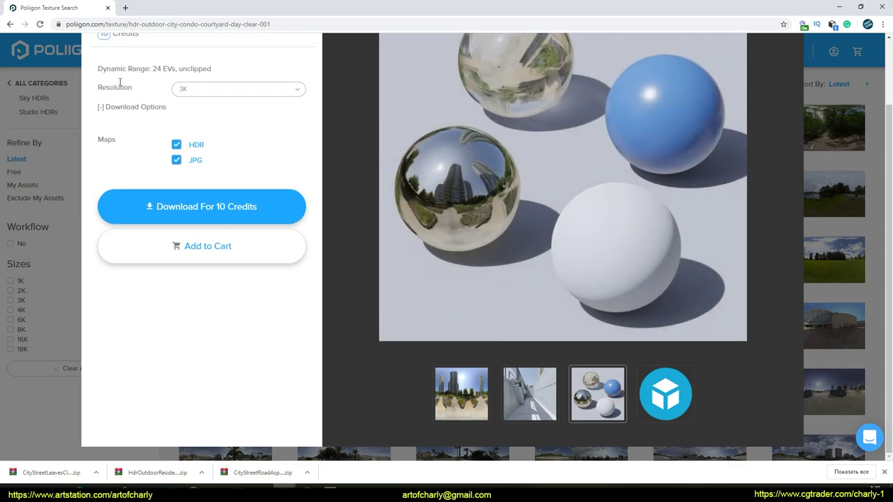
scroll(165, 132, up, 1)
scroll(165, 133, up, 1)
drag(152, 79, 104, 65)
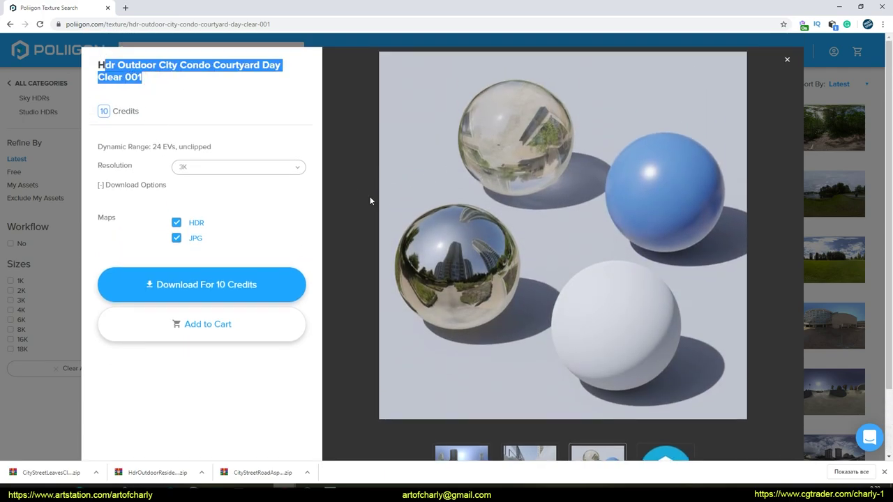
click(346, 242)
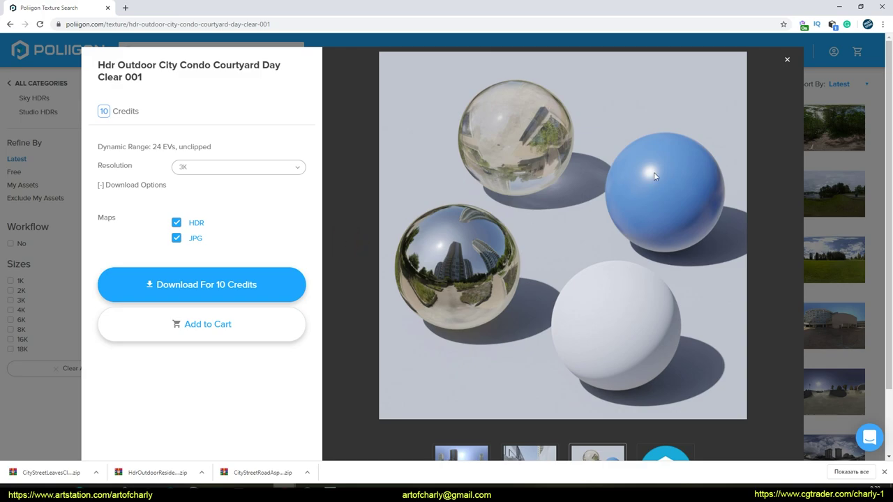
scroll(480, 161, down, 1)
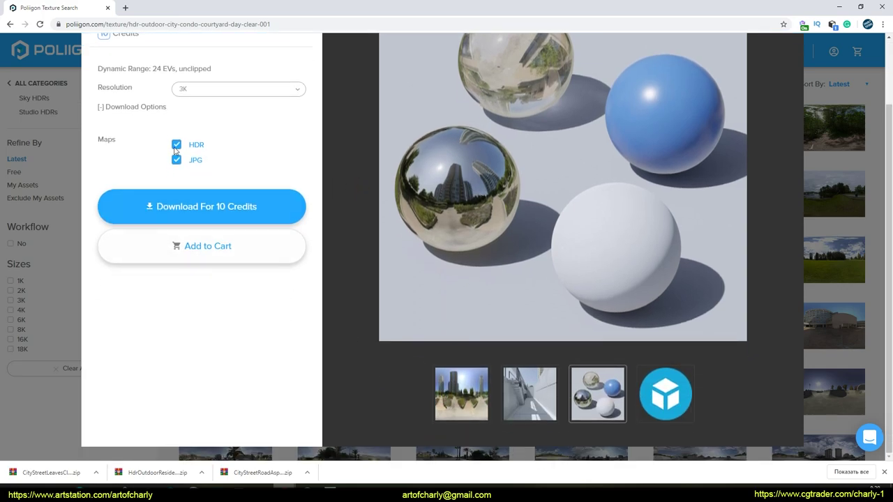
scroll(566, 292, up, 1)
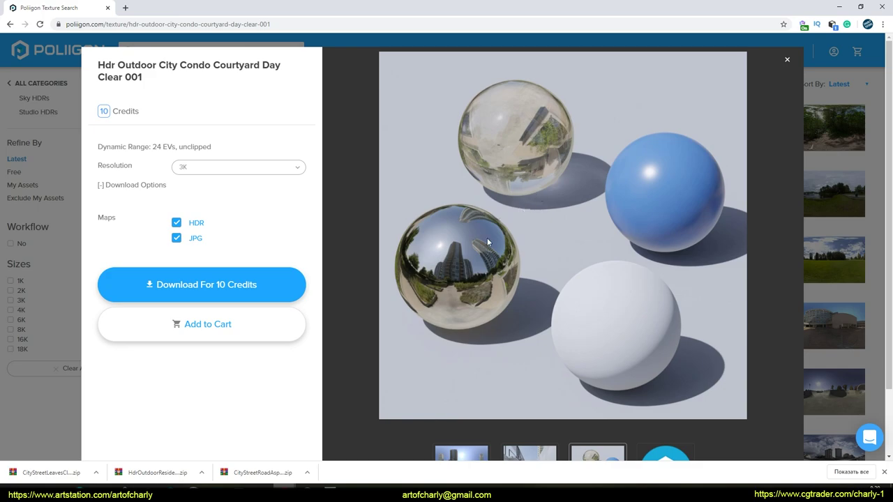
Step: Download the courtyard HDR at 3K and save the zip into the HDRI folder
click(230, 167)
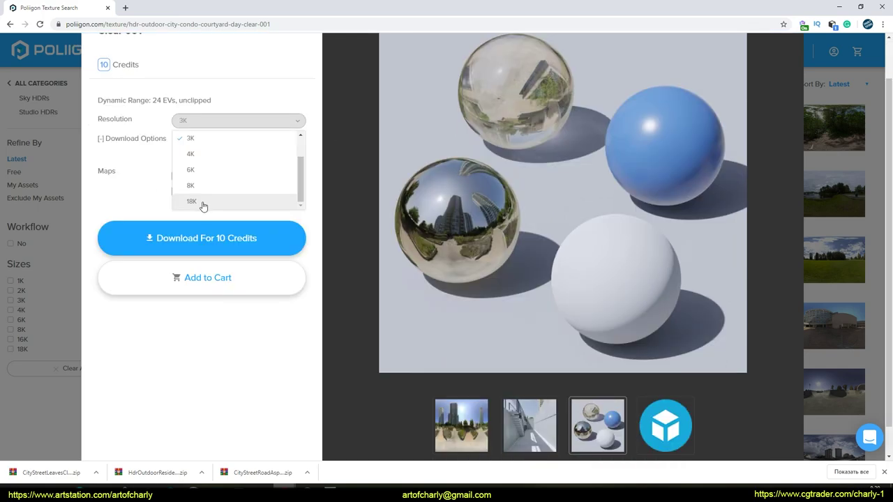
click(212, 174)
click(191, 170)
click(230, 377)
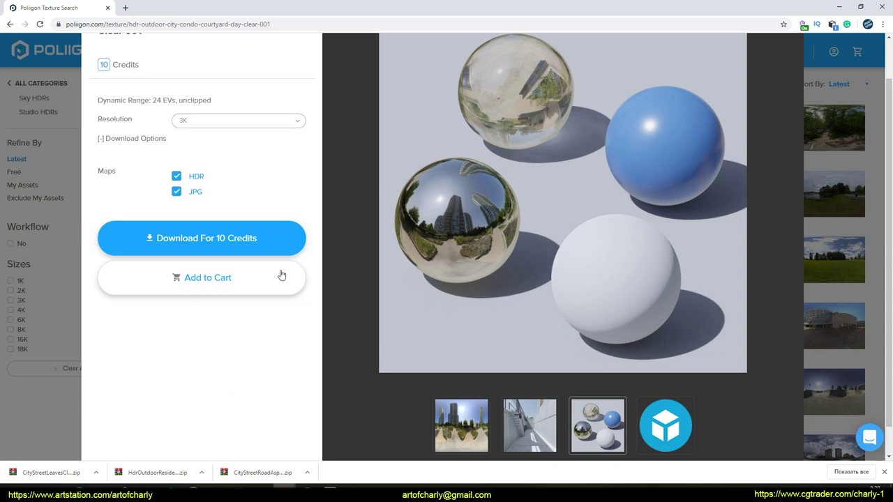
drag(153, 211, 220, 210)
click(208, 236)
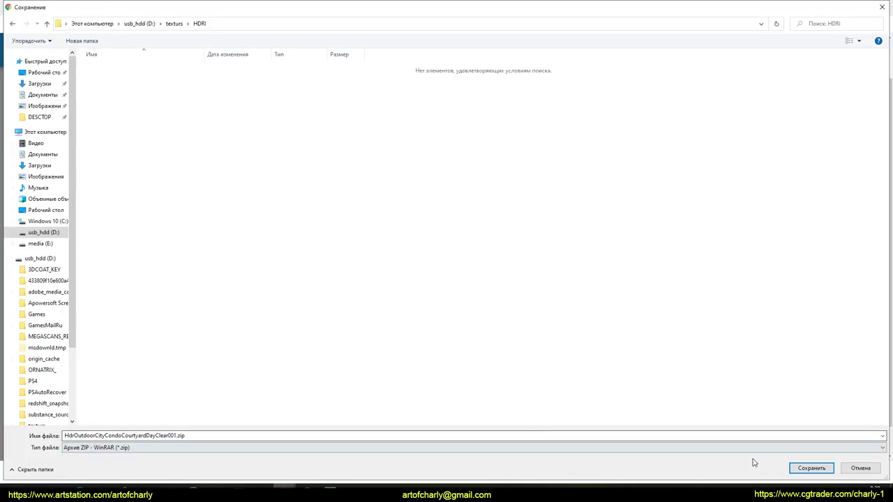
click(793, 468)
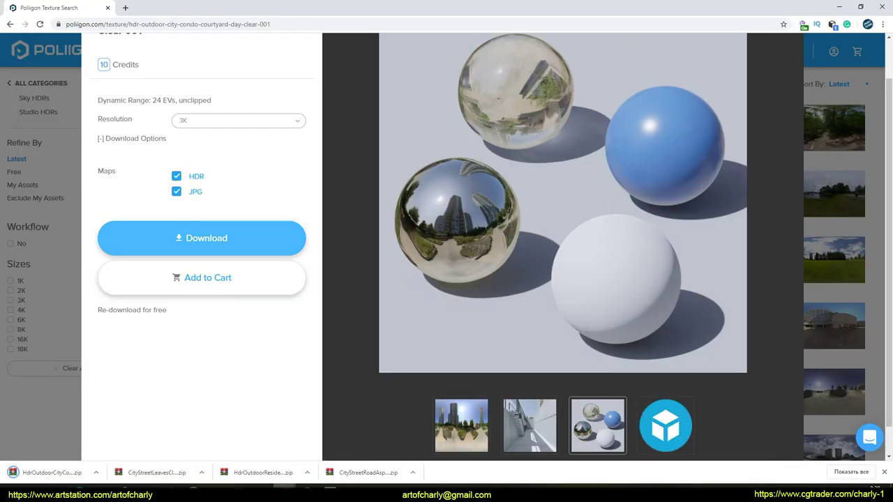
Step: Open the downloaded zip and browse into REGULAR\3K to see the EXR and JPG files
click(833, 297)
click(48, 473)
click(180, 113)
double_click(180, 113)
double_click(173, 114)
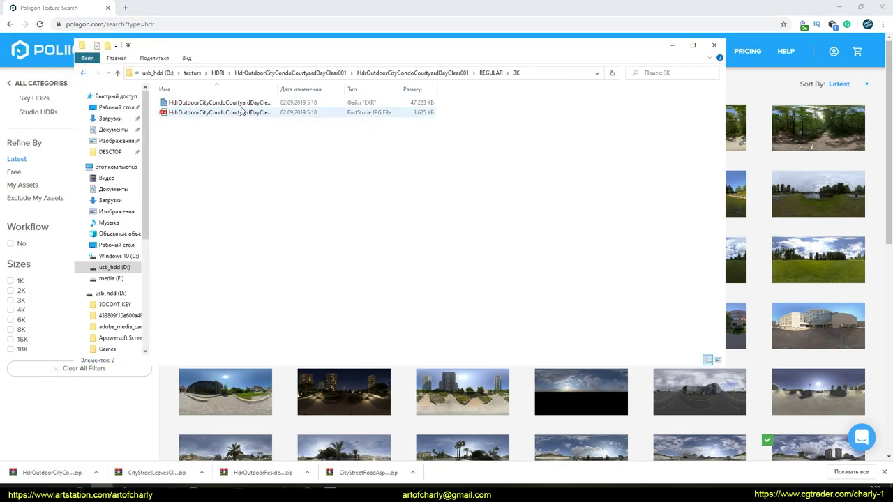
double_click(277, 89)
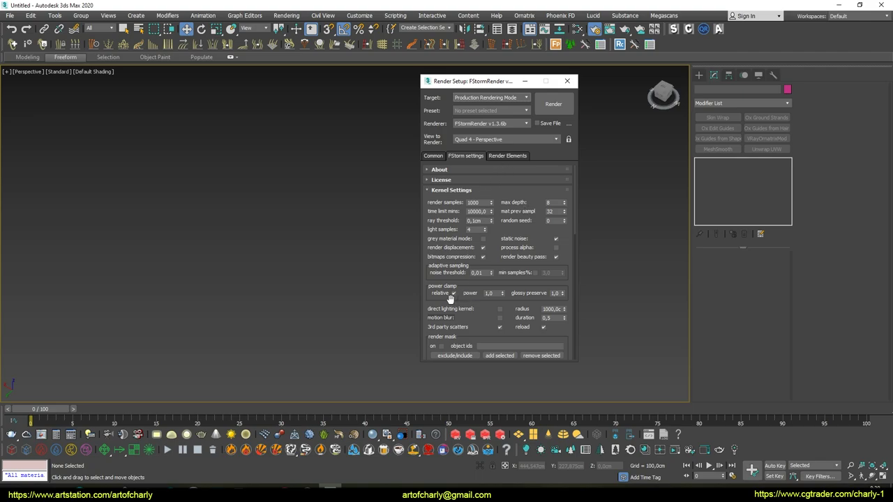
Step: Set the FStorm Environment texture in Render Setup to an FStormBitmap
scroll(451, 295, down, 3)
scroll(450, 295, down, 3)
scroll(451, 295, down, 3)
scroll(451, 295, down, 2)
scroll(438, 259, down, 1)
scroll(450, 240, down, 1)
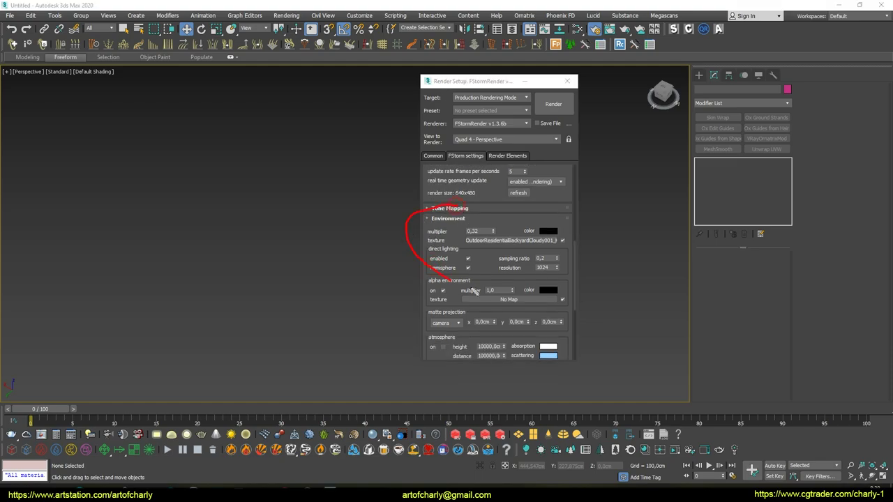
key(e)
click(512, 240)
double_click(303, 228)
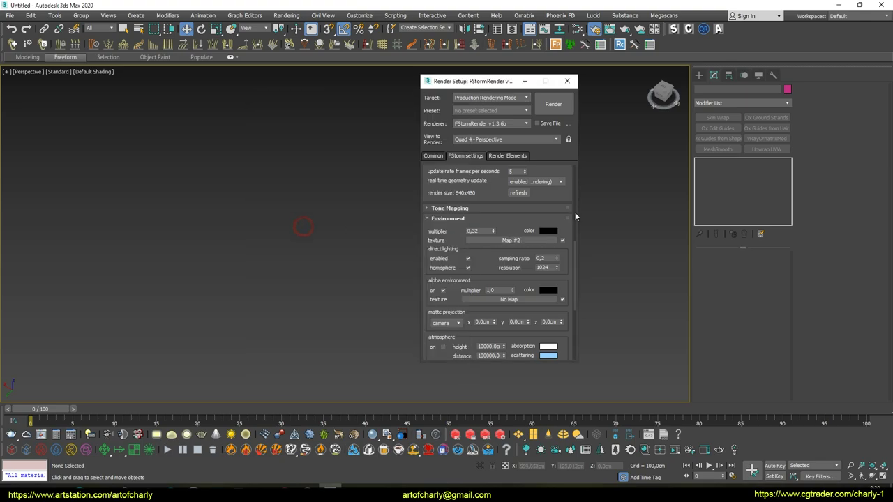
Step: Instance Map #2 into Slate and load the courtyard 3K HDR EXR (3072x1536)
key(m)
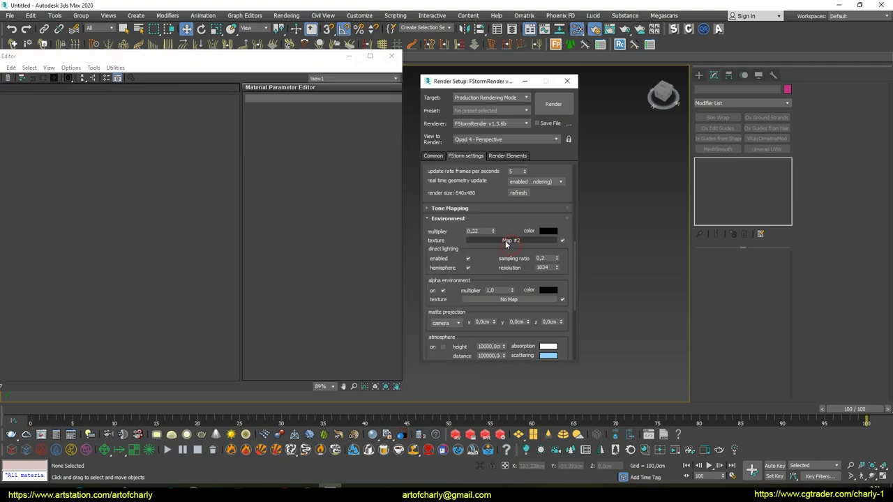
drag(511, 241, 110, 214)
click(160, 253)
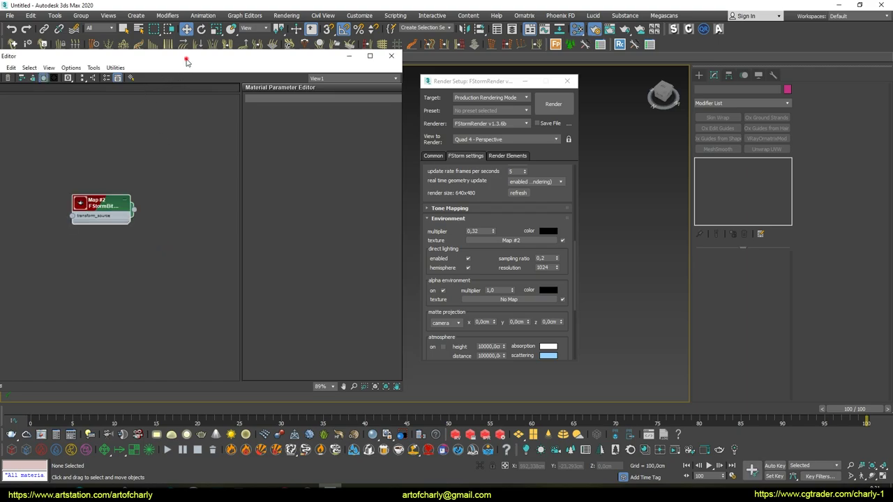
drag(184, 64, 256, 63)
double_click(180, 201)
click(394, 247)
double_click(147, 135)
click(459, 309)
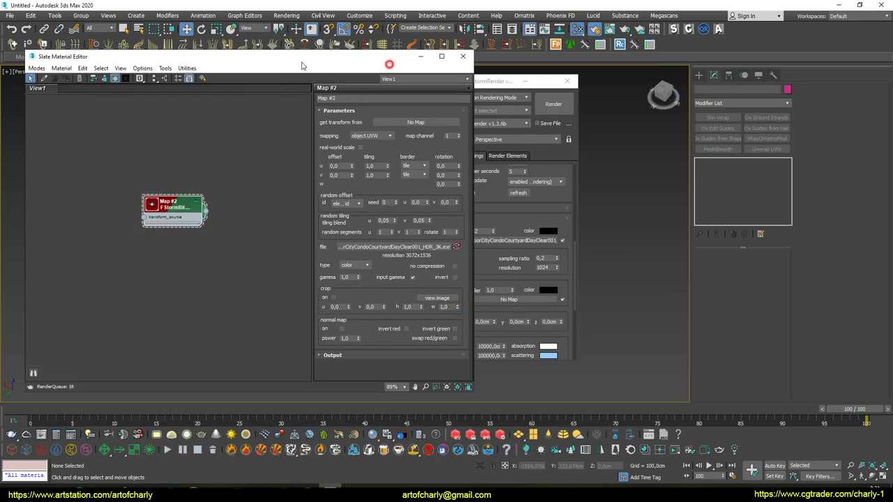
Step: Rearrange the editor windows and start the FStorm interactive RT render
drag(361, 64, 326, 56)
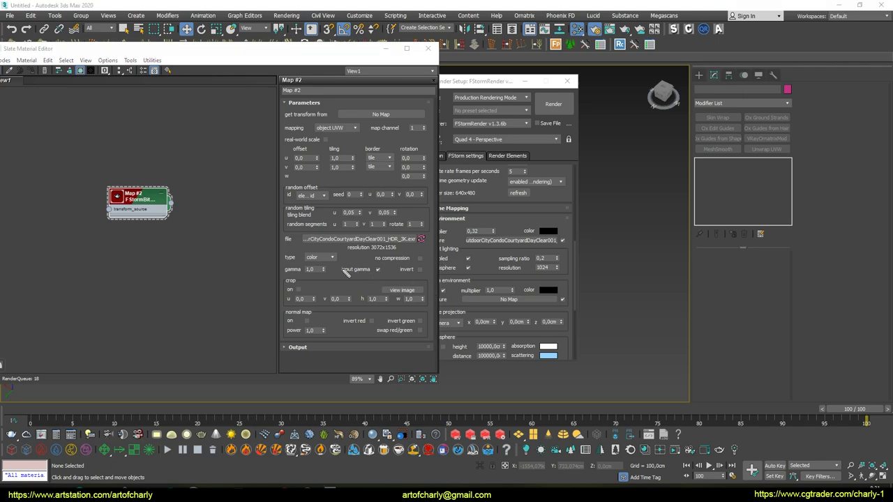
key(Escape)
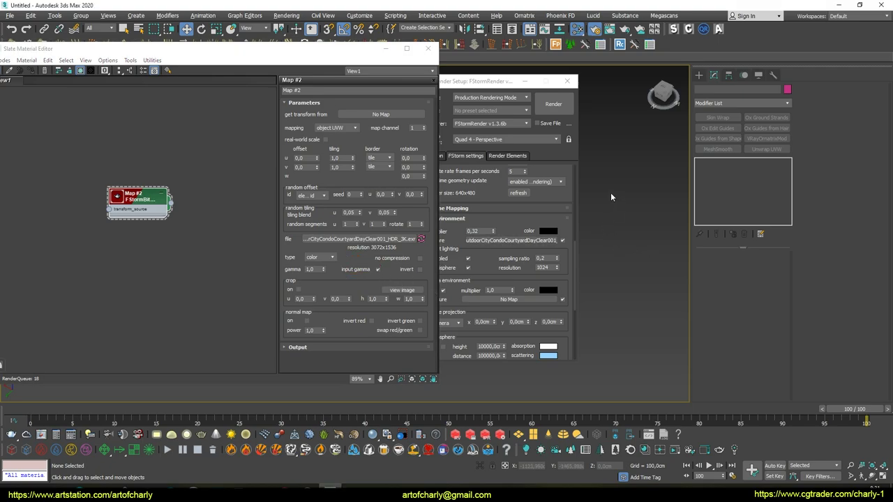
drag(504, 81, 642, 81)
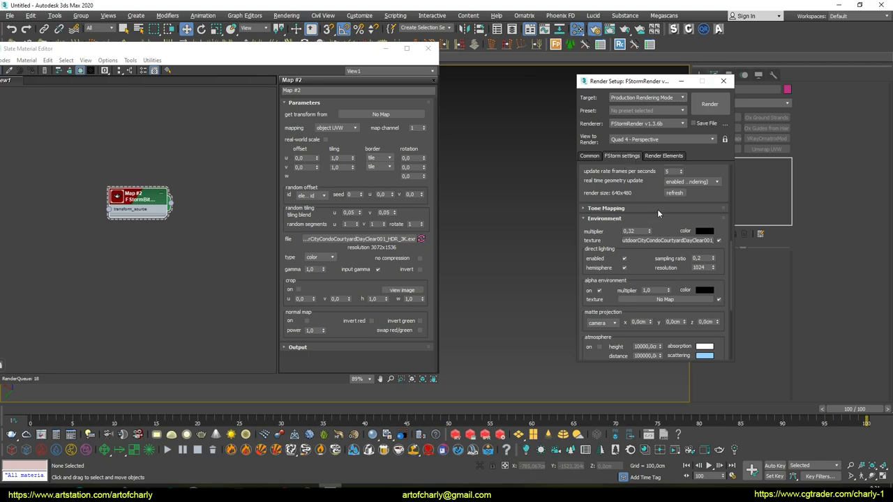
scroll(655, 230, up, 3)
scroll(652, 265, up, 3)
scroll(645, 301, up, 3)
scroll(637, 340, up, 3)
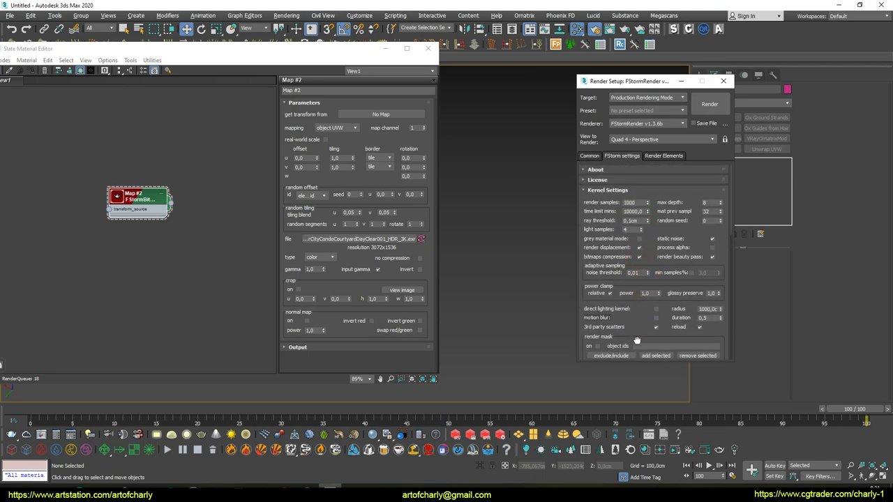
scroll(642, 307, down, 5)
scroll(653, 265, down, 3)
click(657, 244)
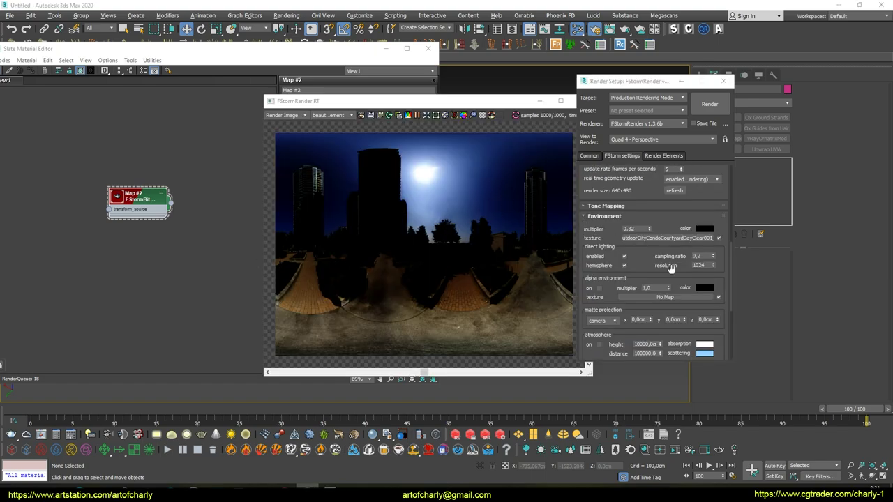
Step: Set Map #2's mapping type to spherical environment
click(231, 52)
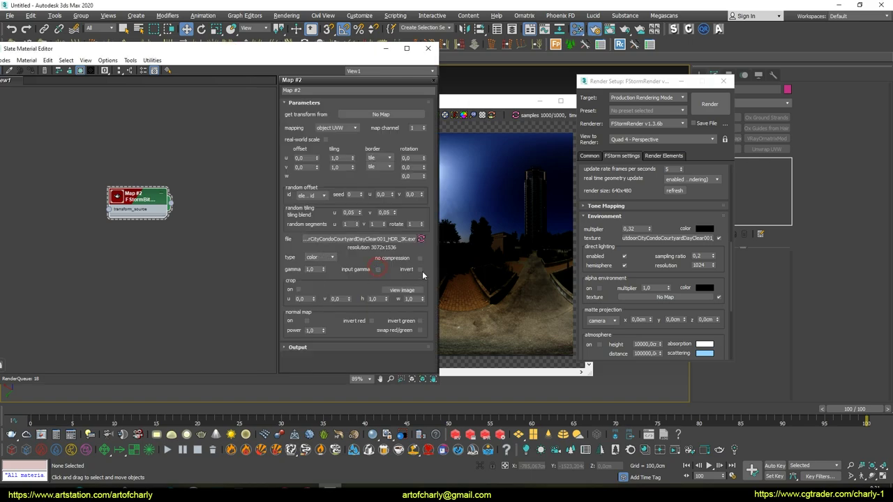
drag(482, 102, 614, 110)
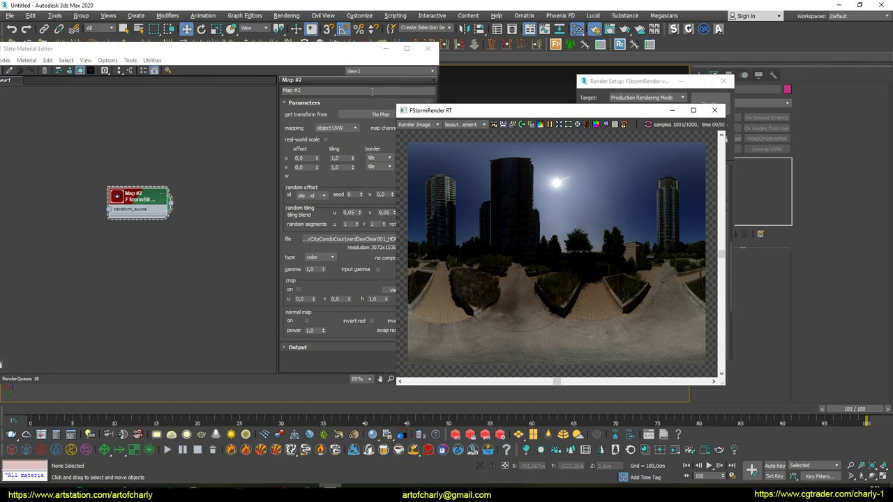
drag(493, 111, 537, 114)
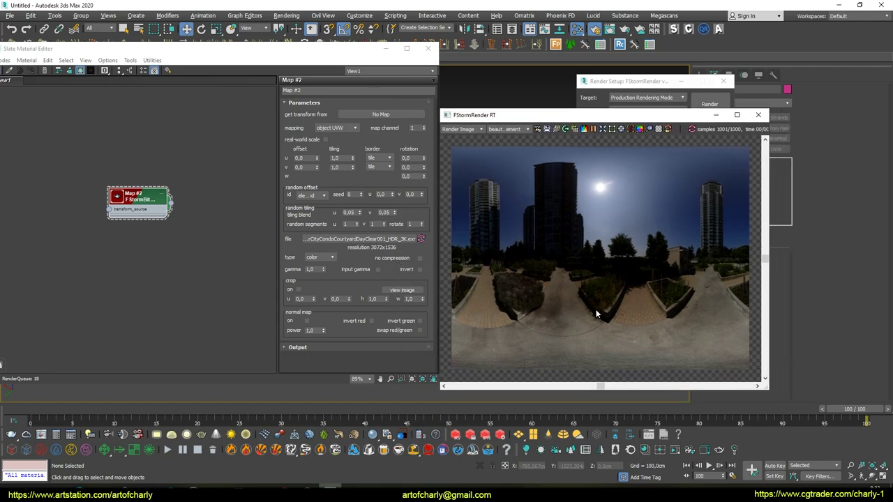
drag(625, 296, 568, 289)
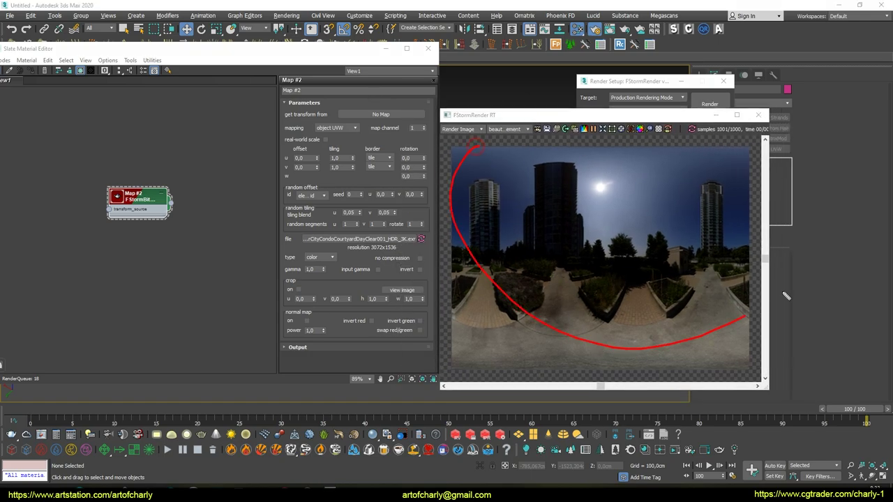
click(288, 138)
click(334, 128)
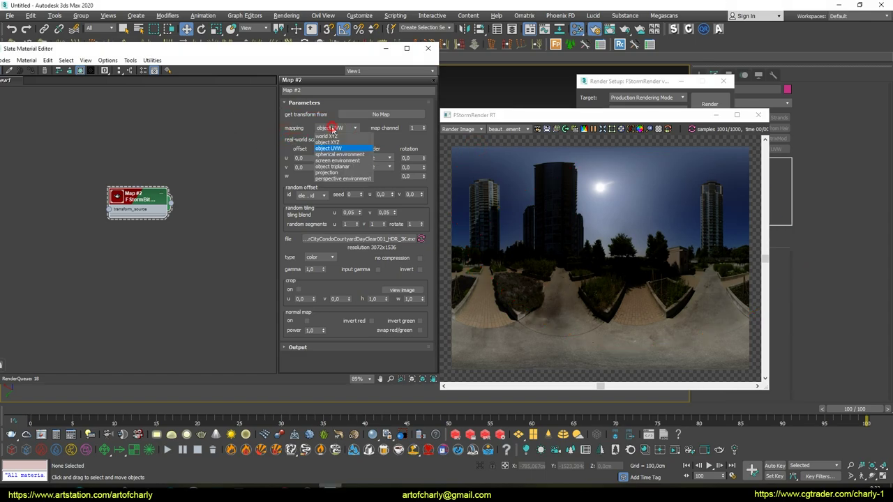
click(349, 155)
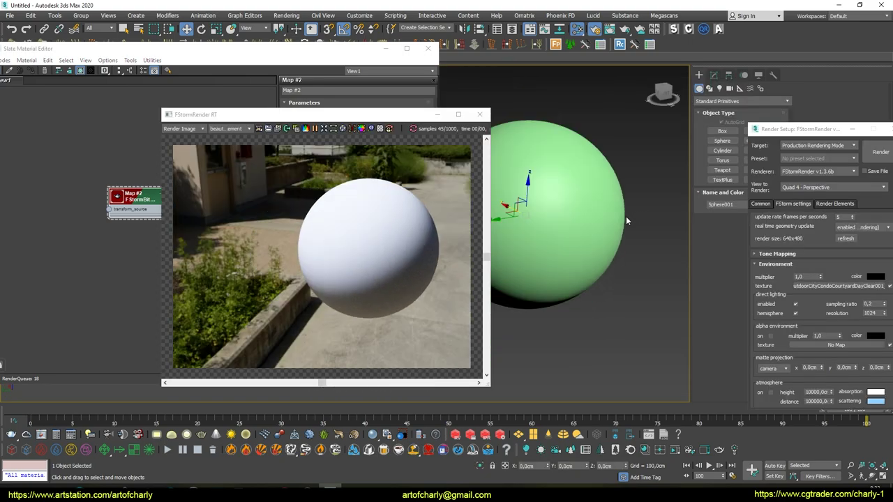
Step: Enable environment direct lighting and hemisphere, then orbit to view the courtyard-lit sphere
drag(783, 134, 566, 87)
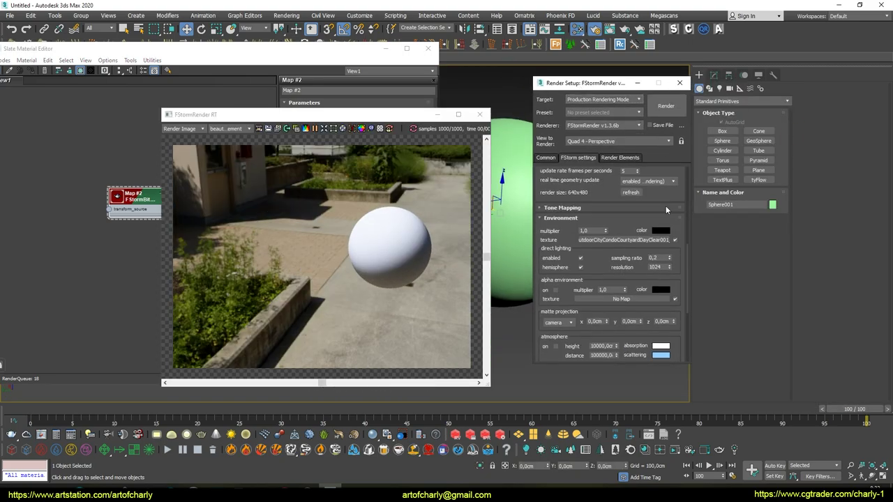
drag(565, 237, 568, 214)
click(553, 240)
click(577, 243)
click(581, 235)
drag(591, 85, 655, 88)
mouse_move(565, 246)
alt+middle_down()
mouse_move(523, 213)
mouse_move(566, 235)
mouse_move(536, 229)
mouse_move(534, 218)
mouse_move(575, 283)
mouse_move(547, 244)
mouse_move(557, 226)
mouse_move(557, 264)
alt+middle_up()
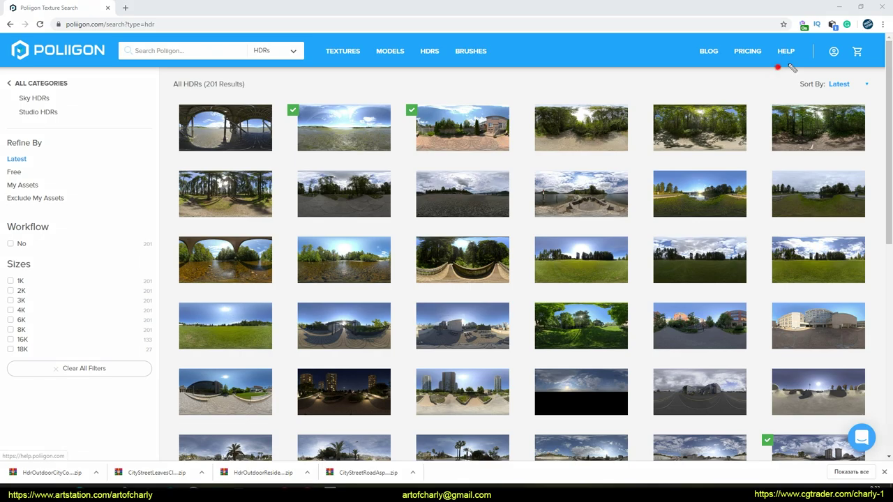
Step: Find the 3DSMax Material Converter Addon under Poliigon Help > Tools and Add-ons and download it
click(785, 53)
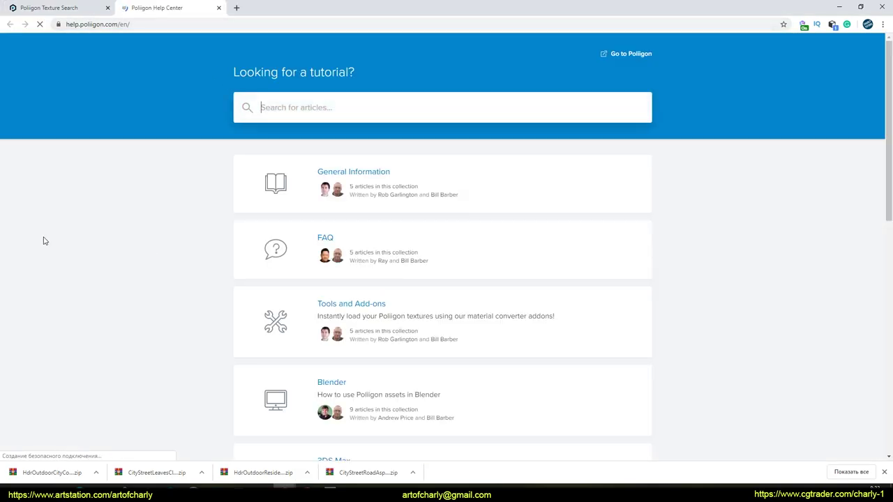
scroll(115, 215, down, 2)
drag(305, 226, 403, 210)
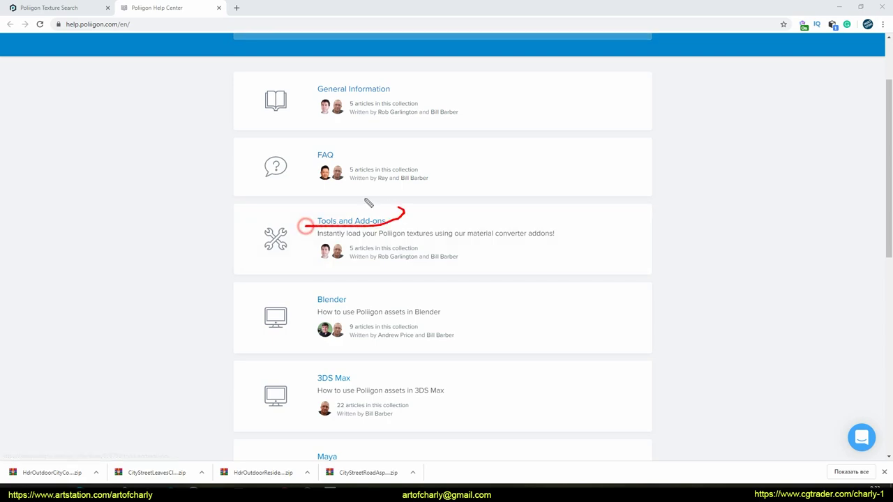
click(363, 221)
scroll(528, 271, down, 1)
mouse_move(257, 237)
mouse_down()
mouse_move(300, 246)
mouse_move(300, 254)
mouse_up()
click(375, 226)
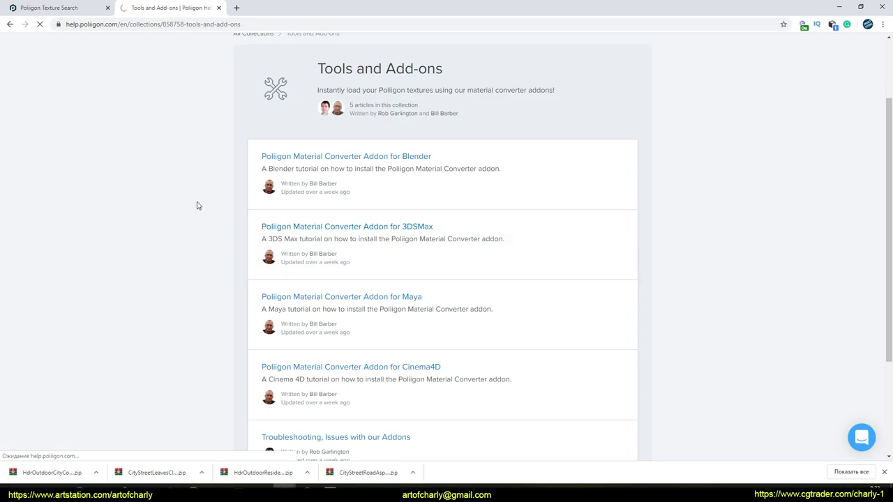
scroll(253, 245, down, 1)
drag(332, 305, 579, 283)
click(466, 283)
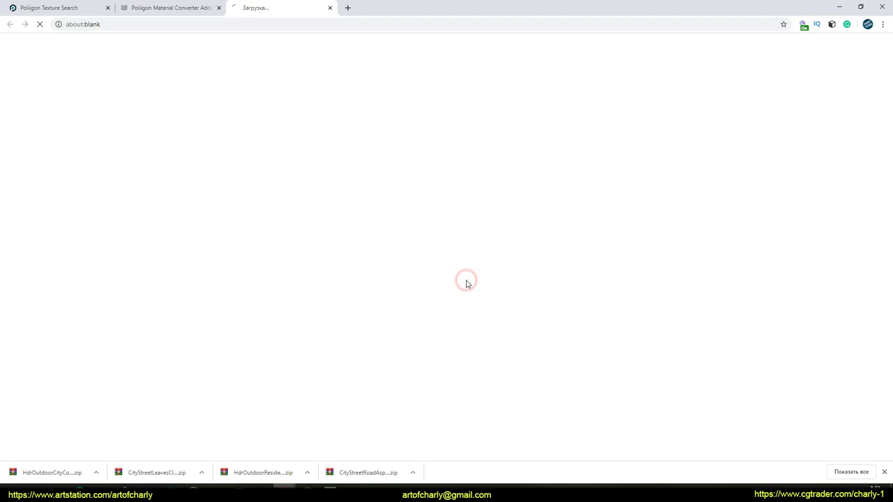
Step: Install the converter by dragging its .mzp file onto the viewport
double_click(219, 104)
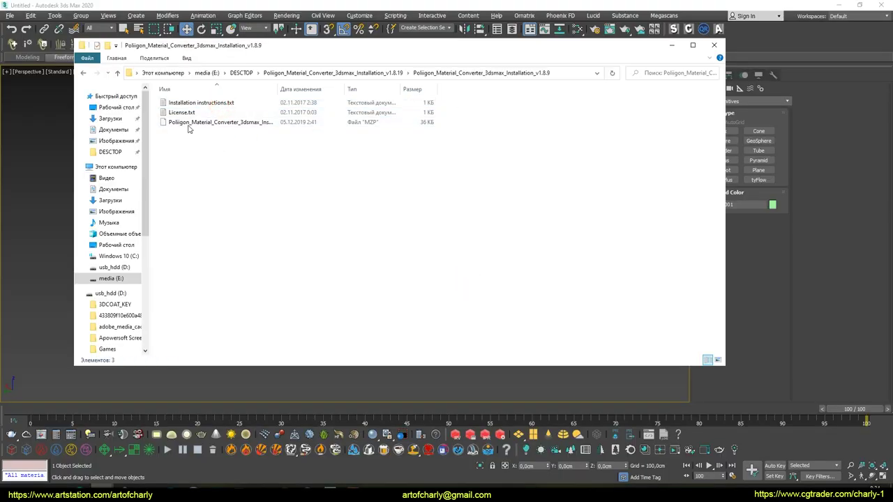
drag(275, 89, 358, 89)
drag(330, 57, 576, 76)
drag(493, 143, 180, 270)
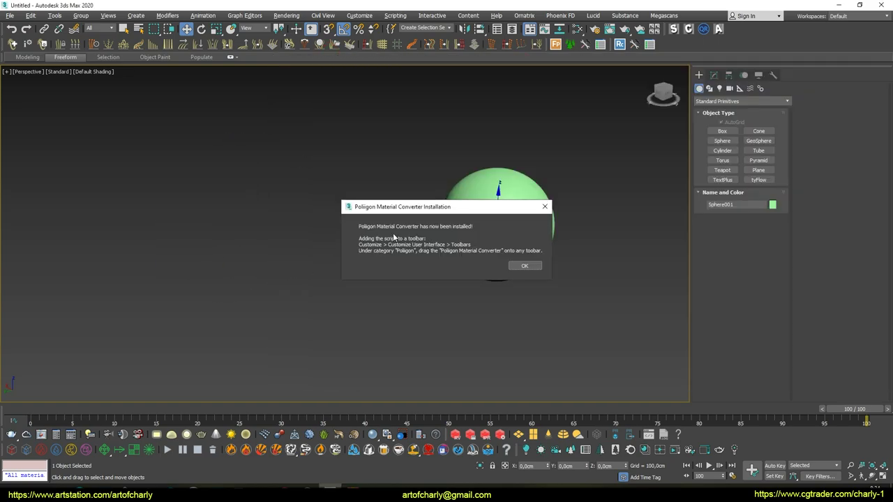
key(Escape)
click(525, 266)
Step: Add Poligon Material Converter to the right-click quad menu via Customize User Interface > Quads
click(395, 15)
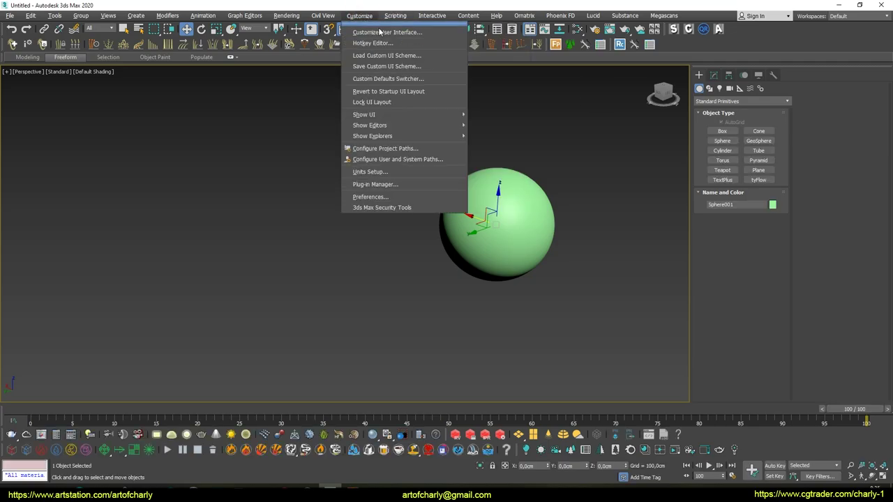
click(377, 32)
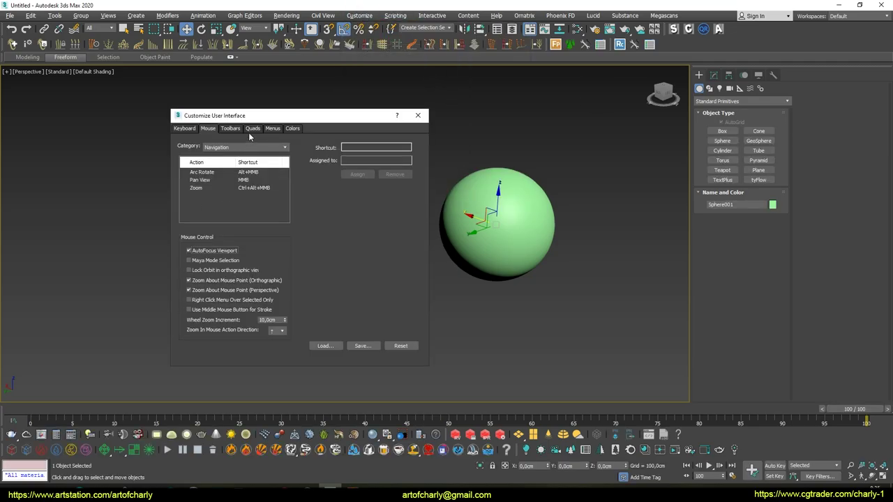
click(253, 128)
right_click(557, 178)
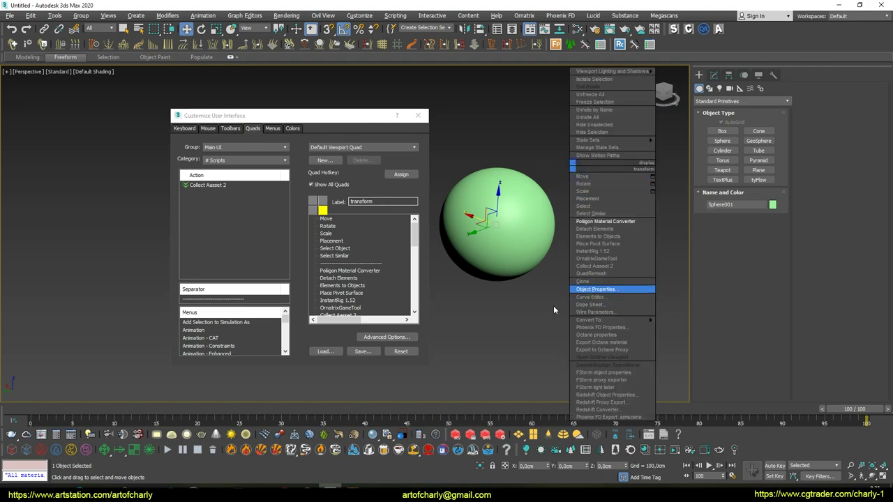
click(225, 160)
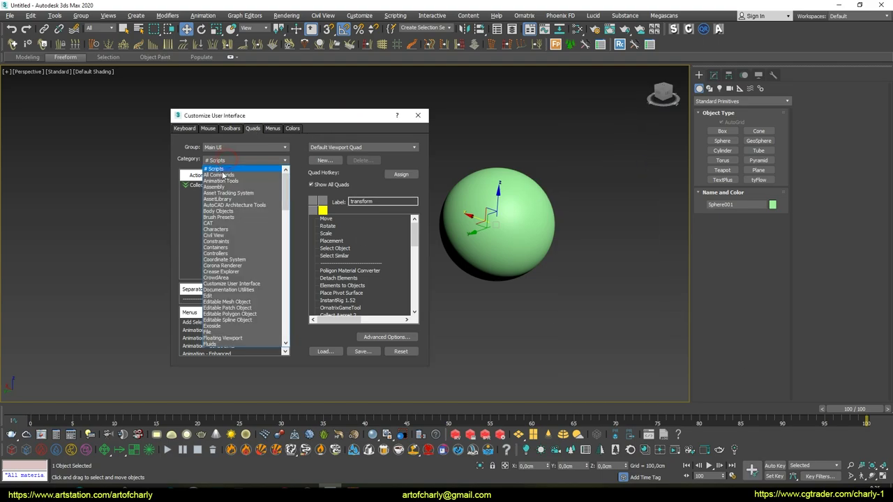
click(218, 174)
click(216, 217)
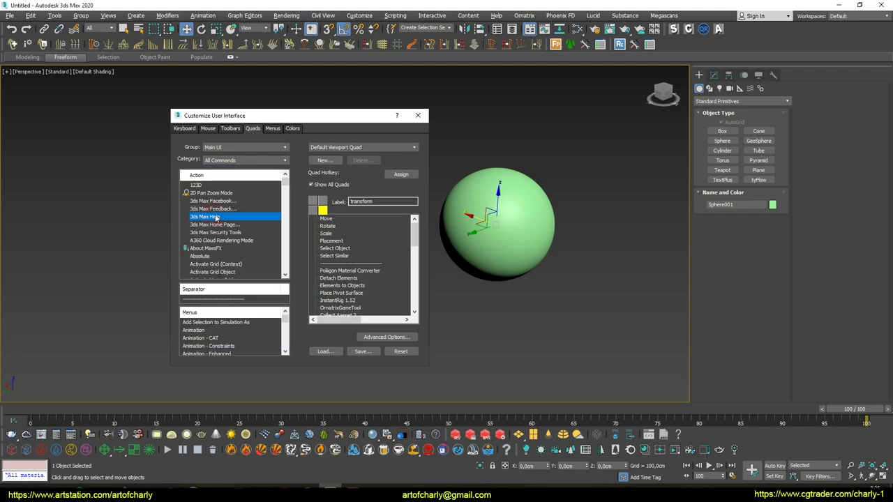
text(poli)
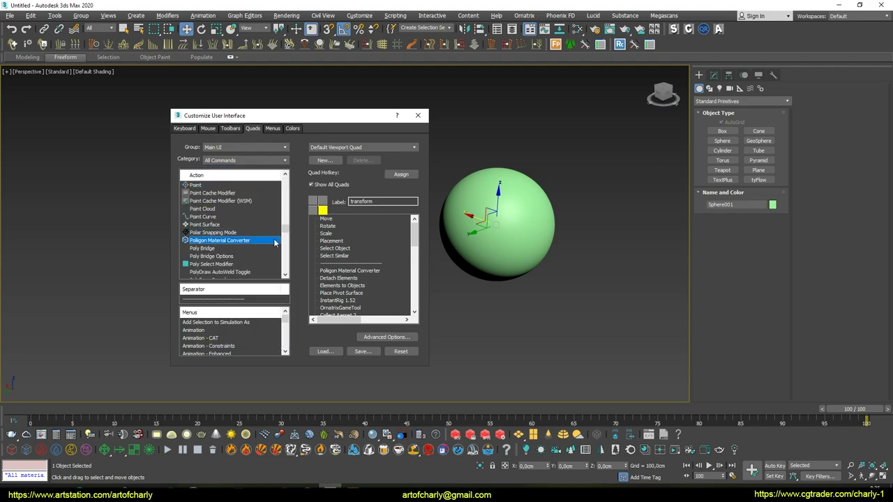
drag(275, 243, 187, 254)
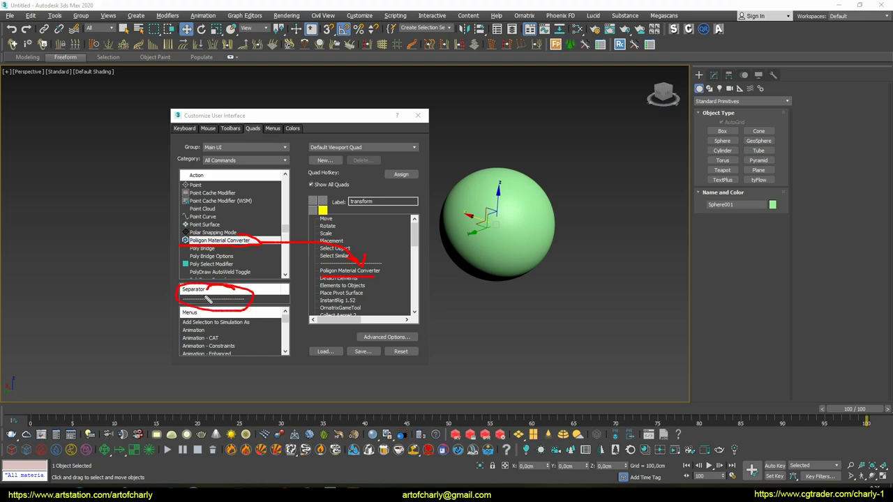
key(Escape)
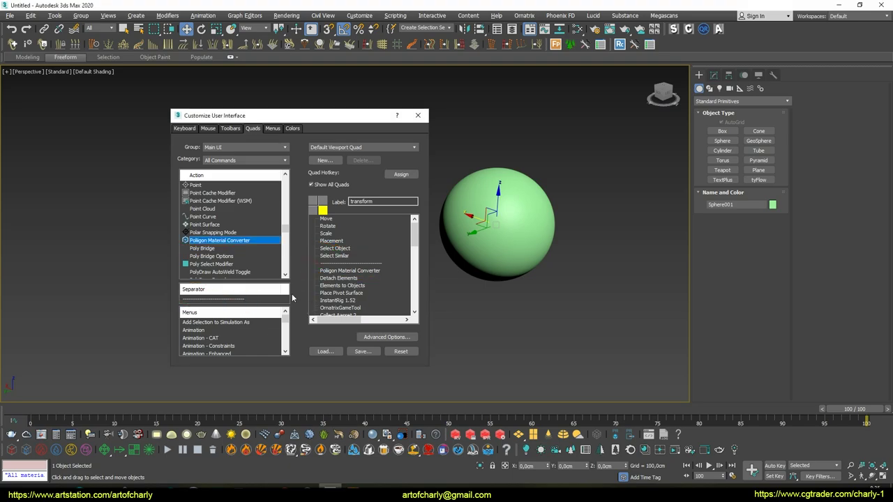
right_click(573, 273)
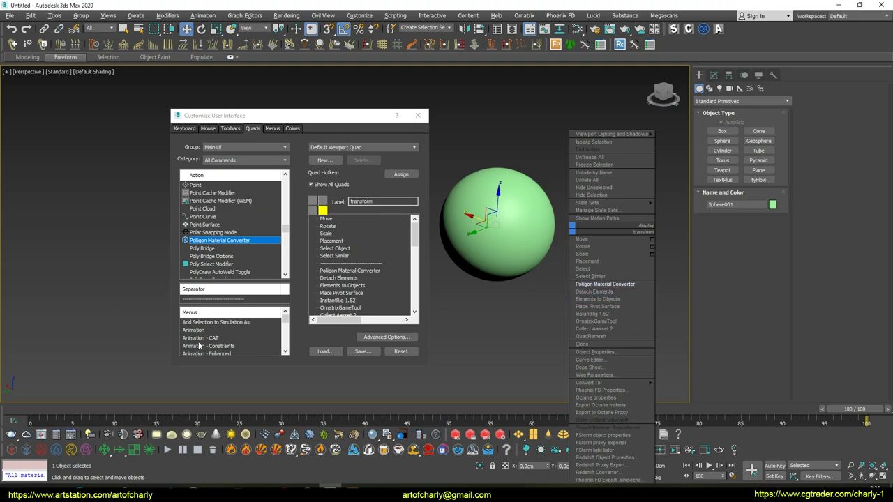
click(209, 338)
Step: Insert a separator below the converter entry and launch the converter from the quad menu
drag(221, 299, 271, 300)
drag(354, 282, 355, 280)
right_click(571, 206)
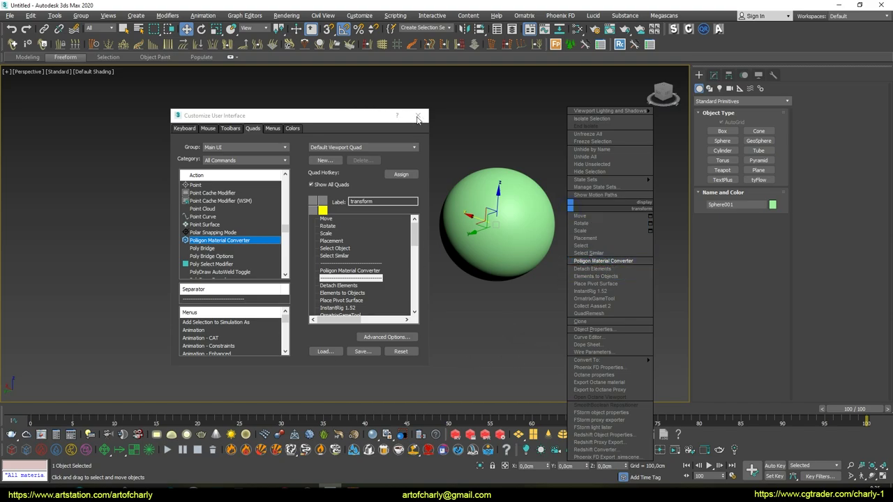
click(417, 117)
right_click(523, 145)
click(569, 201)
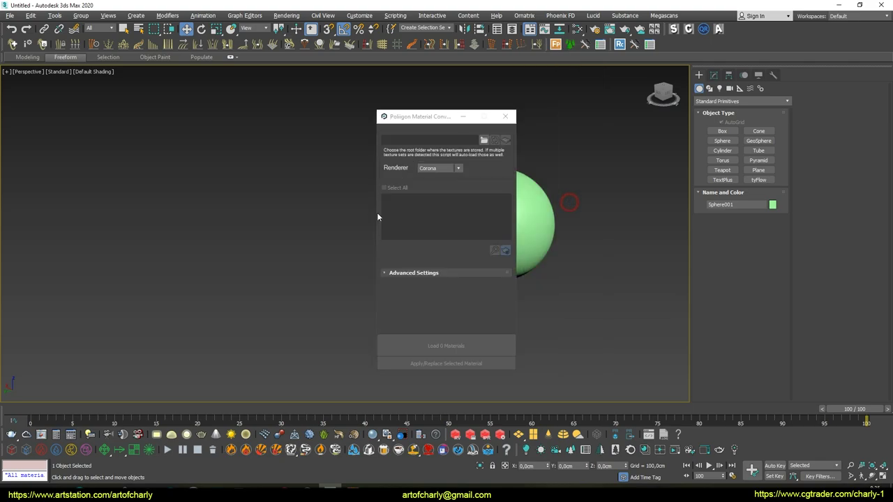
Step: Move the Poliigon Material Converter window aside and set its renderer to Vray
drag(421, 116, 216, 115)
click(236, 168)
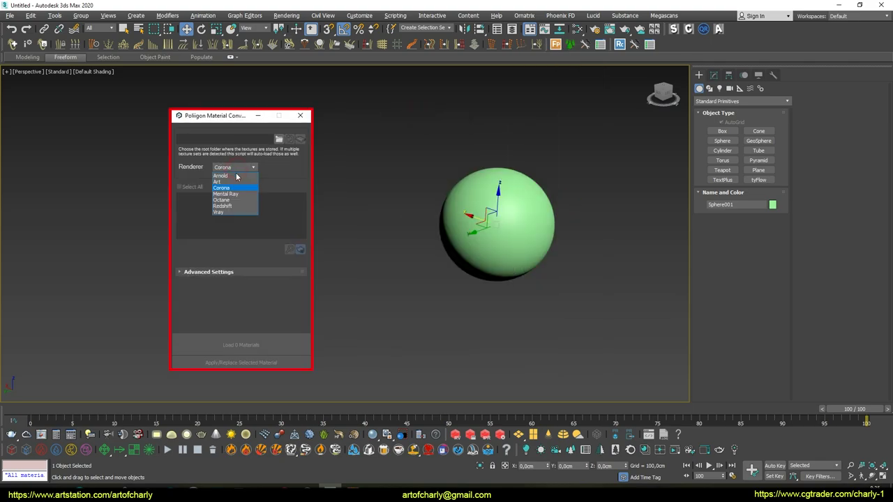
click(226, 212)
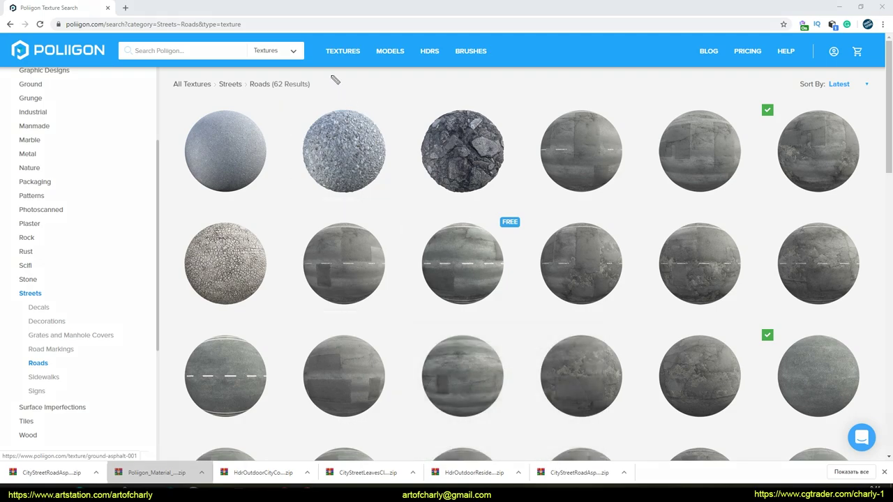
Step: Open the City Street Road Asphalt Single Lane Clean 001 texture and note its 14.00 x 7.00 m size
drag(328, 60, 349, 33)
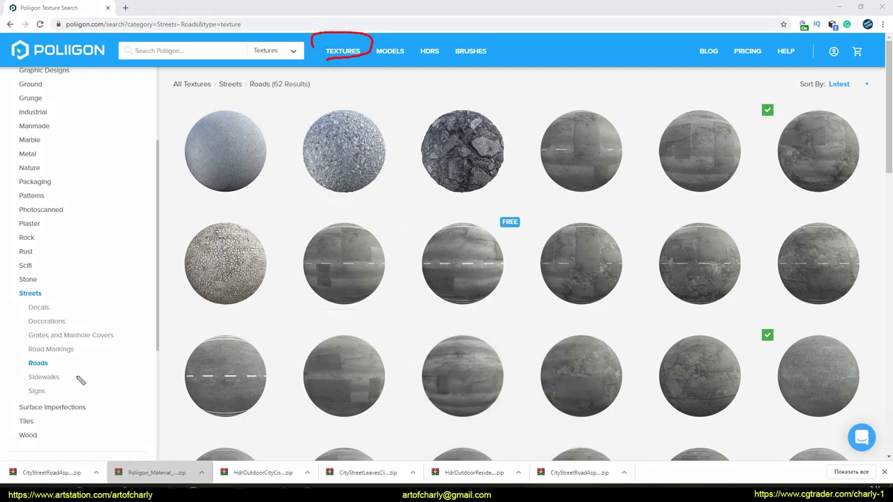
drag(11, 304, 1, 292)
drag(29, 352, 62, 357)
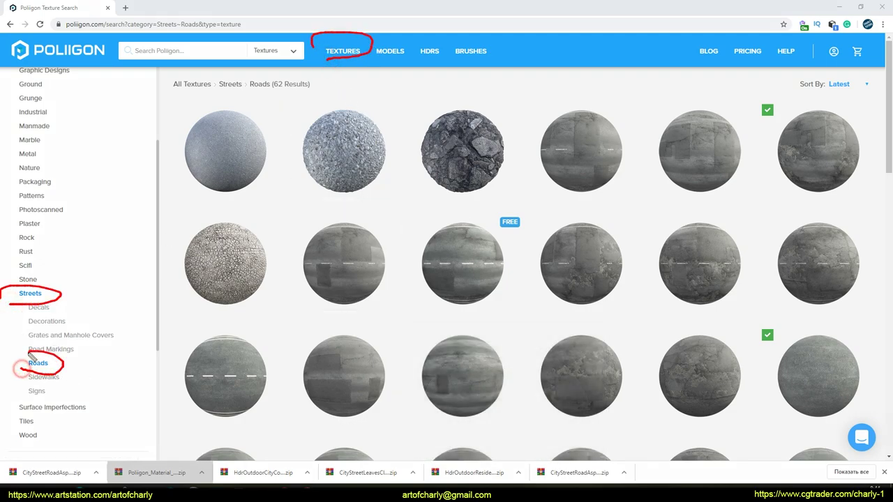
drag(836, 357, 817, 423)
key(Escape)
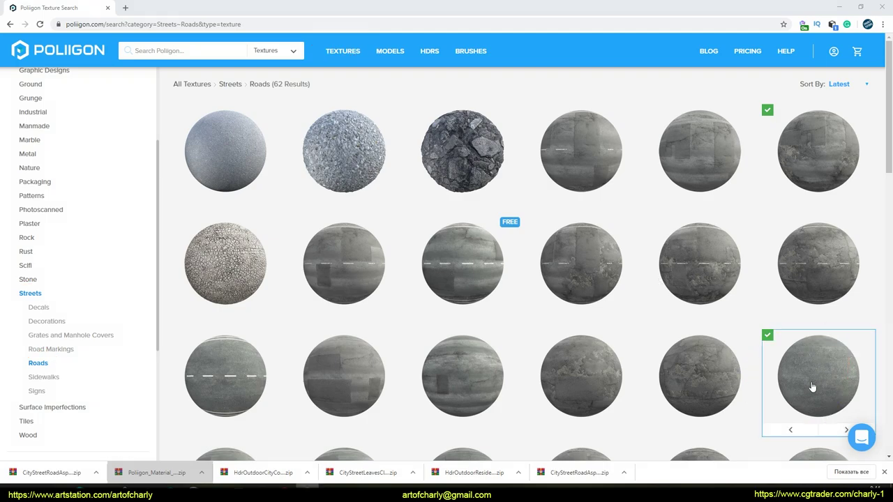
click(600, 327)
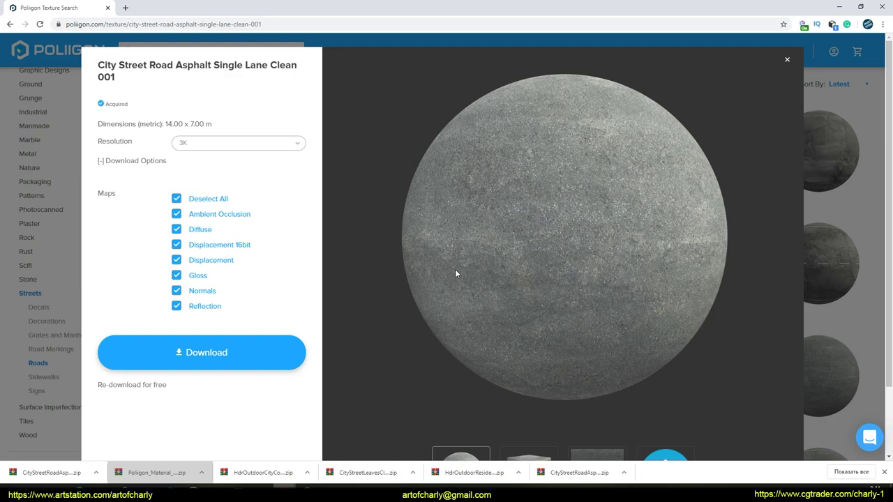
scroll(456, 274, down, 1)
click(582, 377)
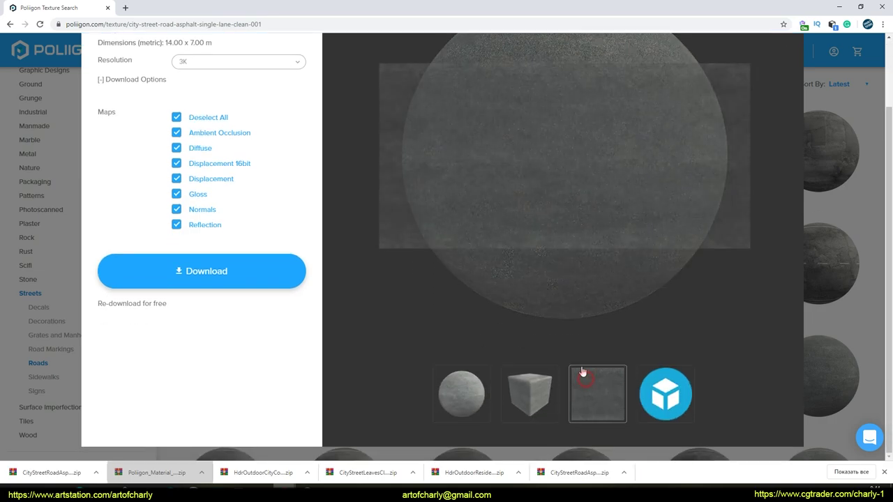
scroll(495, 275, up, 1)
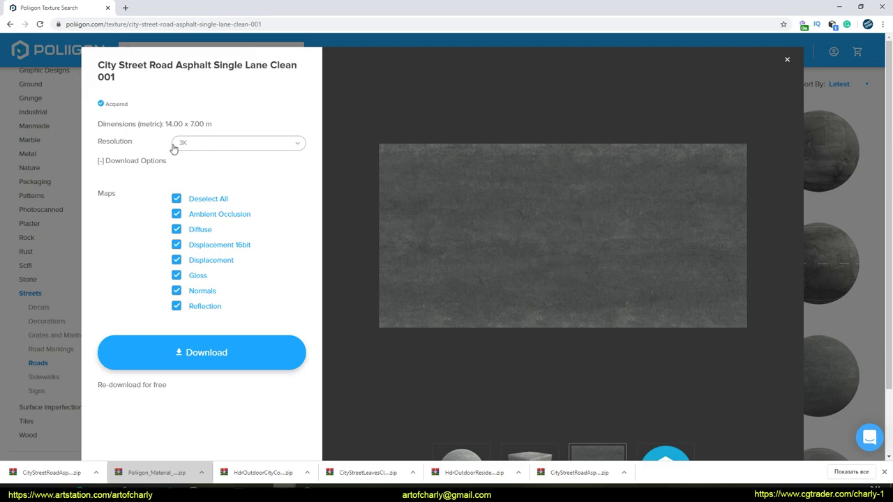
drag(207, 124, 162, 124)
click(216, 119)
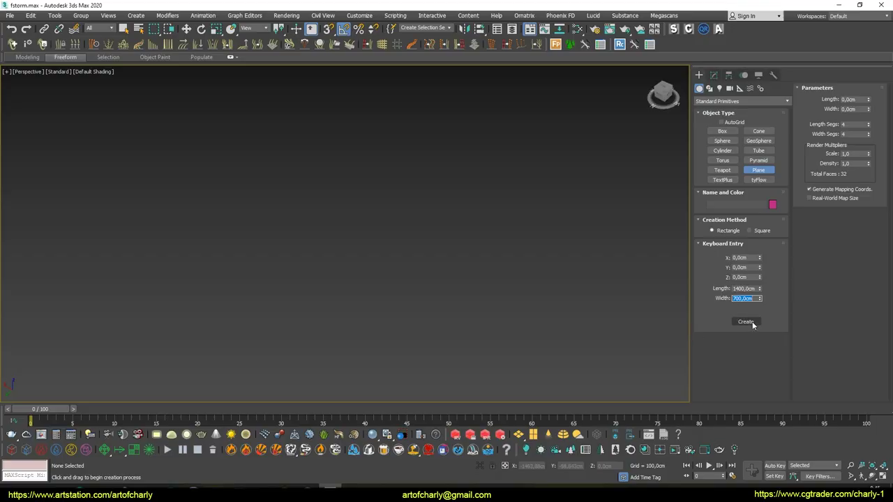
Step: Create a ground plane in the scene and download the 3K asphalt set into POLIIGON
click(745, 322)
key(z)
key(w)
scroll(434, 252, down, 3)
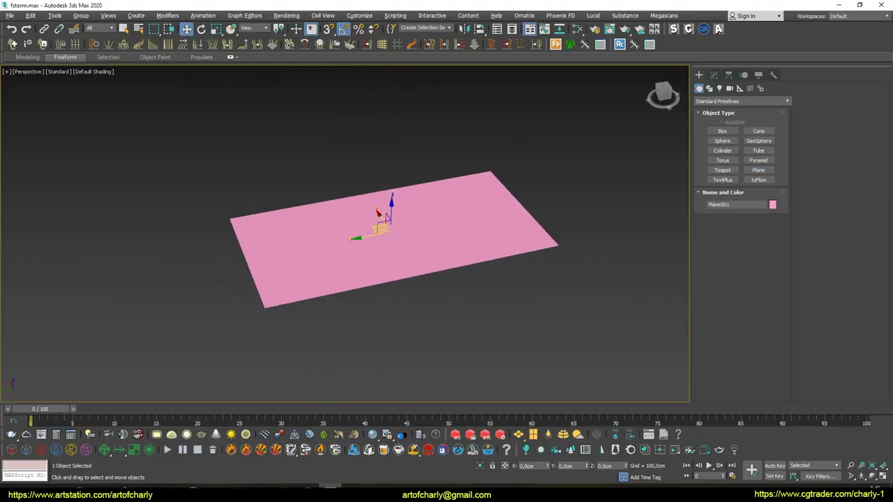
scroll(419, 225, up, 2)
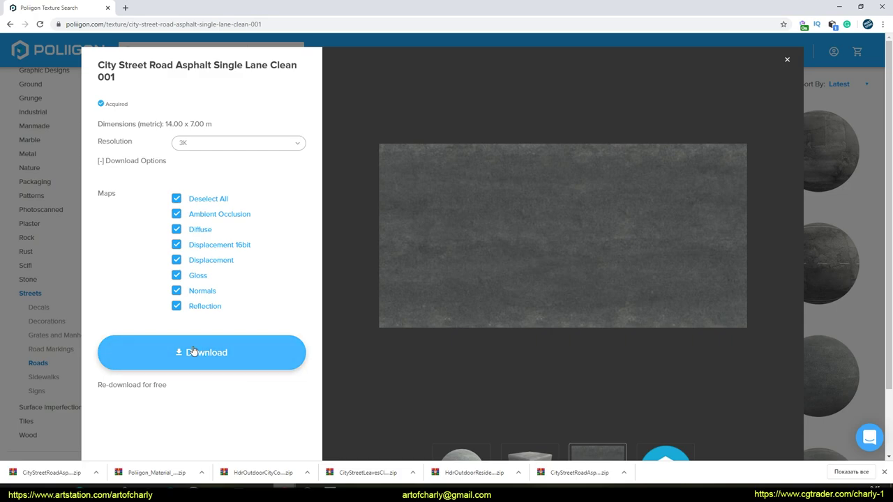
click(199, 352)
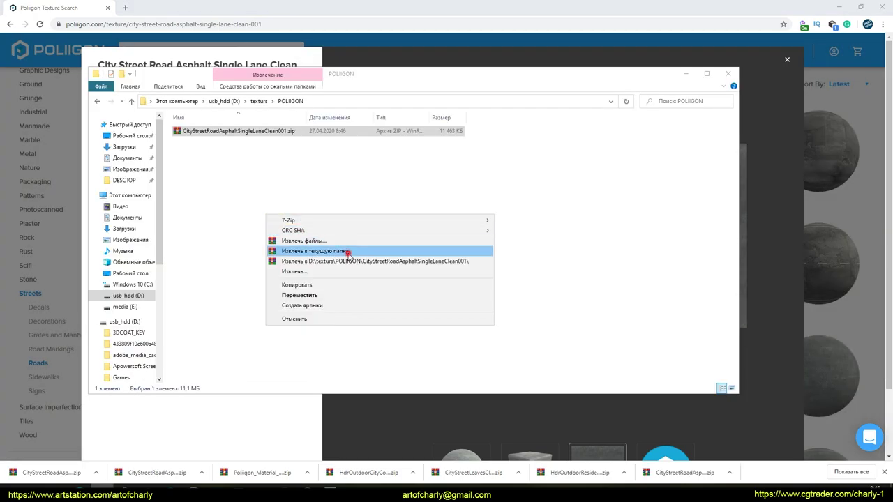
click(348, 253)
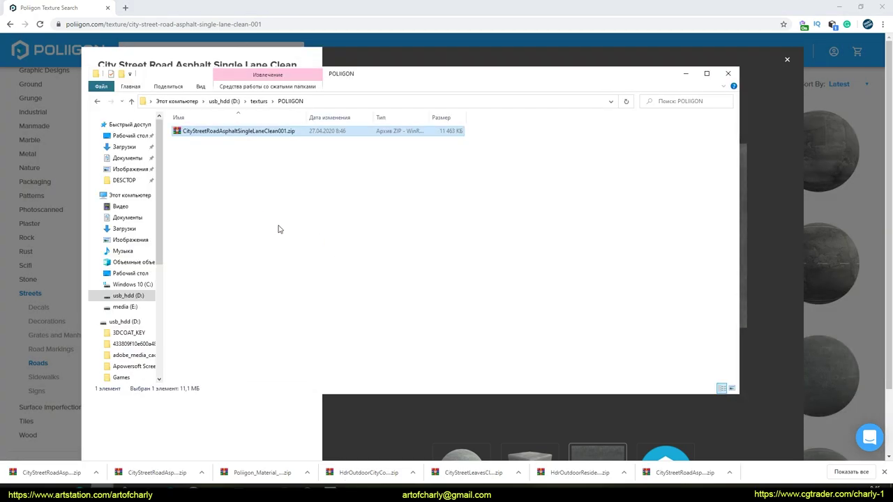
Step: Browse the extracted asphalt folder into REGULAR\3K and view the preview images
double_click(196, 140)
double_click(199, 142)
double_click(190, 130)
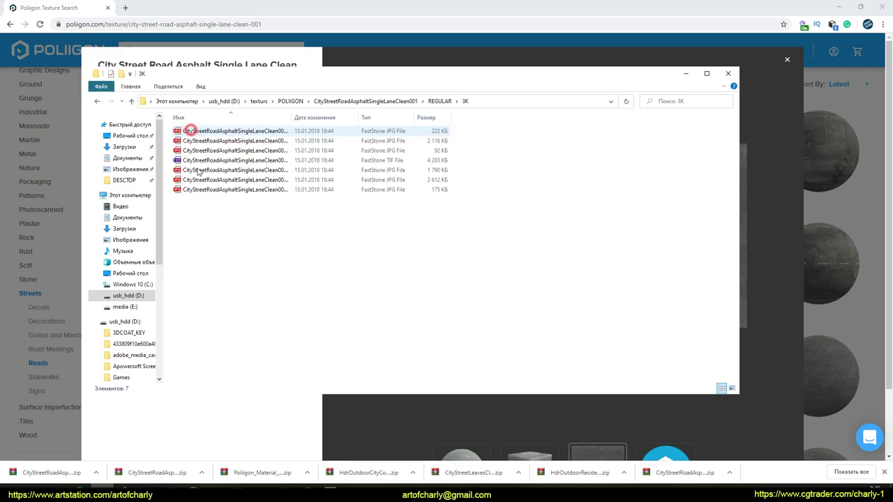
click(244, 132)
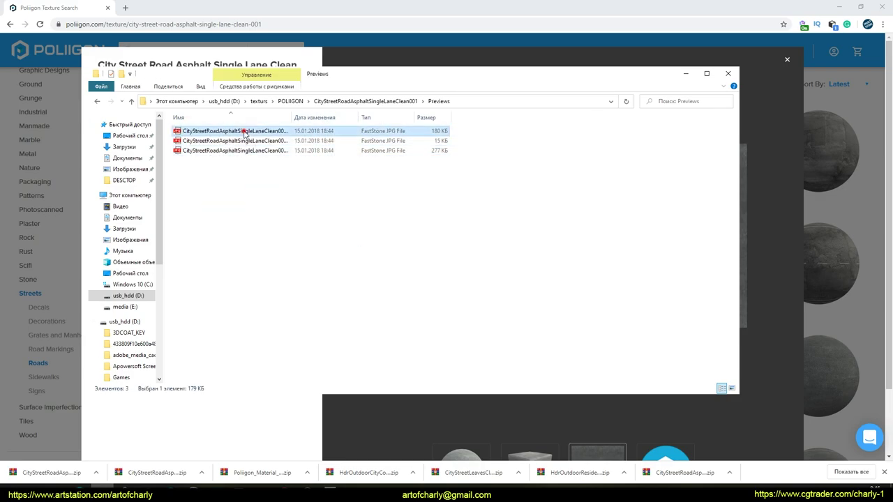
double_click(244, 131)
scroll(418, 241, down, 1)
scroll(419, 240, down, 1)
key(Escape)
key(alt+Up)
key(alt+Up)
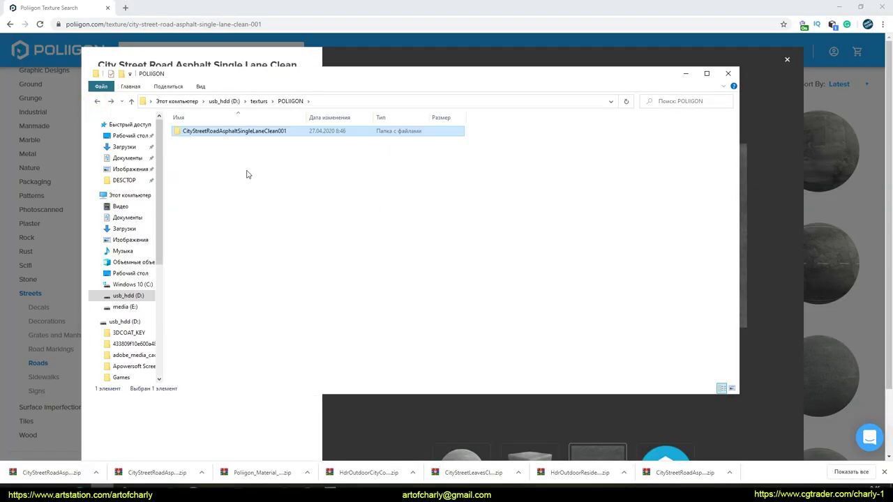
double_click(225, 132)
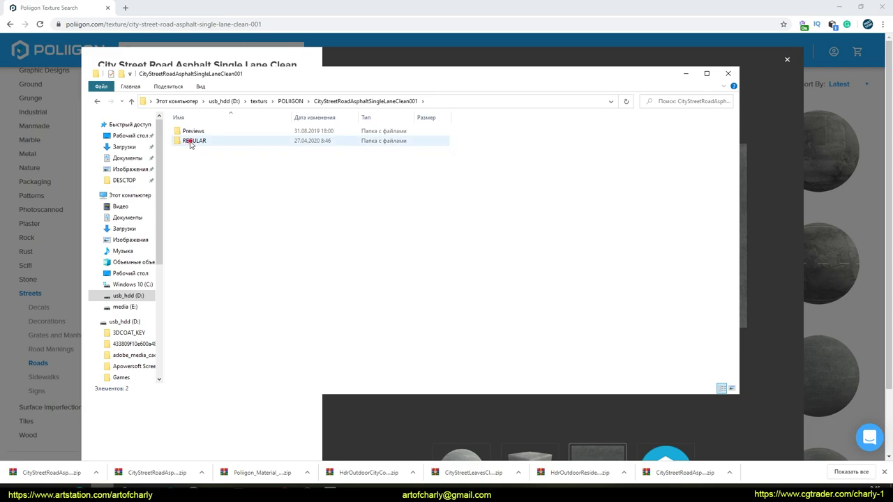
double_click(192, 141)
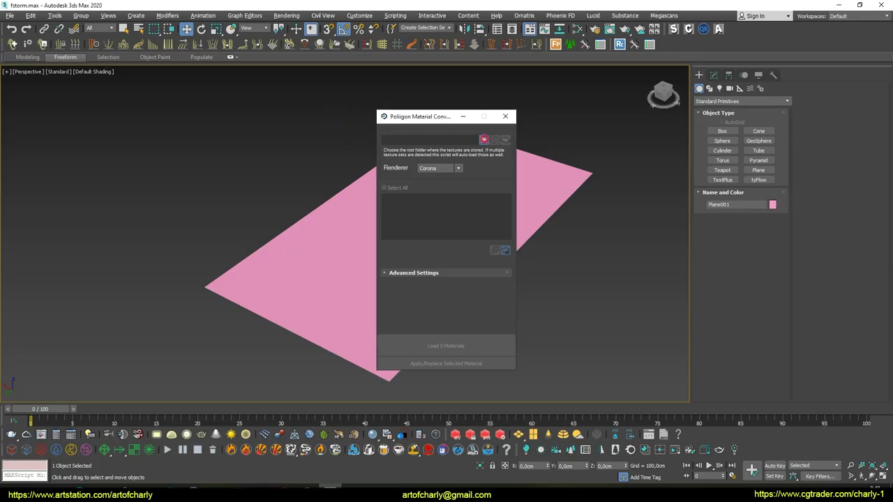
Step: Load the asphalt material from the POLIIGON folder onto a preview sphere, then move the sphere left of the plane
click(484, 139)
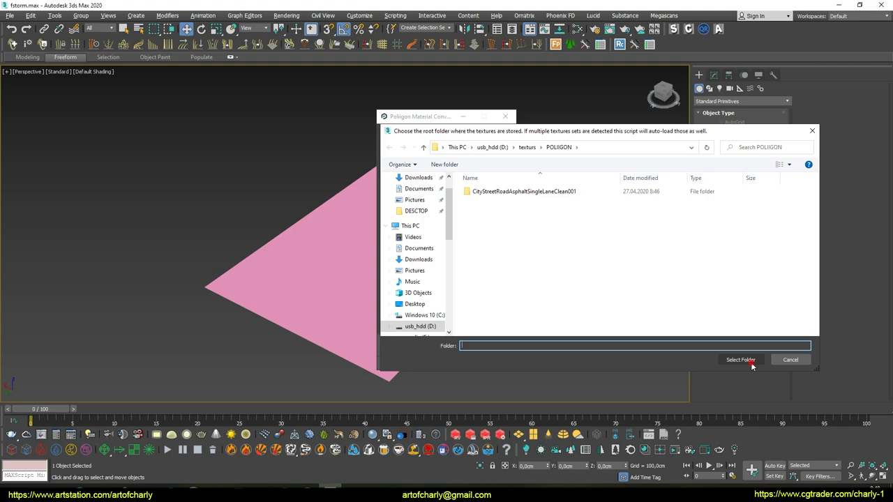
click(751, 364)
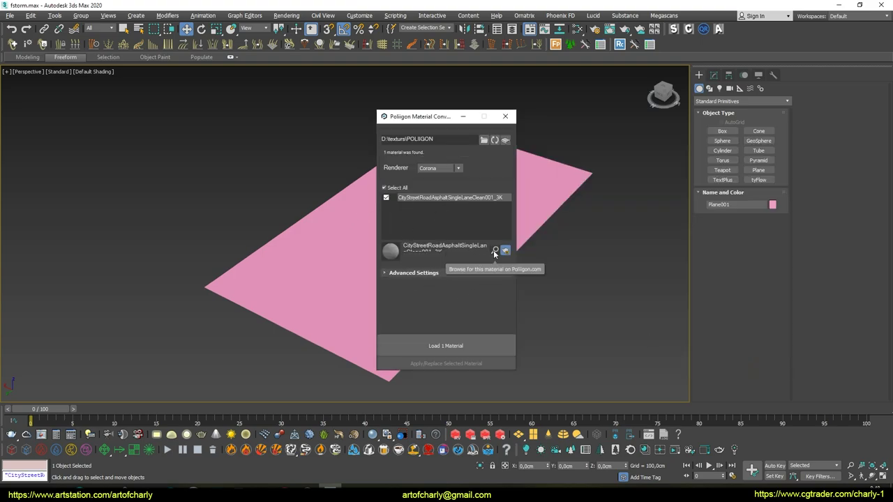
click(414, 273)
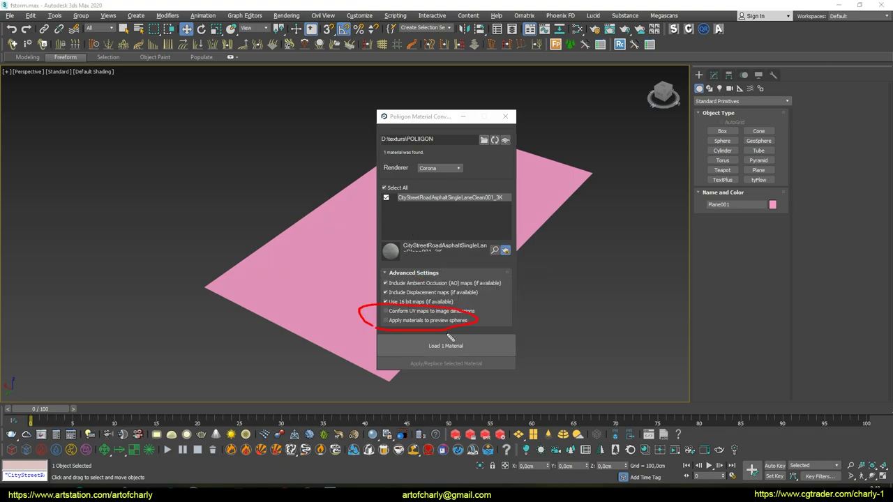
click(420, 345)
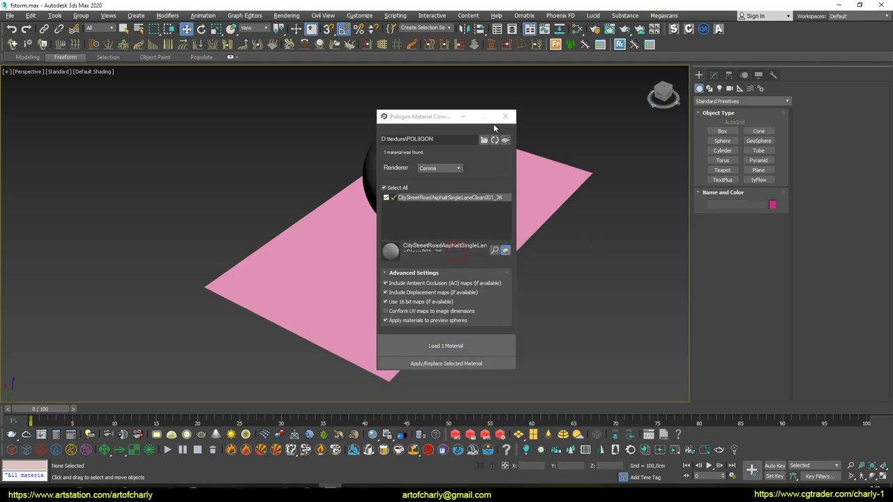
click(505, 117)
click(386, 170)
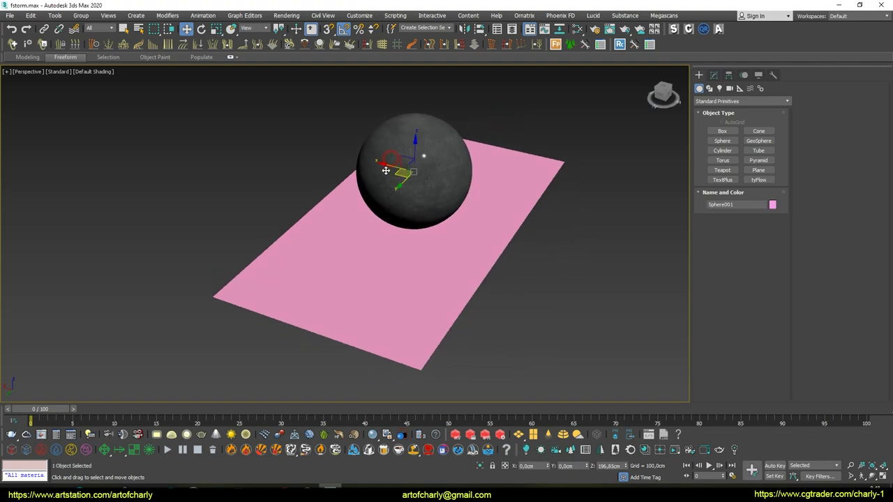
drag(385, 170, 252, 167)
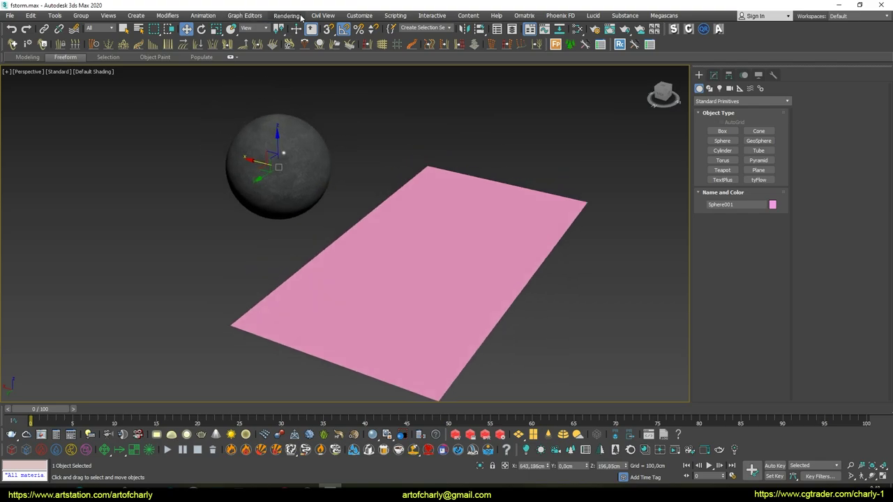
Step: Convert the scene's materials to FStorm from the FStorm Render Setup tools
click(302, 17)
click(308, 65)
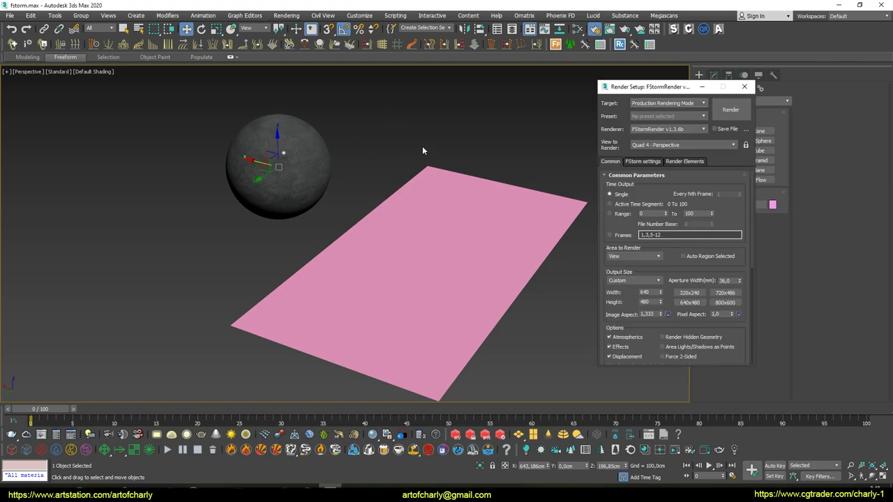
click(642, 163)
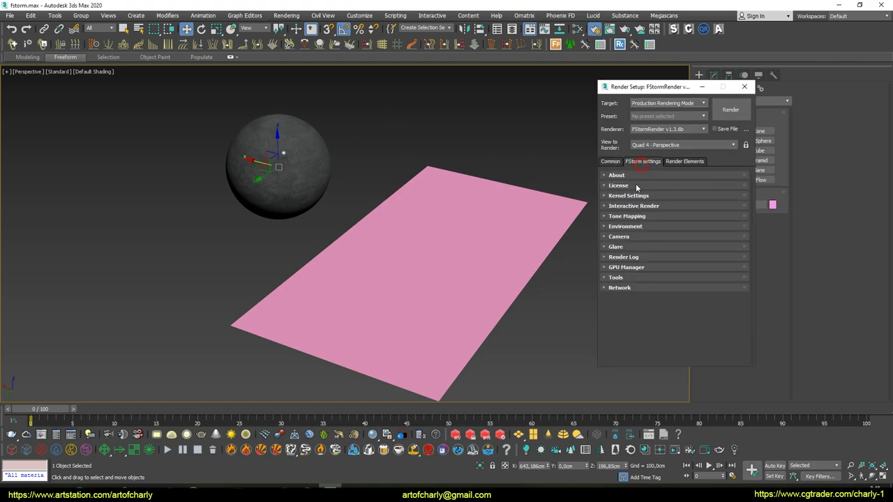
click(626, 278)
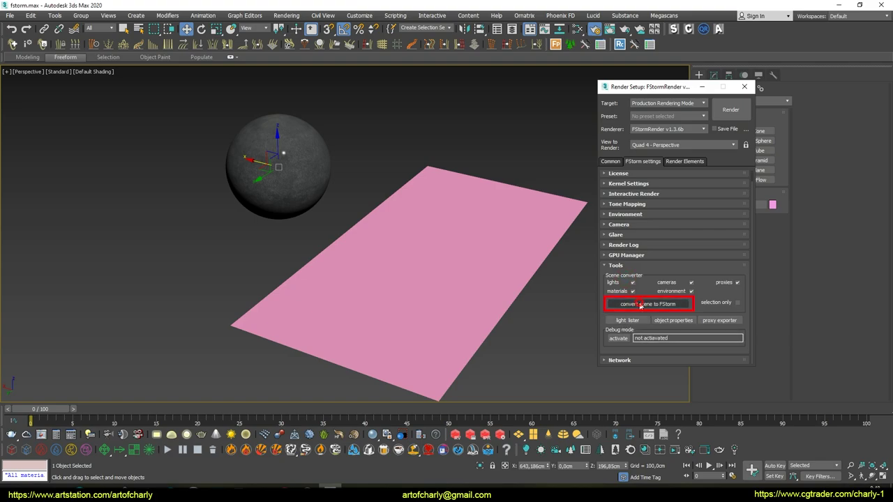
middle_drag(338, 243, 334, 247)
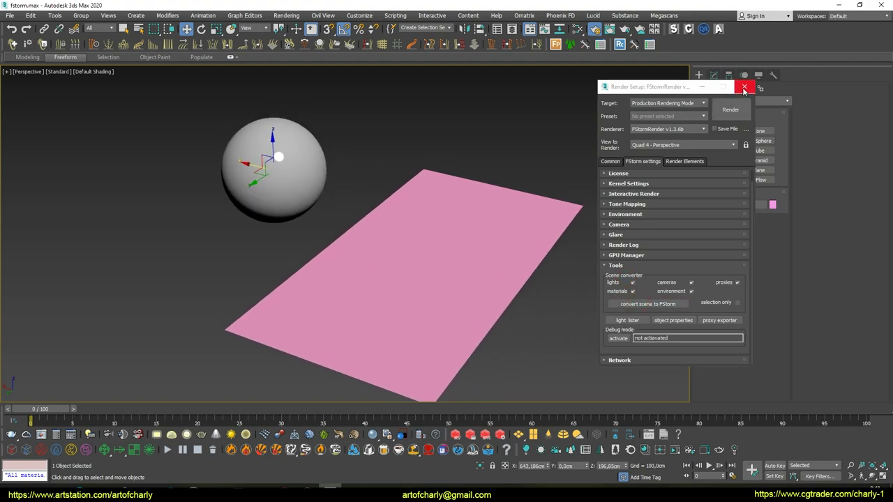
click(744, 87)
Step: Assign the sphere's asphalt material to the pink plane and show it shaded in the viewport
key(m)
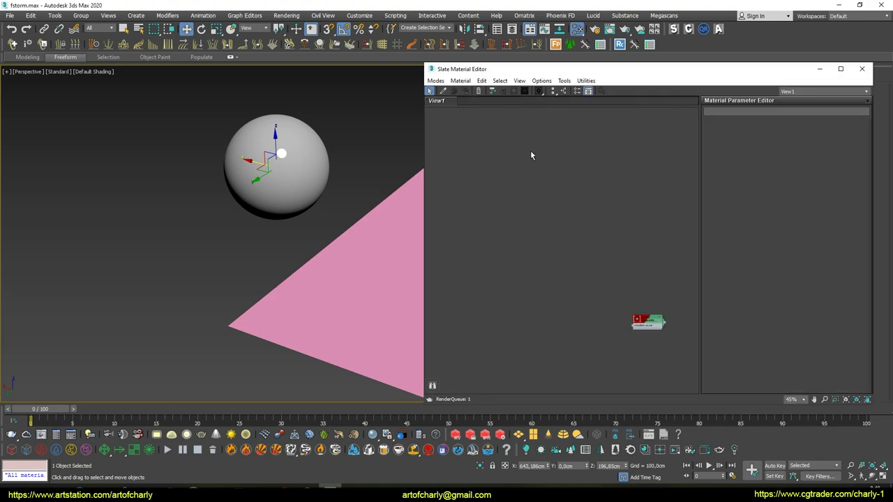
click(442, 91)
click(284, 136)
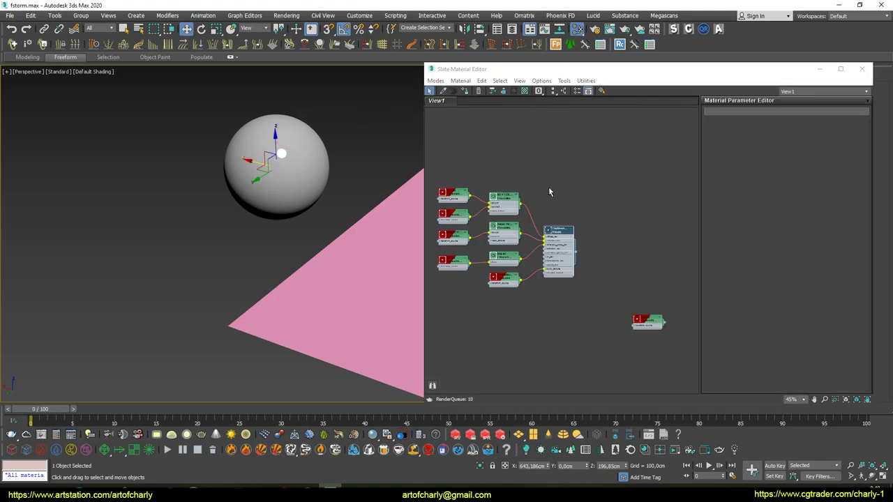
scroll(549, 191, up, 2)
scroll(549, 191, up, 2)
click(374, 286)
right_click(586, 213)
click(613, 218)
click(514, 91)
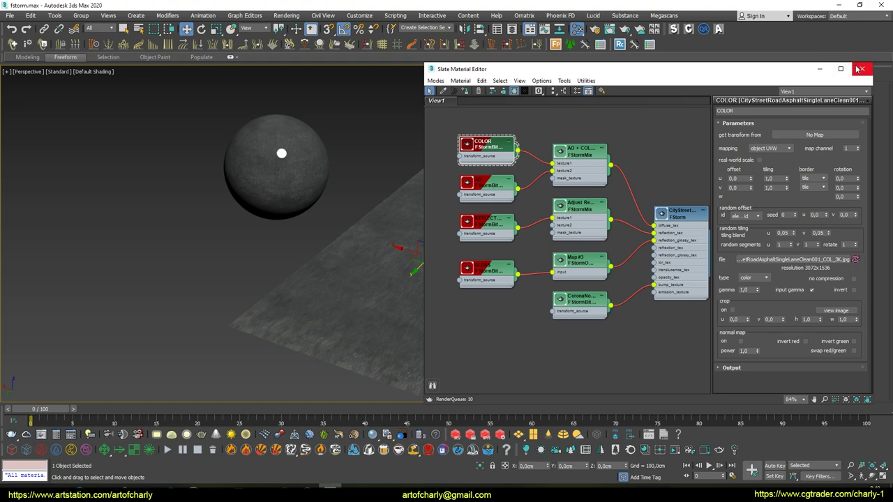
click(862, 69)
scroll(419, 210, up, 3)
middle_drag(452, 212, 426, 201)
scroll(425, 201, down, 3)
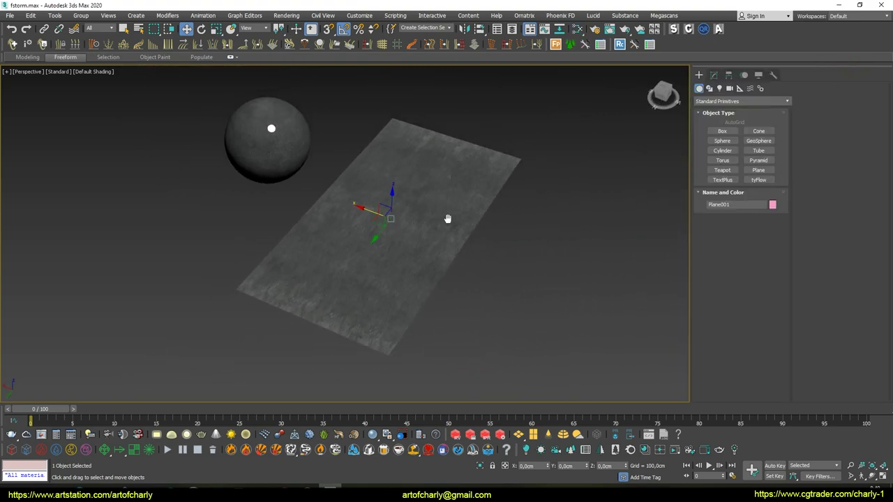
scroll(455, 220, down, 2)
Step: Add a planar UVW Map modifier to the plane, fitted to the asphalt AO bitmap's proportions
click(713, 76)
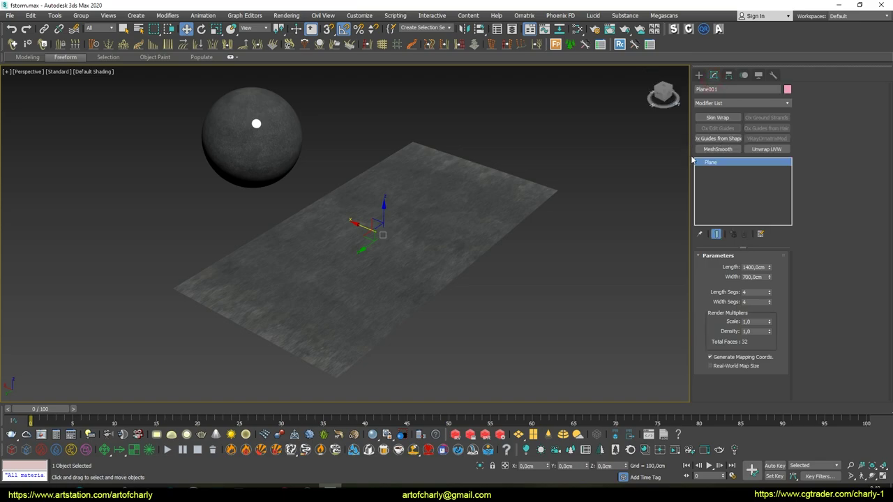
click(787, 102)
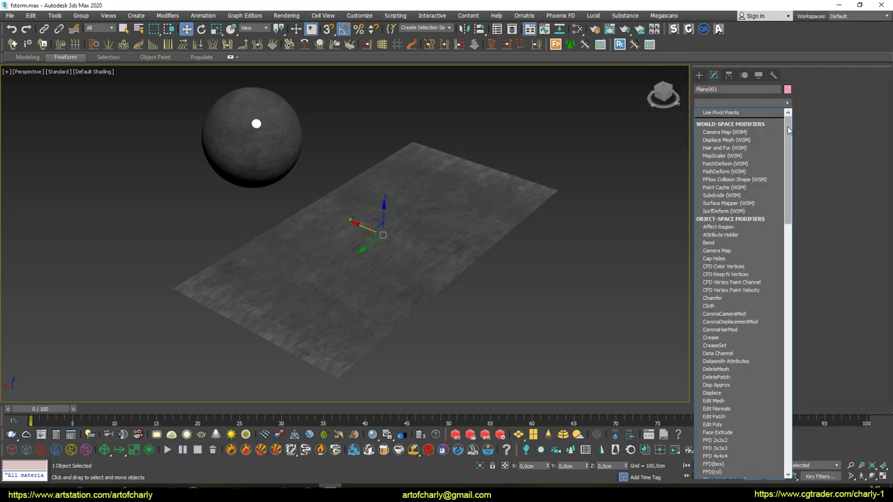
drag(788, 125, 793, 436)
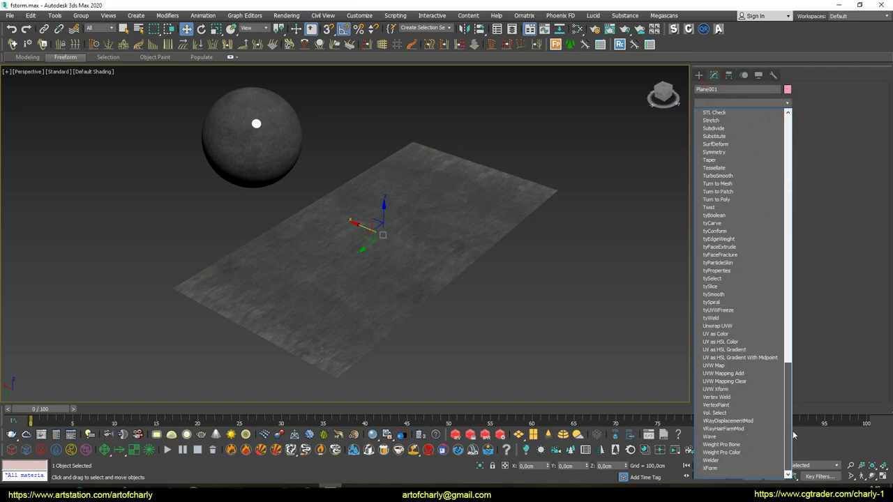
click(714, 366)
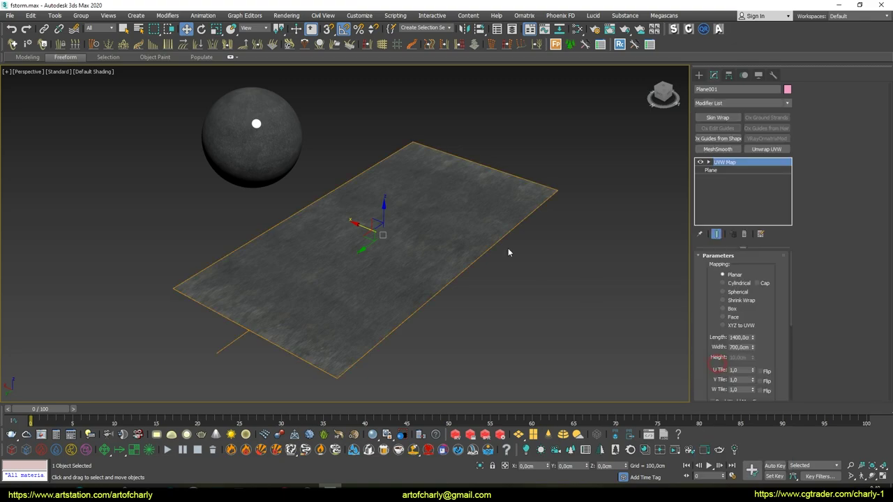
drag(713, 352, 702, 177)
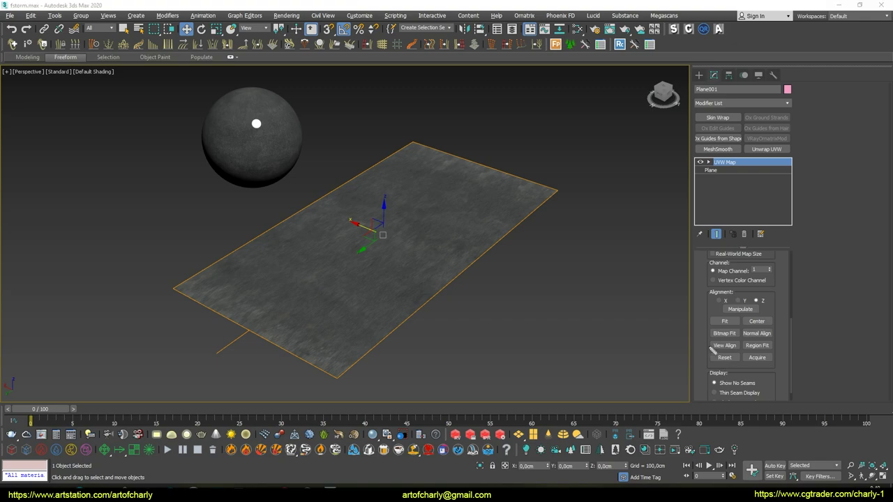
click(724, 333)
click(127, 73)
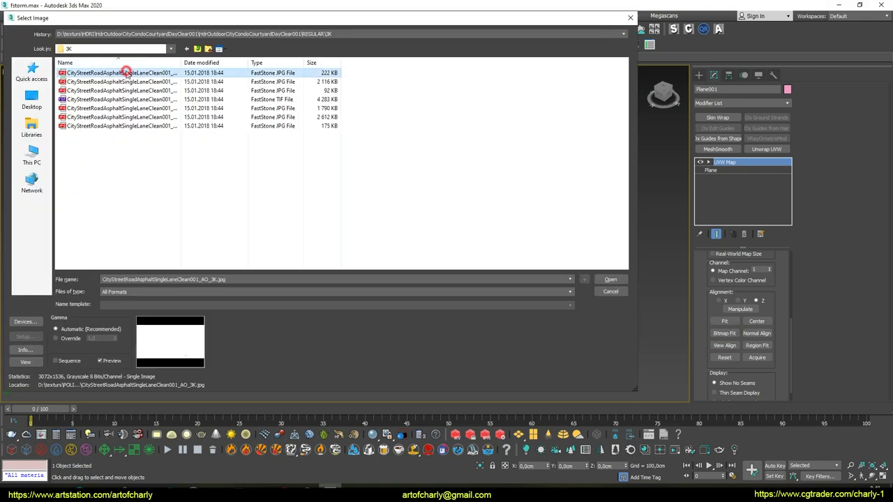
double_click(127, 72)
Step: Rotate the UVW Map gizmo 90° around Z and refit it to the plane
middle_drag(455, 278, 358, 229)
key(e)
key(1)
drag(359, 234, 400, 226)
click(344, 30)
scroll(461, 209, down, 2)
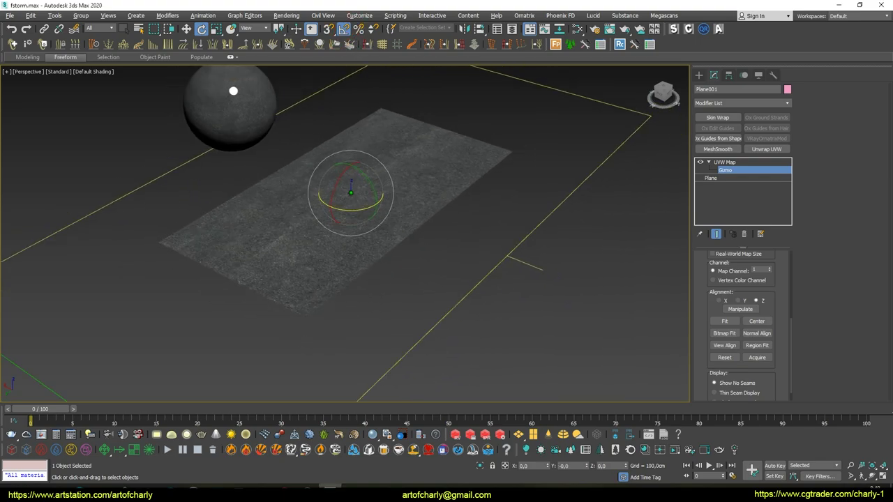
click(717, 328)
mouse_move(438, 239)
alt+middle_down()
mouse_move(345, 218)
mouse_move(302, 248)
alt+middle_up()
scroll(341, 214, up, 3)
key(w)
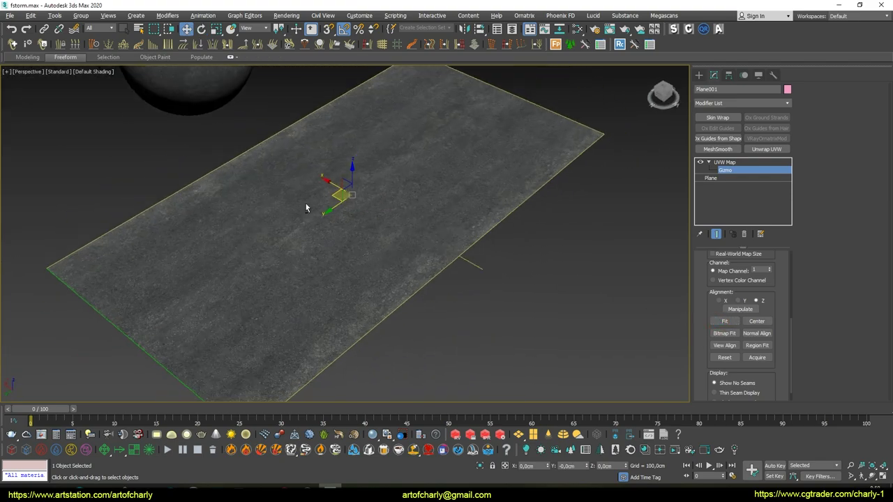
alt+middle_drag(305, 202, 495, 138)
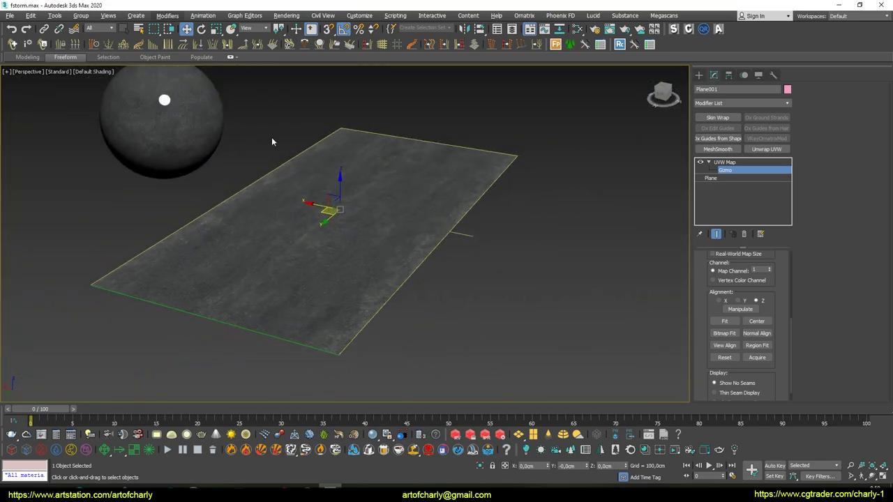
Step: Check the asphalt-textured plane in an FStorm RT render, orbiting around the road
click(293, 17)
click(328, 88)
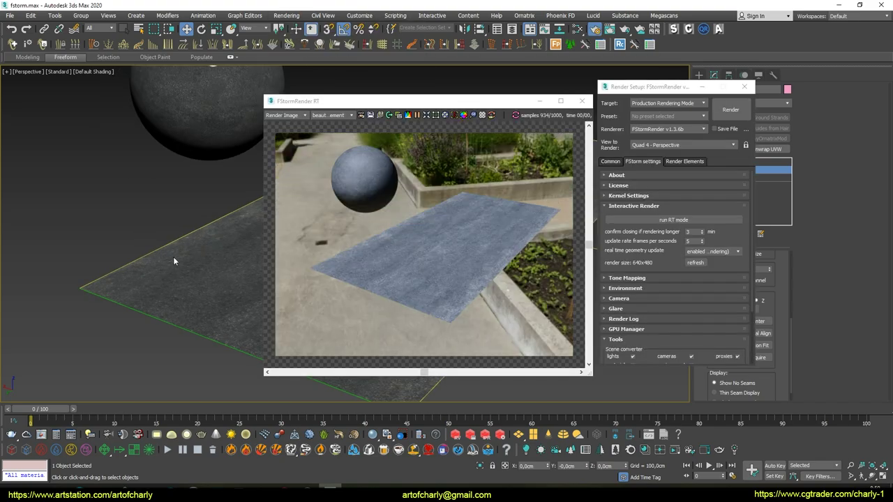
scroll(173, 257, up, 3)
scroll(173, 257, up, 2)
scroll(173, 257, down, 5)
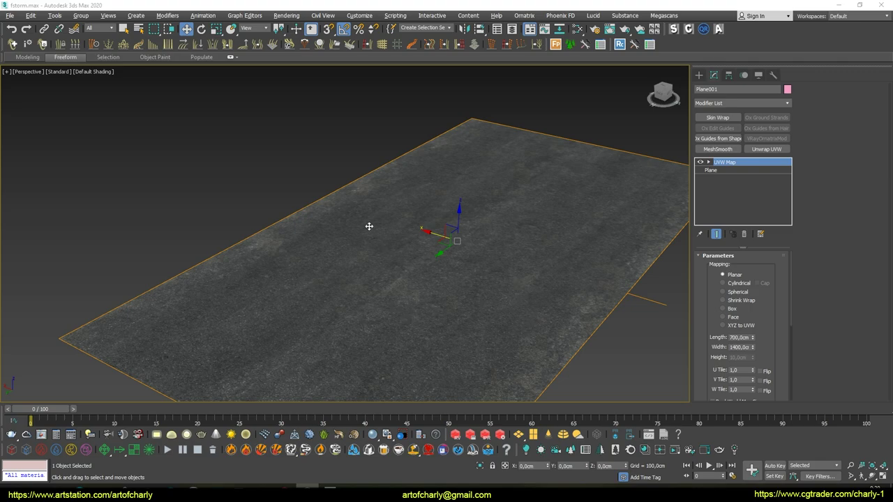
mouse_move(371, 247)
alt+middle_down()
mouse_move(383, 211)
mouse_move(409, 207)
mouse_move(423, 217)
mouse_move(334, 225)
alt+middle_up()
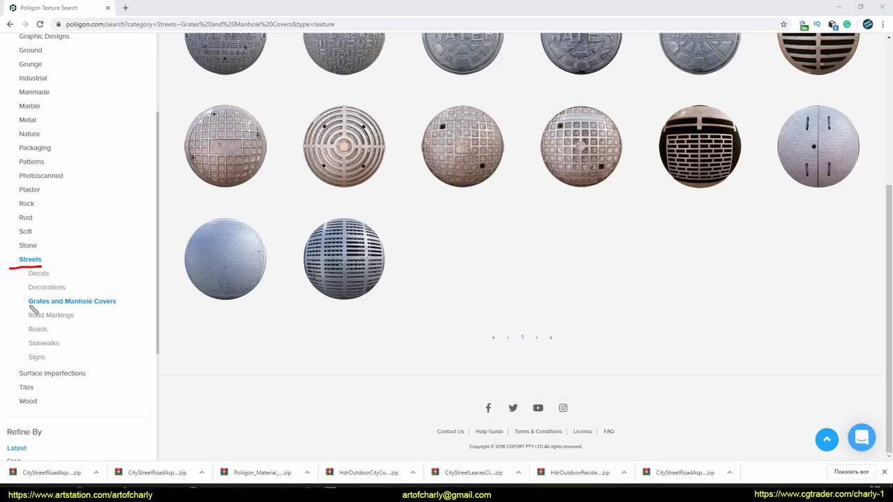
mouse_move(30, 307)
mouse_down()
mouse_move(119, 318)
mouse_move(94, 294)
mouse_up()
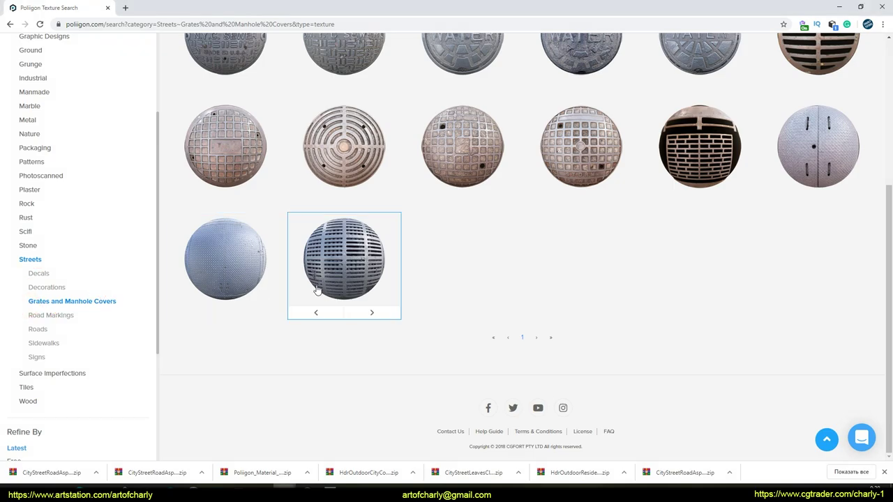
Step: Open City Street Manhole Cover 003 from the Grates and Manhole Covers grid
scroll(418, 279, up, 3)
scroll(419, 279, down, 1)
click(350, 283)
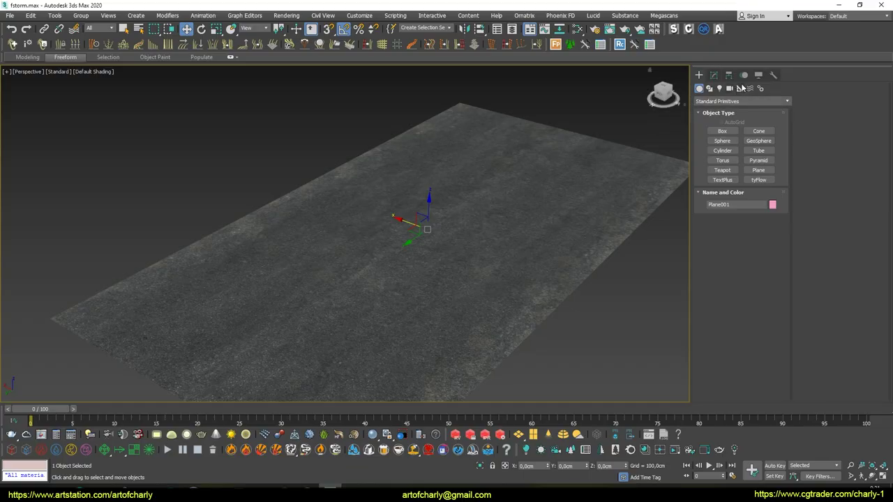
Step: Draw an FStormMatProject helper box on the road plane from the FStorm helpers
click(739, 89)
click(725, 102)
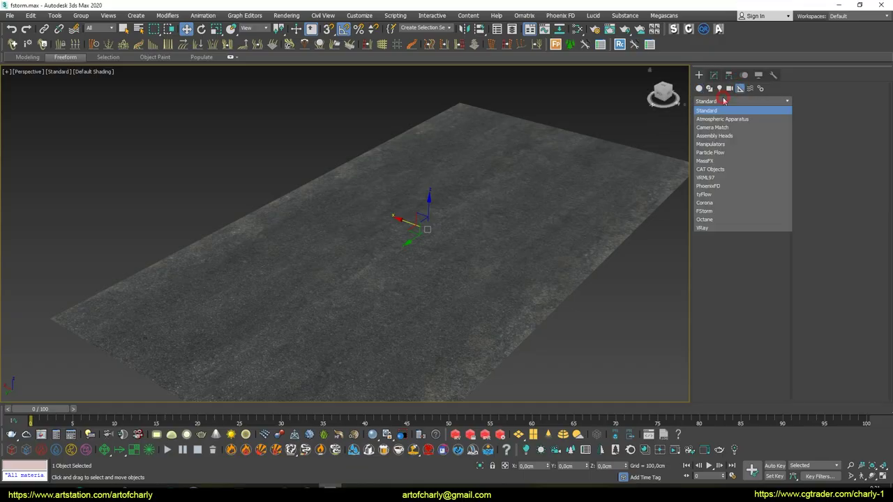
click(710, 215)
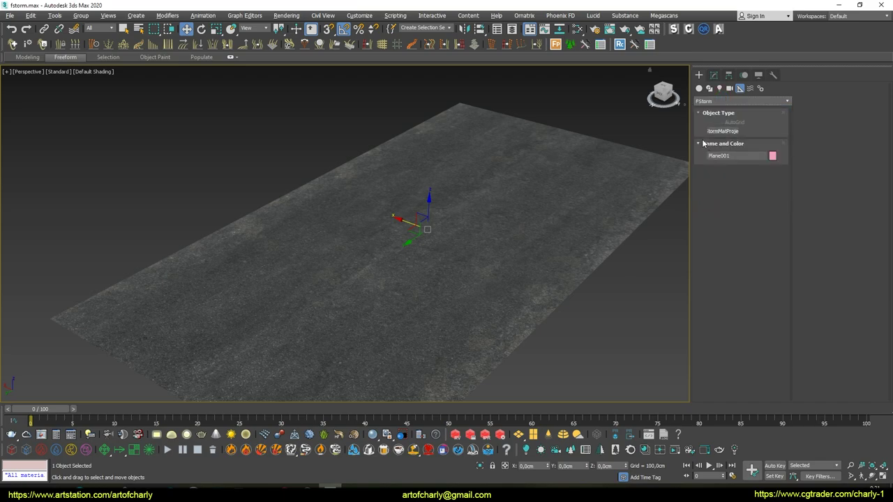
click(723, 131)
middle_drag(419, 221, 432, 201)
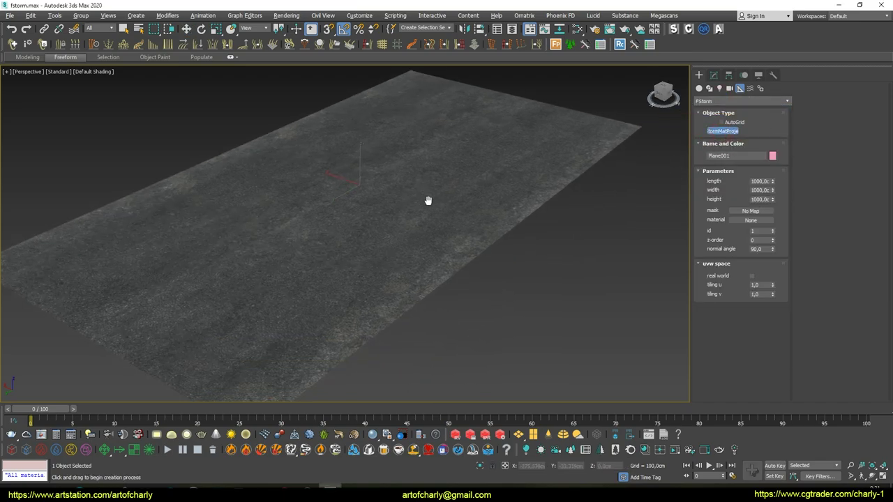
scroll(467, 238, down, 4)
drag(467, 237, 464, 317)
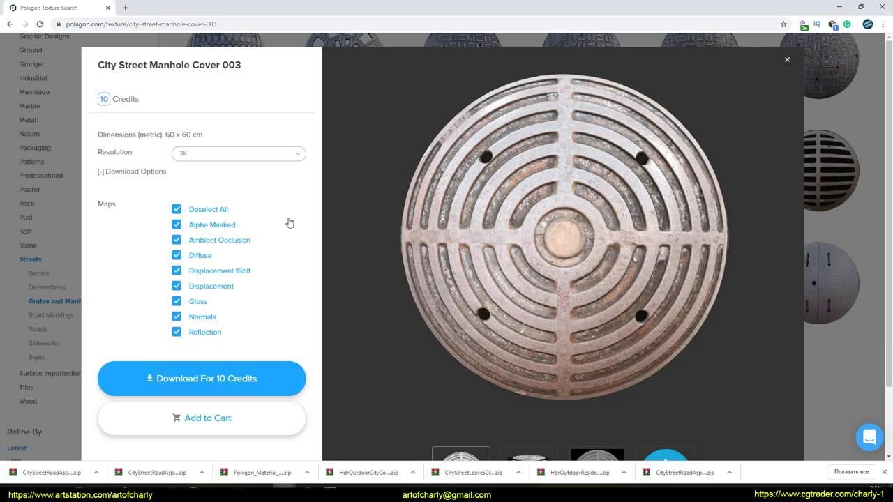
key(alt+Tab)
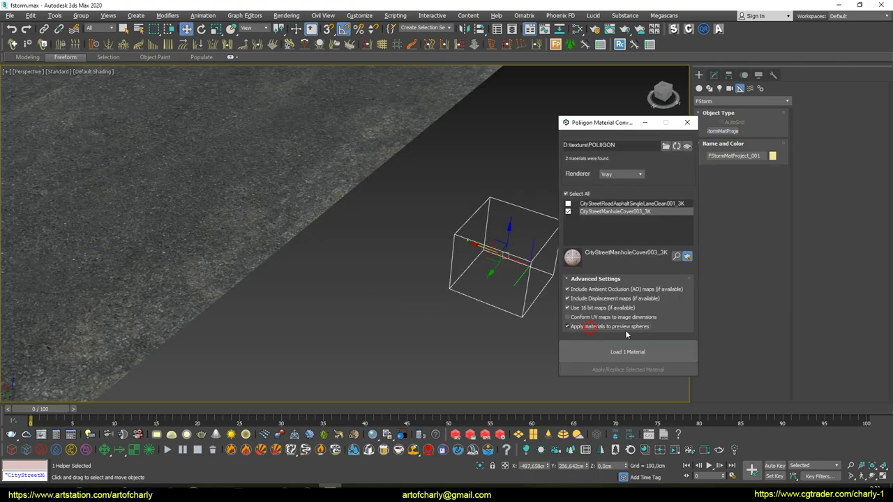
Step: Load the CityStreetManholeCover003_3K material onto the preview sphere and select the sphere
click(598, 353)
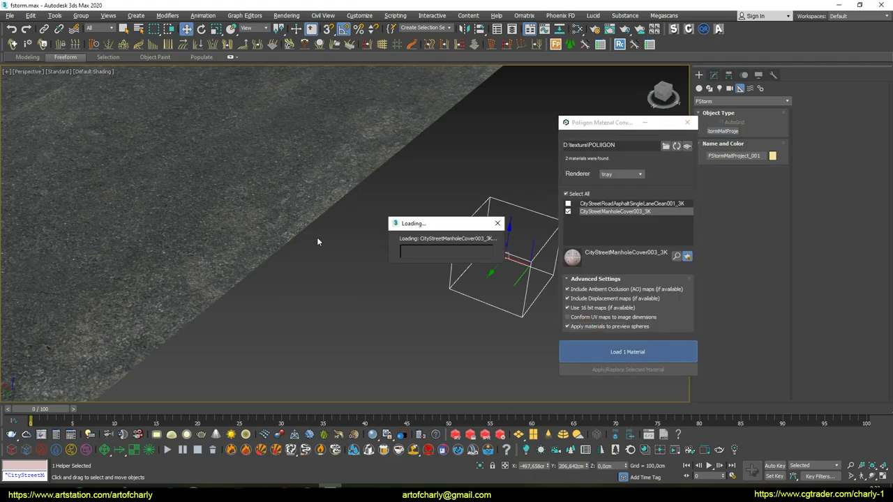
click(470, 255)
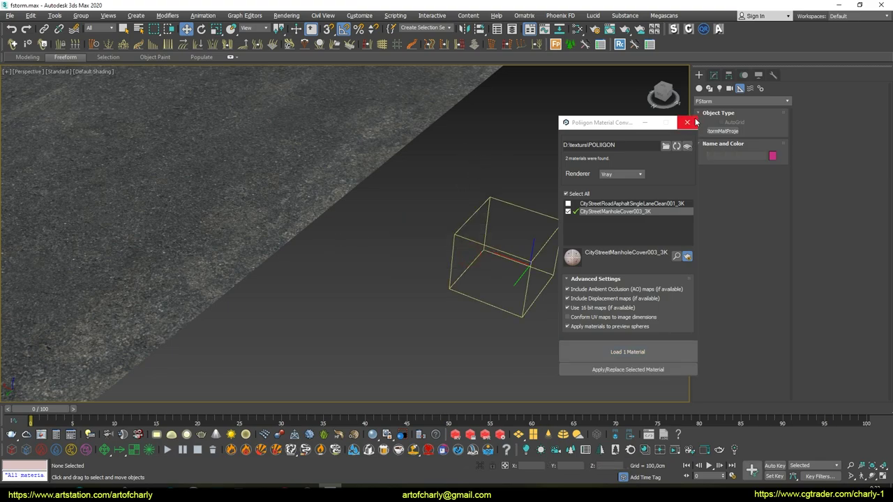
click(687, 123)
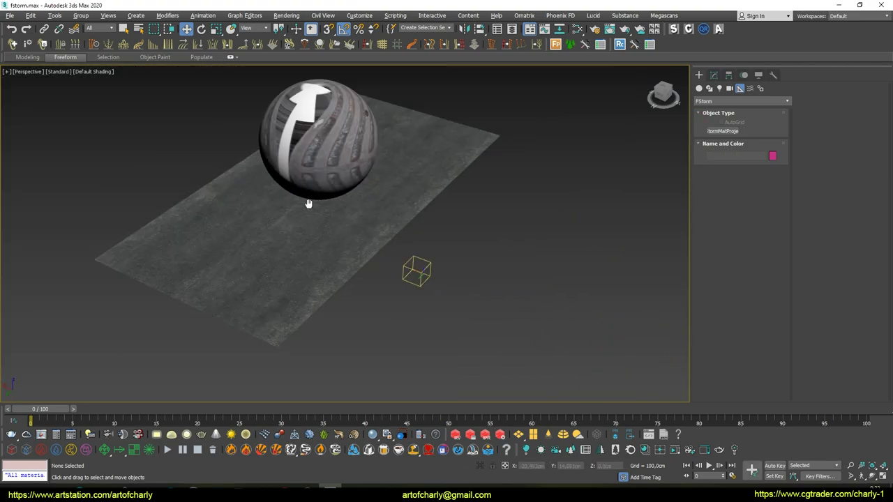
middle_drag(309, 204, 287, 220)
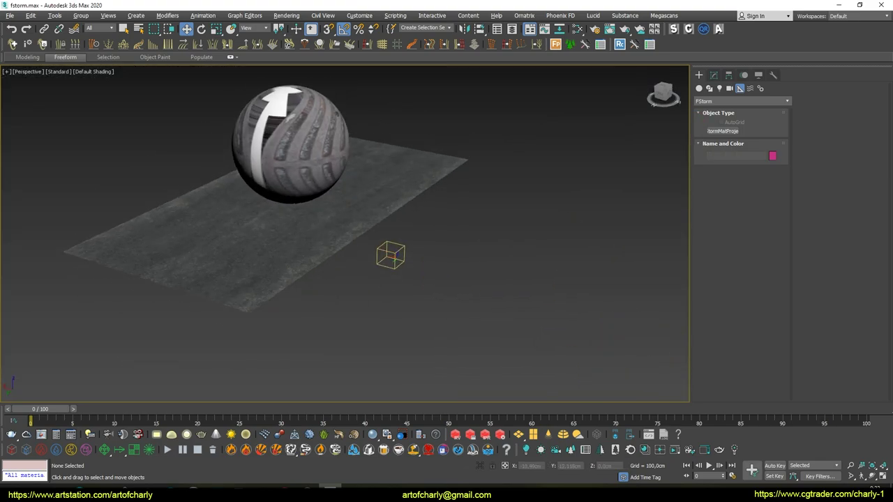
scroll(287, 220, up, 2)
click(288, 138)
scroll(330, 183, up, 1)
middle_drag(330, 183, 351, 189)
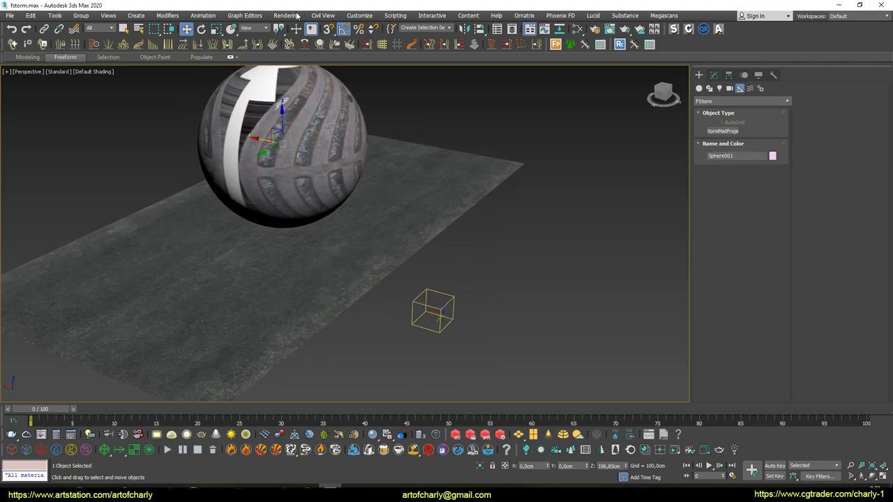
Step: Convert the manhole material to FStorm and load it into the Slate Material Editor
click(293, 15)
click(300, 76)
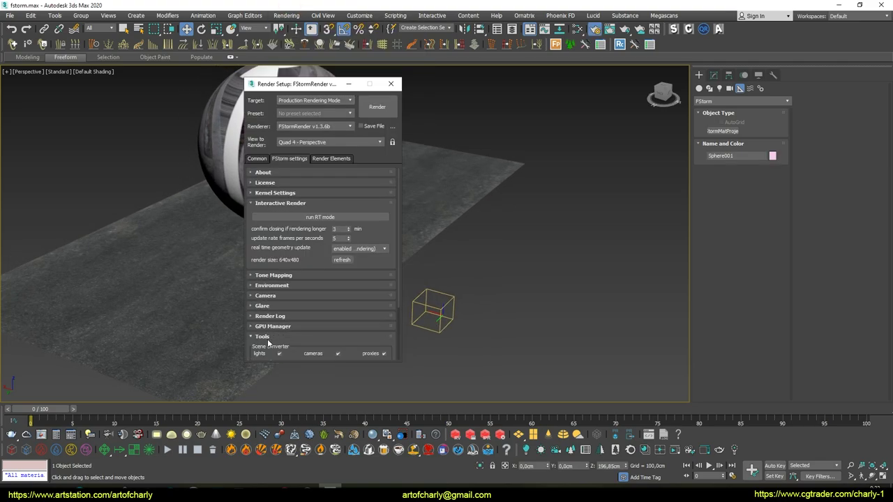
drag(271, 340, 282, 244)
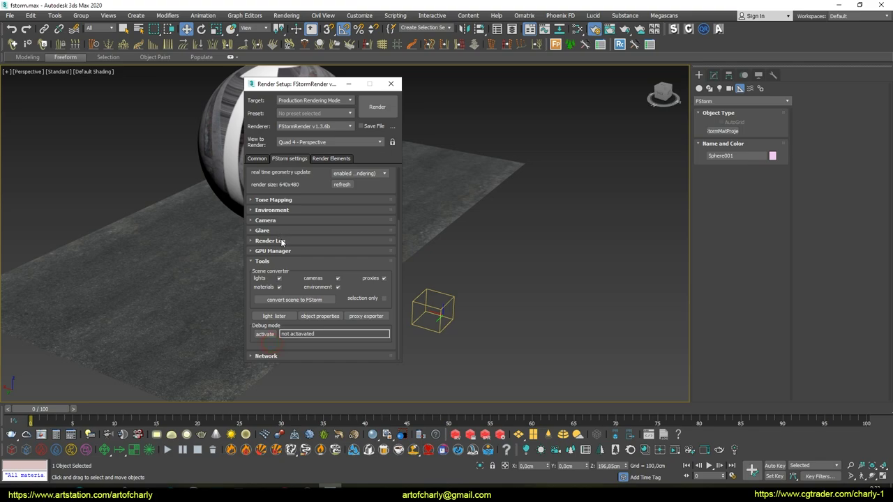
click(290, 300)
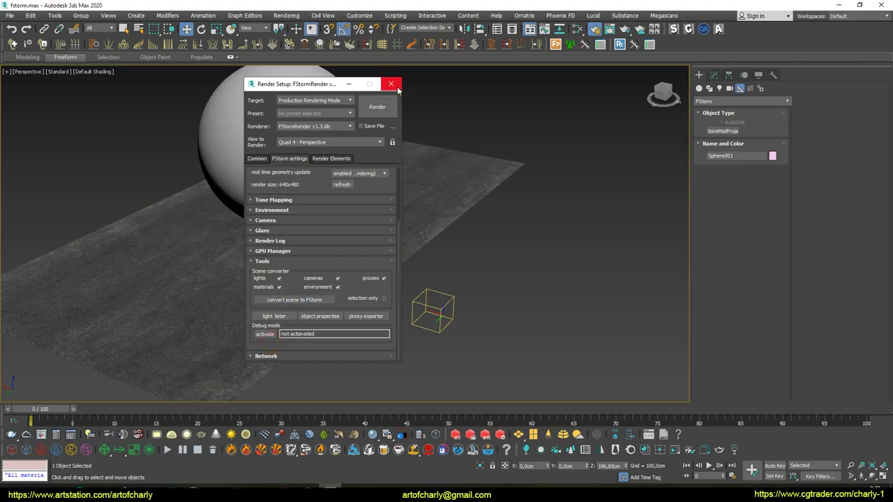
click(392, 84)
middle_drag(472, 165, 526, 187)
key(m)
click(613, 28)
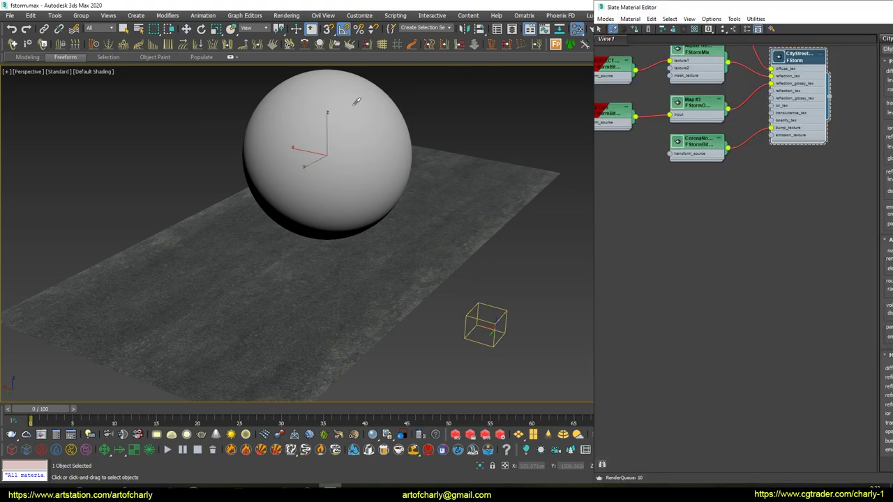
Step: Lay out the manhole material's FStorm node tree and reposition the material editor window
click(349, 110)
click(722, 29)
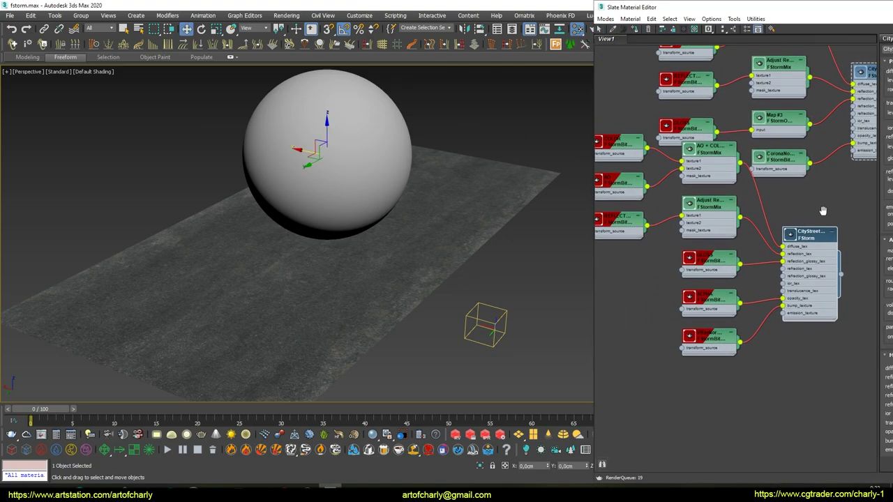
middle_drag(810, 265, 767, 130)
scroll(754, 203, up, 2)
mouse_move(826, 10)
mouse_down()
mouse_move(561, 32)
mouse_move(594, 38)
mouse_up()
middle_drag(582, 303, 567, 184)
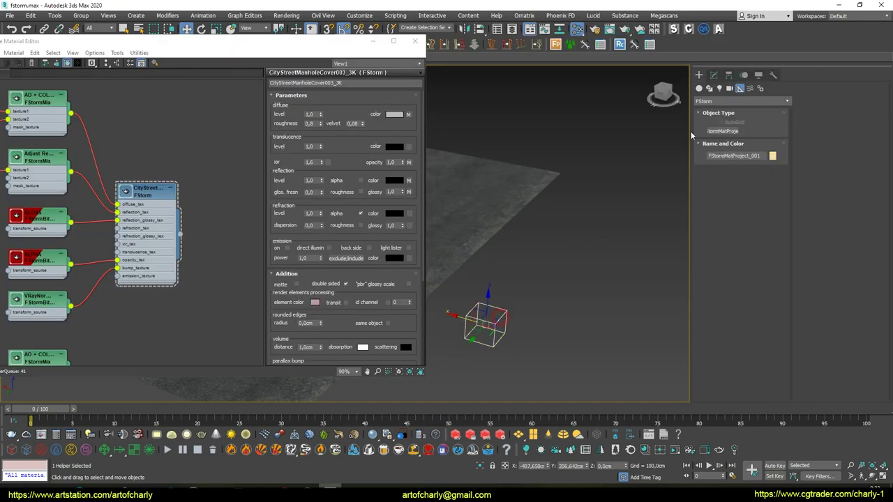
Step: Wire the manhole material into the projector's material slot and move the projector across the road
click(712, 75)
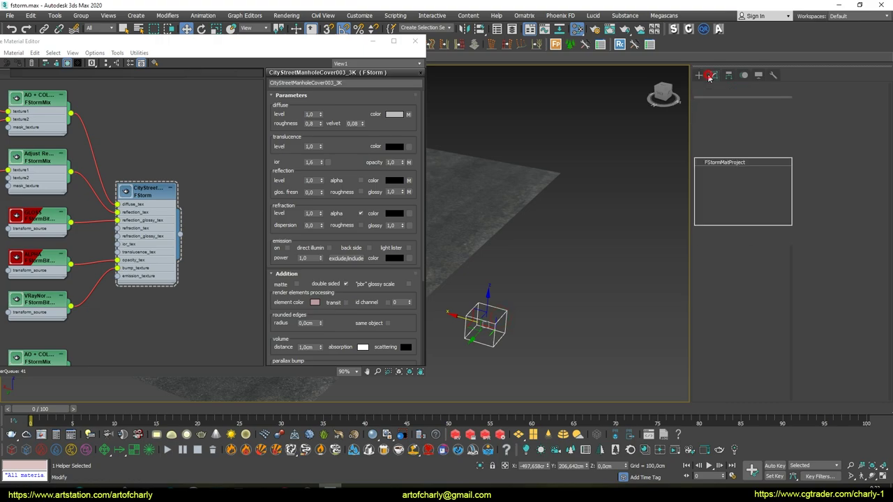
drag(710, 307, 773, 314)
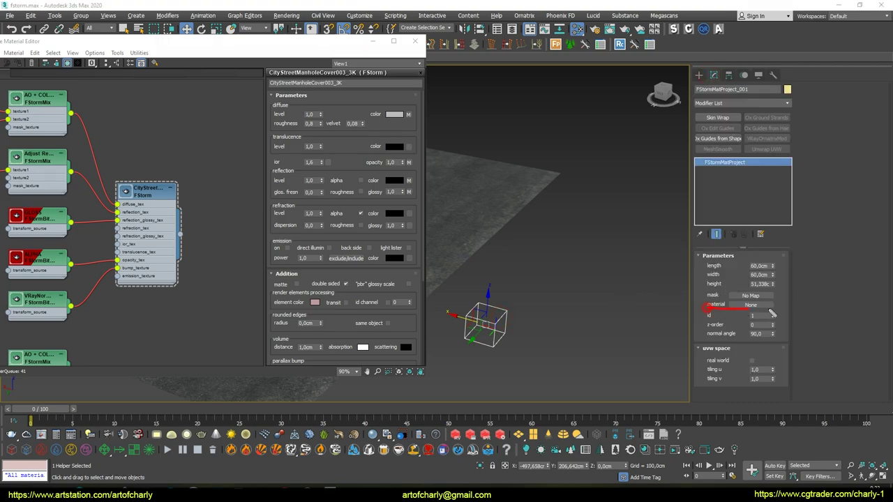
drag(180, 236, 751, 312)
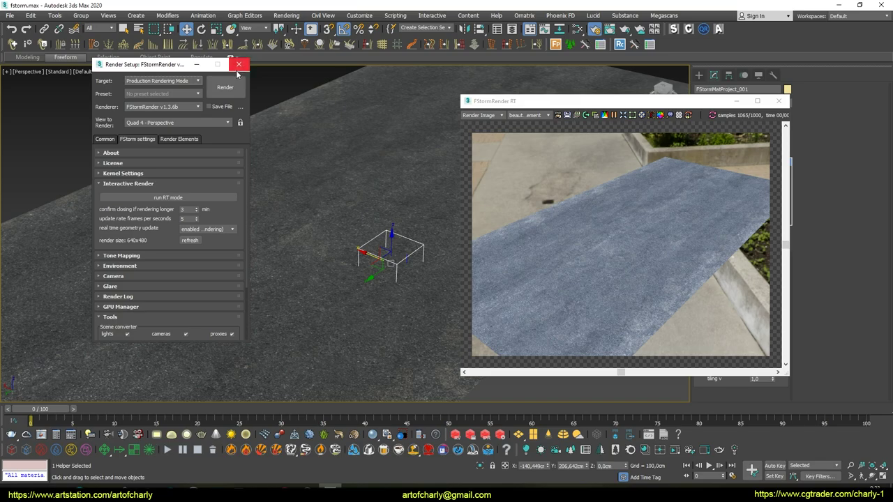
click(244, 65)
drag(270, 290, 377, 244)
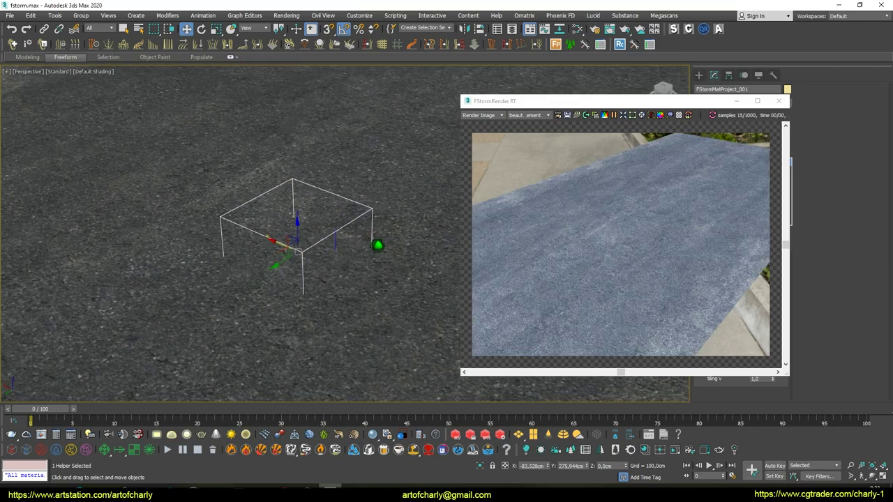
Step: Set the COLOR, AO and reflection bitmaps to projection mapping
key(m)
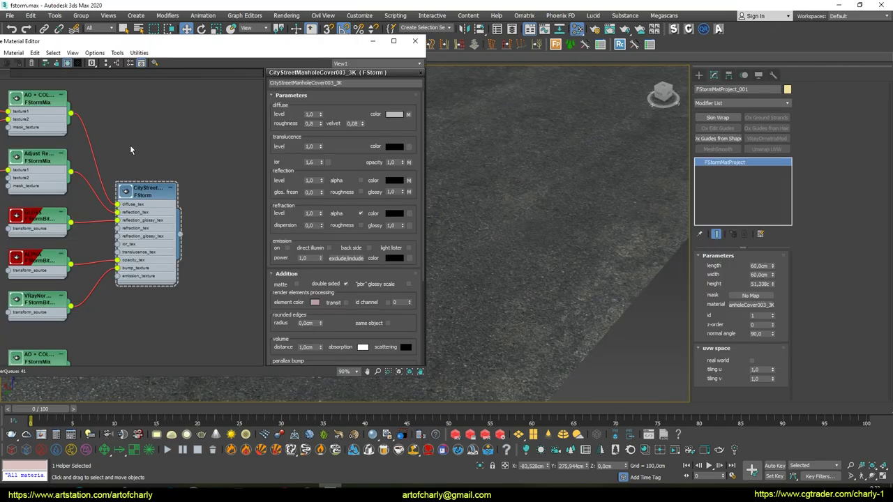
scroll(129, 150, up, 1)
middle_drag(158, 160, 256, 171)
drag(428, 137, 584, 136)
middle_drag(3, 111, 111, 115)
double_click(159, 112)
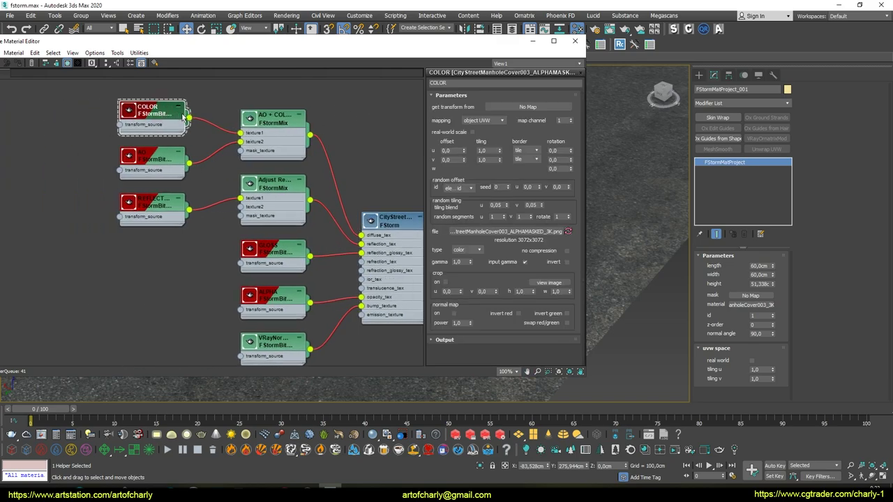
click(480, 120)
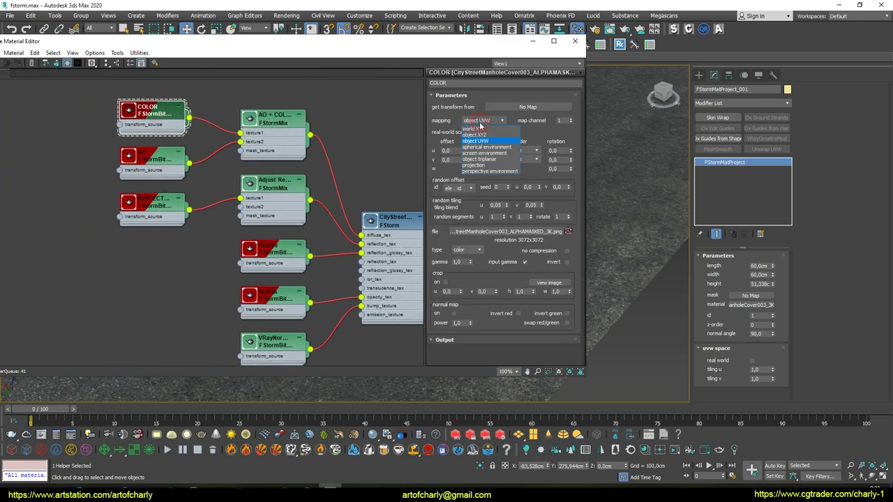
click(485, 165)
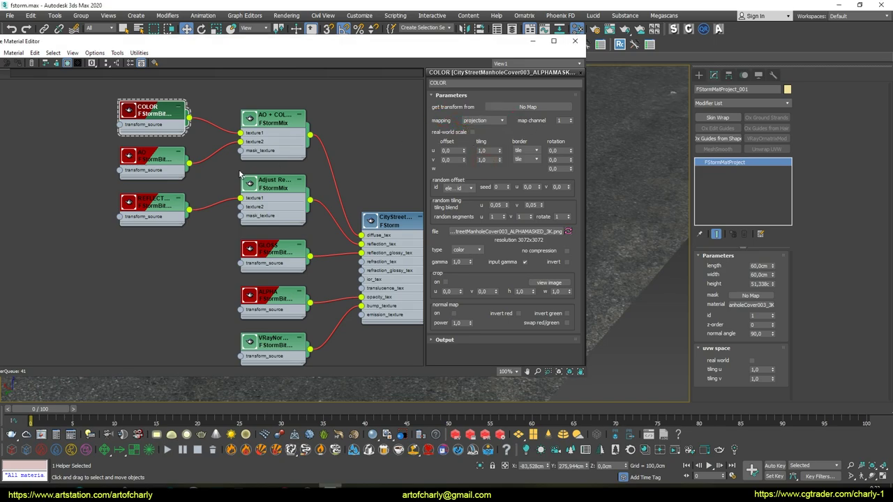
click(479, 121)
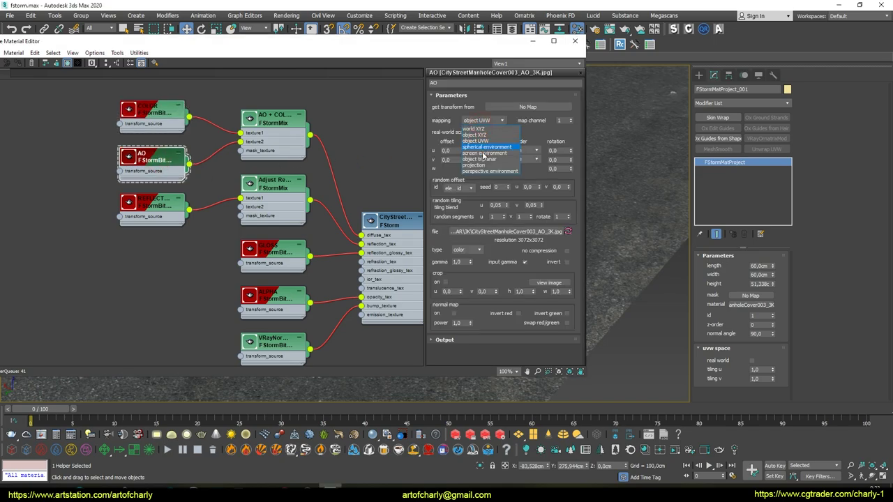
click(486, 165)
click(153, 203)
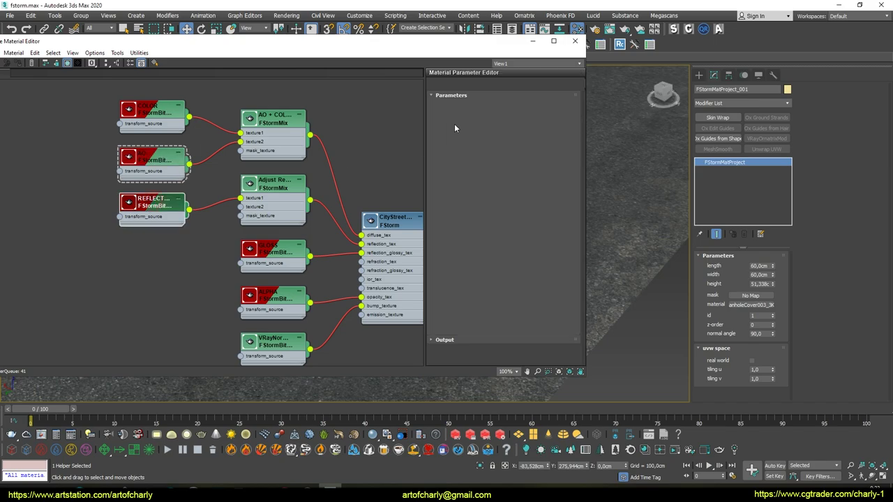
click(481, 123)
click(477, 167)
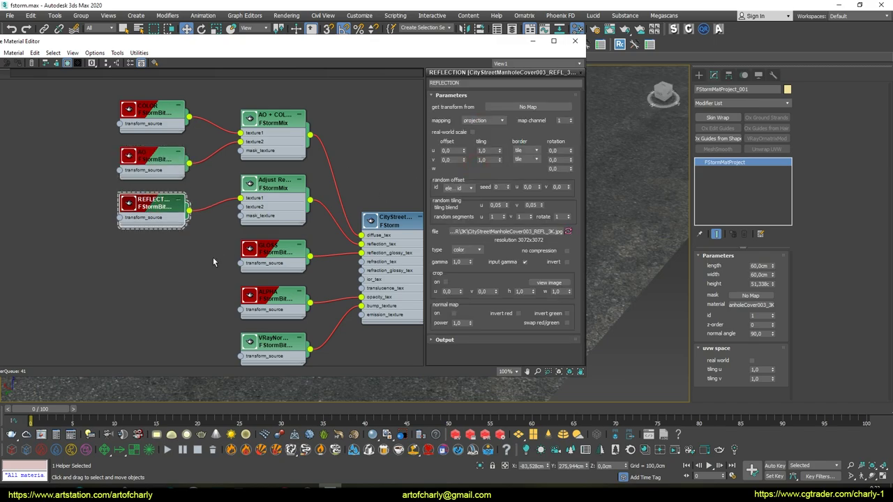
Step: Set the gloss, alpha and normal map bitmaps to projection mapping
middle_drag(213, 262, 189, 207)
click(244, 197)
click(481, 120)
click(487, 165)
click(256, 236)
click(482, 121)
click(487, 165)
click(252, 283)
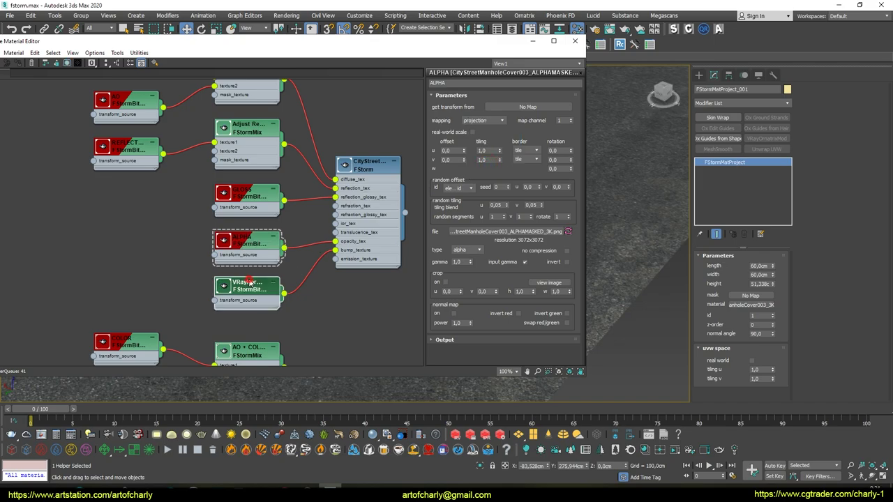
click(472, 121)
click(486, 165)
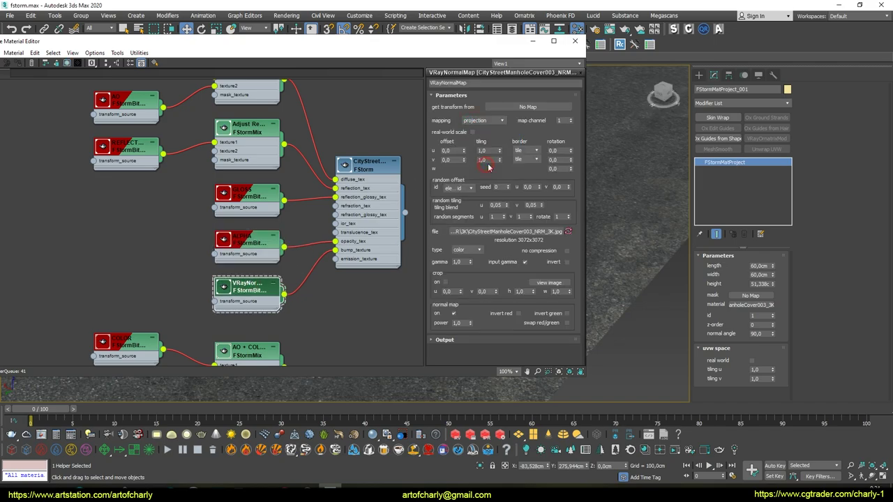
scroll(71, 254, down, 2)
mouse_move(139, 279)
middle_down()
mouse_move(245, 162)
mouse_move(275, 208)
middle_up()
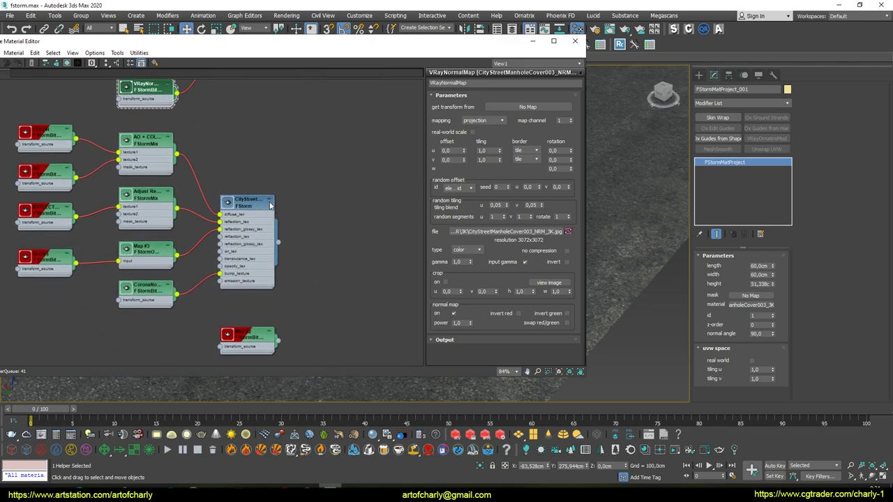
middle_drag(269, 173, 232, 164)
right_click(304, 183)
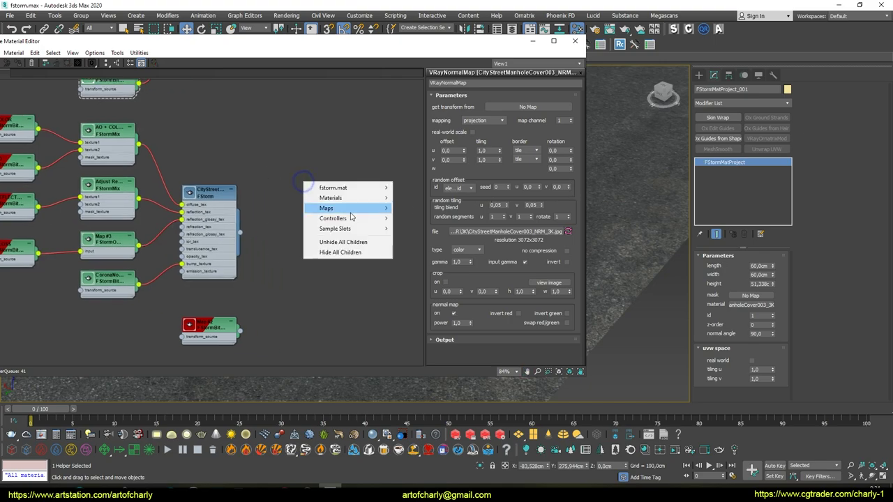
mouse_move(433, 228)
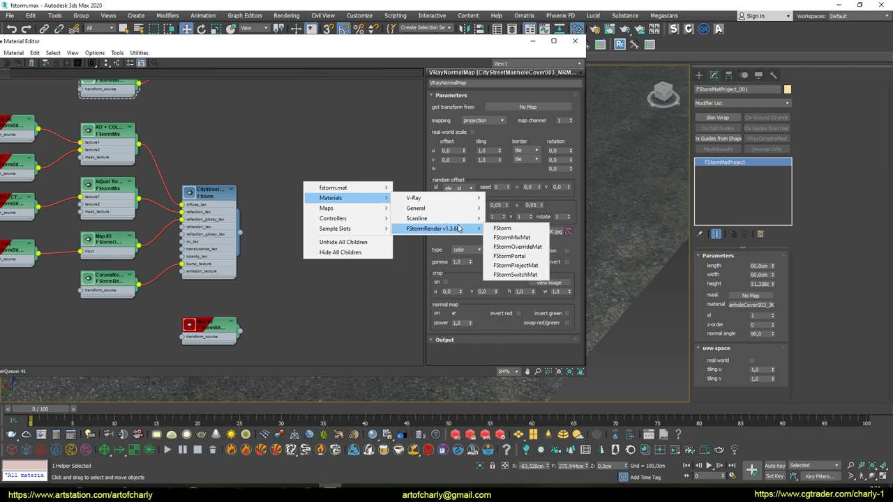
Step: Add FStormProjectMat Material #25 with the manhole material as base and projection ids 1 2 3 4
click(537, 263)
drag(329, 194, 341, 227)
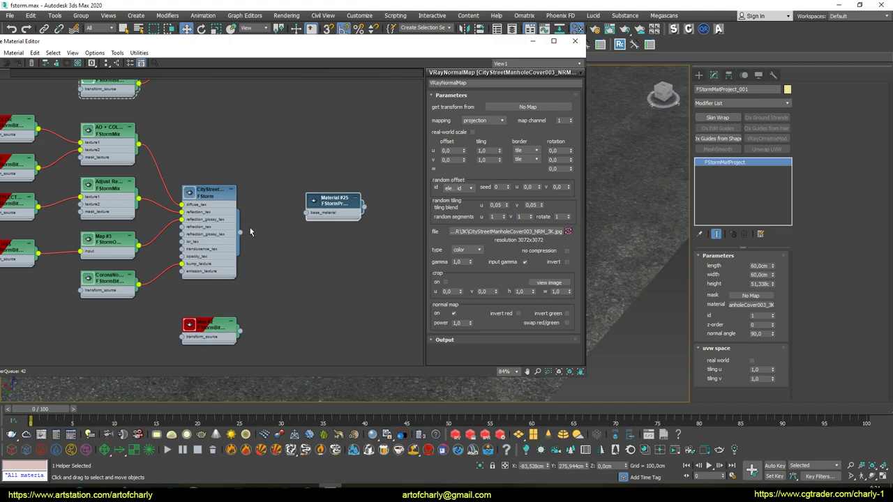
drag(242, 234, 308, 222)
scroll(317, 225, up, 3)
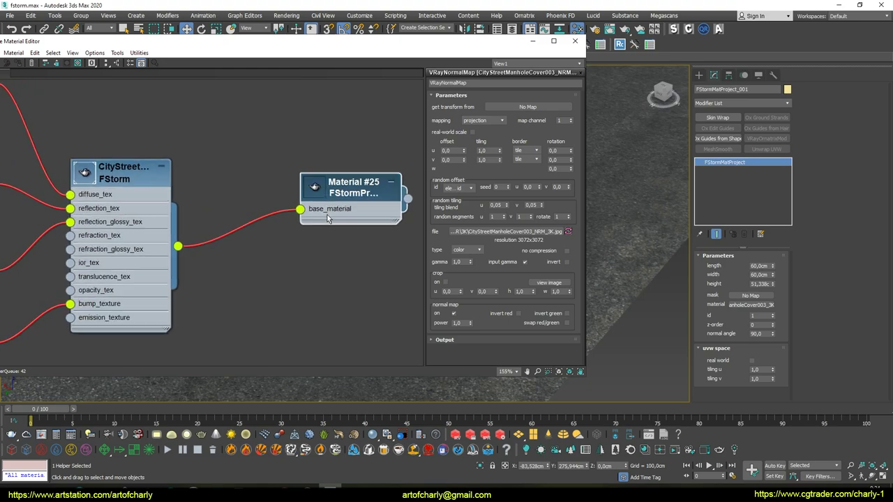
scroll(322, 212, up, 3)
double_click(355, 183)
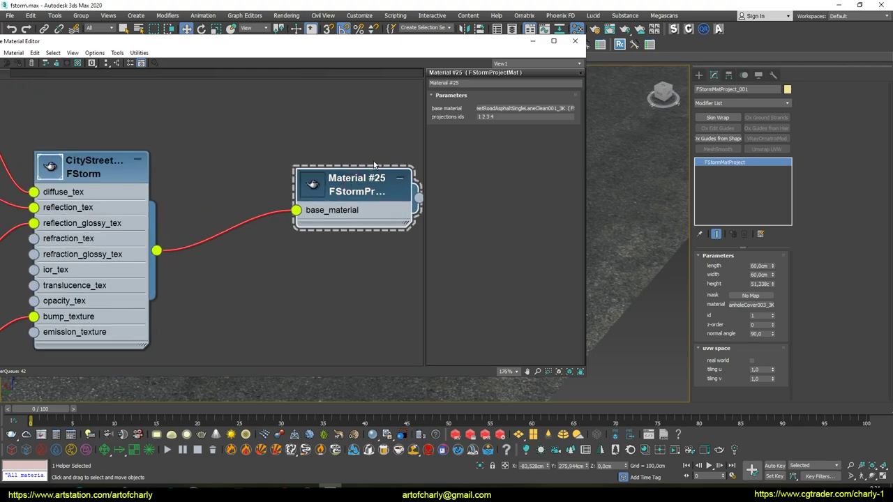
click(502, 117)
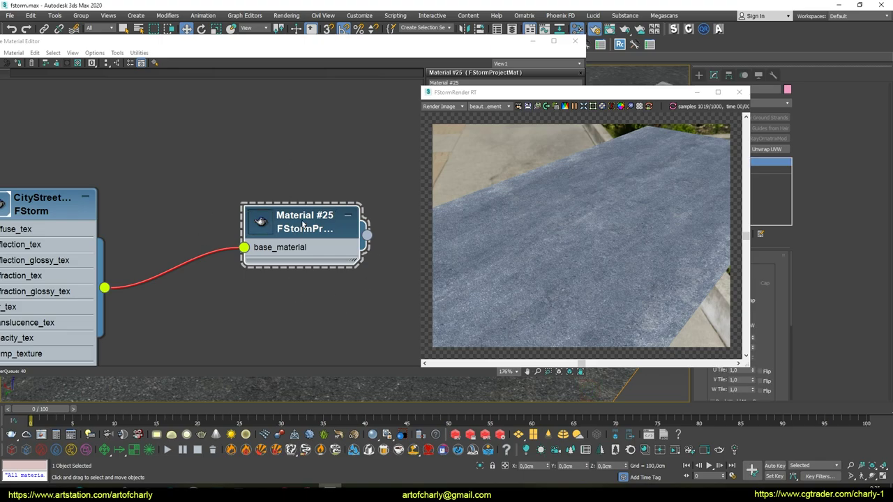
Step: Close the material editor and zoom to the projector to inspect the projected manhole in the RT render
right_click(328, 234)
key(Escape)
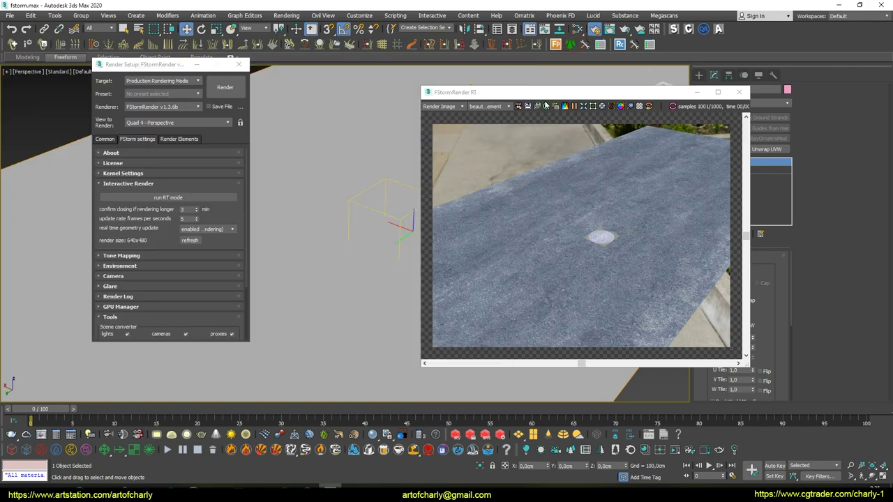
drag(546, 92, 601, 89)
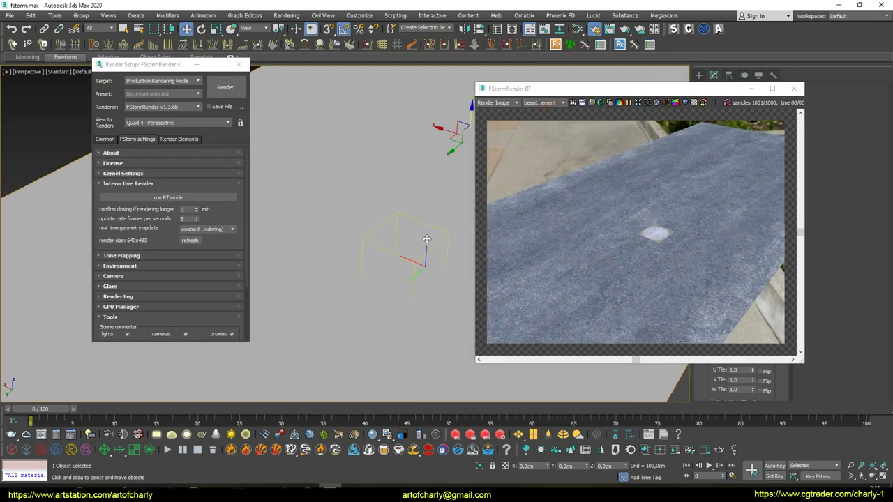
alt+middle_drag(419, 209, 384, 204)
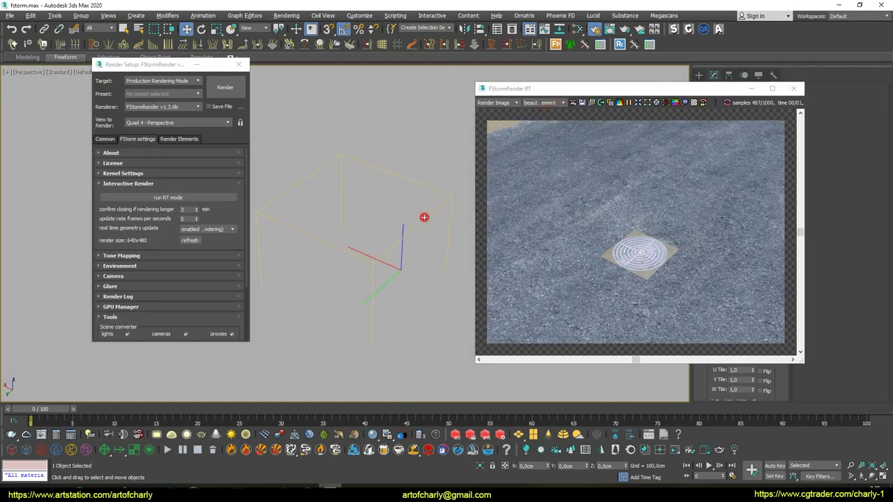
click(425, 215)
key(z)
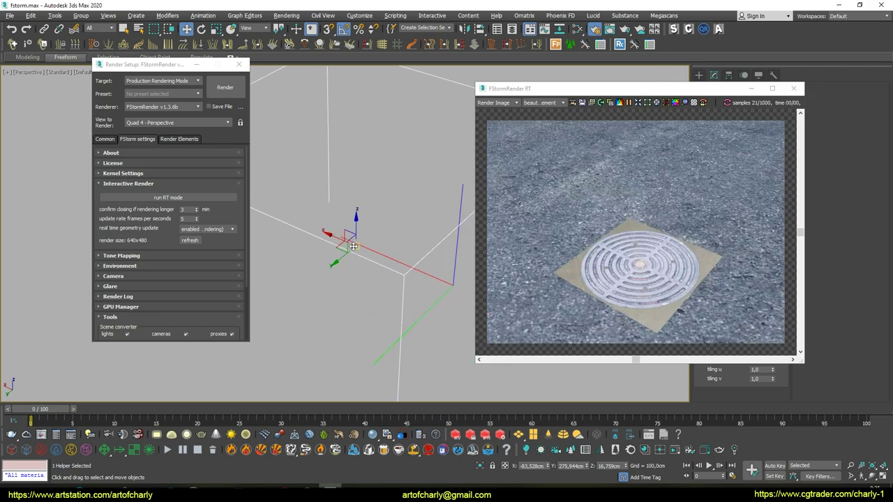
mouse_move(581, 92)
mouse_down()
mouse_move(340, 81)
mouse_move(369, 82)
mouse_up()
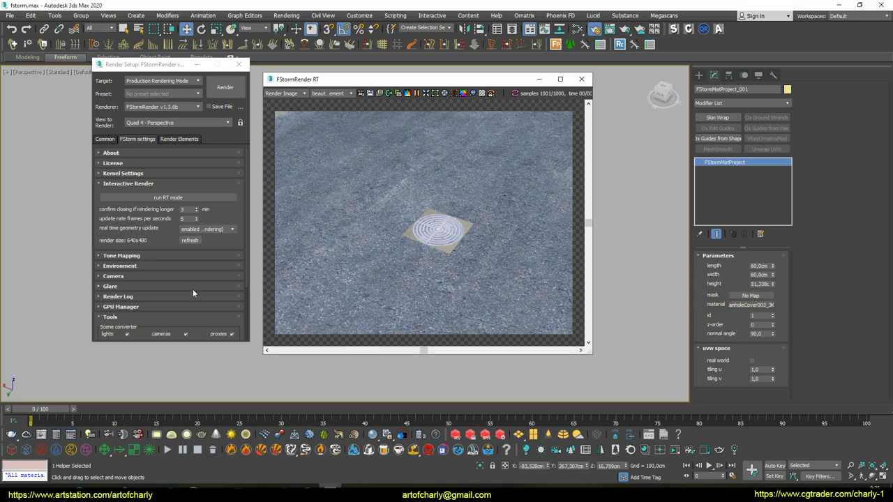
Step: Instance the manhole ALPHA bitmap into the FStormMatProject mask slot
key(m)
middle_drag(202, 209, 255, 182)
scroll(255, 182, down, 1)
scroll(240, 218, down, 3)
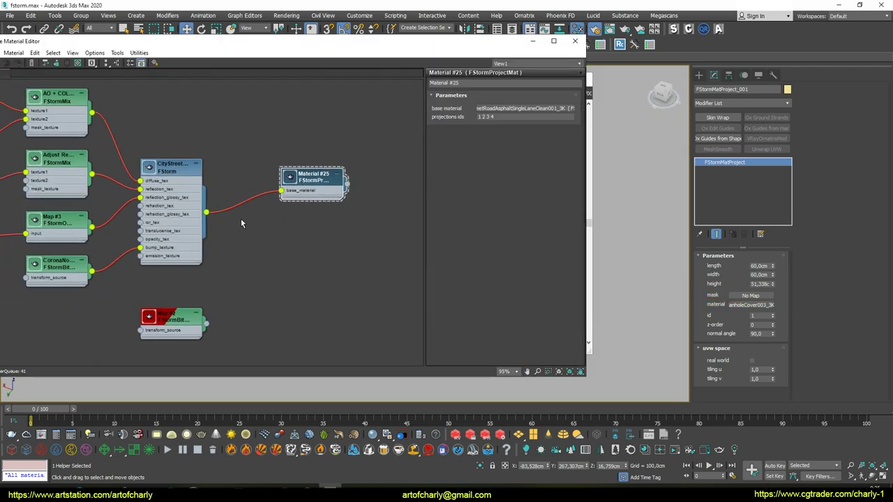
middle_drag(241, 219, 270, 295)
scroll(239, 243, up, 2)
middle_drag(240, 248, 210, 300)
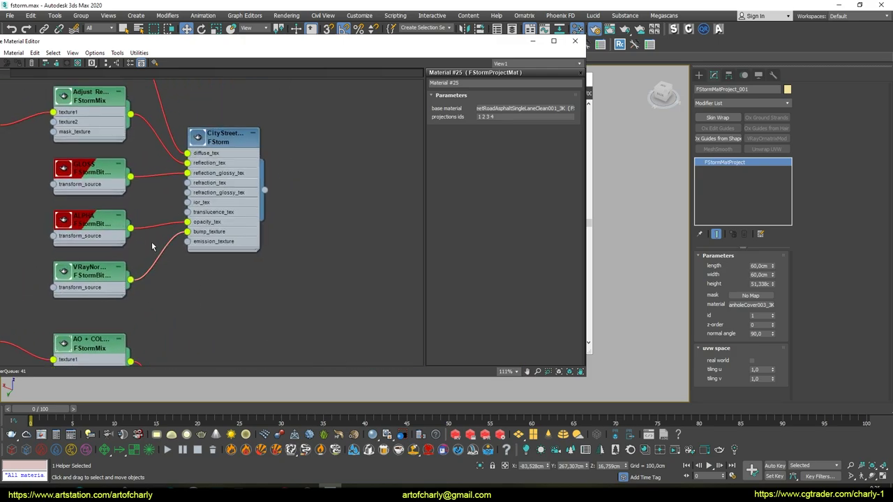
drag(187, 232, 740, 299)
click(429, 271)
Step: Close the Slate editor, move the render window aside, and orbit to a tilted view
click(571, 41)
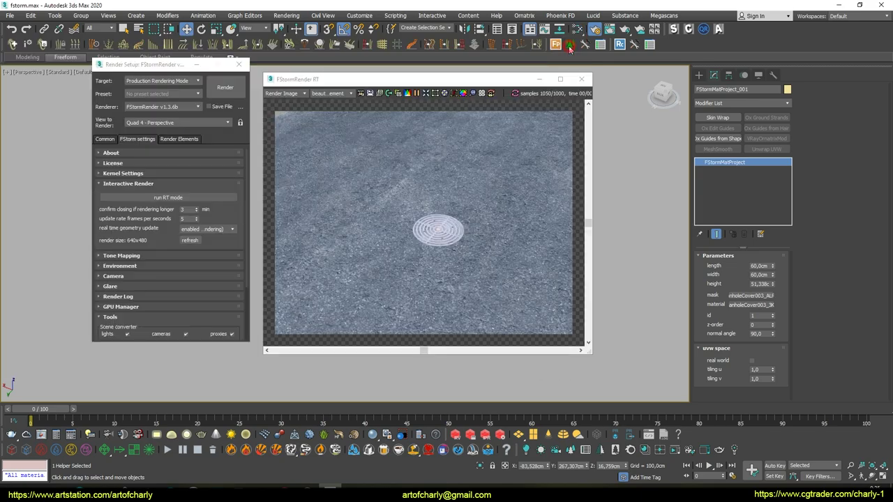
drag(464, 84, 630, 80)
scroll(317, 192, up, 2)
scroll(317, 192, up, 2)
scroll(317, 192, up, 2)
mouse_move(317, 192)
alt+middle_down()
mouse_move(344, 187)
mouse_move(305, 153)
mouse_move(305, 165)
mouse_move(312, 159)
alt+middle_up()
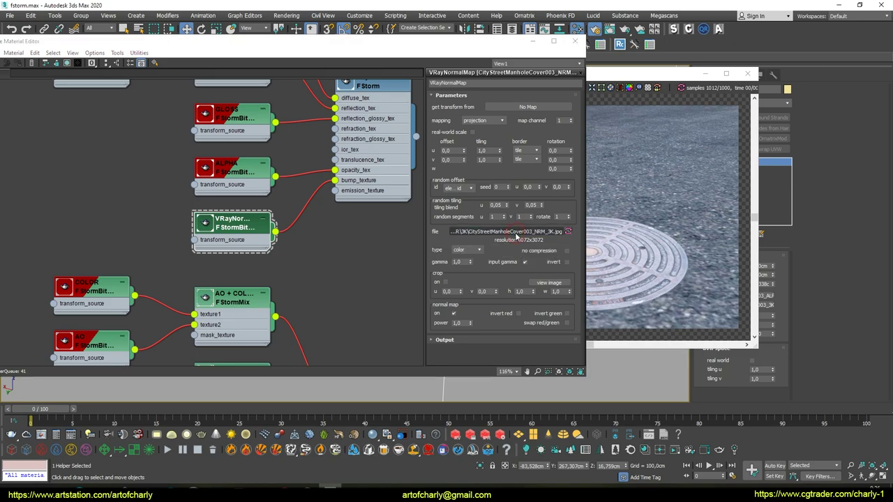
Step: Load CityStreetManholeCover003_DISP16_3K.tif into the former normal-map node as a mono image
click(517, 233)
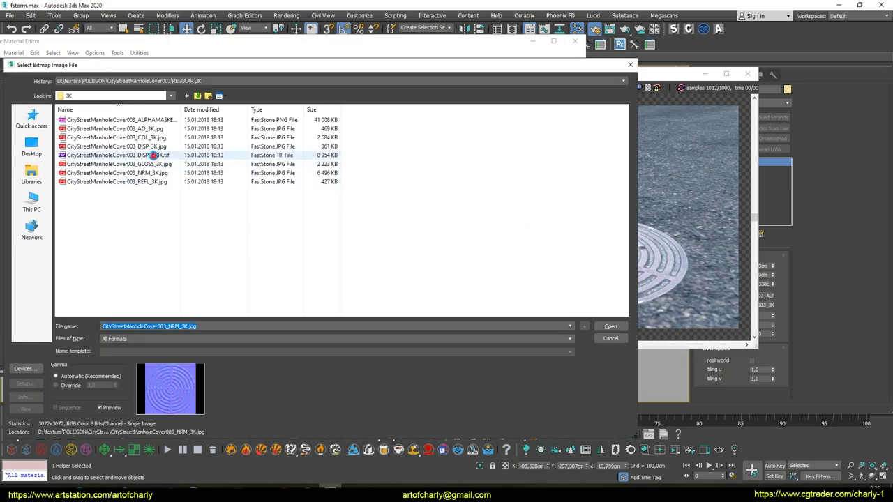
click(154, 155)
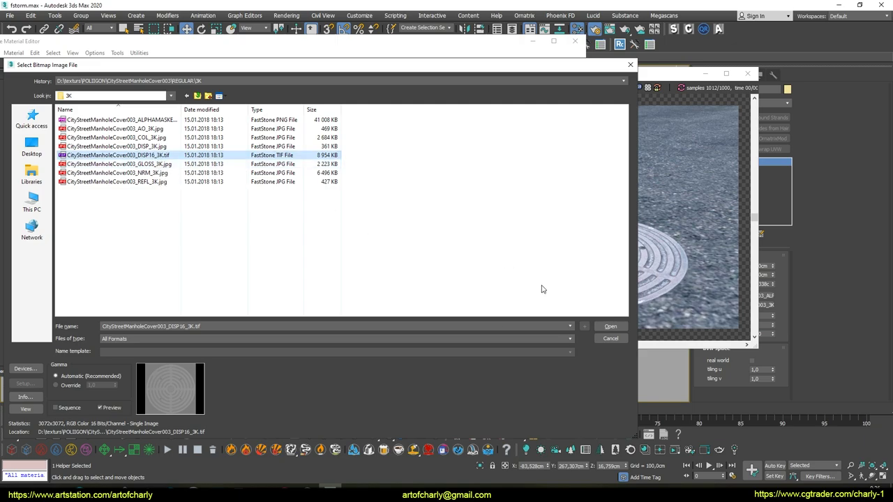
click(607, 326)
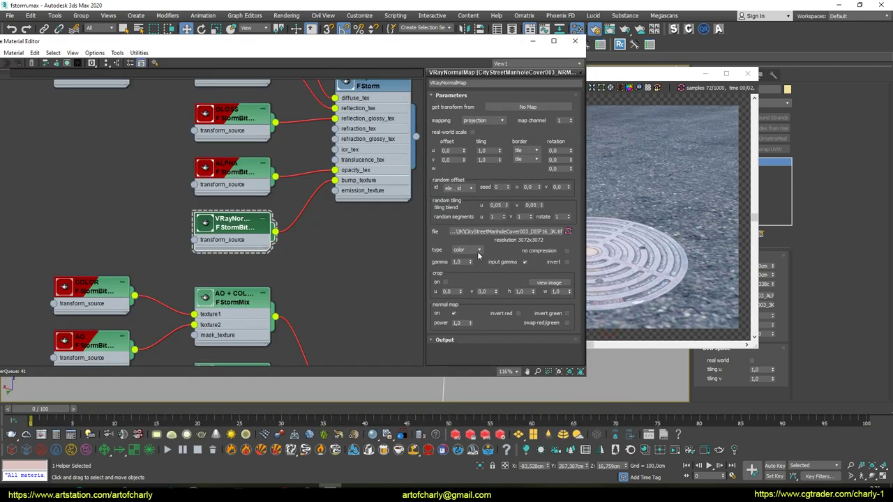
click(463, 250)
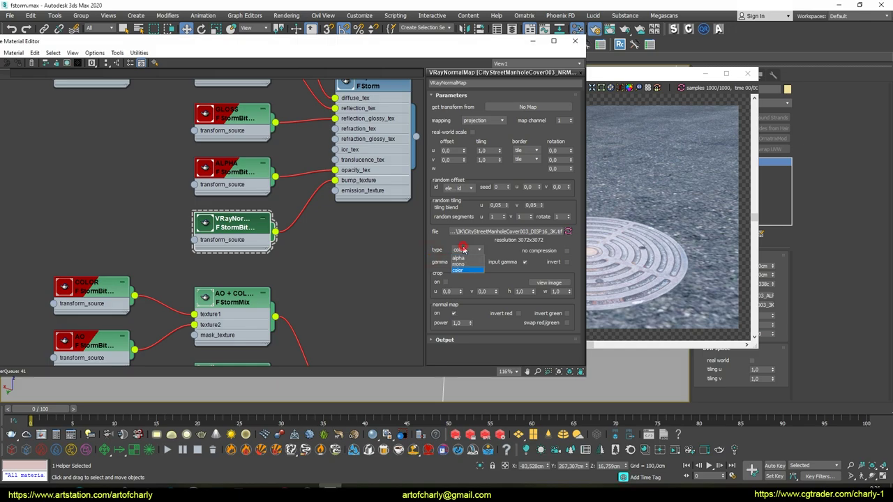
click(467, 265)
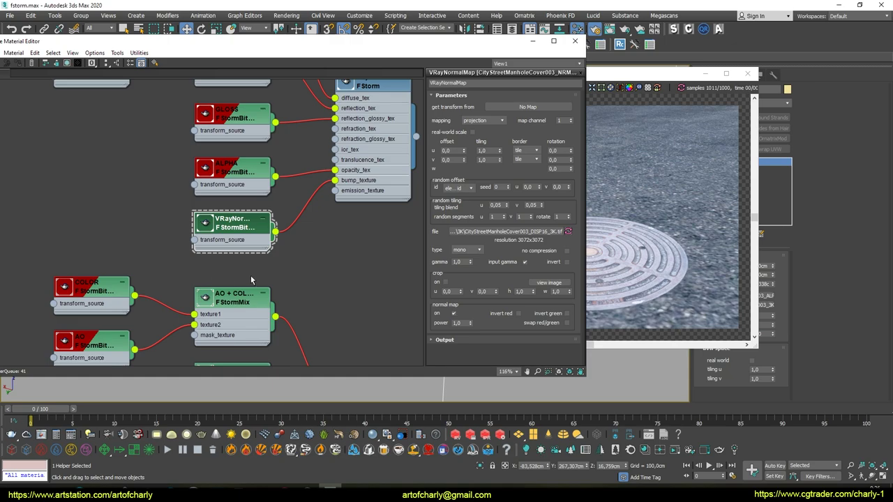
middle_drag(373, 246, 330, 311)
double_click(335, 152)
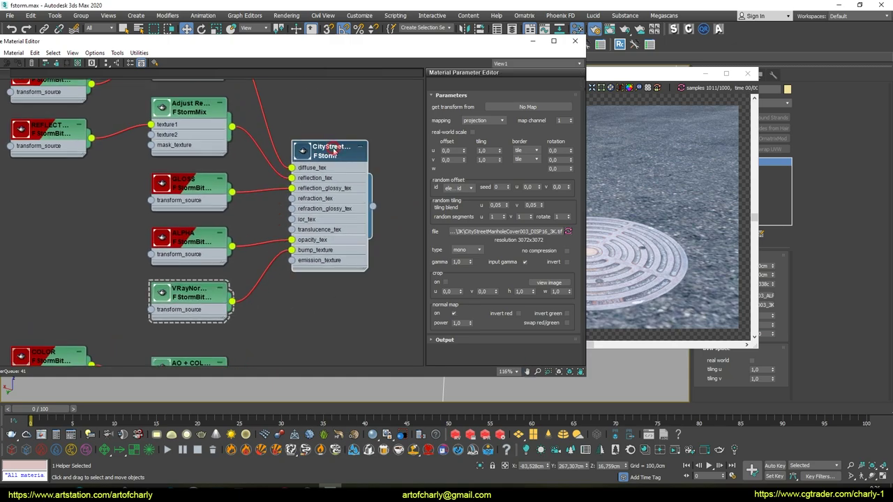
Step: Turn on parallax bump shadowing with 30 samples and commit bump 30
drag(462, 269, 460, 124)
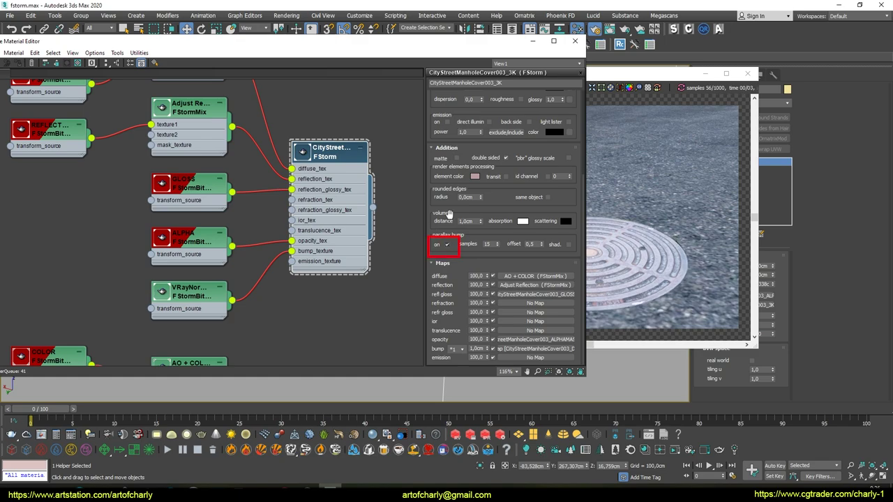
drag(462, 51, 365, 58)
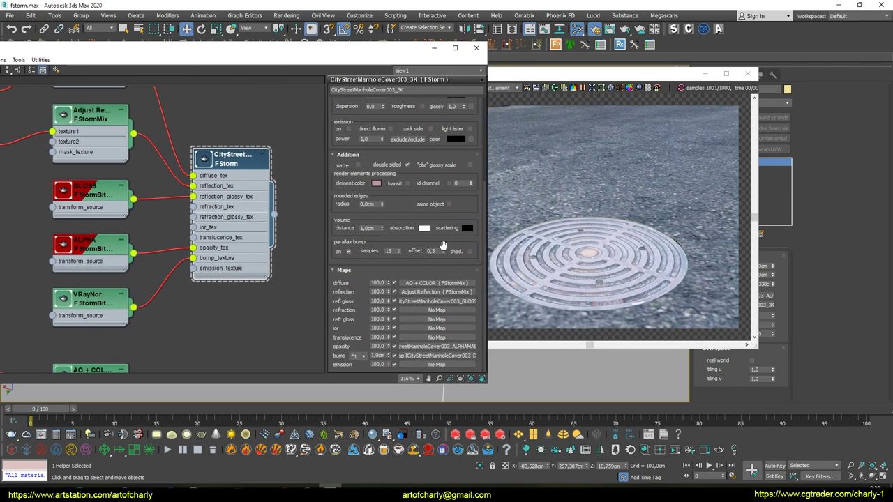
drag(443, 251, 441, 199)
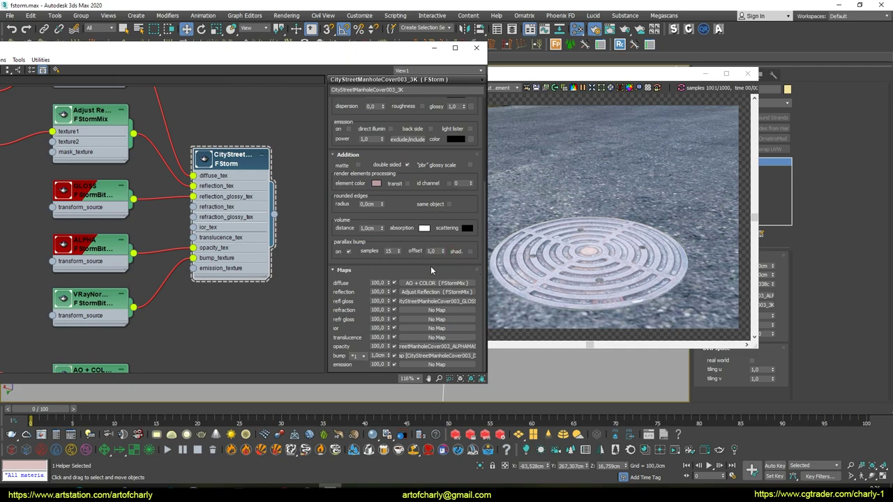
click(470, 251)
drag(398, 252, 407, 208)
text(10)
key(Return)
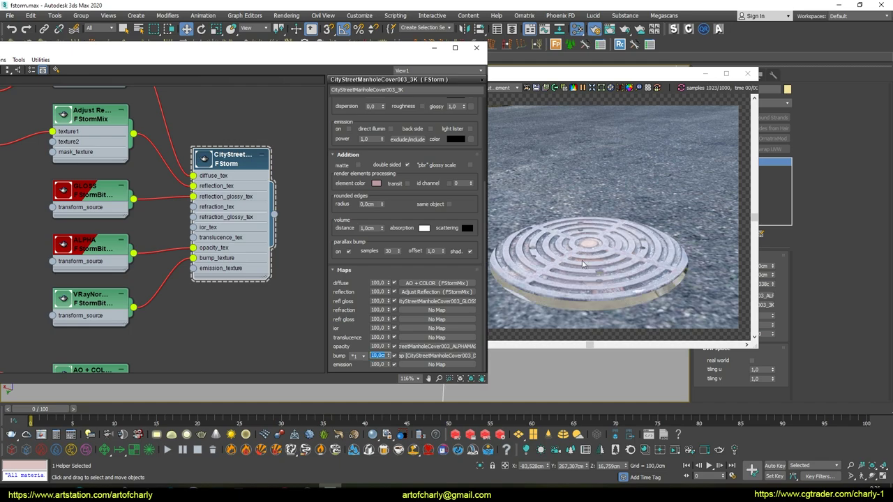
Step: Fine-tune the parallax offset to 0,77 and tilt the view to show more background
drag(442, 253, 446, 262)
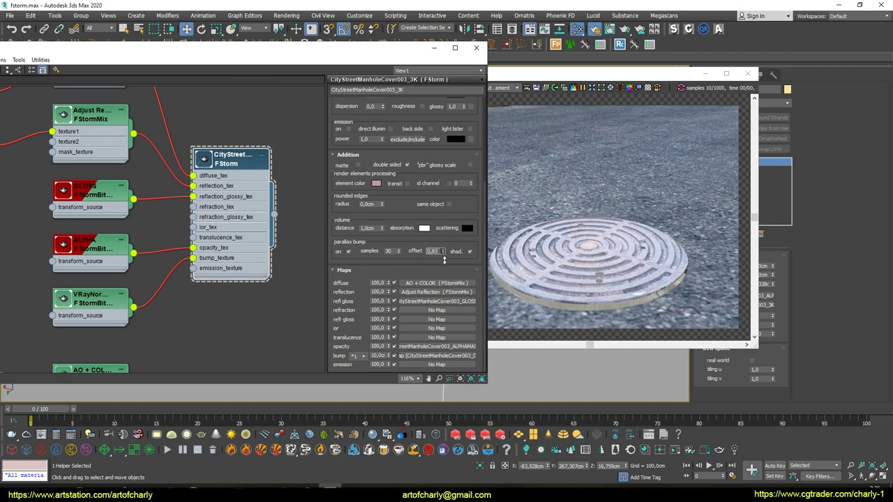
drag(447, 263, 448, 263)
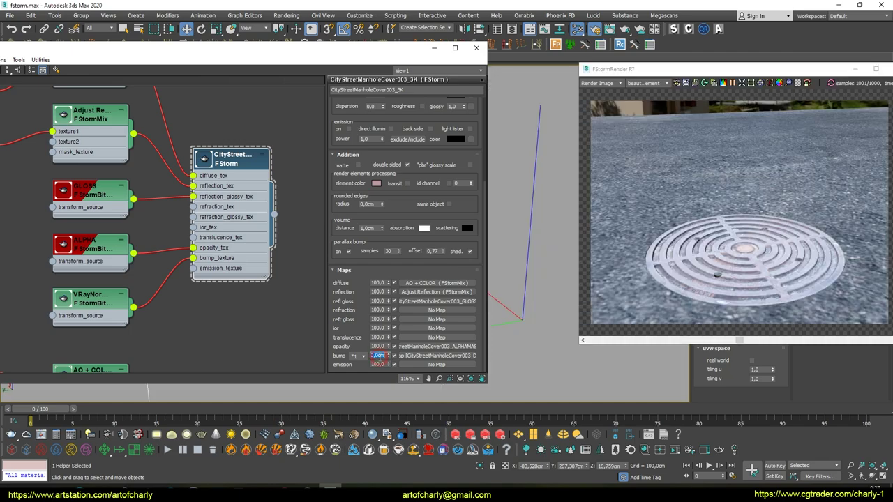
text(30)
key(Return)
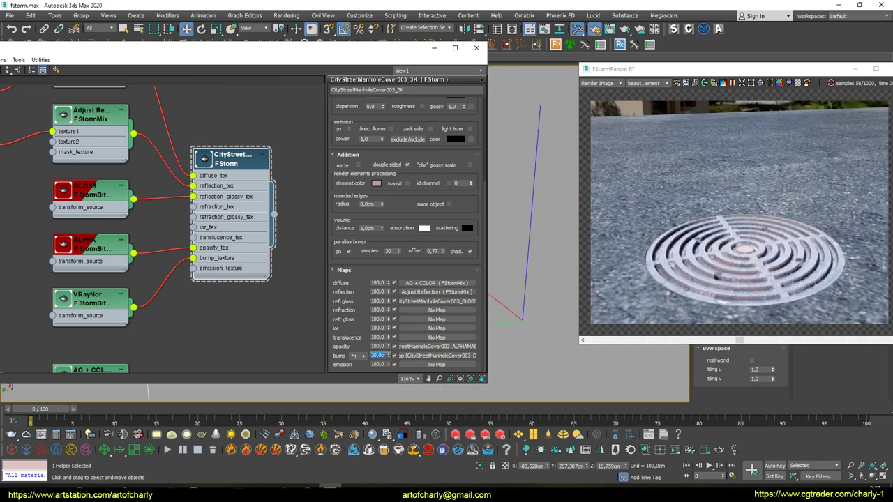
mouse_move(525, 213)
alt+middle_down()
mouse_move(532, 206)
mouse_move(579, 226)
alt+middle_up()
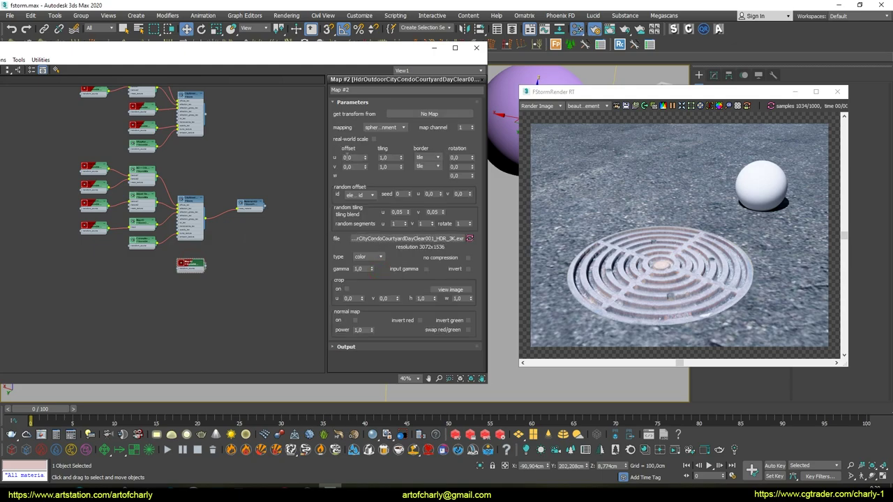
Step: Drag the courtyard HDR environment's W rotation up to 251,722
click(453, 171)
click(472, 172)
drag(474, 155, 477, 50)
mouse_move(472, 175)
mouse_down()
mouse_move(459, 143)
mouse_move(458, 82)
mouse_up()
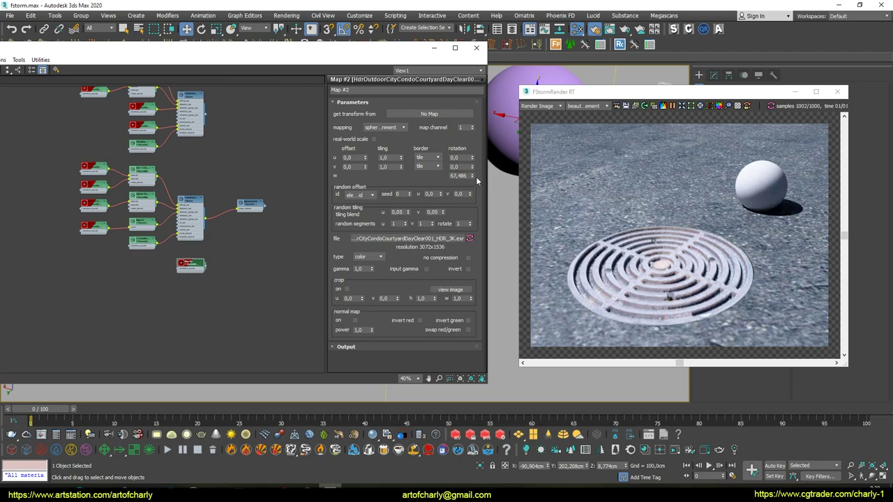
drag(465, 98, 721, 266)
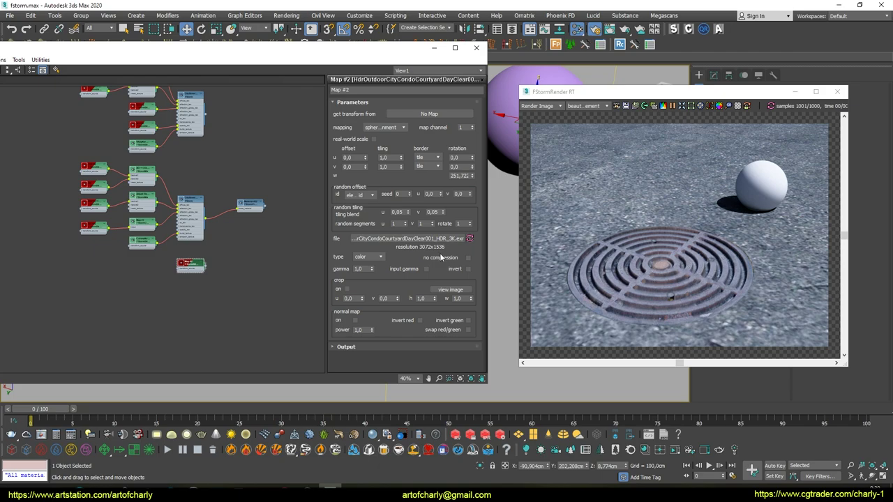
scroll(195, 133, up, 2)
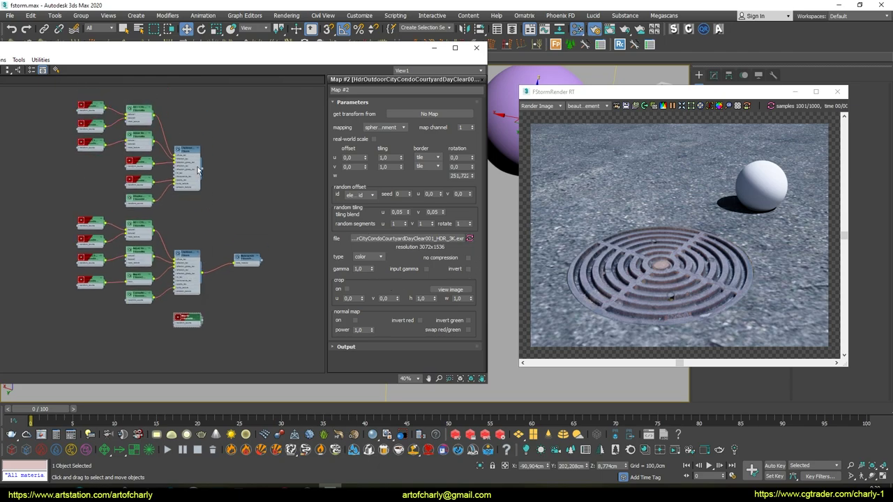
Step: Toggle the manhole material's parallax bump shadows to compare, leaving them on
scroll(194, 133, up, 3)
double_click(176, 152)
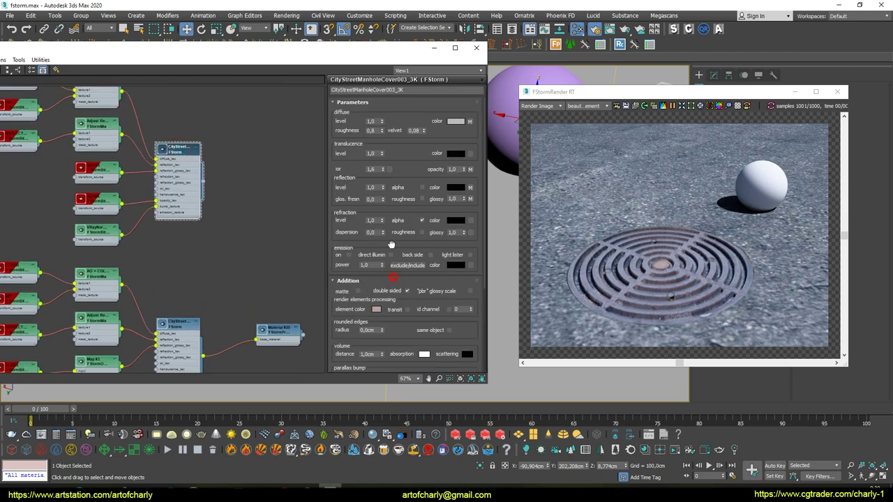
drag(392, 255, 392, 200)
click(471, 294)
click(471, 294)
click(471, 293)
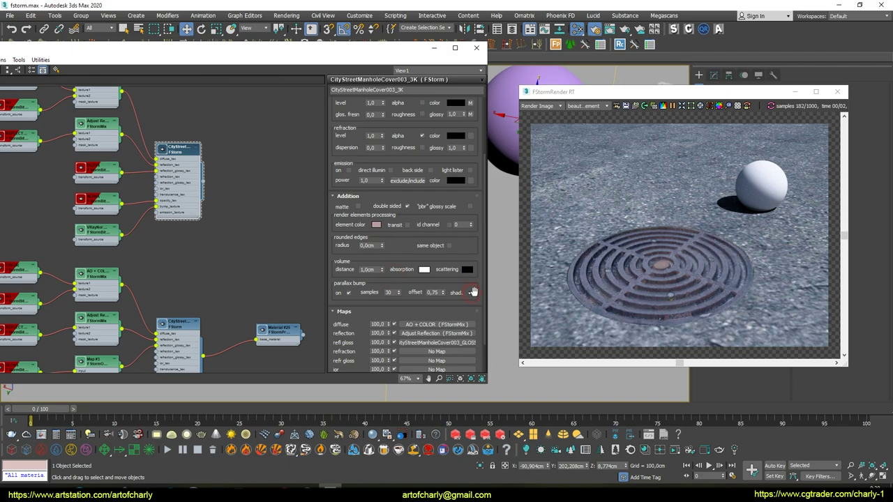
click(472, 293)
Step: Set the manhole material's bump strength to 20
mouse_move(804, 211)
mouse_down()
mouse_move(699, 267)
mouse_move(619, 253)
mouse_up()
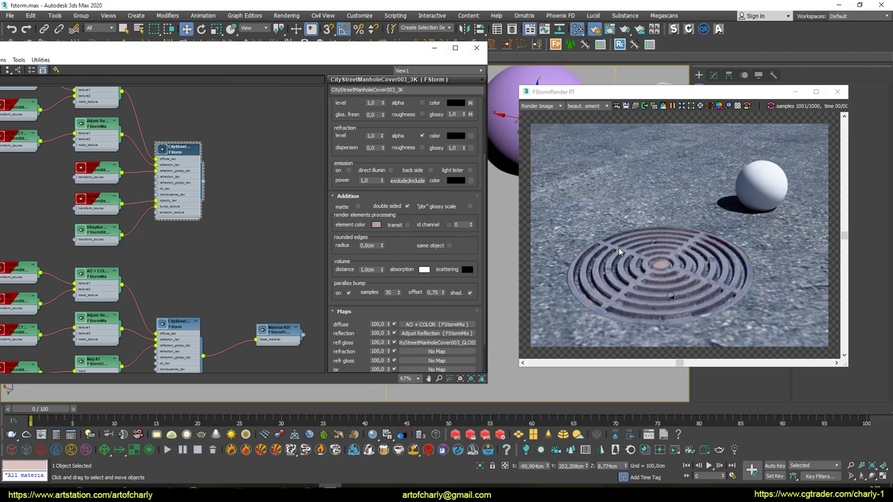
scroll(405, 328, down, 2)
double_click(378, 356)
text(10)
key(Return)
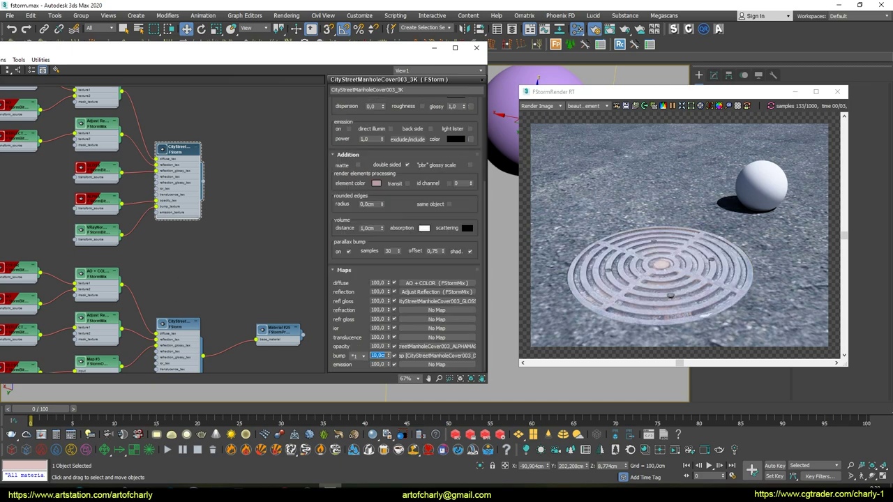
key(Return)
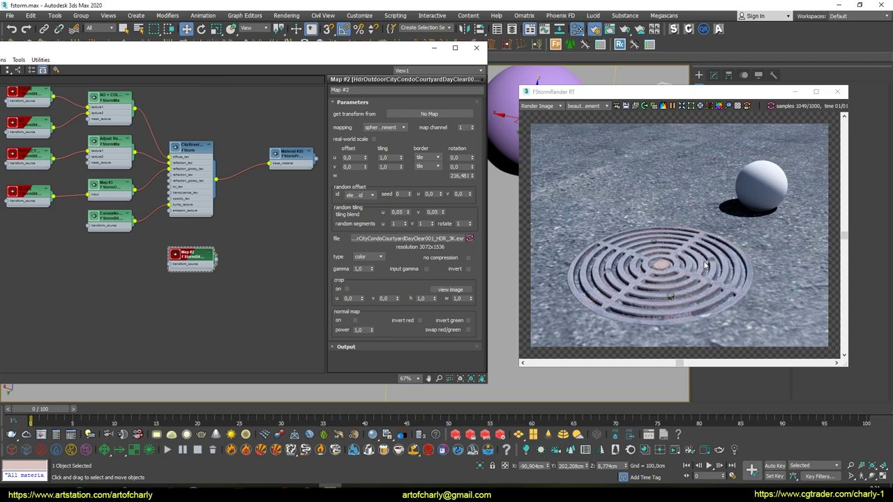
Step: Capture the manhole region of the render with Clip2net
key(F1)
drag(536, 199, 755, 328)
drag(593, 145, 392, 159)
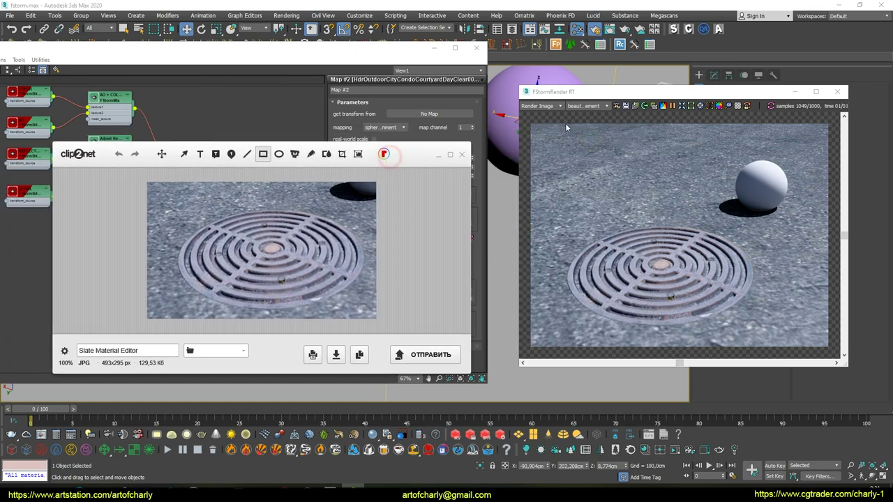
Step: Close the snapshot and open the VRayNormal map node's settings
key(Escape)
scroll(202, 161, up, 2)
click(215, 153)
double_click(215, 152)
scroll(355, 333, down, 2)
scroll(358, 197, down, 3)
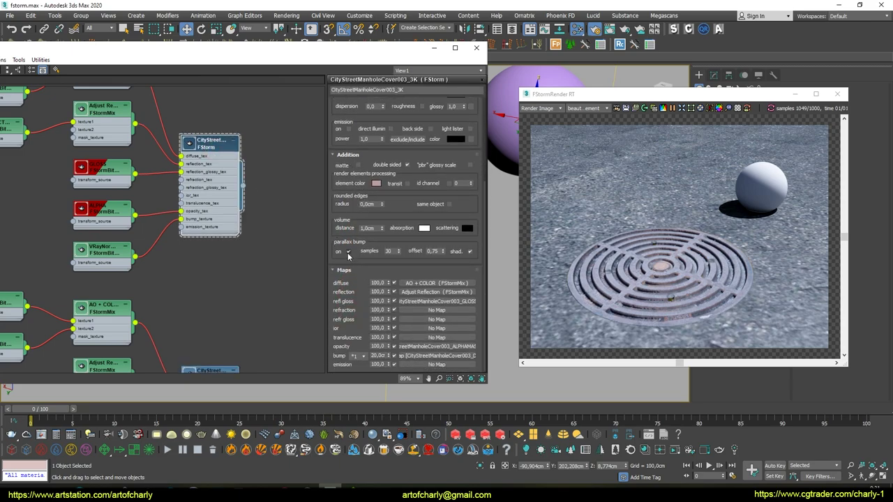
middle_drag(200, 254, 253, 249)
click(183, 255)
double_click(182, 255)
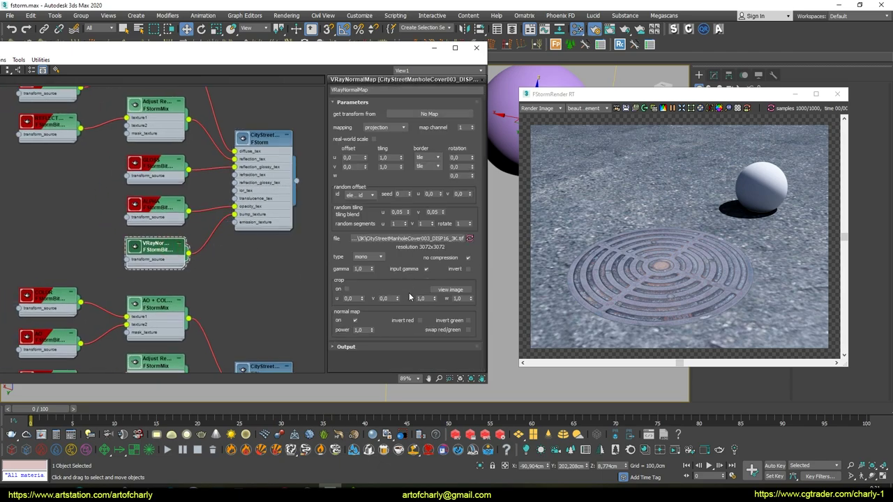
Step: Switch the normal map on, load CityStreetManholeCover003_NRM_3K.jpg, and set power 10
click(357, 320)
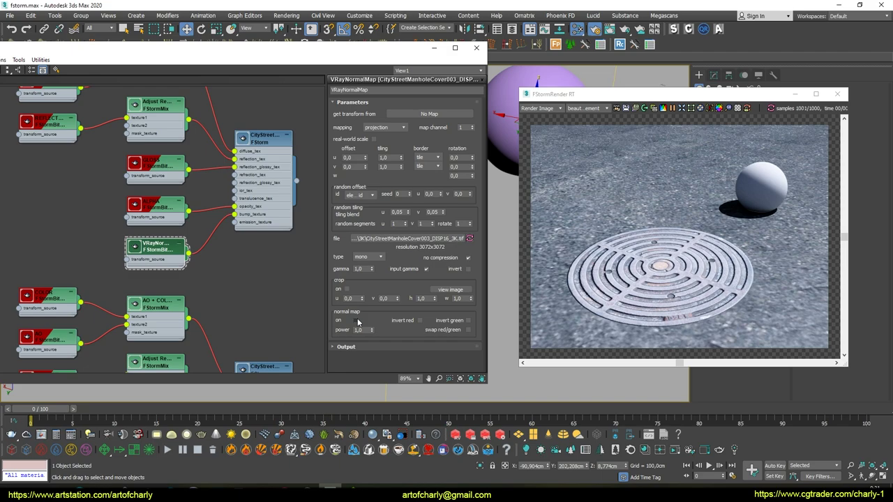
click(390, 237)
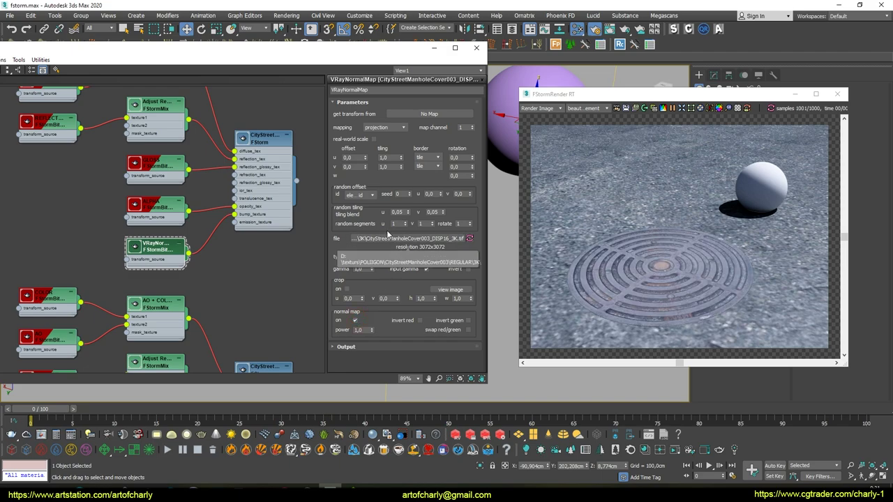
click(151, 180)
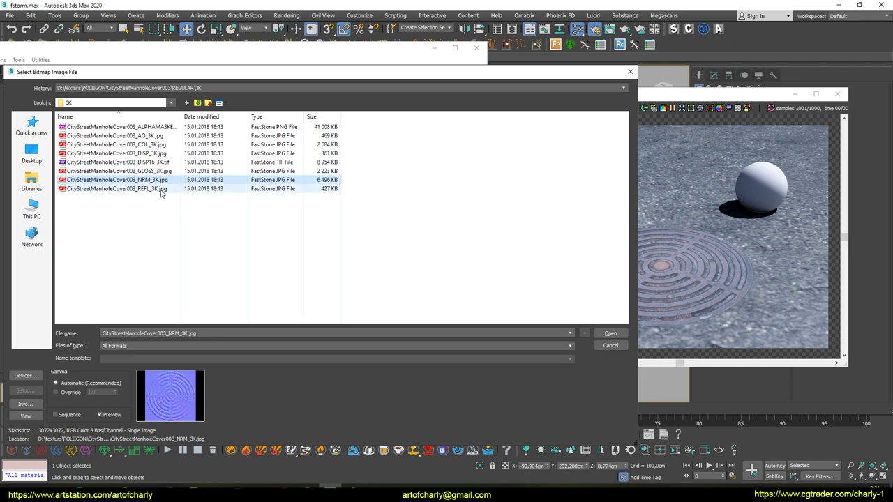
click(611, 334)
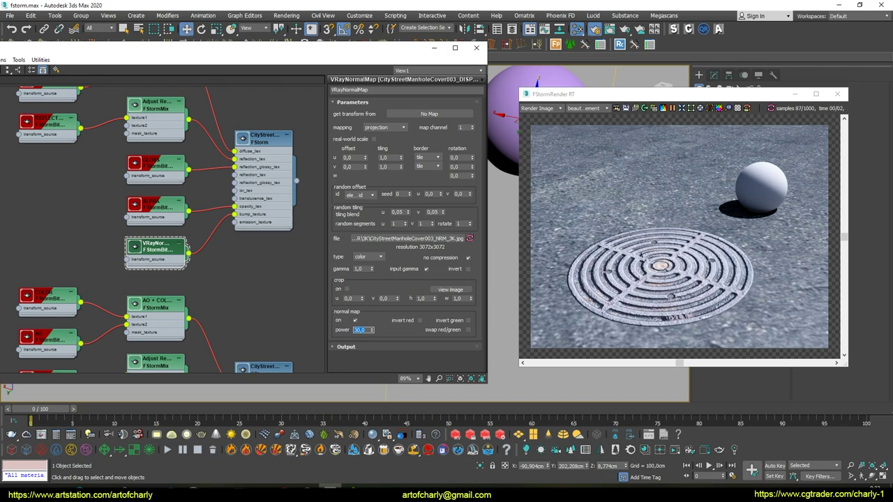
key(Return)
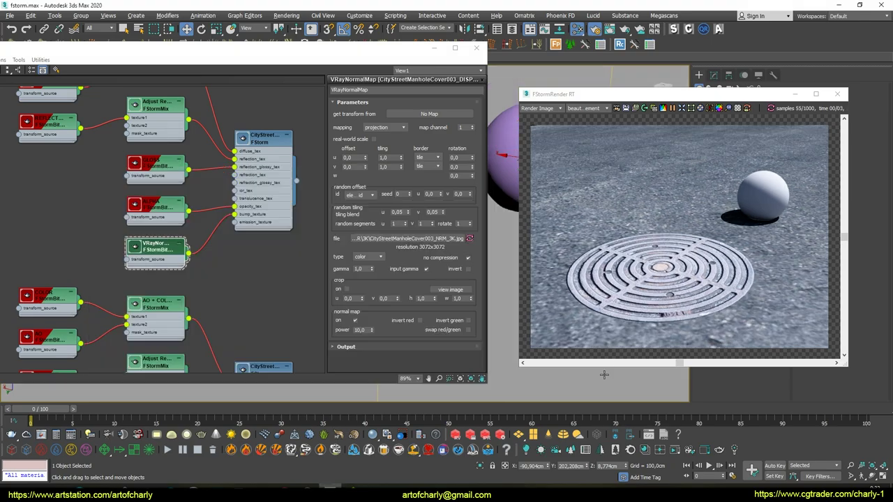
text(10)
Step: Lower the view toward the trees and capture a fresh snapshot of the ball and manhole
mouse_move(604, 386)
alt+middle_down()
mouse_move(609, 364)
mouse_move(669, 272)
alt+middle_up()
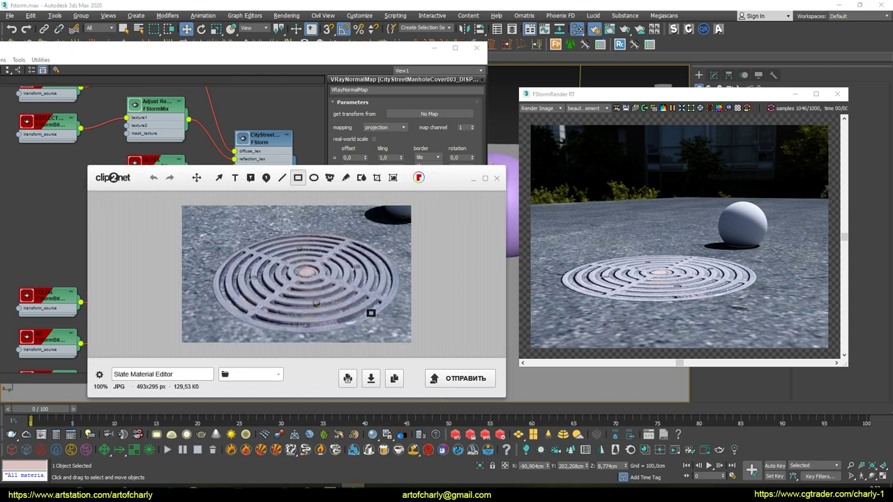
drag(246, 259, 429, 336)
click(497, 178)
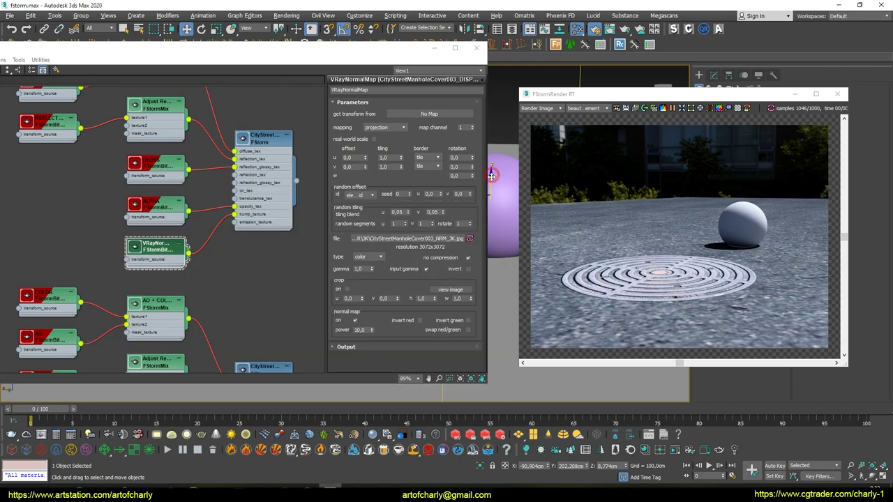
key(Print)
drag(535, 184, 800, 329)
drag(562, 161, 383, 189)
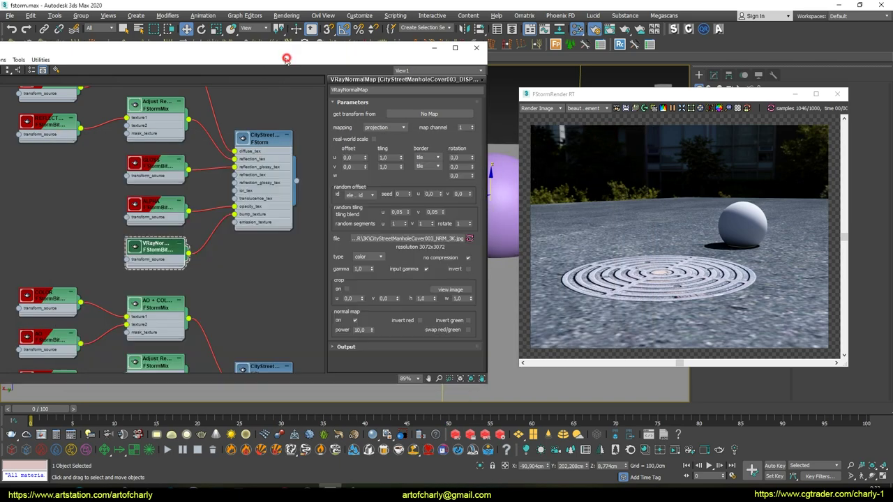
Step: Switch on the manhole material's parallax bump and capture the manhole region again
double_click(264, 138)
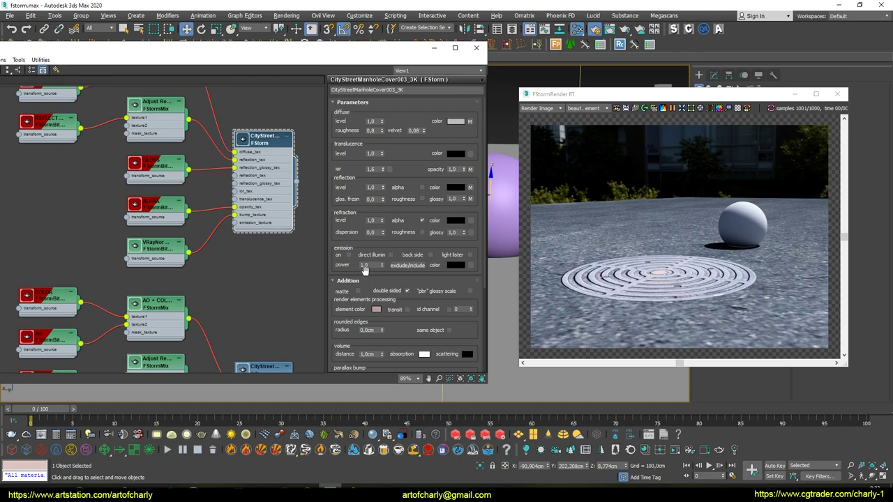
drag(364, 270, 370, 106)
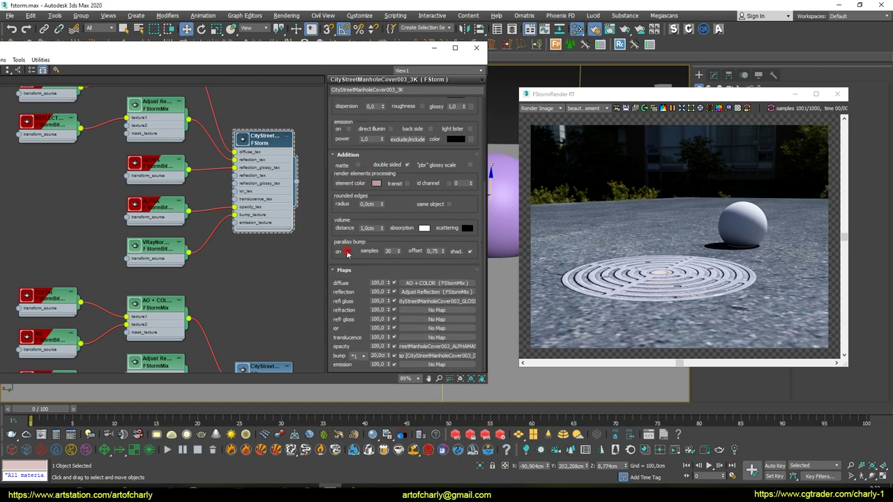
click(347, 252)
key(Print)
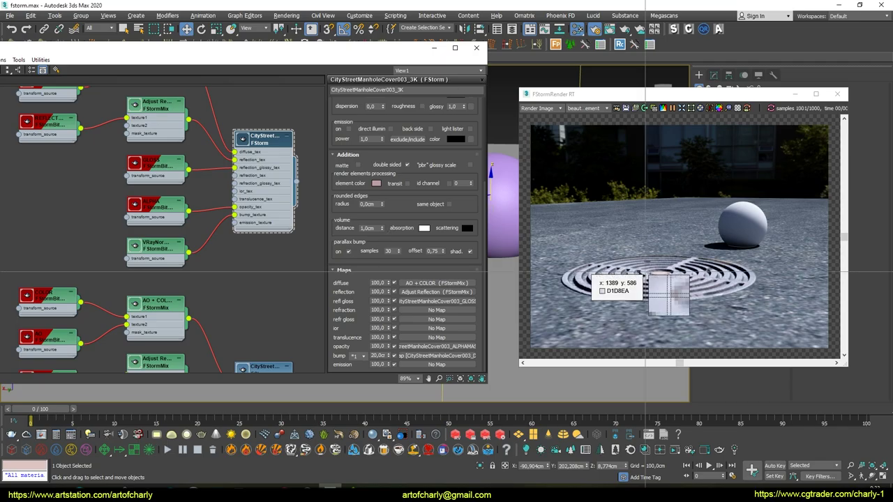
drag(549, 236, 748, 317)
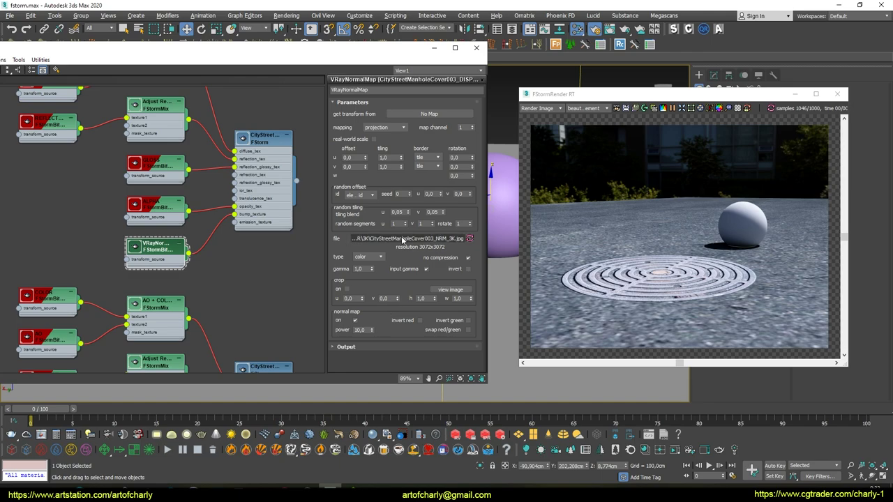
Step: Load DISP16_3K.tif into the normal-map node and switch it on
click(405, 238)
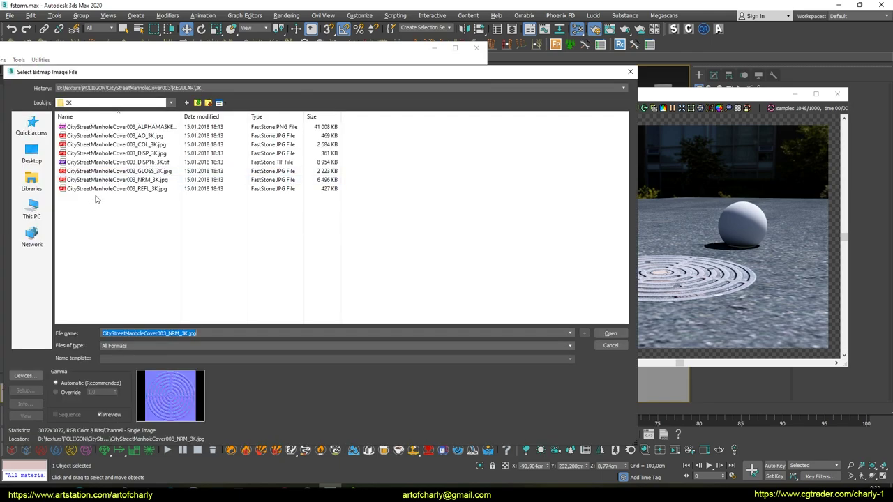
click(160, 161)
click(610, 346)
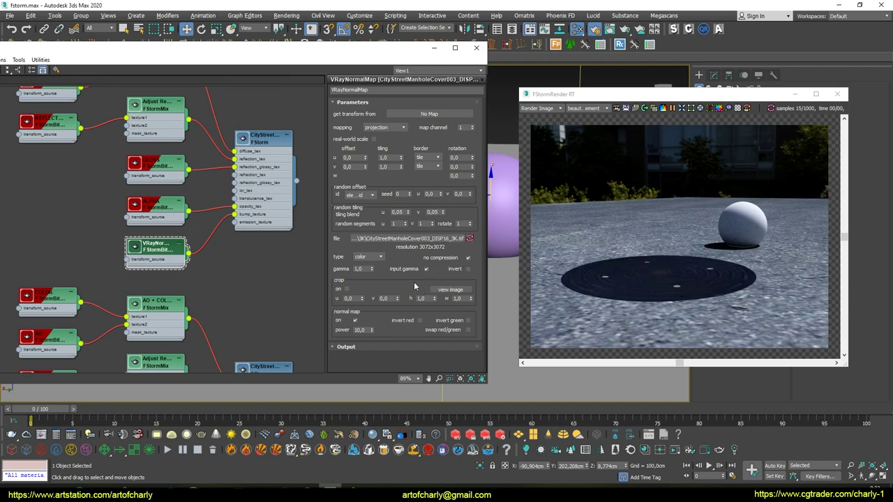
click(369, 257)
click(368, 268)
click(356, 322)
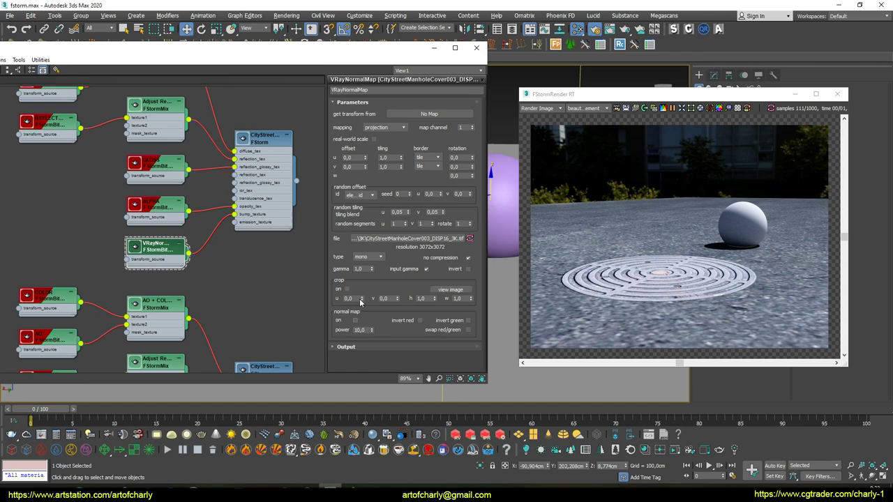
Step: Set the manhole bump to 30, reduce it back to 20, and close the material editor
double_click(266, 143)
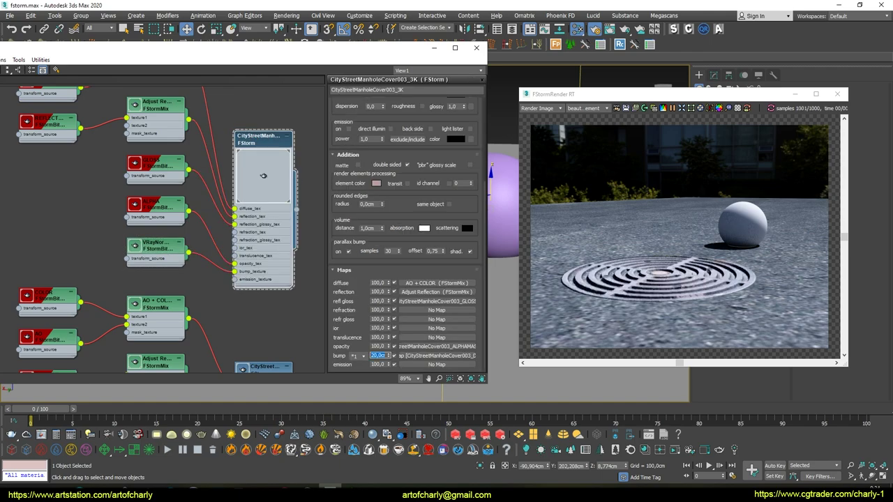
text(30)
key(Return)
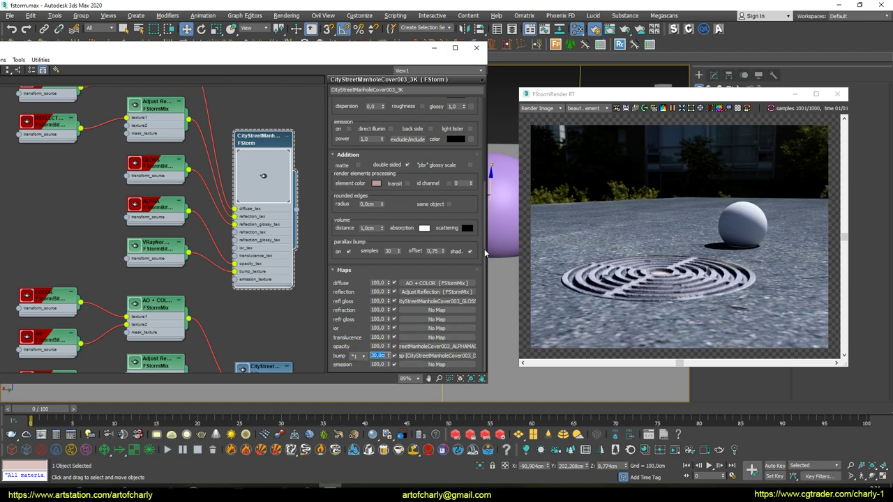
text(15)
key(Return)
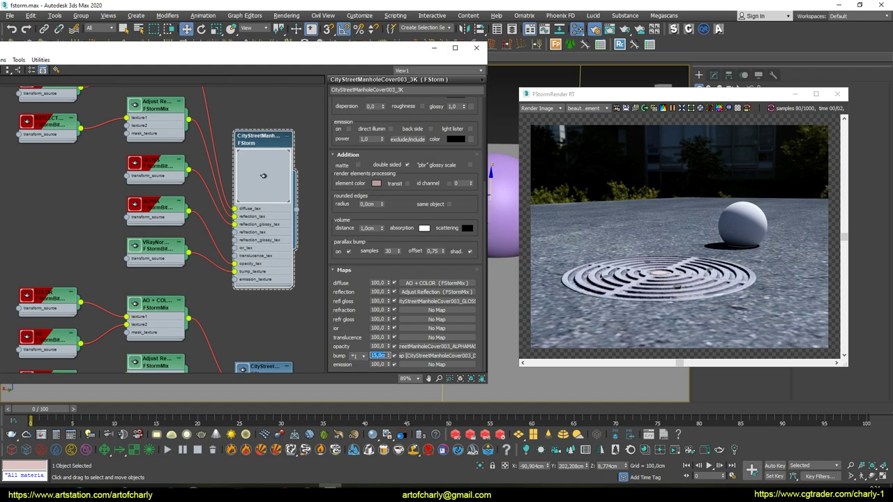
click(477, 47)
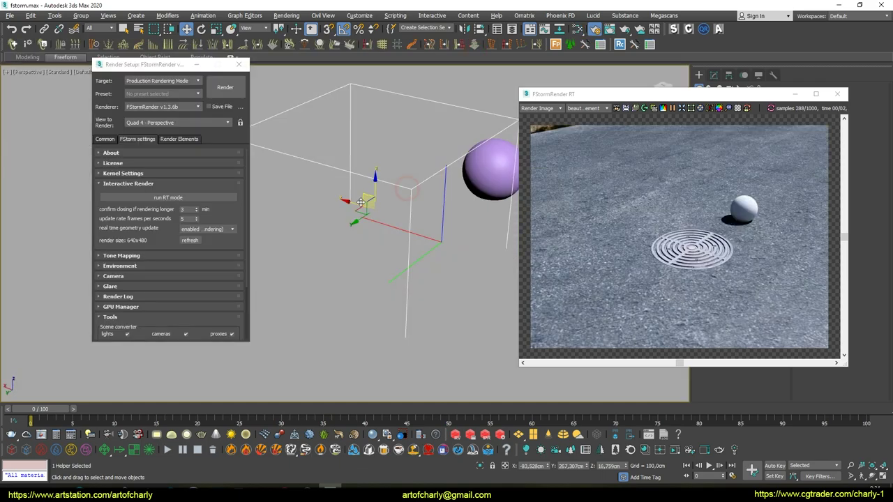
Step: Reposition the manhole projector near the ball and clone it as an instance
mouse_move(255, 168)
mouse_down()
mouse_move(357, 238)
mouse_move(364, 230)
mouse_move(352, 201)
mouse_move(408, 197)
mouse_move(381, 257)
mouse_up()
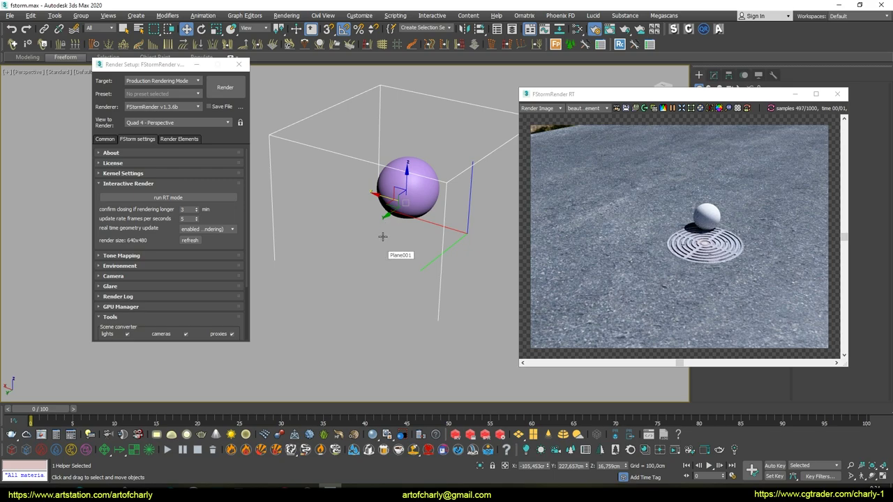
mouse_move(381, 256)
mouse_down()
mouse_move(437, 307)
mouse_move(247, 235)
mouse_up()
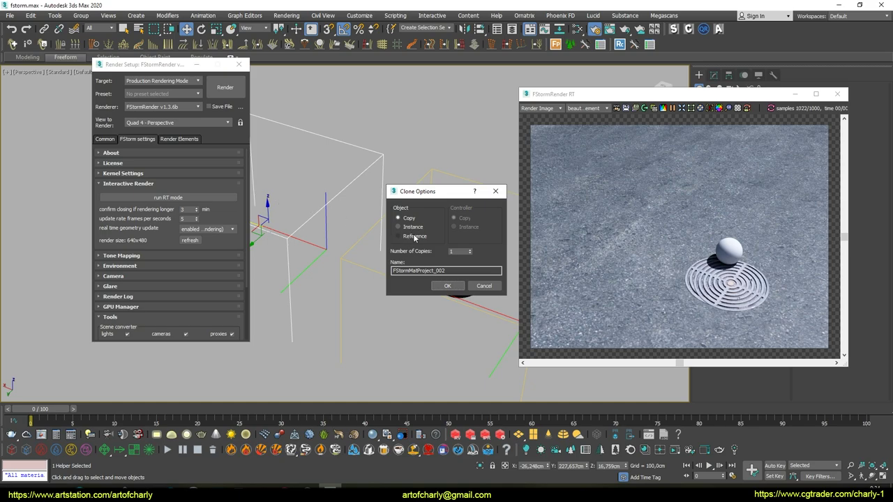
click(411, 229)
click(450, 285)
Step: Orbit down to eye level on the ball and restart the interactive RT render
alt+middle_drag(368, 195, 365, 200)
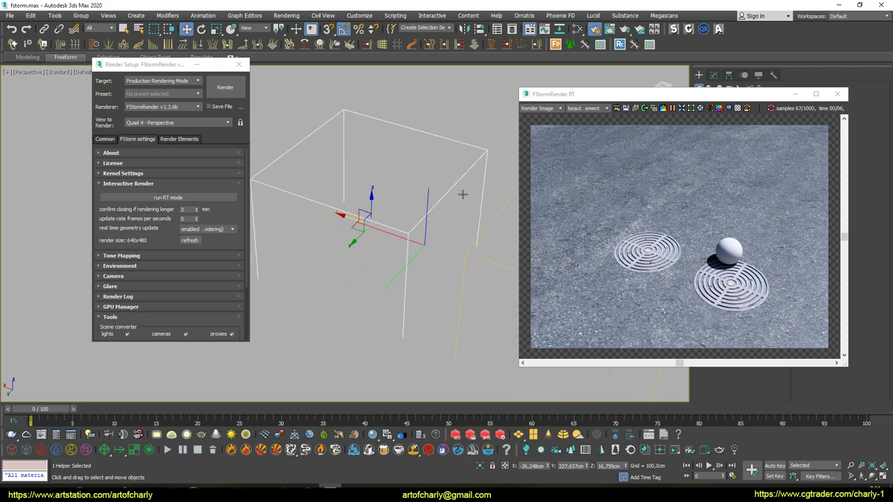
alt+middle_drag(361, 242, 412, 239)
scroll(334, 233, up, 5)
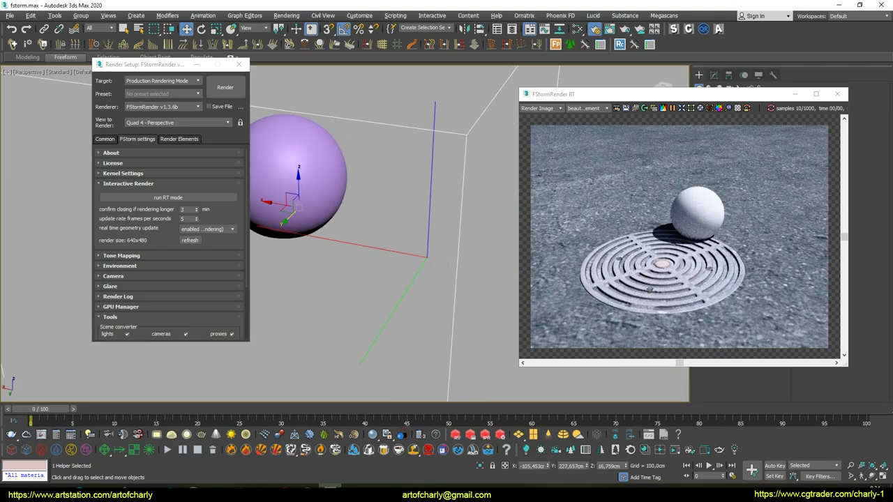
mouse_move(349, 231)
alt+middle_down()
mouse_move(357, 195)
mouse_move(357, 231)
mouse_move(384, 219)
mouse_move(394, 203)
mouse_move(402, 248)
alt+middle_up()
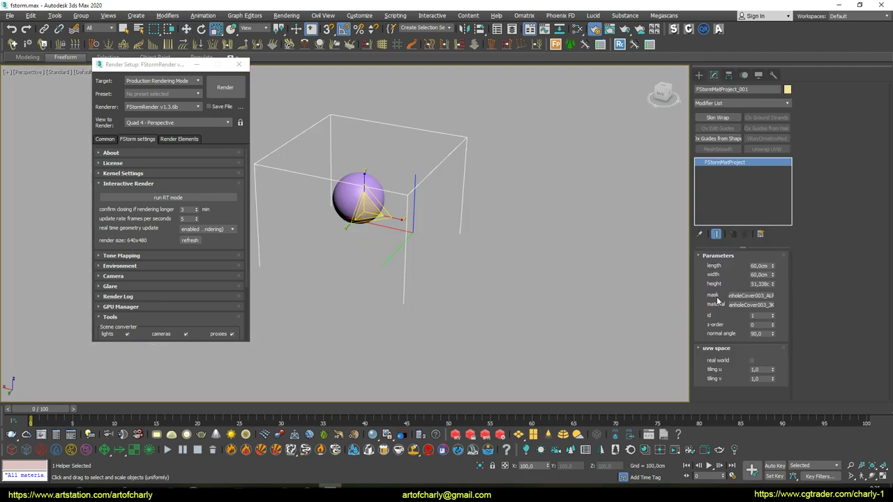
drag(717, 257, 707, 268)
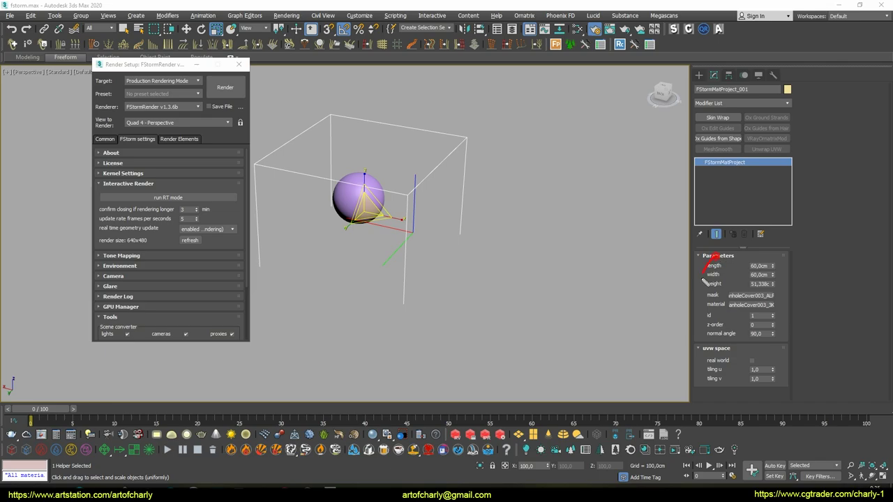
key(Escape)
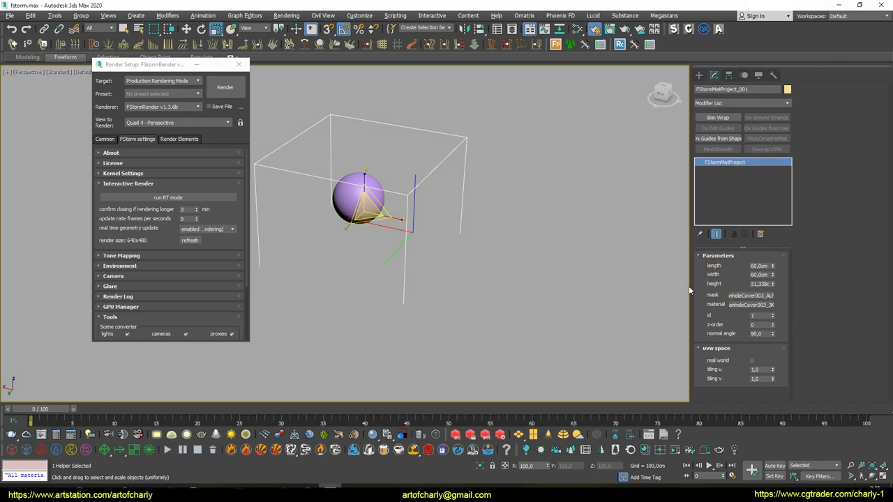
click(166, 197)
drag(485, 102, 389, 84)
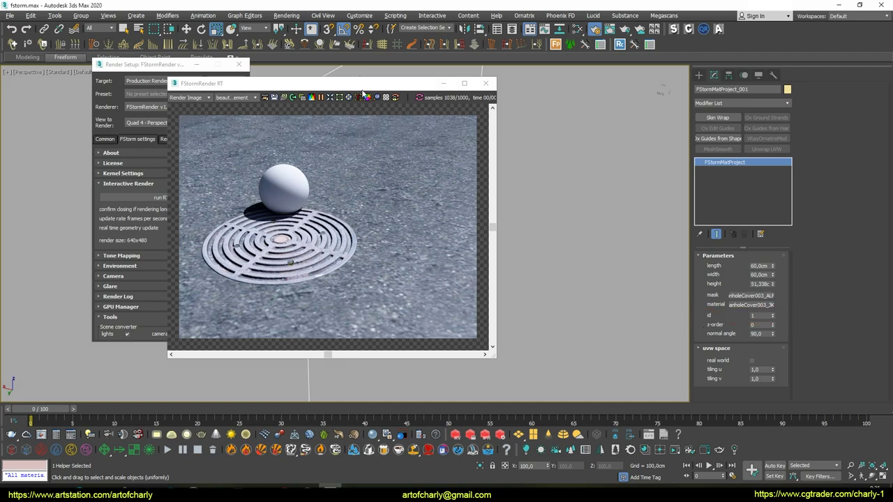
Step: Set the projector helper's id and Material #25's projection ids to 5
drag(362, 91, 479, 104)
key(m)
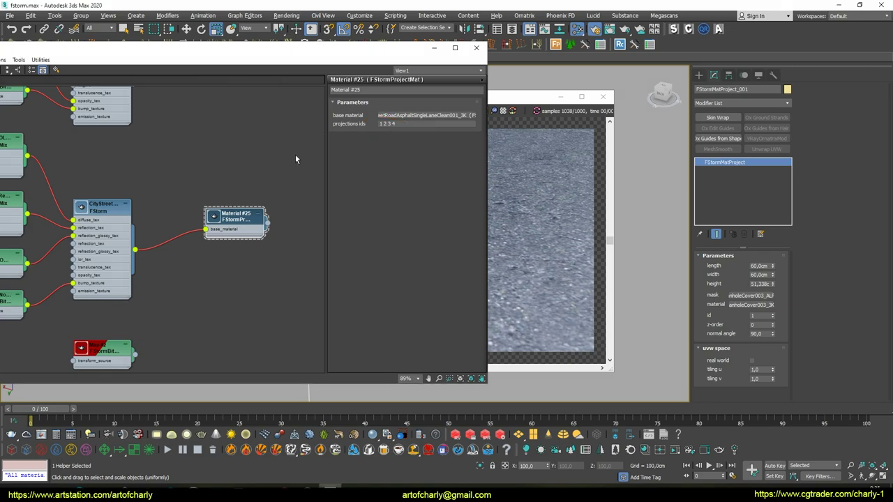
key(m)
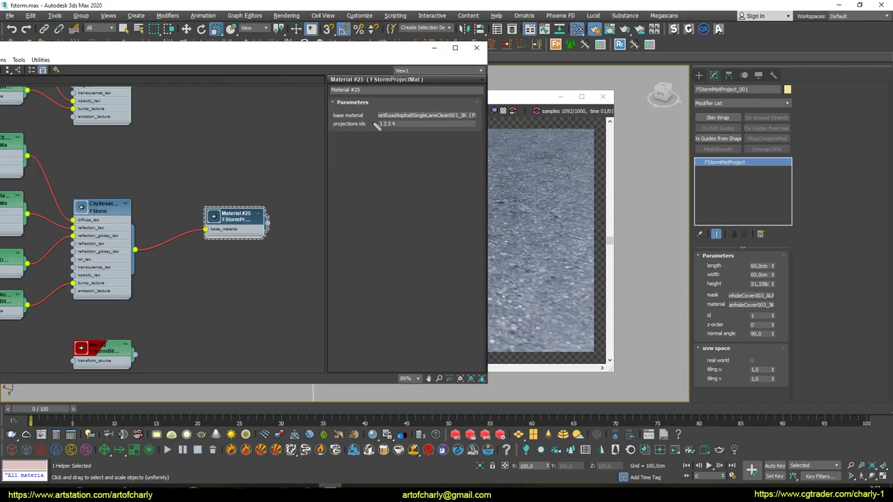
key(m)
double_click(762, 316)
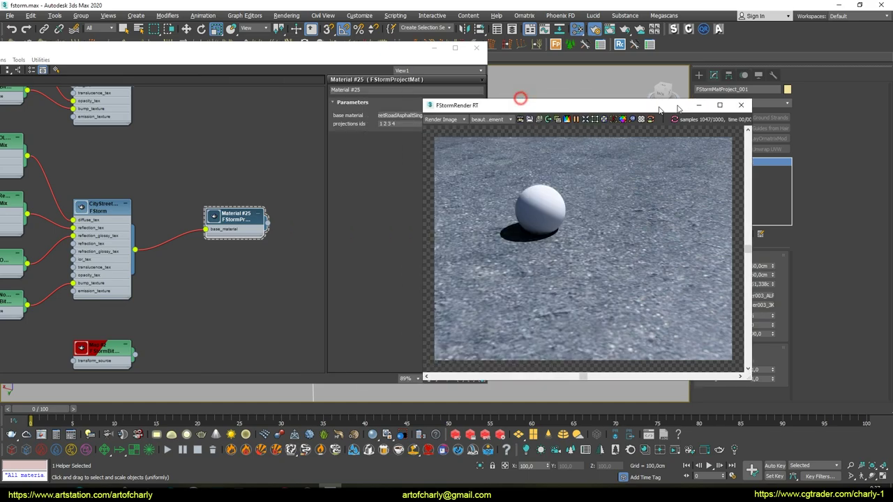
drag(519, 97, 676, 104)
click(417, 124)
text(5)
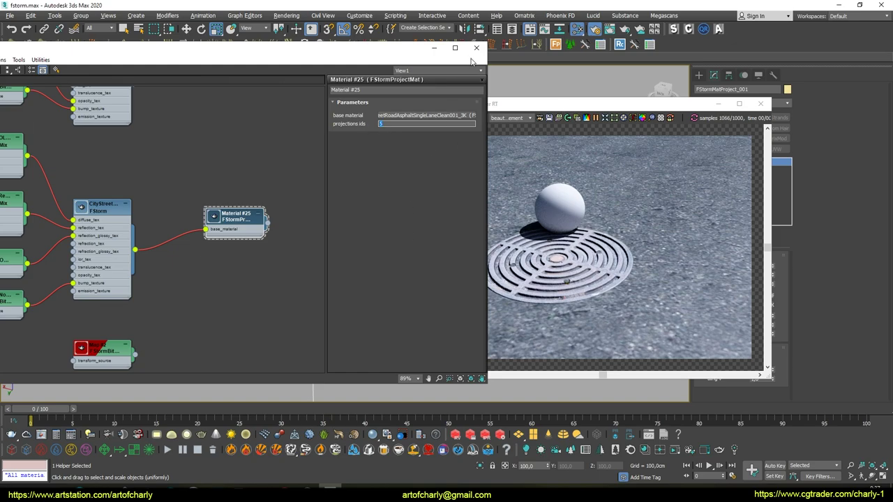
click(474, 52)
click(761, 103)
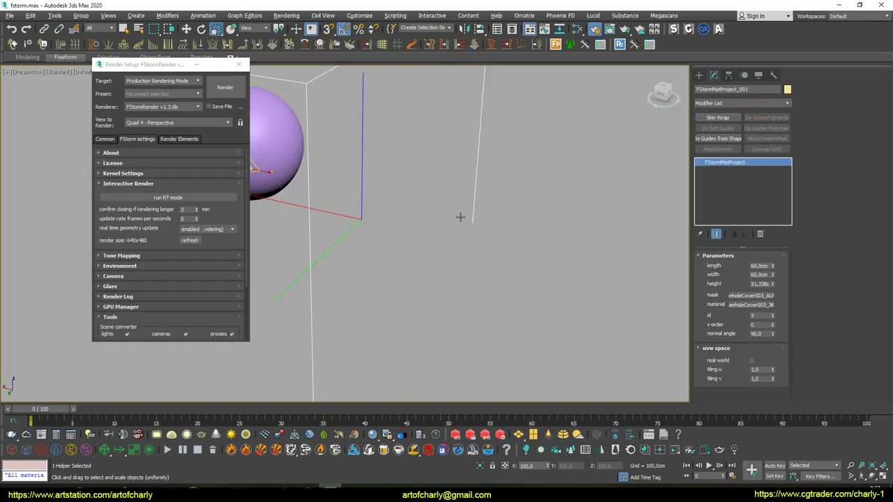
Step: Set the leaf clutter material's bump to 2 cm
middle_drag(473, 219, 492, 223)
key(w)
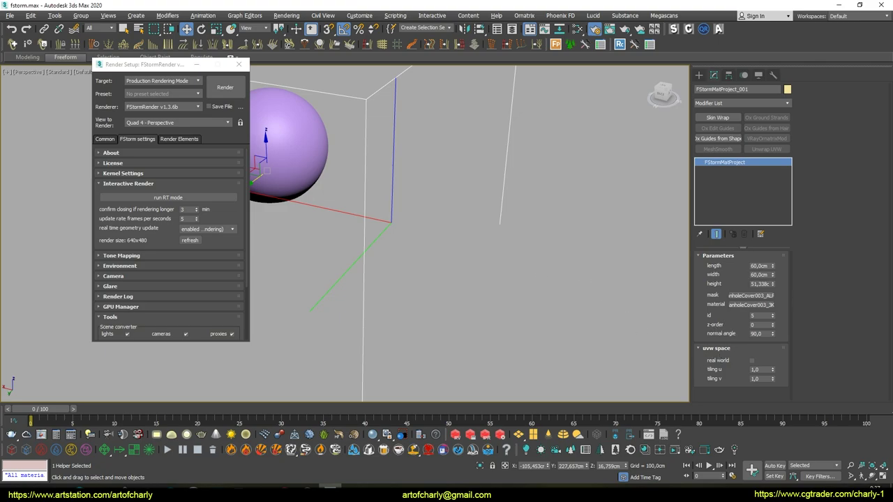
middle_drag(370, 271, 376, 273)
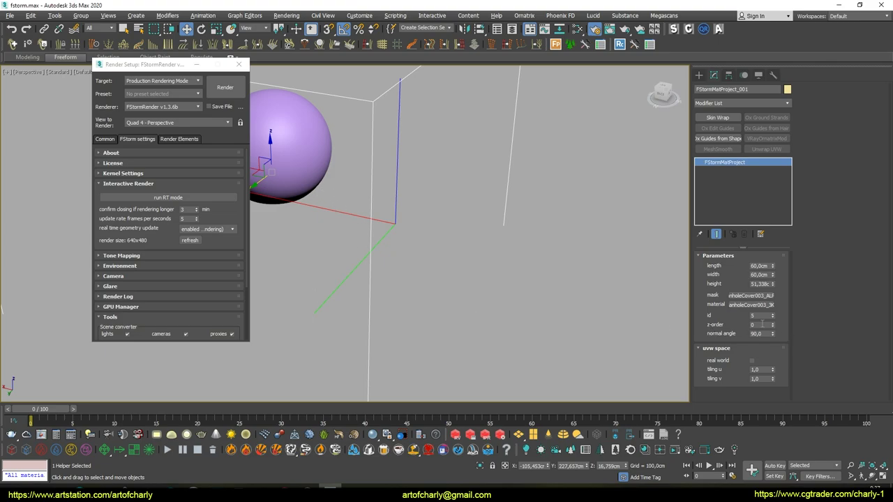
key(Return)
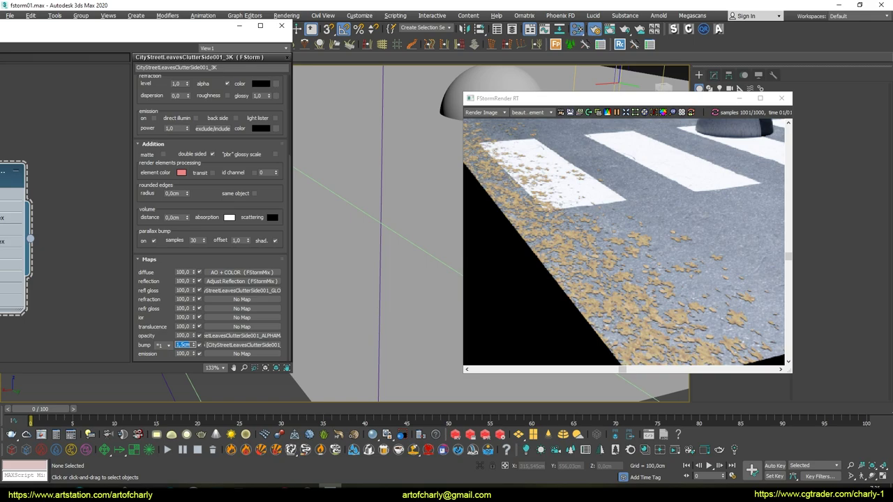
Step: Orbit and zoom the viewport in on the manhole cover on the zebra crossing
alt+middle_drag(379, 174, 365, 168)
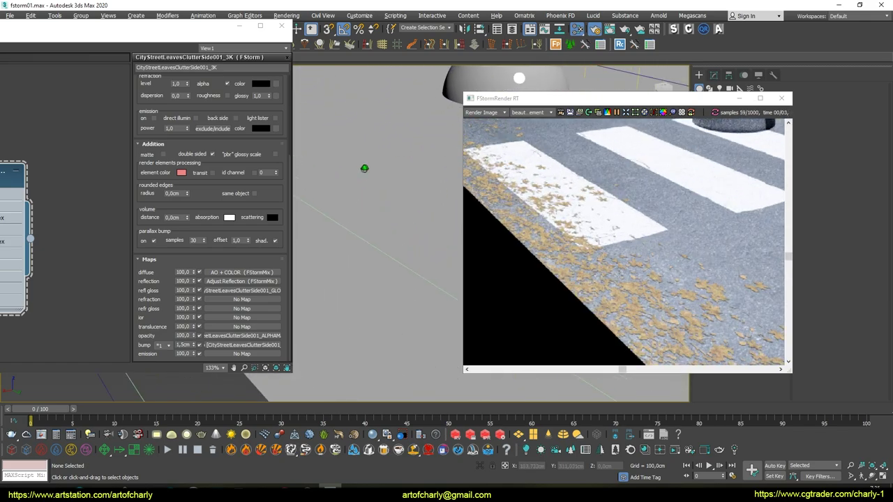
alt+middle_drag(364, 168, 364, 168)
mouse_move(470, 217)
alt+middle_down()
mouse_move(323, 239)
mouse_move(339, 266)
mouse_move(243, 281)
mouse_move(327, 248)
alt+middle_up()
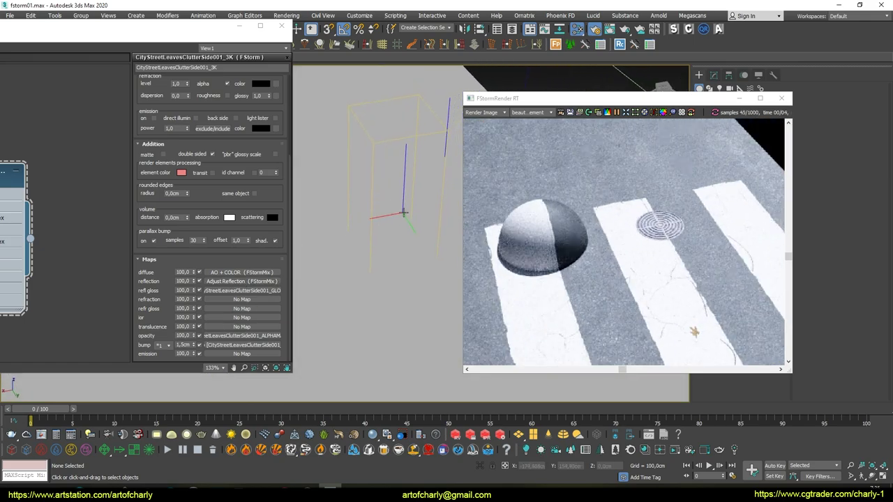
scroll(414, 239, up, 2)
mouse_move(384, 261)
middle_down()
mouse_move(371, 216)
mouse_move(383, 220)
middle_up()
scroll(365, 211, up, 2)
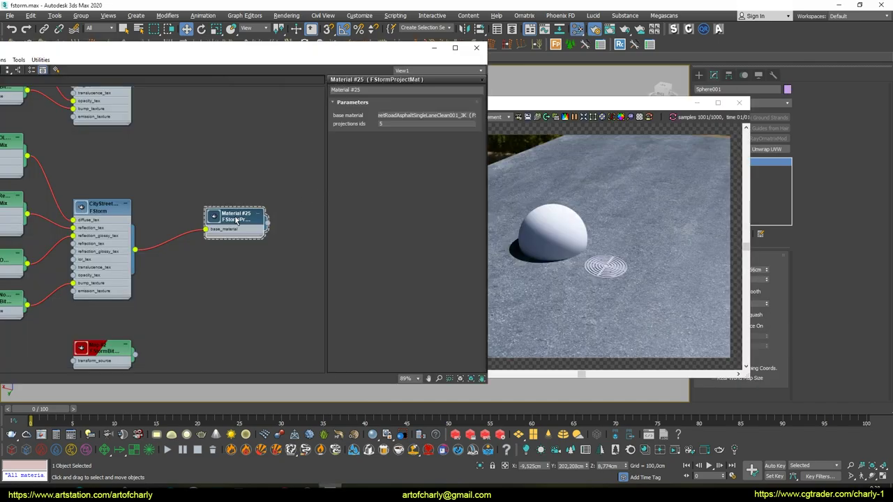
Step: Apply the road projection material to the sphere and fit the manhole projector over it
right_click(232, 220)
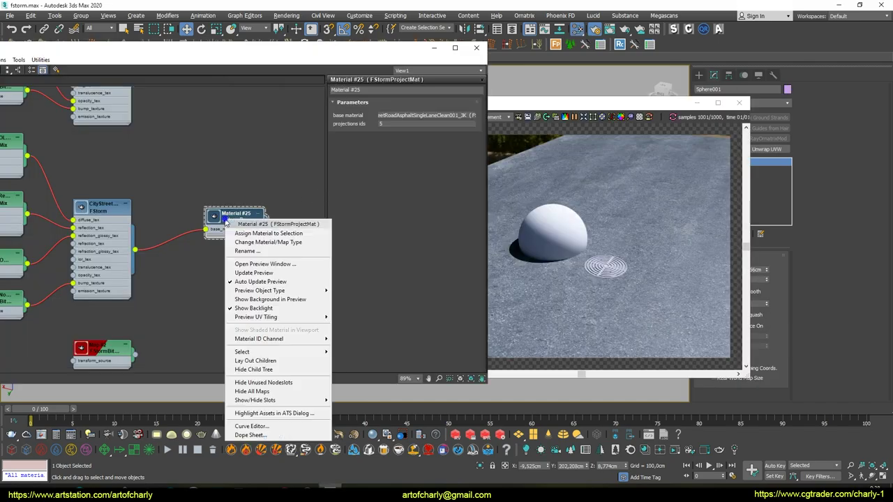
click(258, 233)
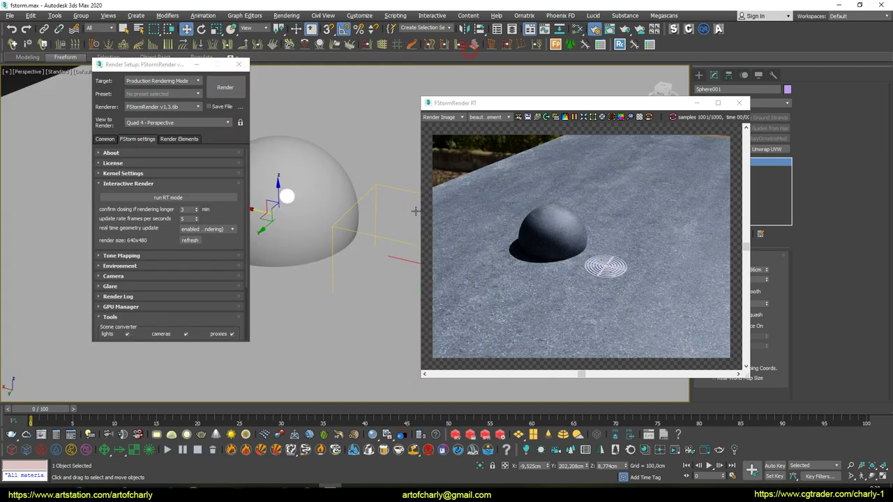
click(387, 249)
drag(388, 249, 291, 218)
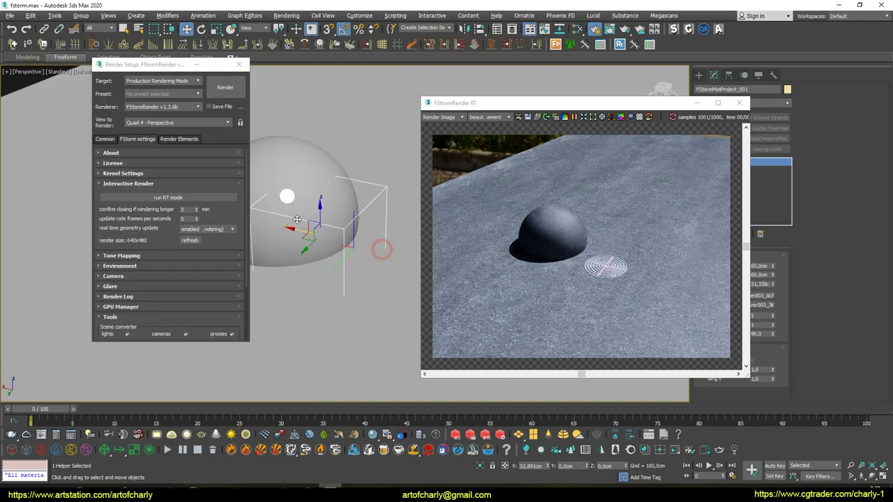
scroll(328, 213, up, 3)
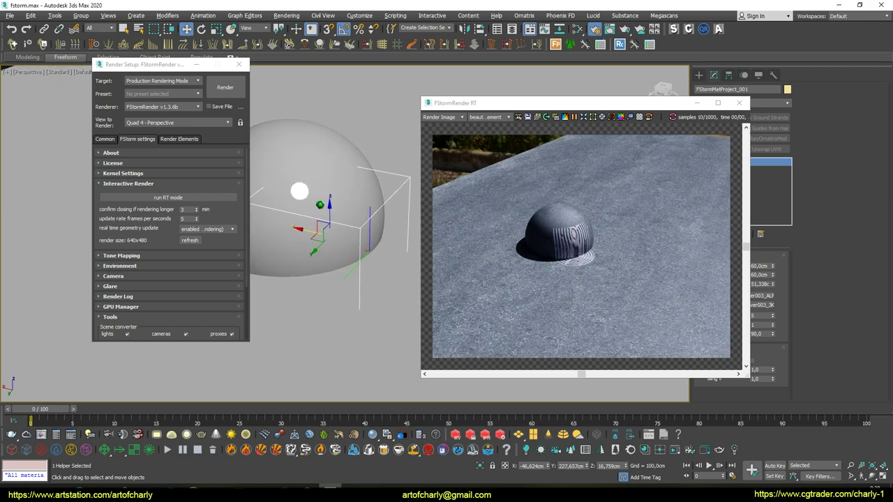
drag(333, 211, 324, 151)
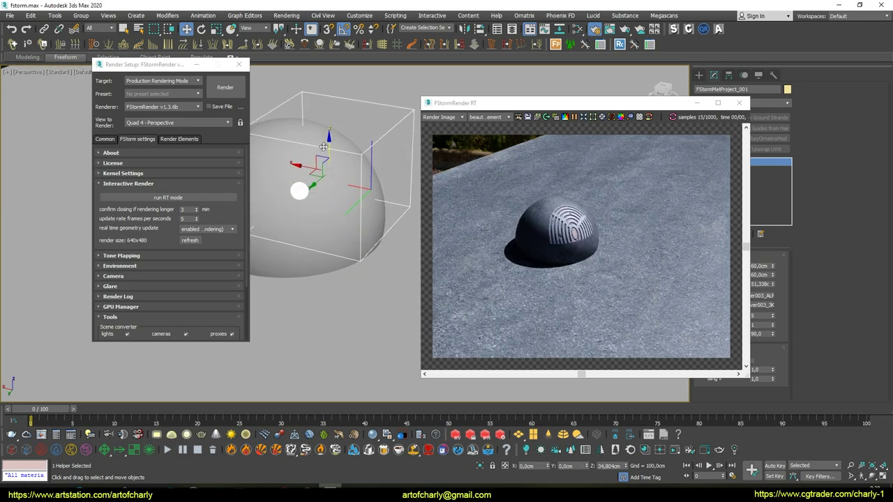
key(r)
drag(325, 147, 384, 123)
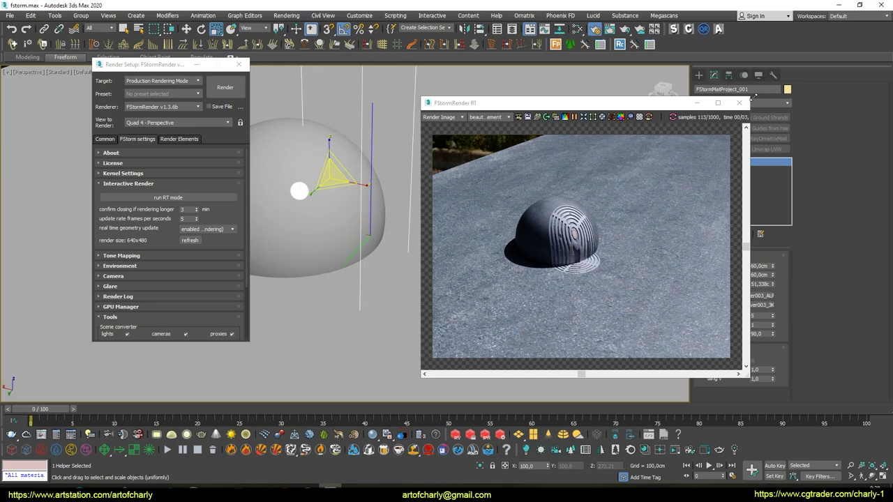
Step: Lower the projector's normal angle to 81 and reposition it to shift the manhole decal
drag(657, 106, 613, 43)
click(735, 335)
drag(772, 337, 773, 334)
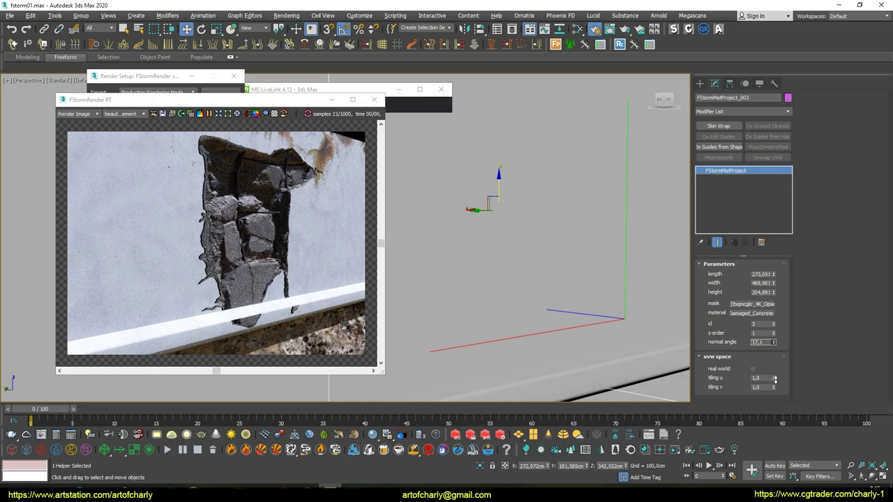
drag(498, 183, 498, 157)
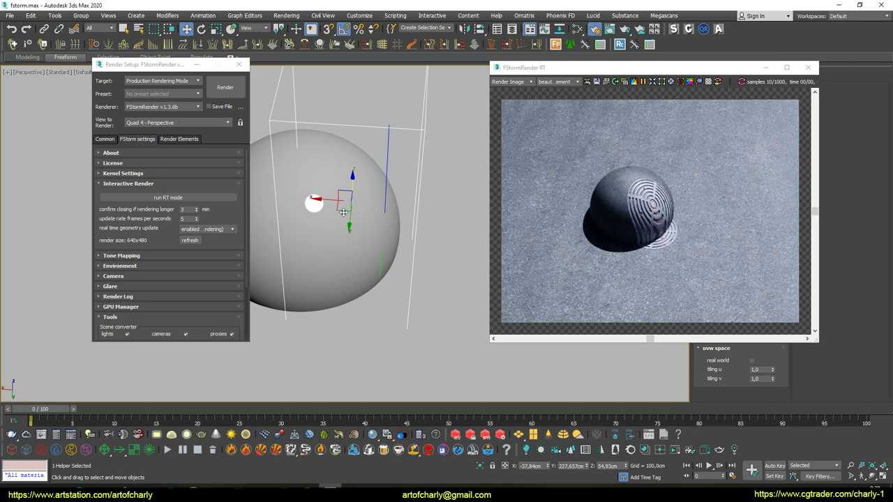
mouse_move(317, 169)
mouse_down()
mouse_move(308, 175)
mouse_move(426, 233)
mouse_move(344, 199)
mouse_up()
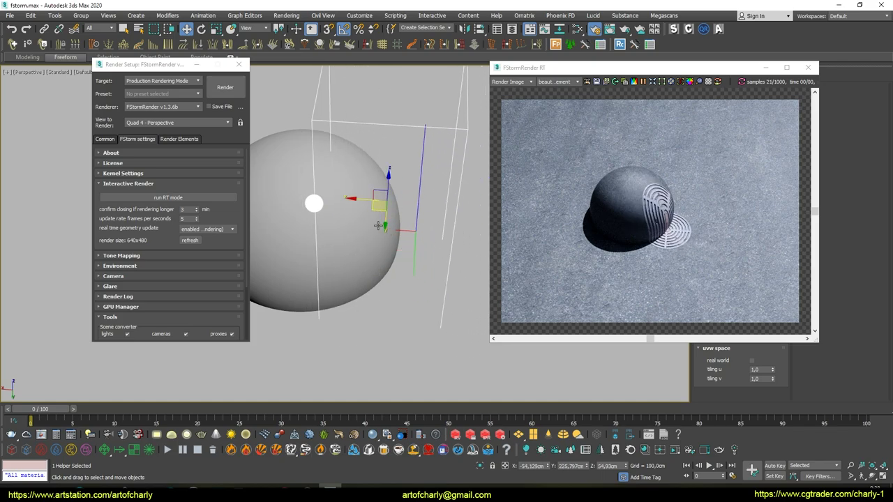
Step: Sink Sphere001 below the ground into a dome and delete the skin-wrapped box
click(344, 199)
drag(326, 207, 327, 218)
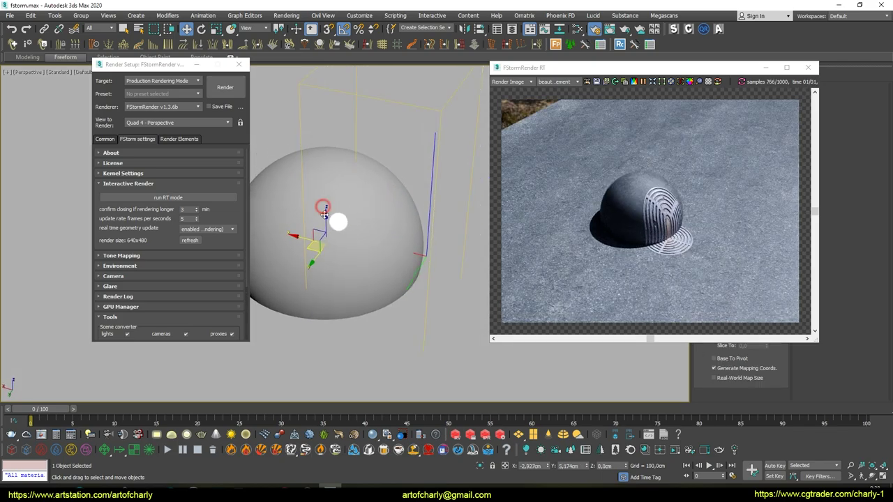
drag(326, 217, 334, 271)
mouse_move(335, 271)
mouse_down()
mouse_move(337, 283)
mouse_move(335, 254)
mouse_move(325, 335)
mouse_move(338, 268)
mouse_up()
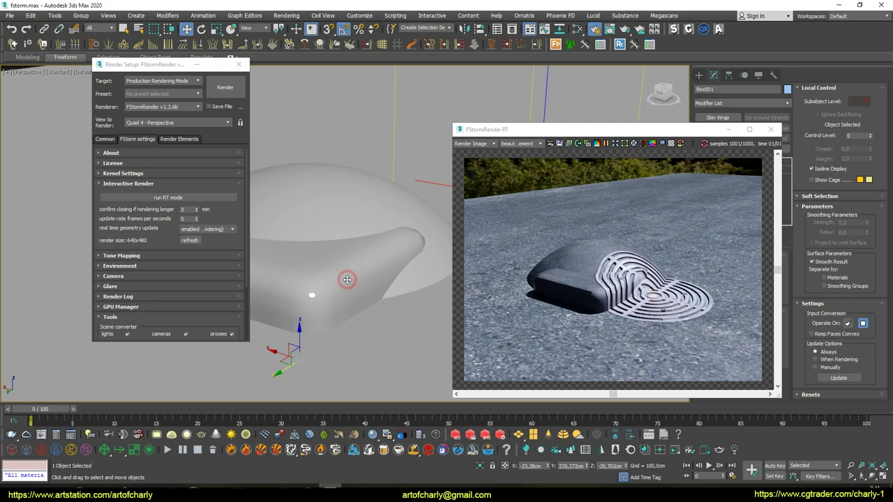
key(Delete)
Step: Select the dome, orbit around it, and browse the Road Markings textures
click(353, 244)
alt+middle_drag(353, 244, 377, 244)
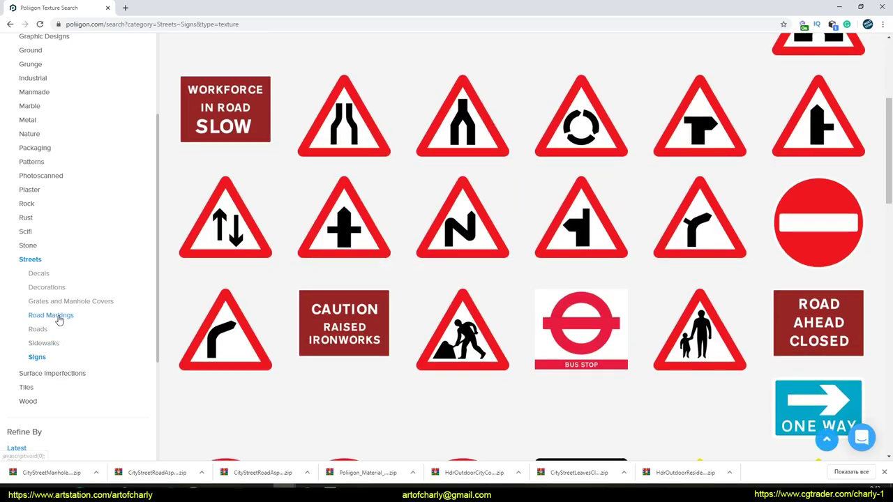
click(59, 320)
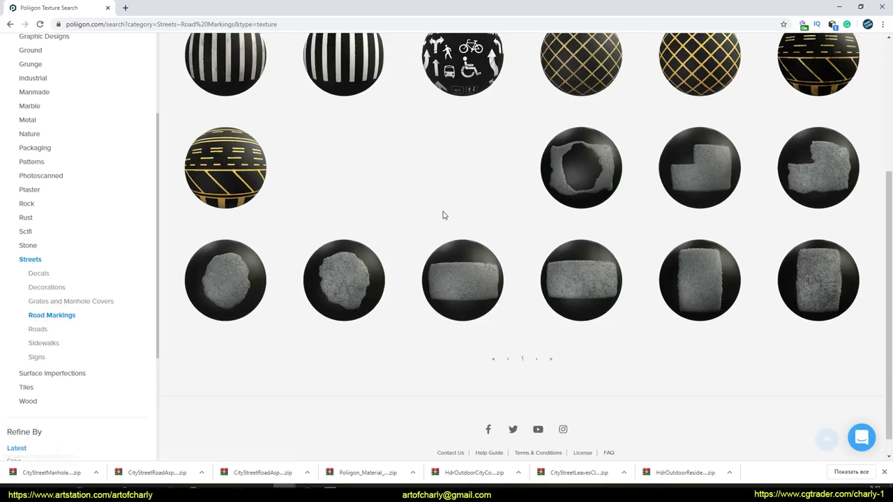
scroll(436, 254, down, 1)
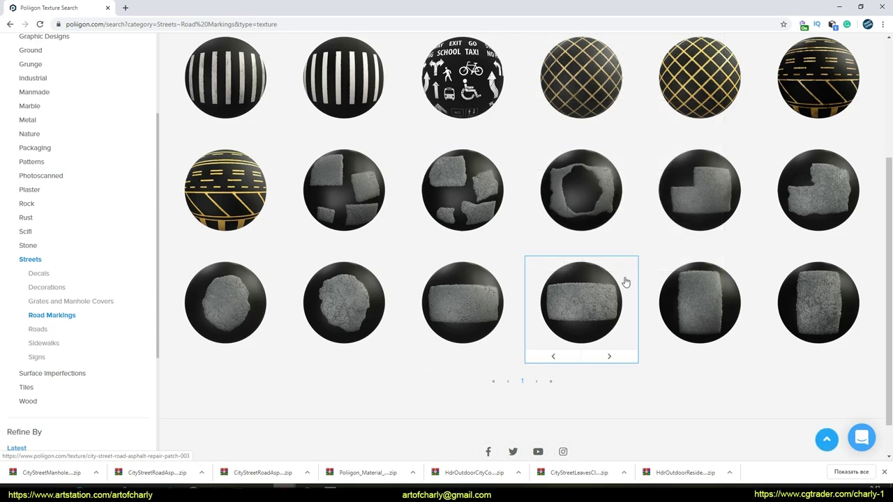
scroll(624, 283, up, 3)
scroll(533, 267, down, 2)
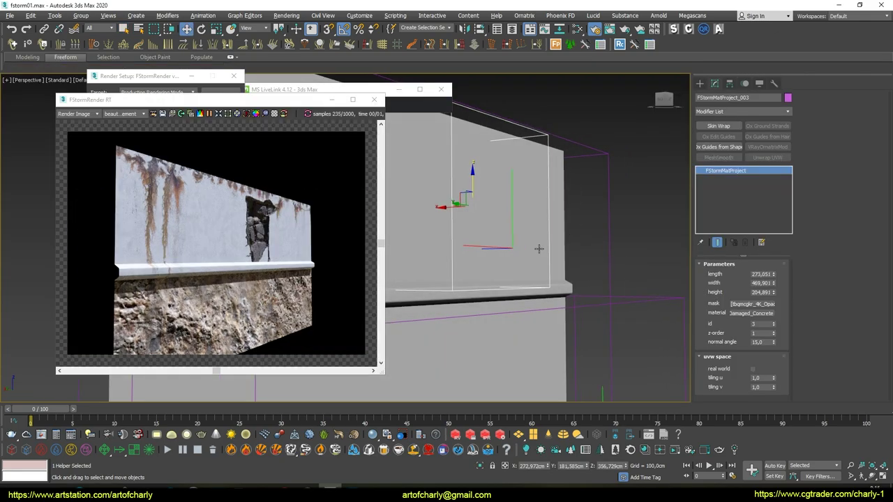
Step: Enable parallax bump on the damaged concrete wall's FStorm material in the Slate editor
alt+middle_drag(538, 249, 582, 249)
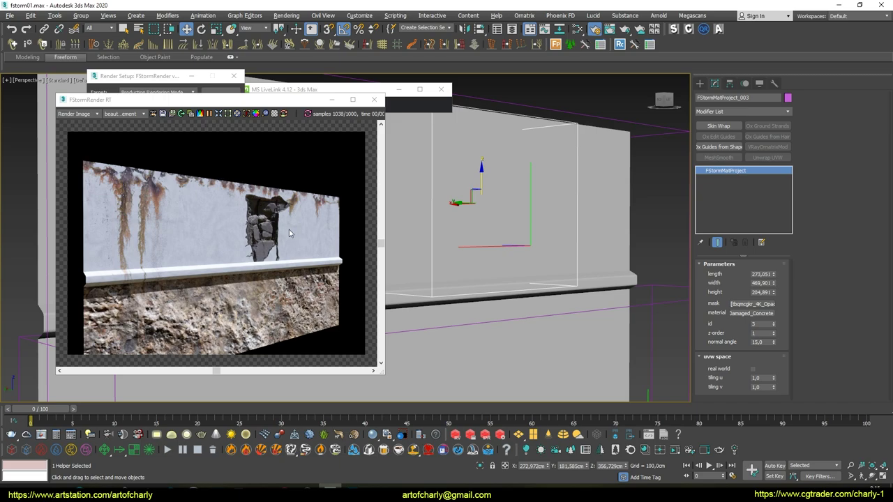
key(m)
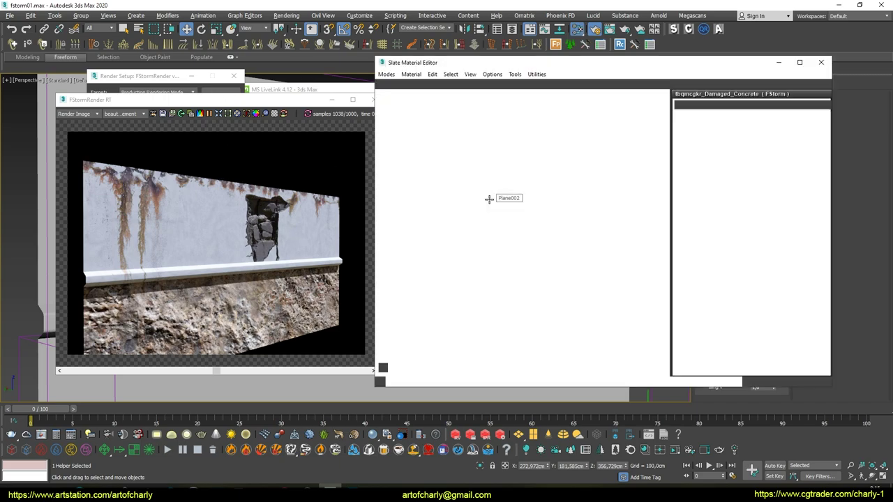
drag(718, 315, 710, 200)
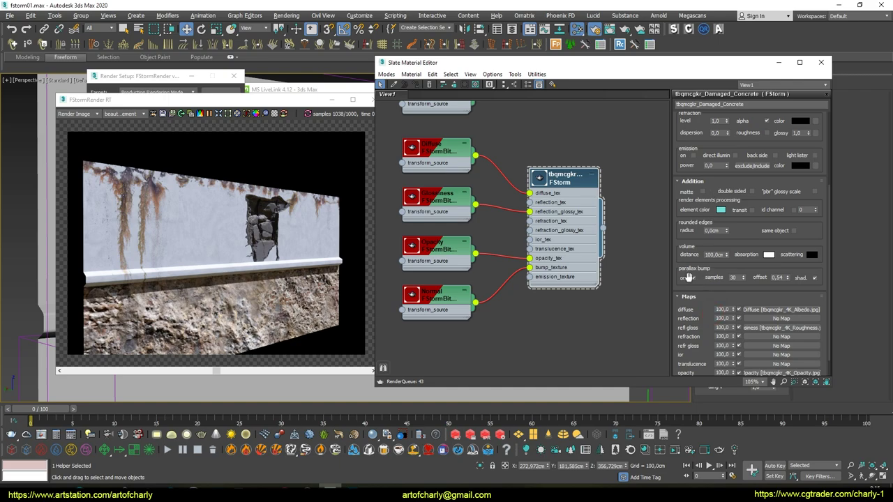
click(693, 279)
click(694, 279)
click(694, 278)
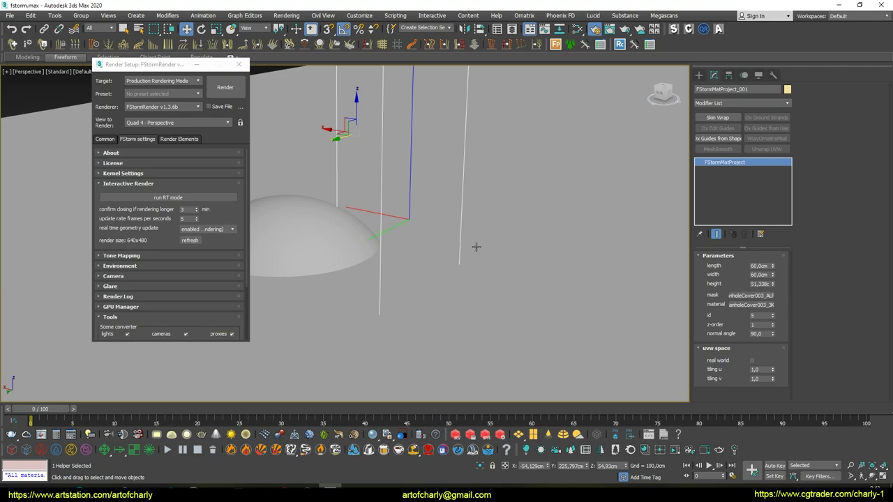
Step: Draw a second FStormMatProject helper box on the ground and move it across the road
scroll(463, 248, down, 3)
scroll(417, 228, down, 3)
click(700, 74)
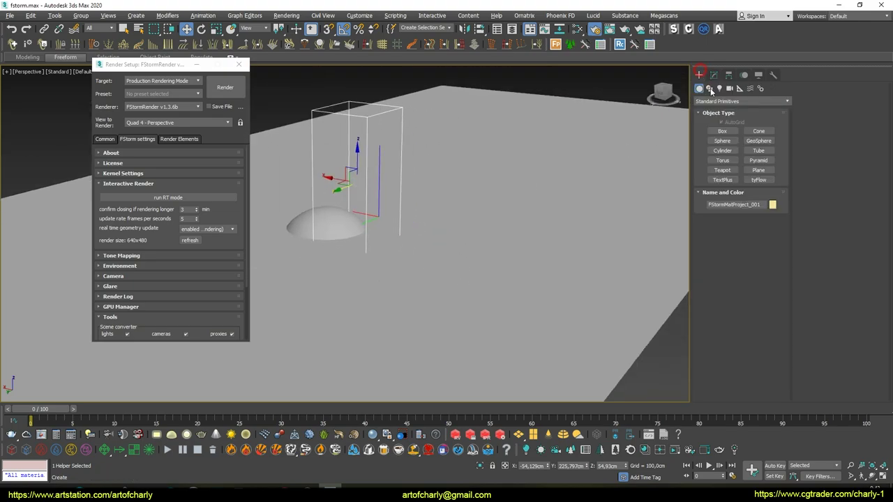
click(739, 88)
click(723, 131)
drag(462, 266, 475, 353)
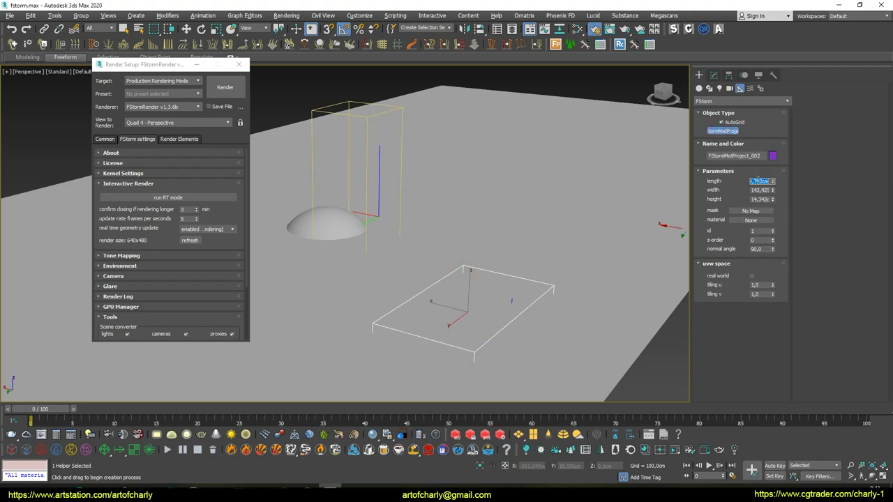
scroll(484, 186, down, 5)
right_click(484, 186)
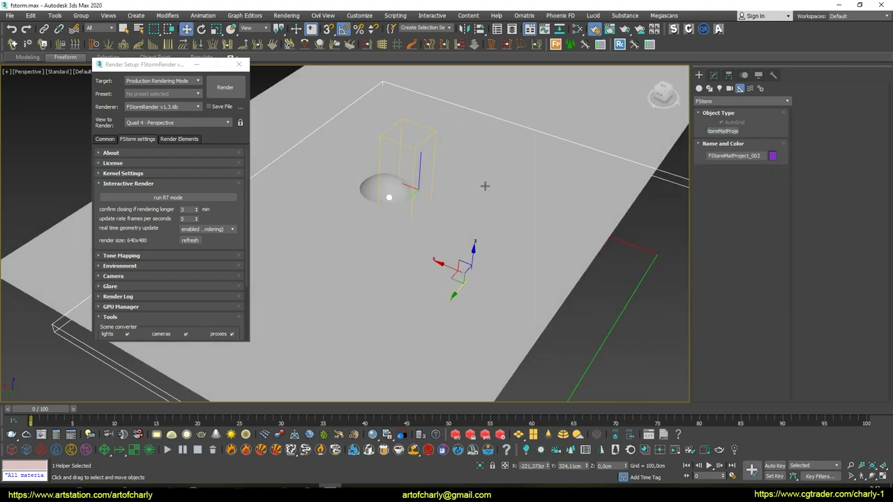
drag(451, 197, 580, 246)
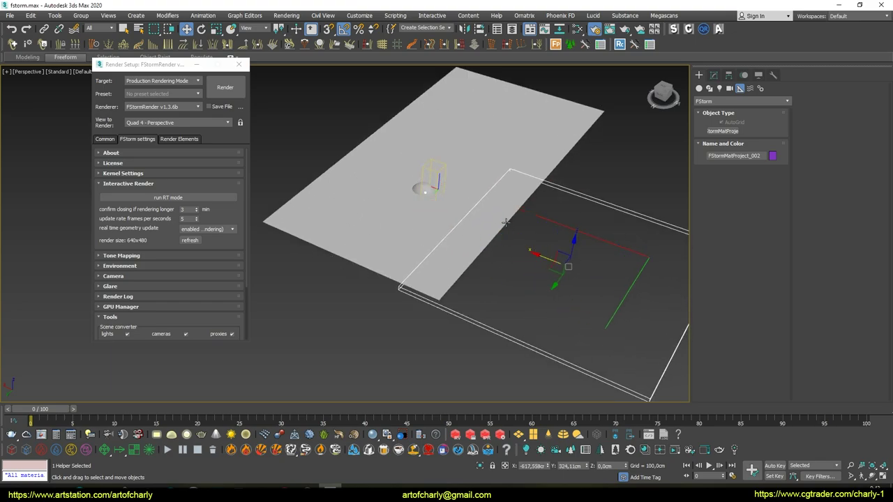
Step: Launch the Poliigon Material Converter and set its target renderer to Vray
scroll(455, 198, up, 4)
scroll(455, 198, down, 2)
scroll(483, 194, down, 1)
right_click(538, 116)
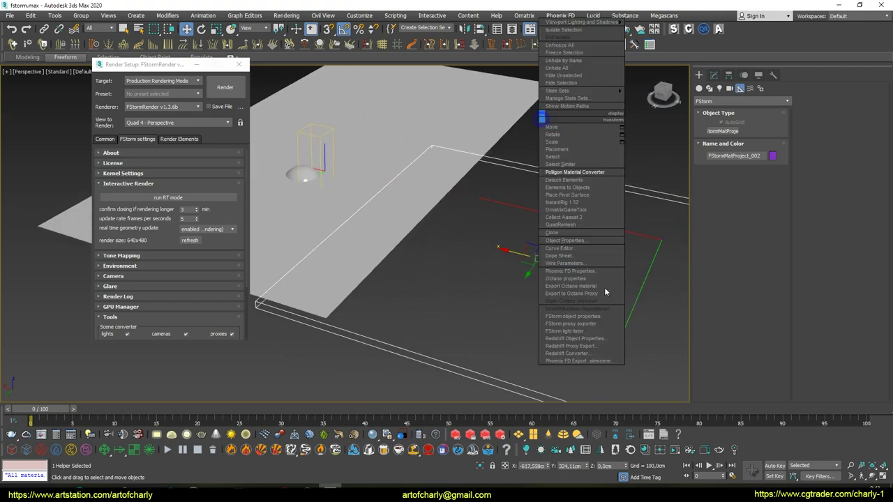
click(600, 172)
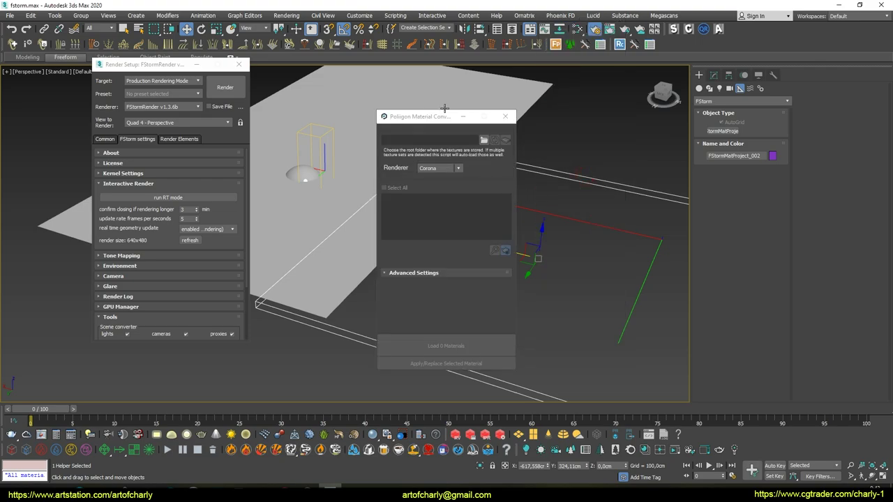
click(442, 167)
click(438, 213)
Step: Load the zebra-crossing material from D:\texturs\POLIIGON onto a preview sphere
click(484, 140)
click(739, 360)
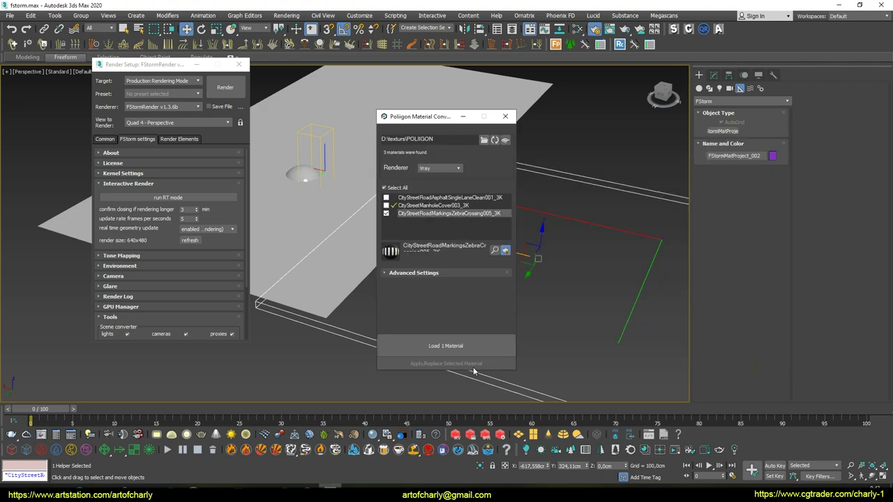
click(412, 274)
click(419, 321)
click(445, 349)
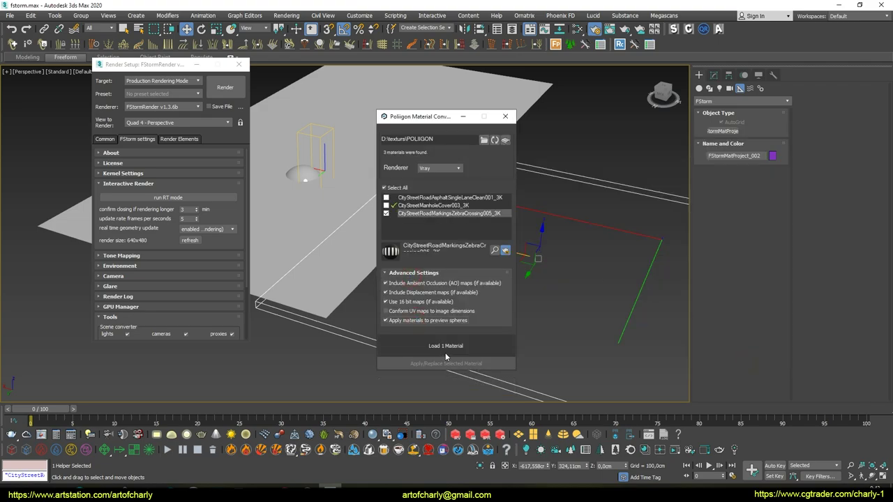
click(483, 253)
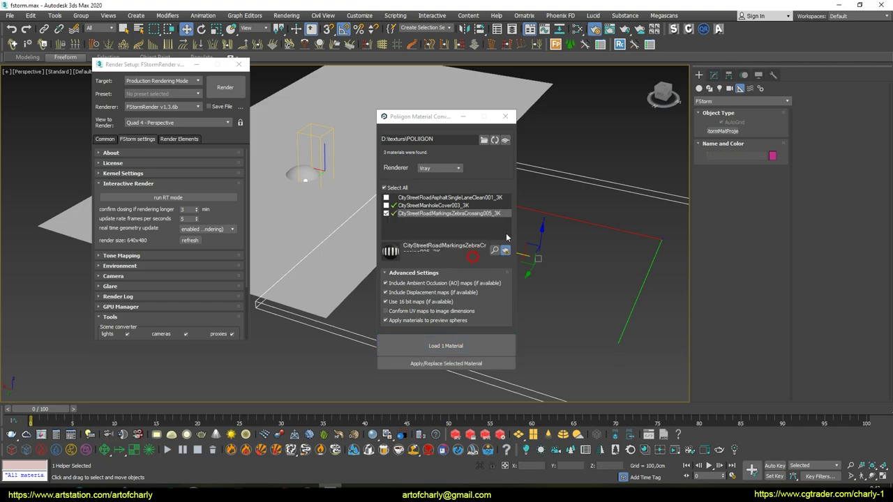
click(505, 117)
scroll(521, 198, down, 2)
Step: Select the new projector helper and convert the scene's materials to FStorm
click(434, 171)
scroll(476, 189, down, 2)
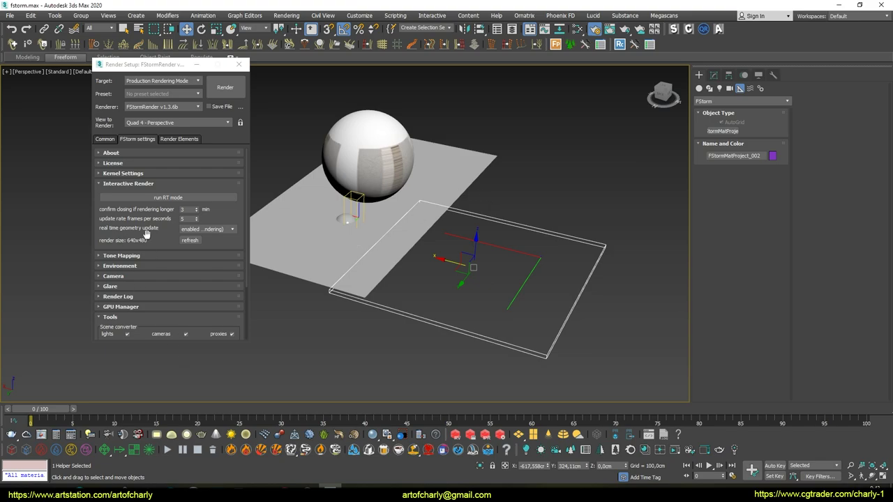
scroll(146, 233, down, 3)
click(127, 280)
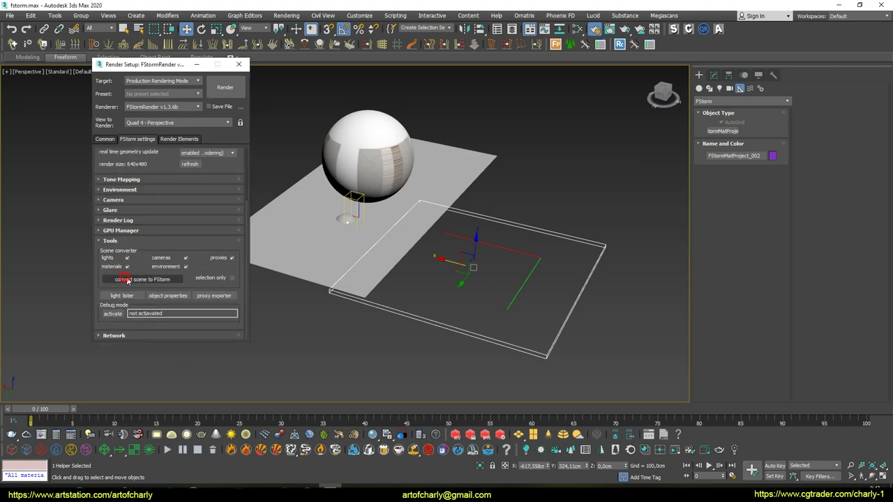
middle_drag(430, 175, 420, 200)
Step: In the Slate Material Editor, pick the zebra-crossing material from the preview sphere
key(m)
scroll(270, 177, down, 2)
scroll(247, 194, down, 2)
drag(184, 53, 624, 66)
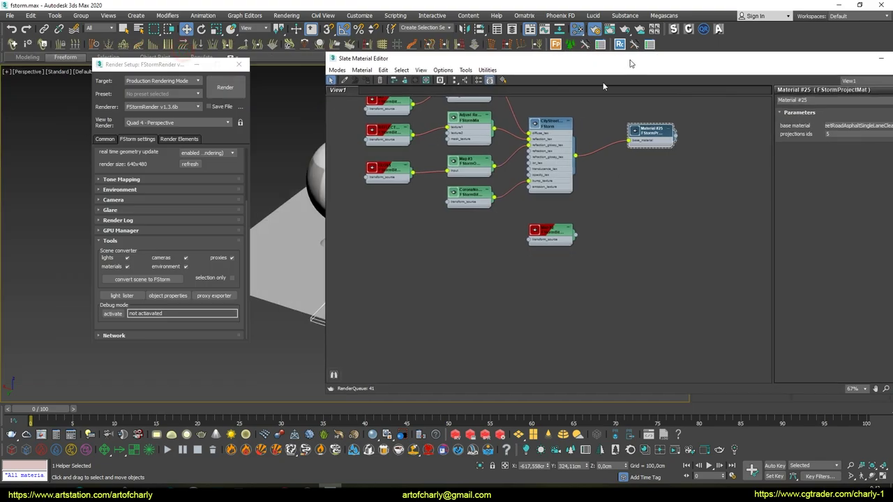
click(344, 80)
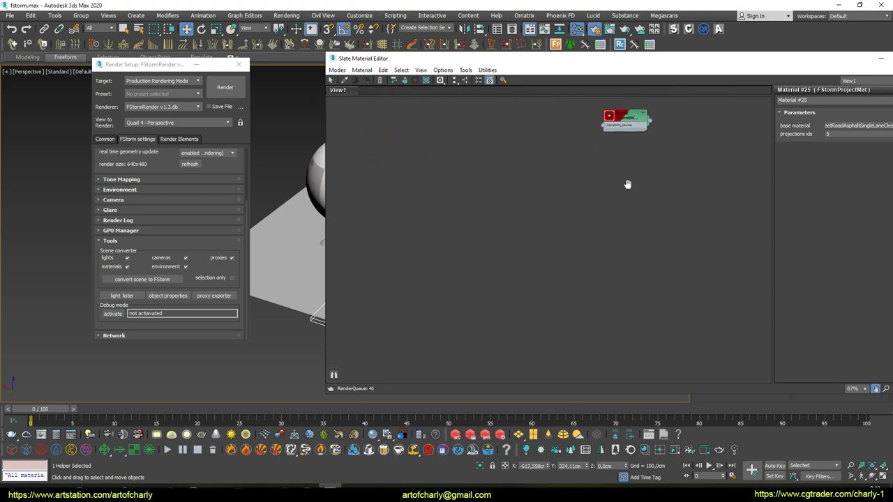
click(312, 148)
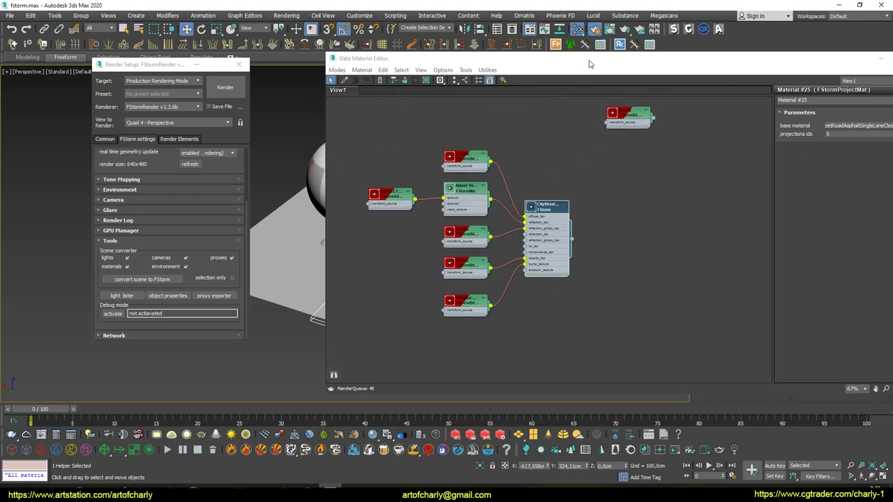
Step: Instance the zebra-crossing material and its opacity map into the projector's material and mask slots
drag(589, 64, 167, 56)
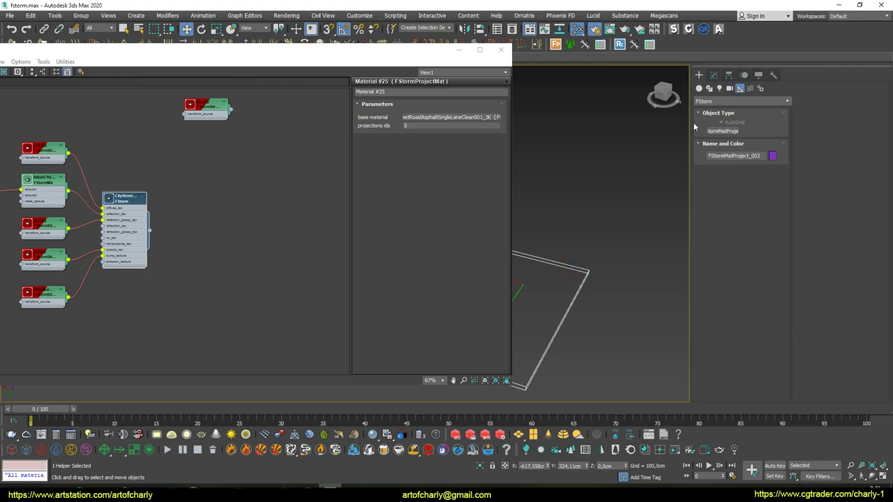
click(714, 75)
drag(150, 230, 748, 307)
click(425, 277)
middle_drag(41, 262, 114, 259)
drag(139, 258, 734, 300)
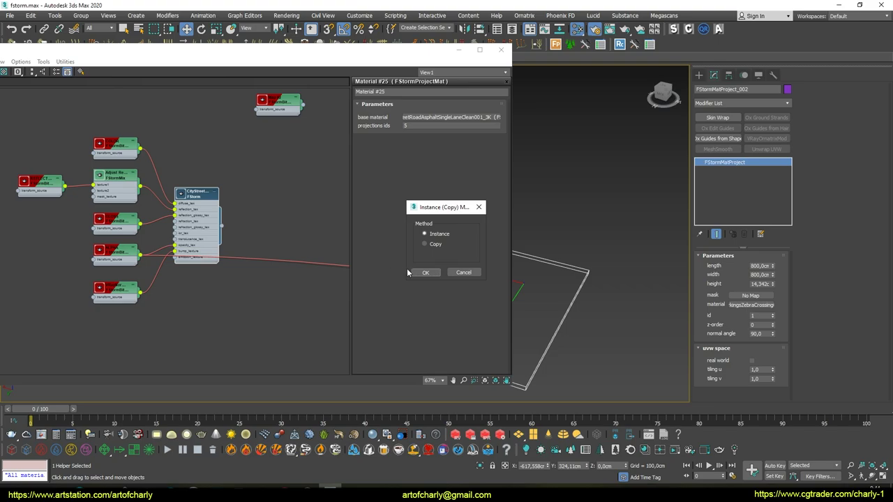
click(418, 273)
scroll(183, 159, up, 3)
Step: Switch the COLOR and REFLECT bitmaps to projection mapping
double_click(183, 159)
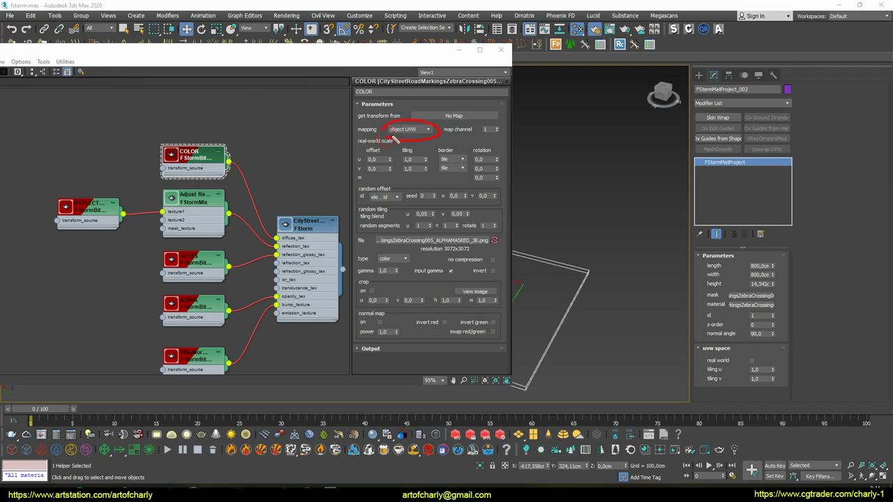
click(418, 131)
click(406, 174)
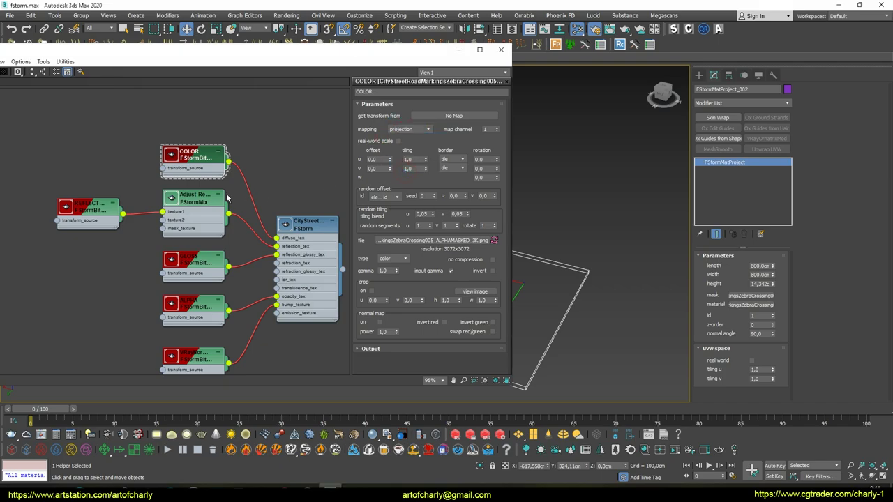
click(199, 197)
double_click(87, 207)
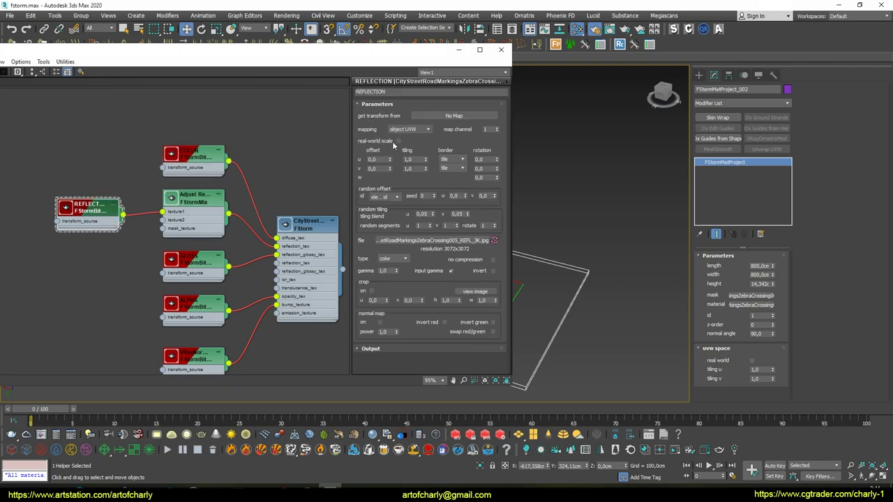
click(410, 129)
click(406, 175)
Step: Switch the GLOSS, ALPHA and normal map bitmaps to projection mapping
double_click(188, 258)
click(410, 130)
click(406, 175)
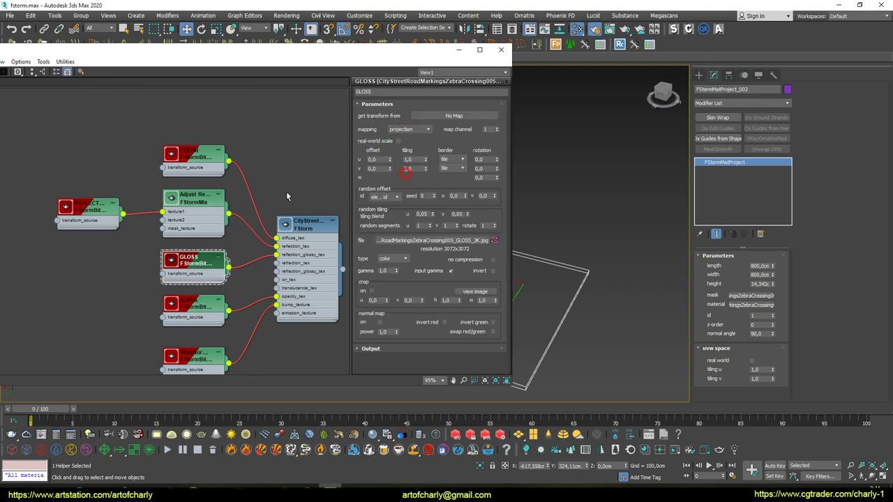
double_click(183, 302)
click(410, 130)
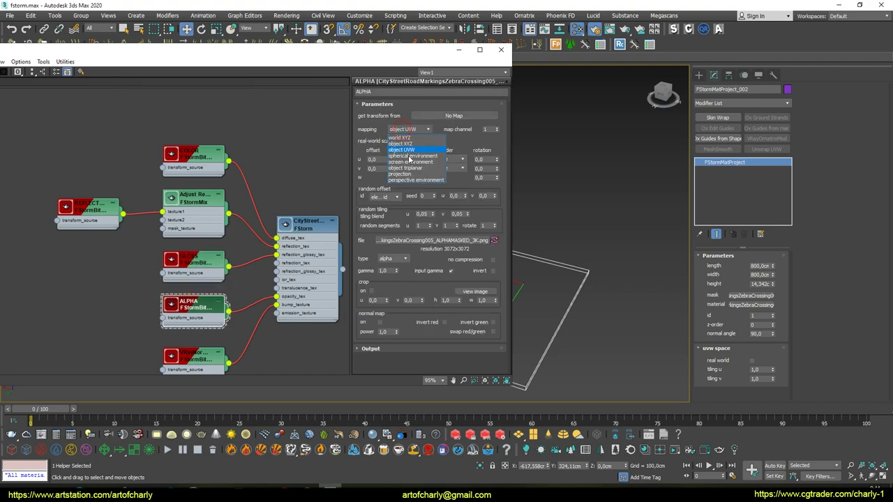
click(409, 176)
double_click(193, 357)
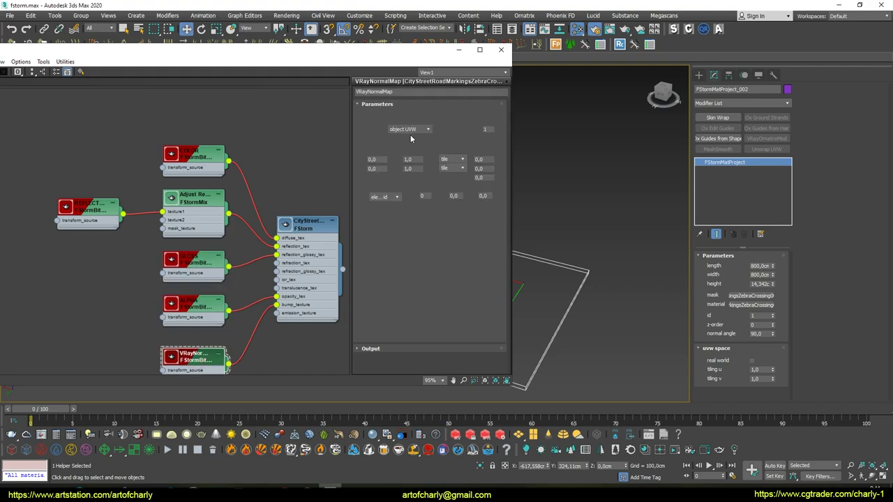
click(409, 130)
click(399, 176)
Step: Check Material #25's projection settings, close Slate, and set the projector id to 4
middle_drag(314, 279, 118, 238)
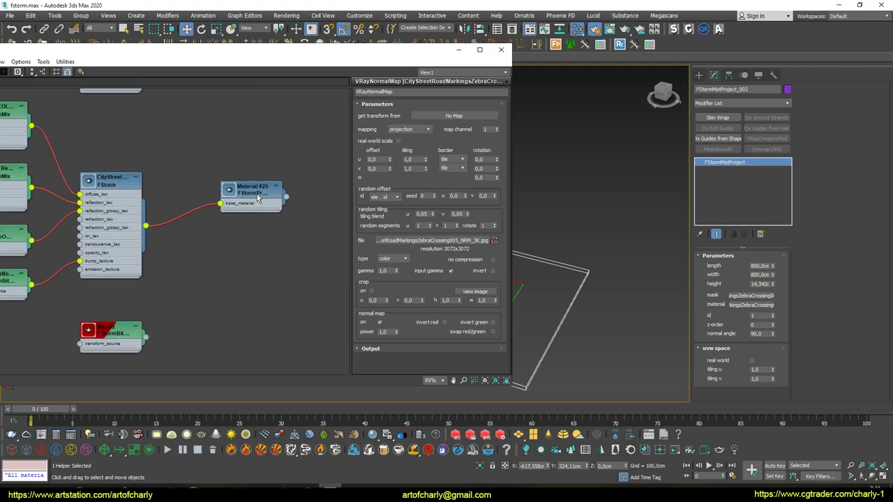
double_click(251, 192)
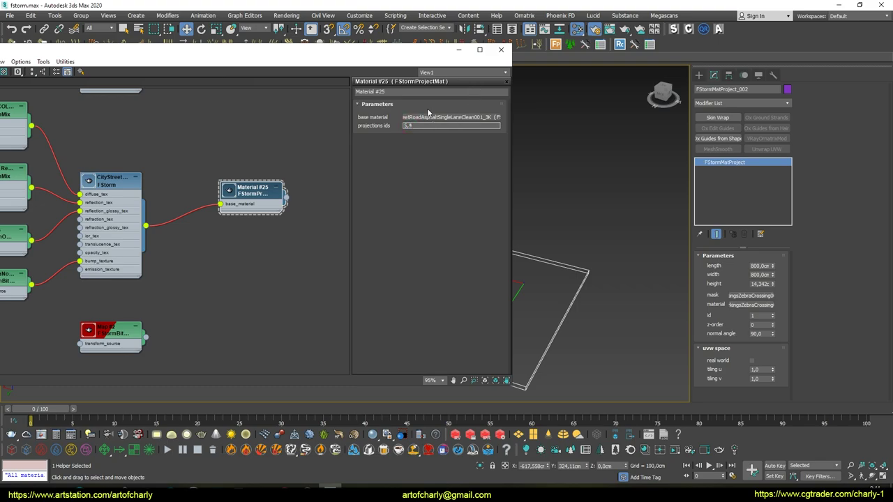
click(501, 49)
click(760, 315)
text(4)
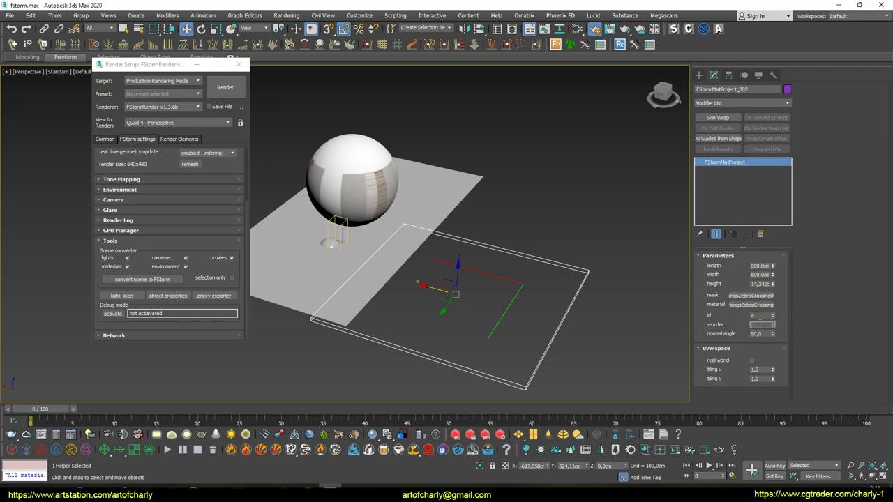
right_click(700, 323)
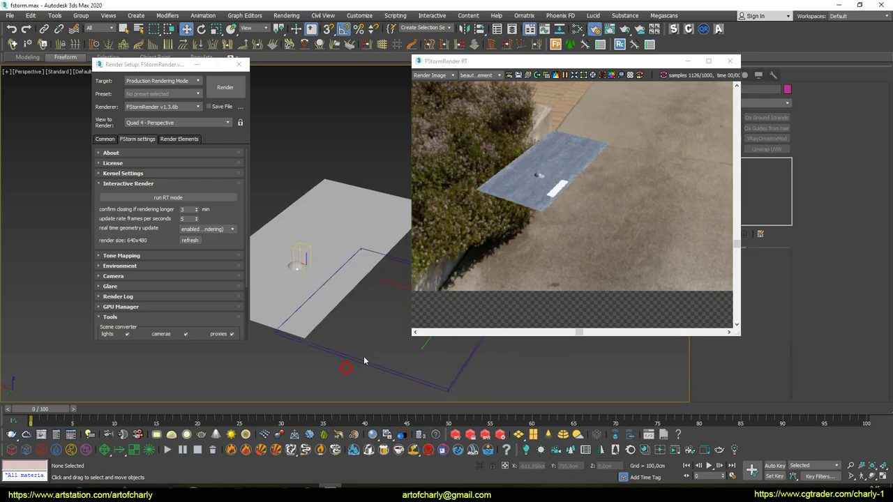
Step: Shift the zebra projector slightly left and delete the hemisphere
drag(373, 305, 329, 295)
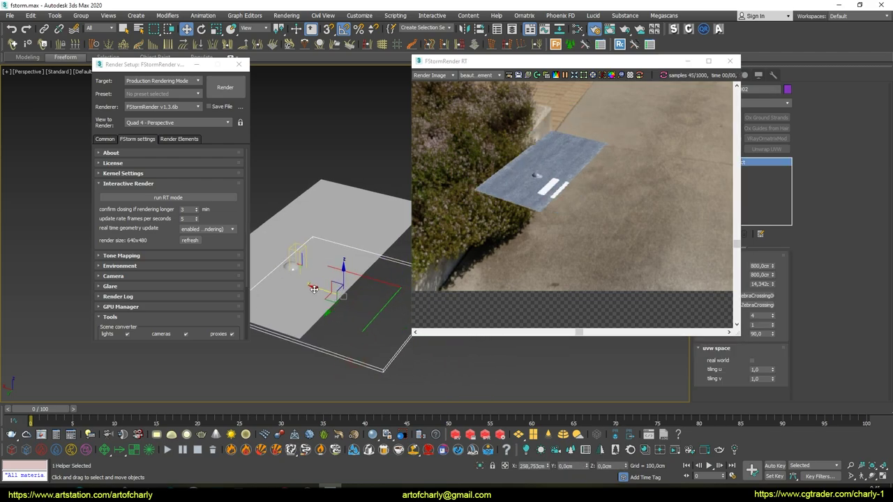
scroll(293, 283, up, 5)
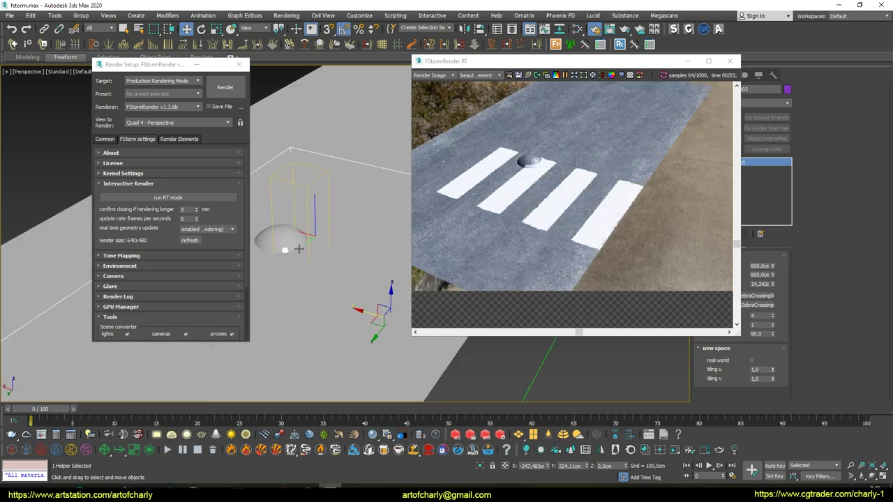
scroll(294, 282, up, 3)
scroll(345, 153, up, 3)
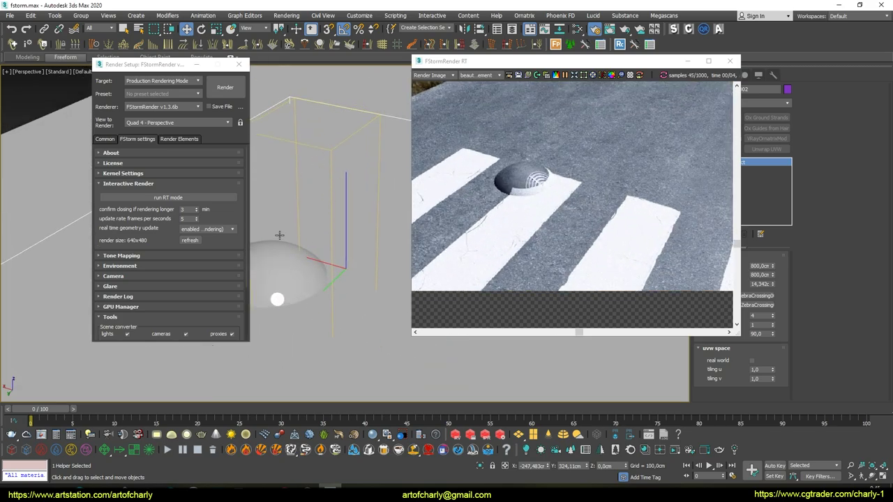
click(273, 257)
key(Delete)
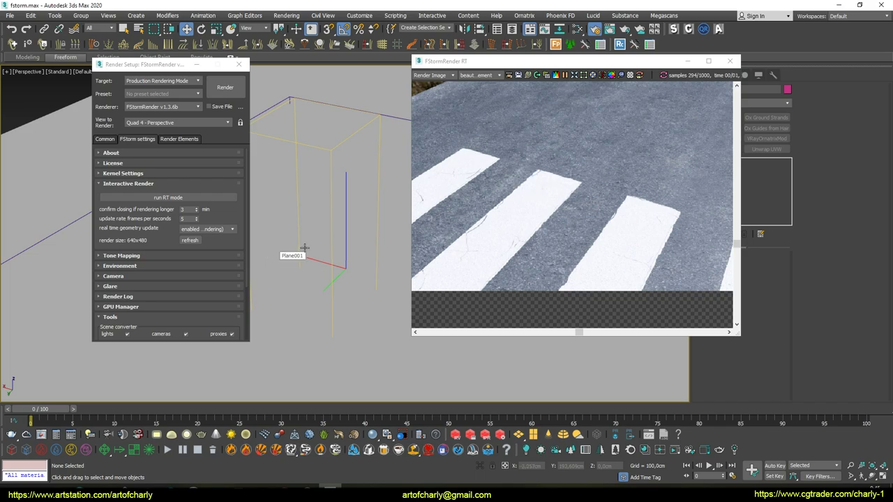
Step: Select Plane001 and move the projector helper to the right across the crosswalk
click(326, 236)
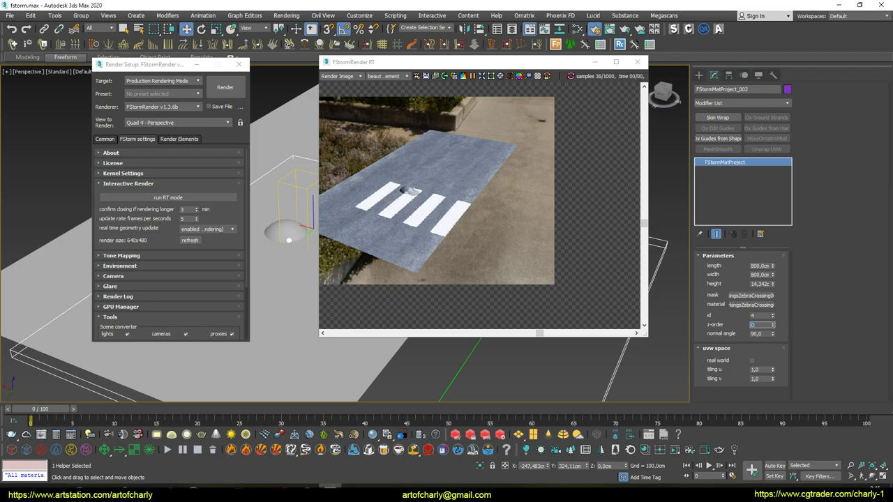
drag(445, 60, 572, 70)
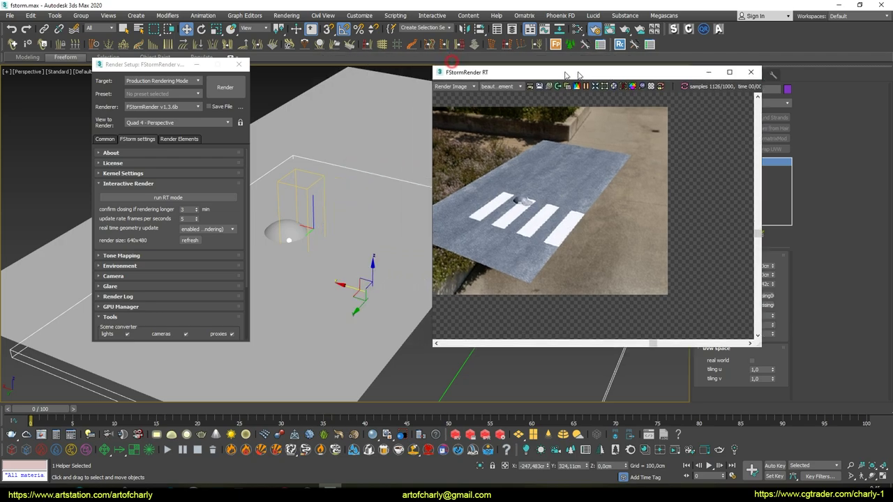
scroll(334, 266, up, 5)
mouse_move(341, 266)
alt+middle_down()
mouse_move(451, 365)
mouse_move(417, 348)
alt+middle_up()
drag(416, 348, 462, 350)
scroll(389, 262, down, 3)
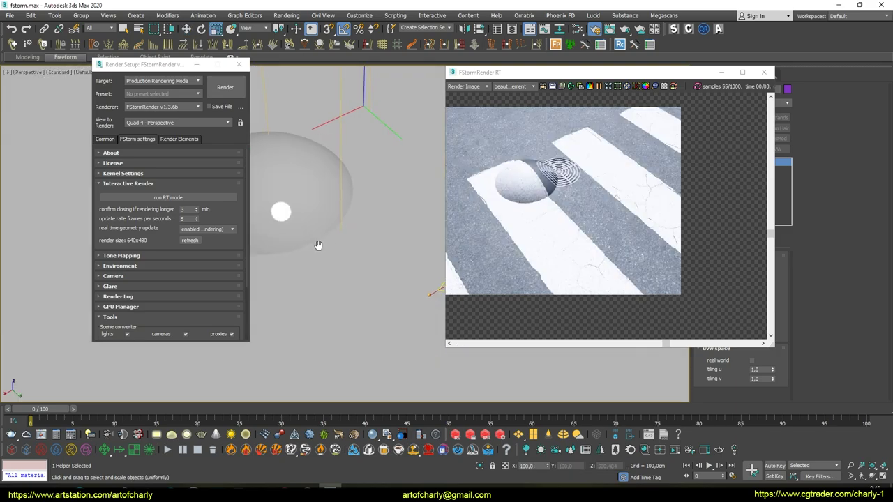
Step: Raise the dome upward and inspect it from a low close angle
middle_drag(323, 244, 354, 193)
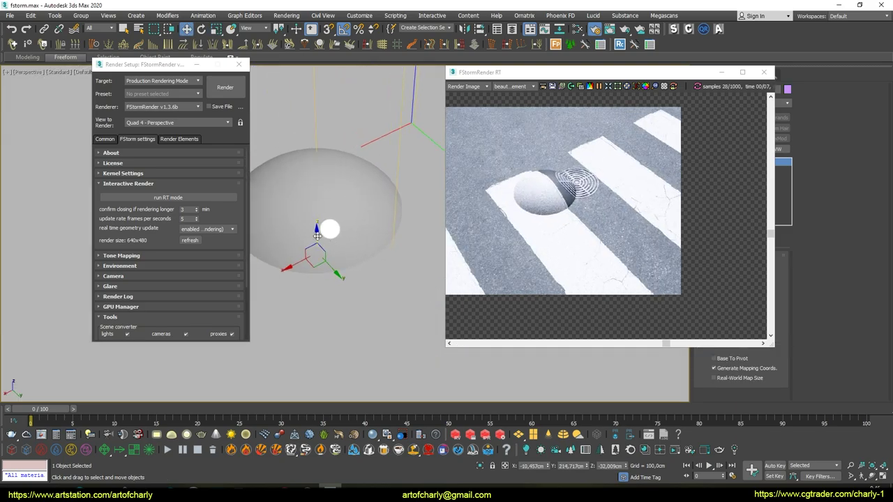
drag(316, 234, 323, 205)
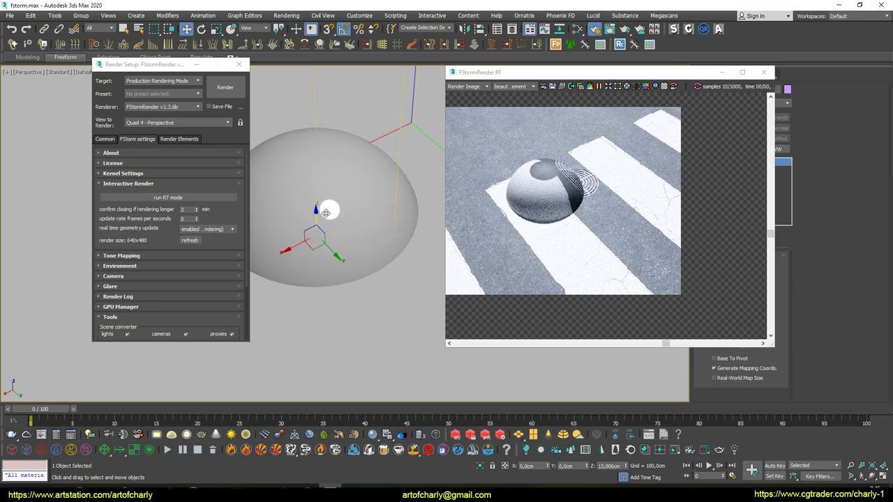
mouse_move(334, 209)
alt+middle_down()
mouse_move(344, 222)
mouse_move(345, 192)
alt+middle_up()
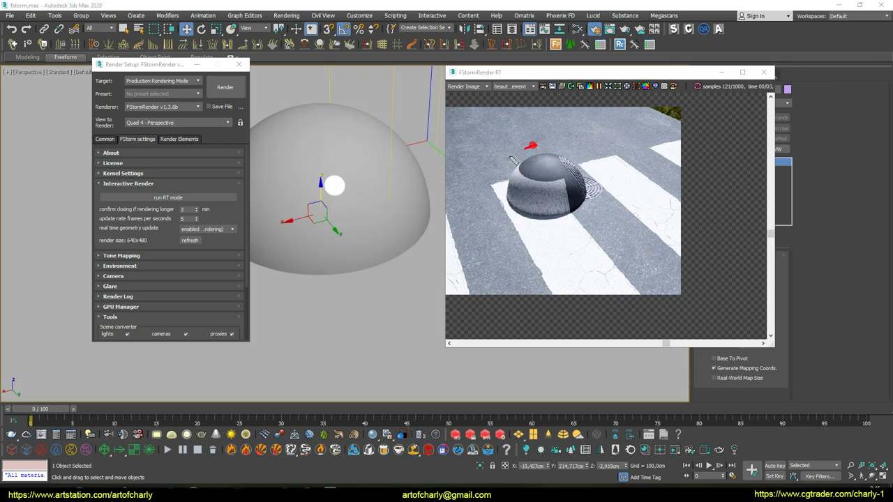
scroll(408, 141, down, 5)
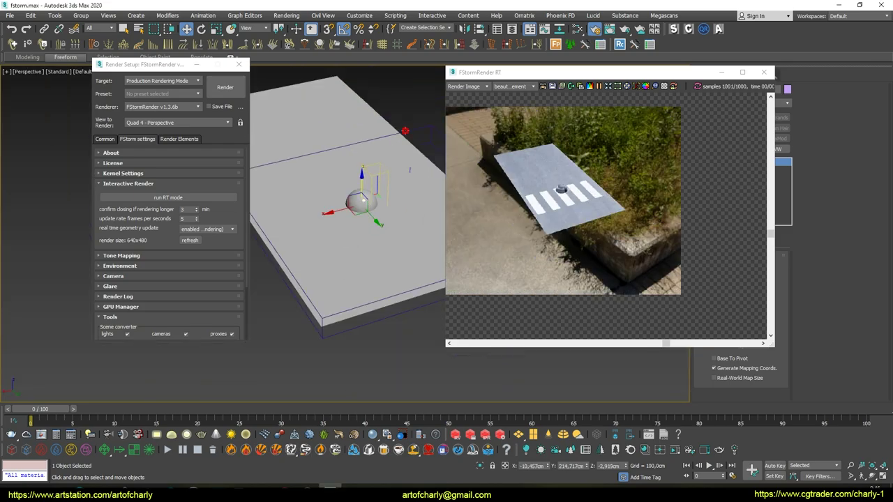
alt+middle_drag(406, 131, 369, 214)
scroll(369, 214, up, 5)
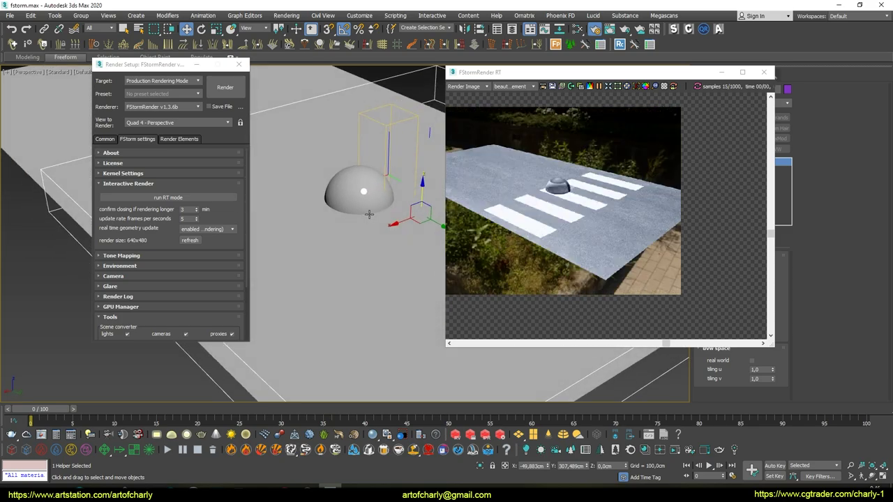
Step: Uniformly enlarge the road plane and move the manhole cover onto a white stripe
key(r)
drag(421, 204, 412, 105)
scroll(370, 209, up, 4)
key(w)
mouse_move(370, 244)
alt+middle_down()
mouse_move(398, 250)
mouse_move(309, 240)
mouse_move(347, 225)
mouse_move(360, 241)
alt+middle_up()
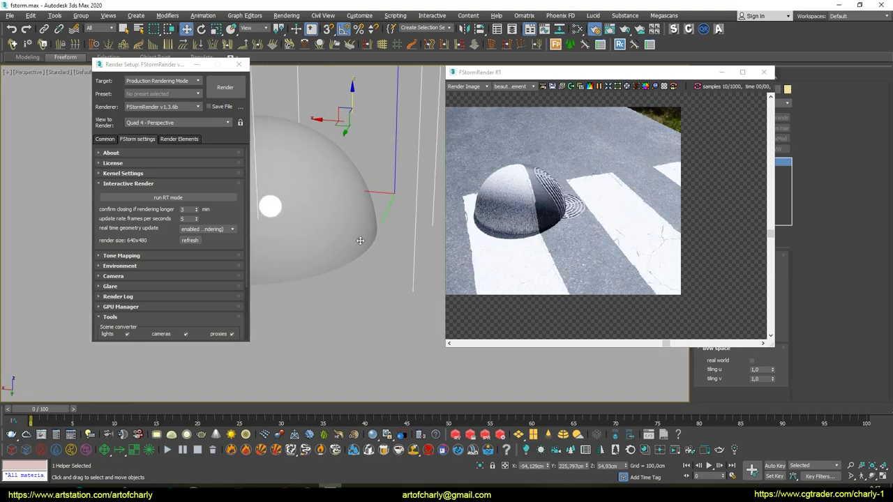
mouse_move(323, 120)
mouse_down()
mouse_move(518, 141)
mouse_move(498, 181)
mouse_up()
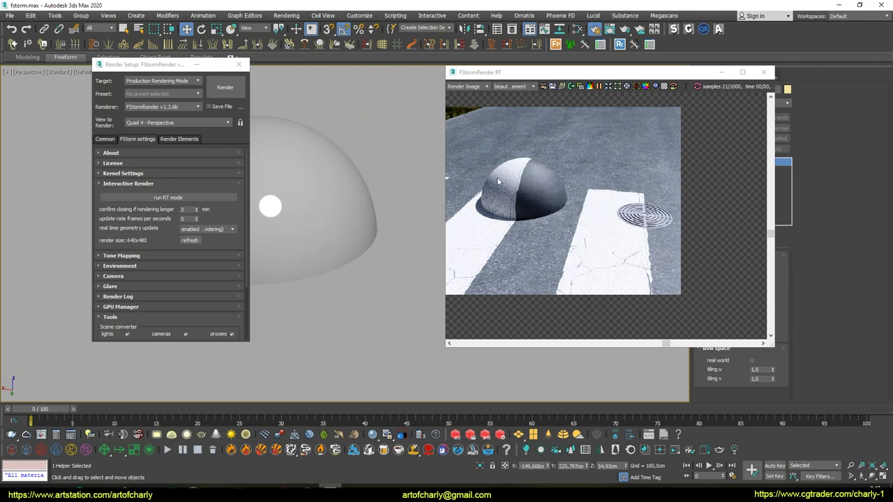
mouse_move(399, 247)
alt+middle_down()
mouse_move(416, 243)
mouse_move(371, 233)
alt+middle_up()
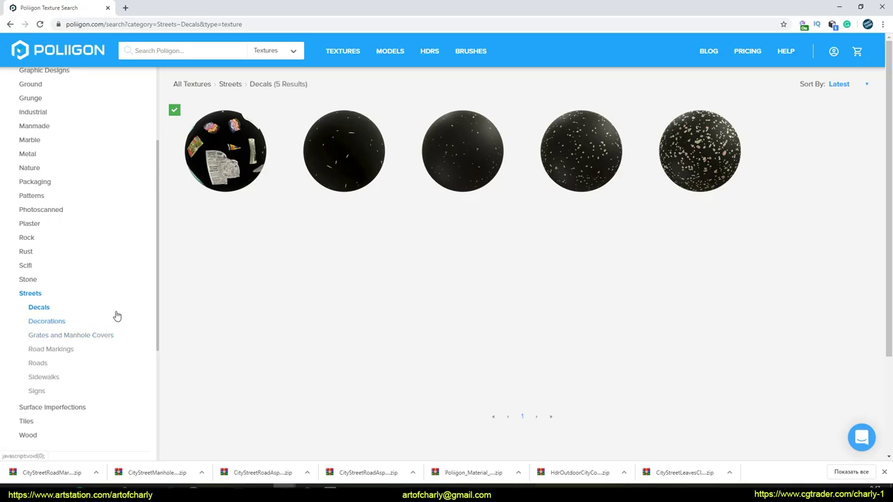
Step: Open City Street Leaves Clutter Side 001 from Poliigon's Streets Decorations listing
click(56, 325)
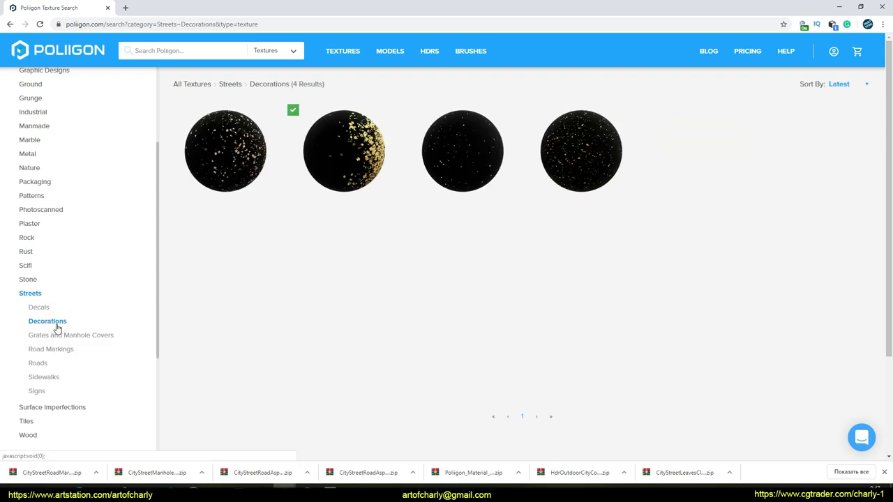
click(346, 181)
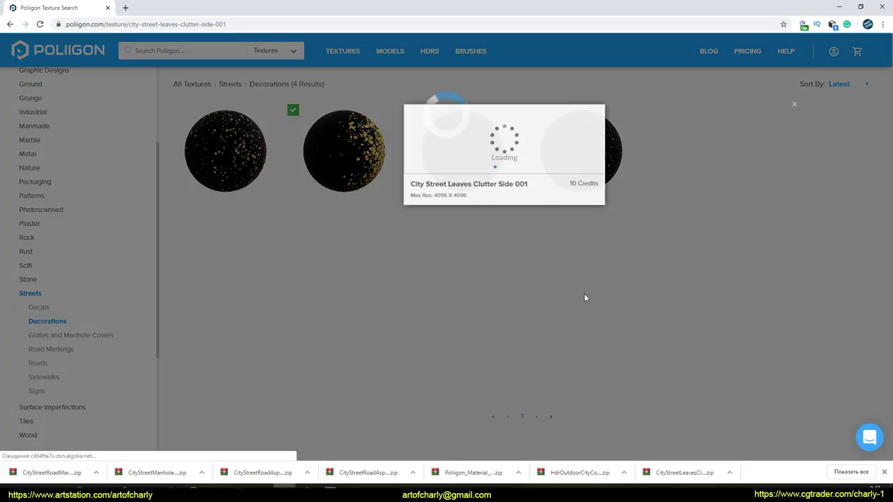
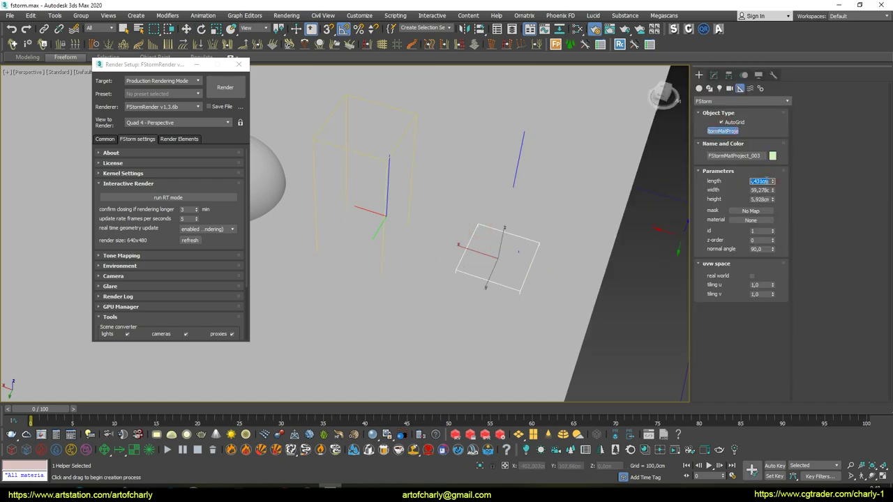
Step: Create the FStormMatProject decal at 800 × 800 cm and raise its height to 163,728 cm
key(Return)
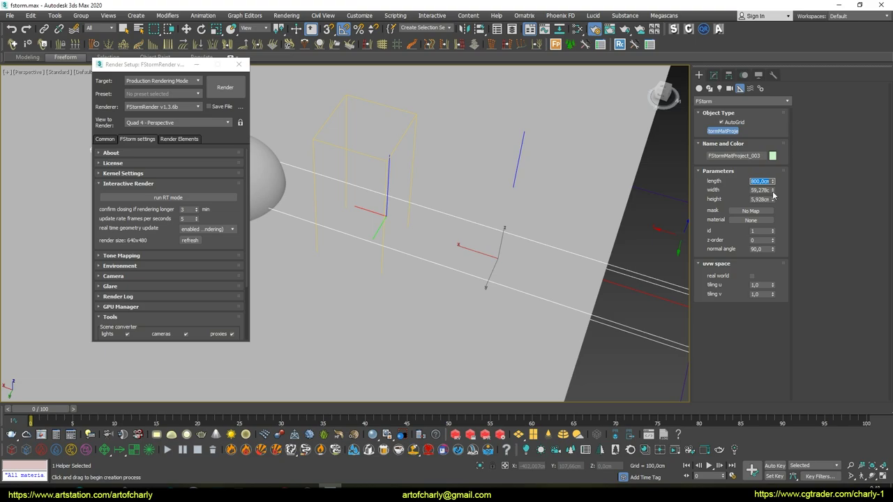
text(8m)
key(Return)
scroll(608, 214, down, 5)
alt+middle_drag(608, 214, 499, 257)
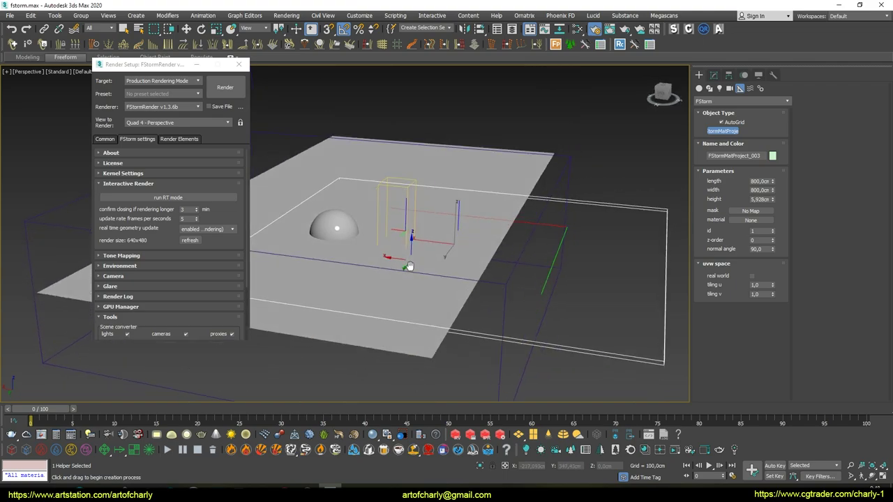
right_click(498, 257)
click(713, 75)
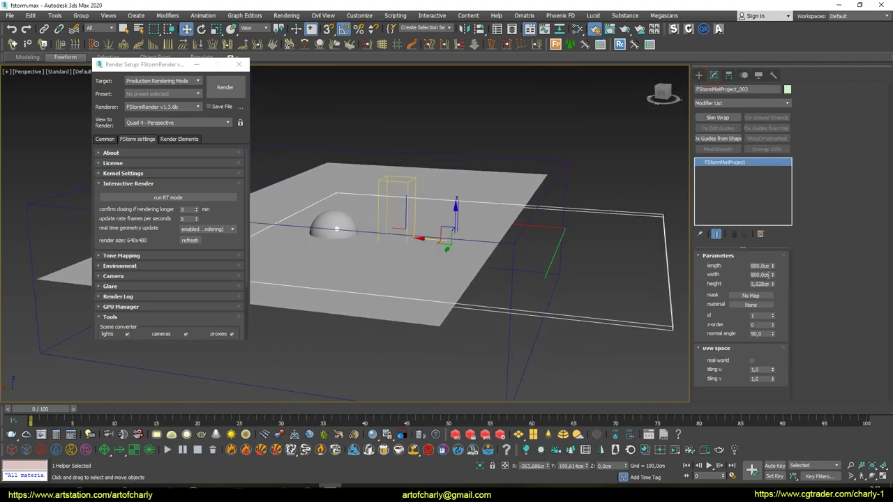
drag(773, 288, 576, 31)
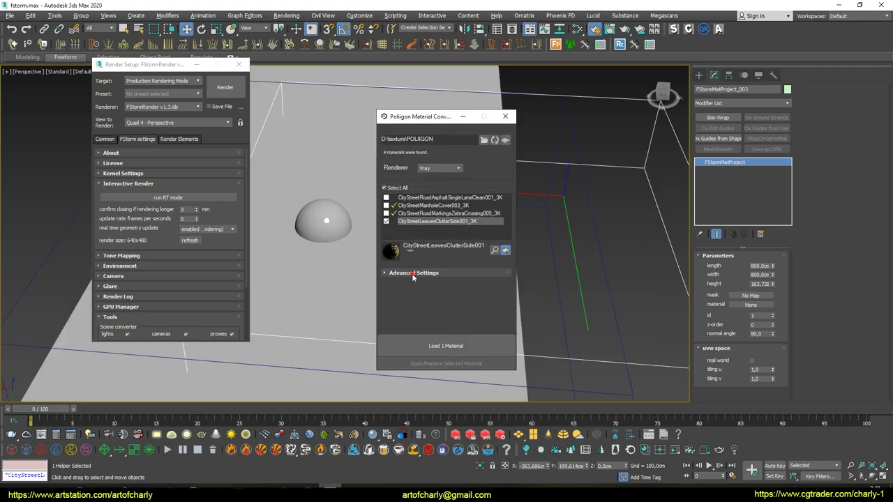
Step: Load CityStreetLeavesClutterSide001 with Poliigon Converter, applying it to a preview sphere
click(413, 277)
click(406, 322)
click(446, 343)
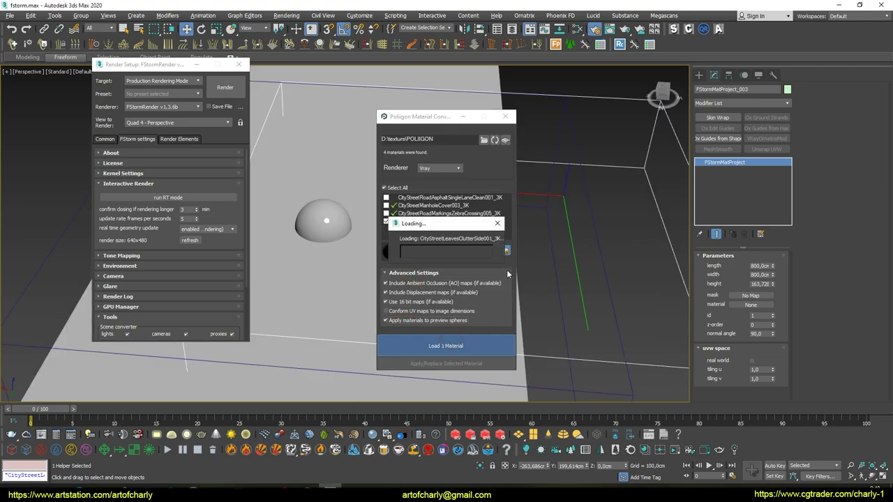
click(506, 117)
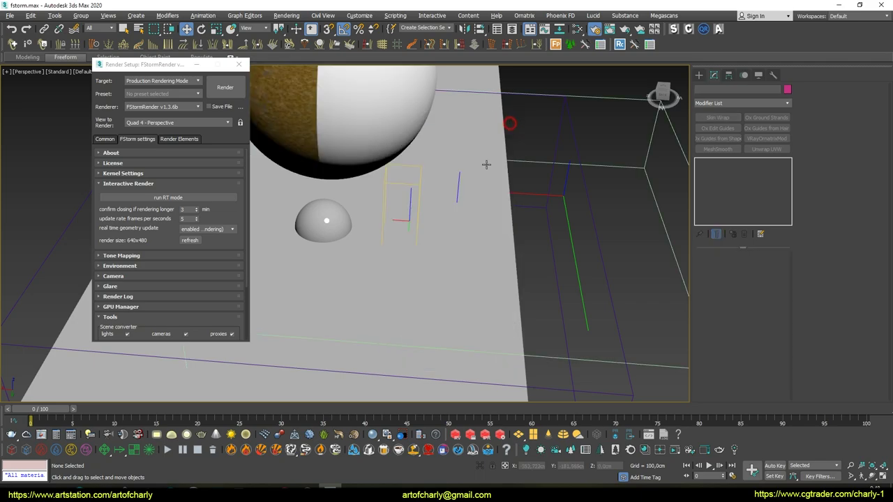
Step: Convert the scene's materials to FStorm and close Render Setup
scroll(486, 165, down, 3)
scroll(459, 203, down, 2)
key(m)
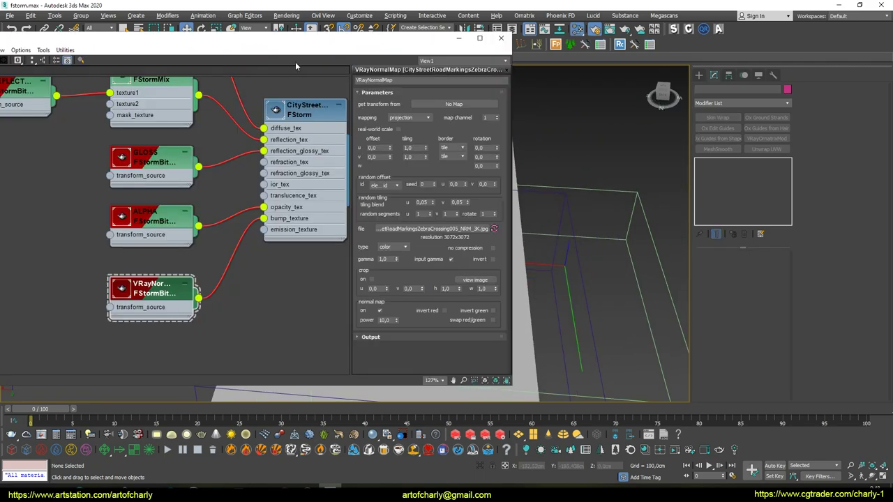
drag(306, 39, 562, 66)
click(759, 65)
scroll(149, 288, down, 3)
scroll(149, 288, down, 1)
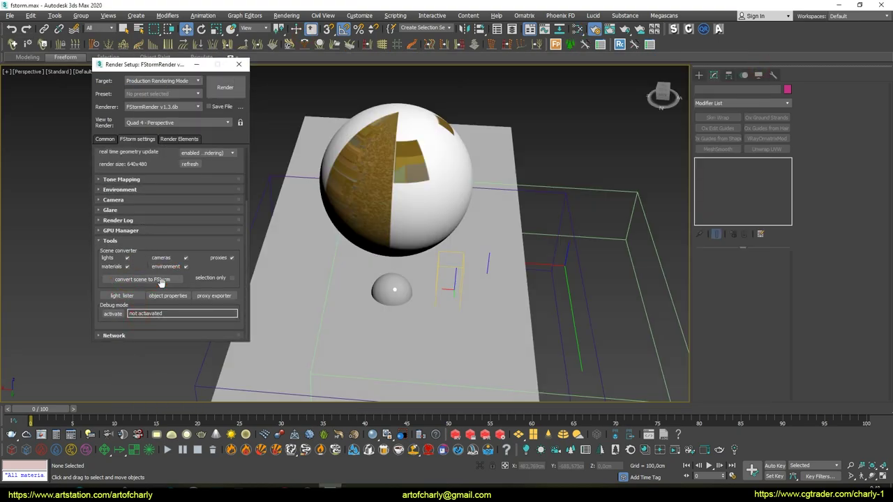
click(168, 280)
click(239, 64)
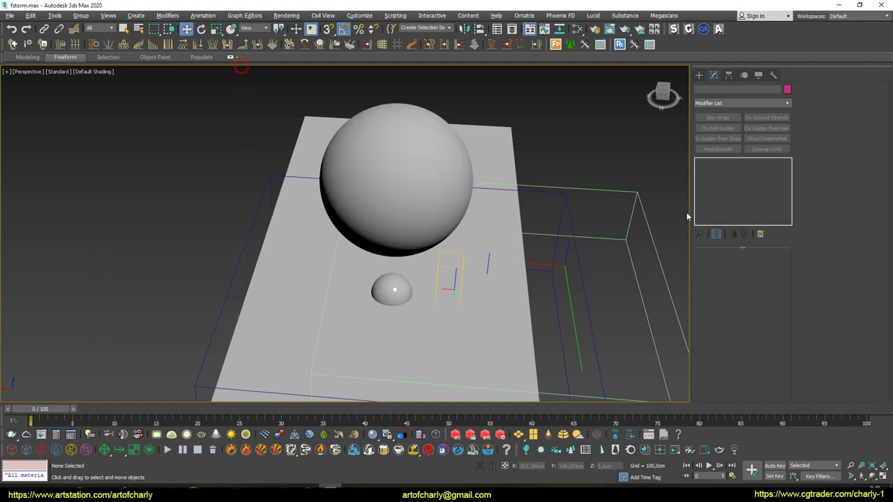
Step: Assign the sphere's leaves-clutter material to the decal helper's material slot as an instance
key(m)
click(402, 144)
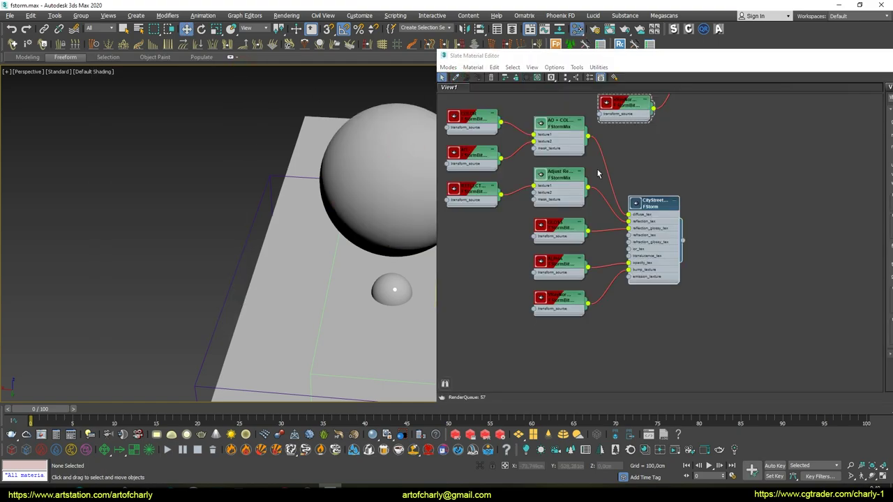
middle_drag(679, 173, 637, 185)
drag(673, 61, 144, 52)
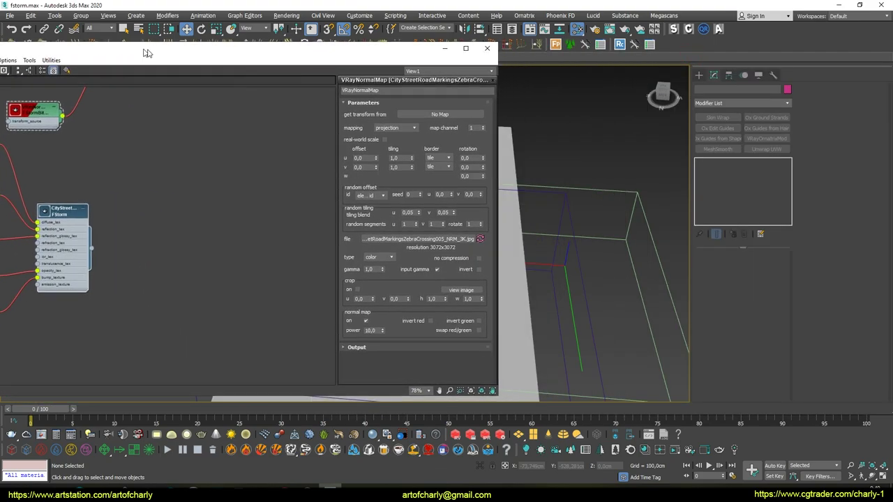
click(646, 216)
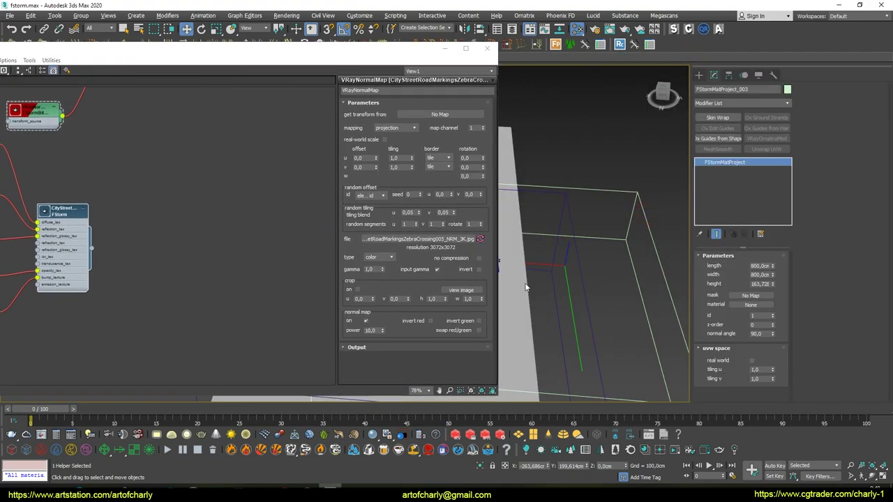
drag(91, 248, 750, 305)
click(425, 272)
Step: Wire the ALPHA map into the decal's mask slot as an instance
scroll(314, 288, down, 1)
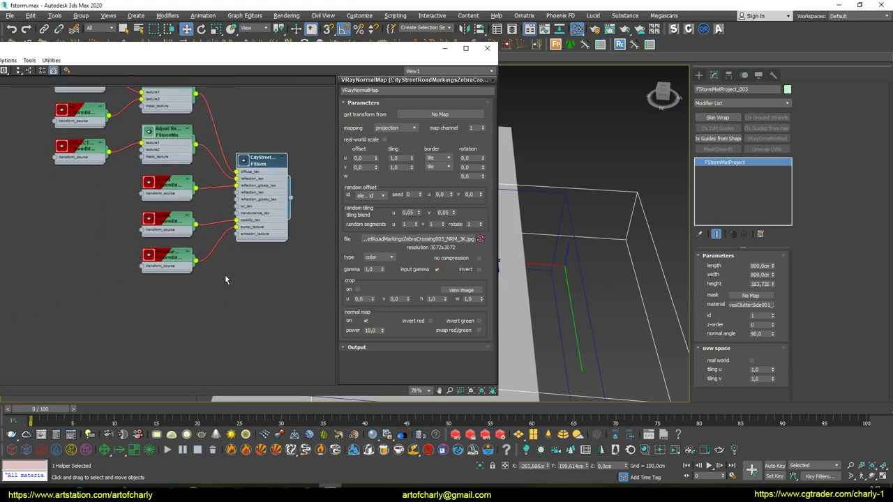
middle_drag(224, 274, 159, 252)
mouse_move(503, 279)
mouse_down()
mouse_move(760, 306)
mouse_move(747, 296)
mouse_up()
click(426, 274)
Step: Load CityStreetLeavesClutterSide001_DISP16_3K.tif into the normal-map node
scroll(144, 305, up, 1)
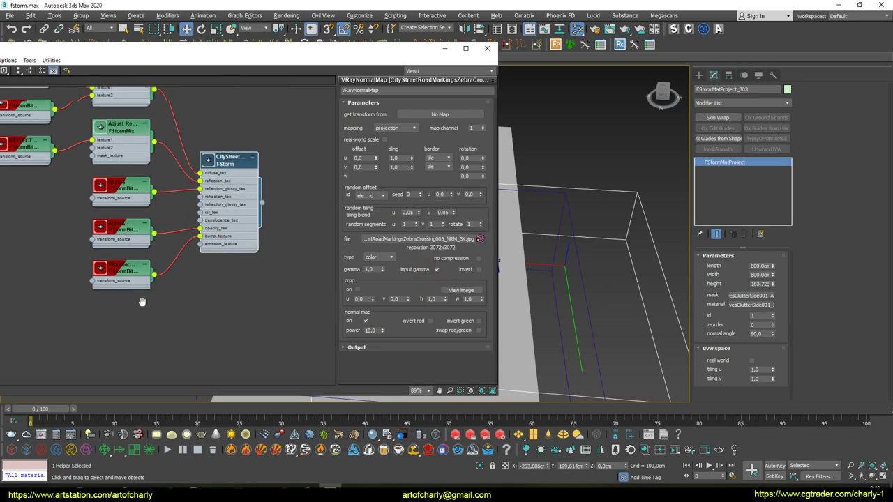
scroll(136, 298, up, 1)
scroll(136, 298, up, 1)
double_click(136, 298)
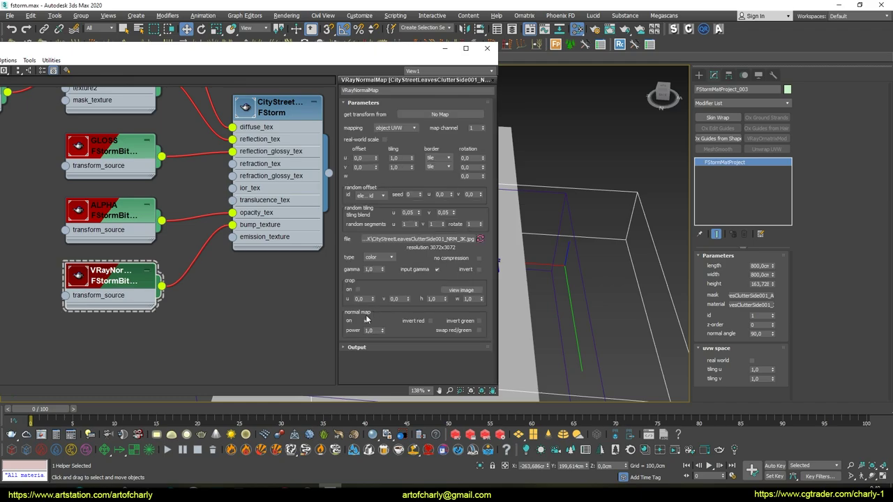
click(419, 239)
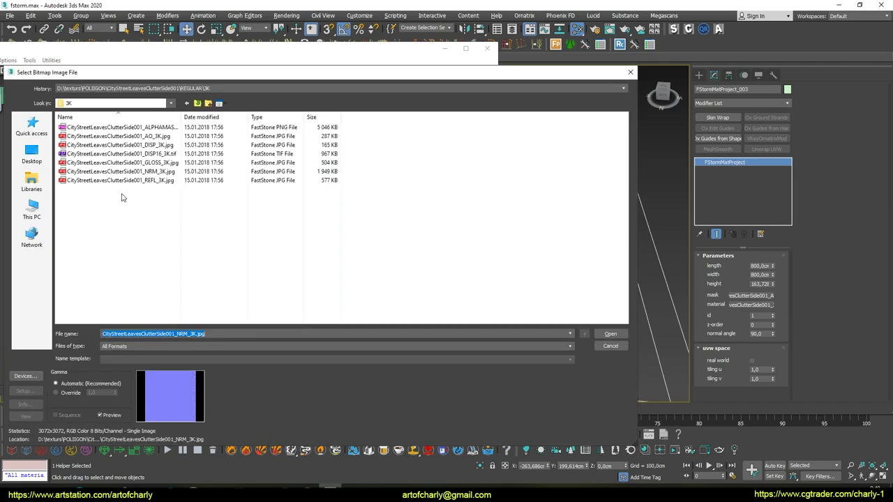
click(157, 154)
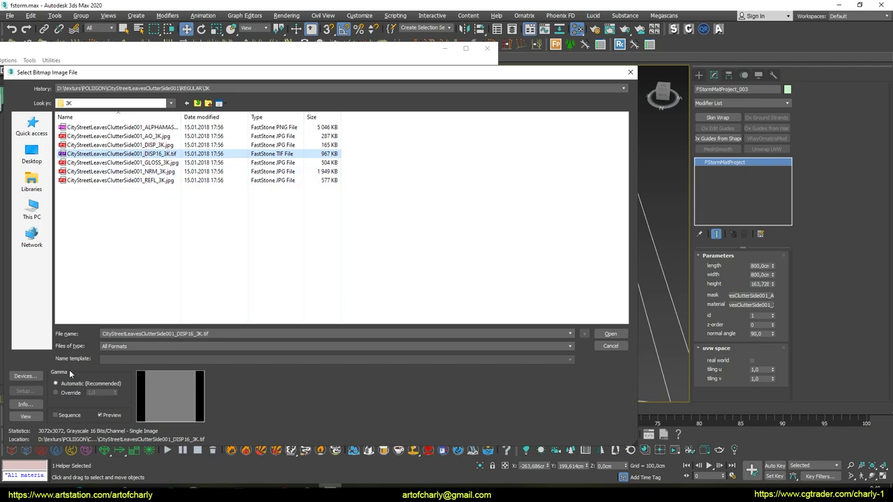
click(610, 336)
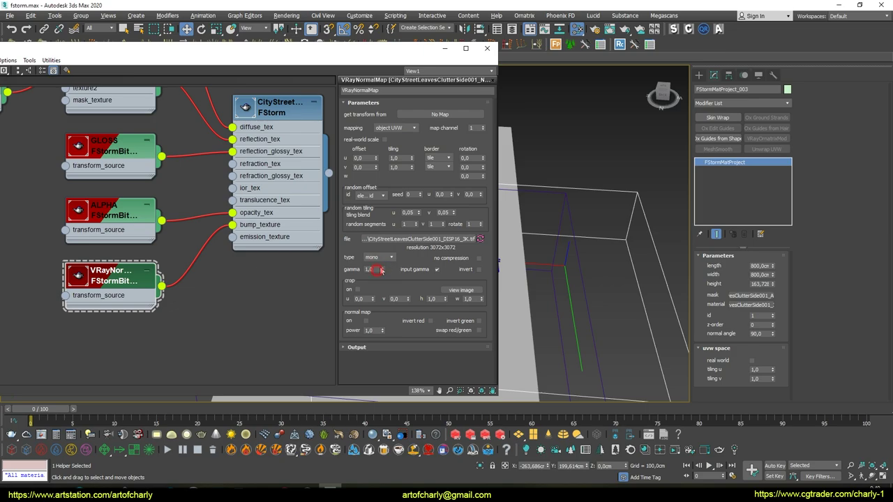
middle_drag(319, 259, 298, 279)
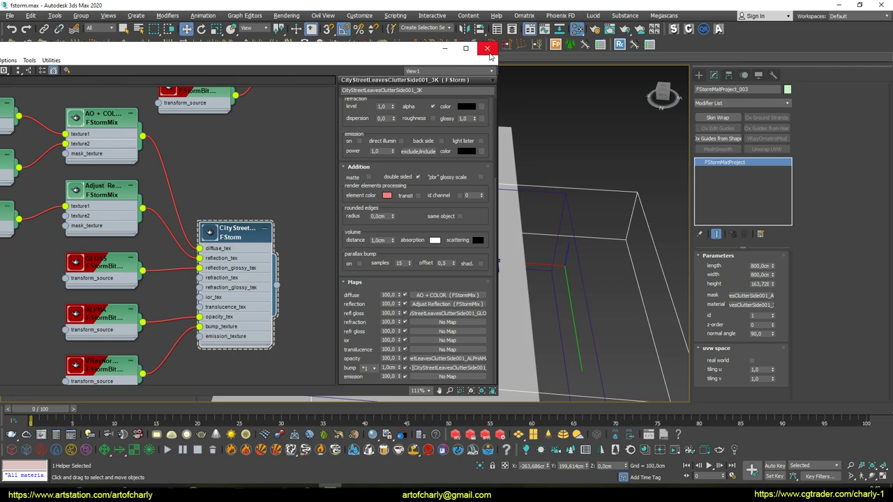
Step: Set the COLOR, AO and REFLECT texture maps to projection mapping
middle_drag(113, 163, 259, 205)
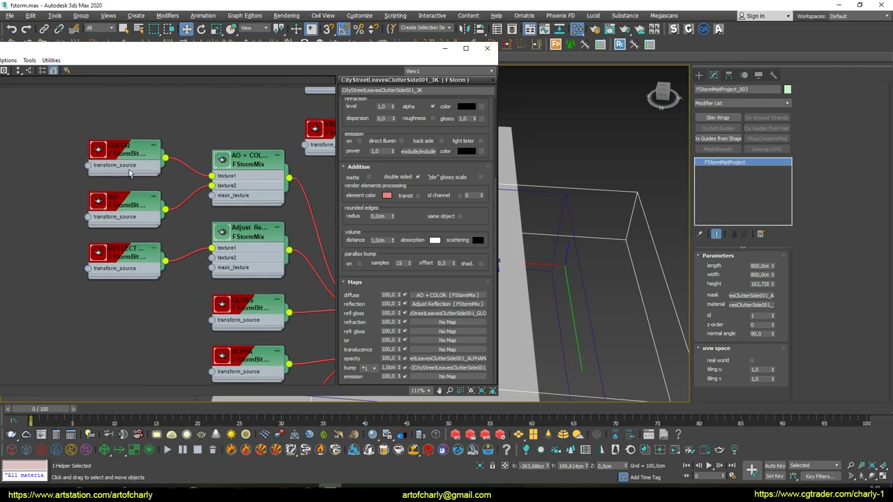
click(127, 157)
click(394, 128)
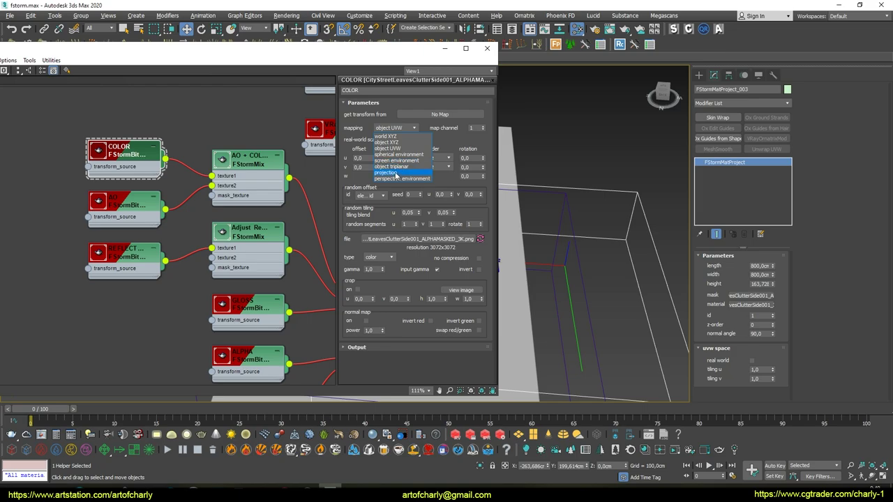
click(395, 174)
click(129, 202)
click(409, 128)
click(390, 168)
click(116, 255)
click(395, 129)
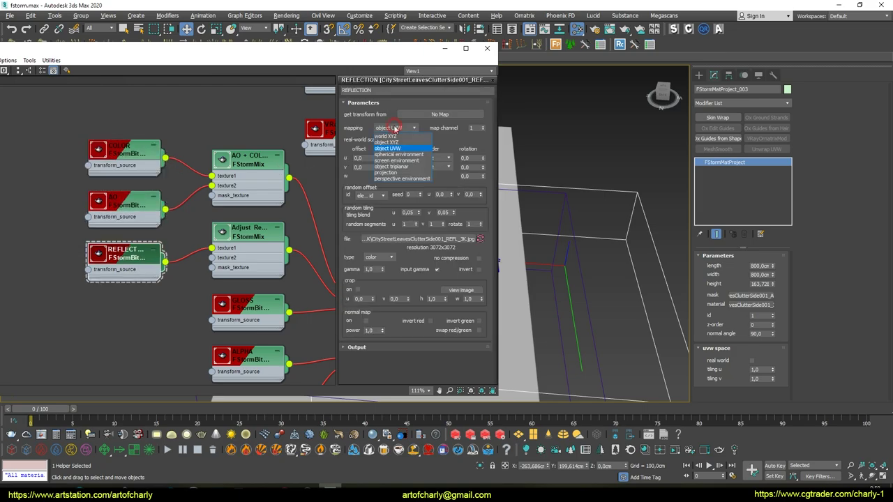
click(391, 173)
Step: Set the GLOSS, ALPHA and VRayNormal maps to projection mapping and close the editor
middle_drag(178, 276, 70, 180)
click(139, 213)
click(395, 128)
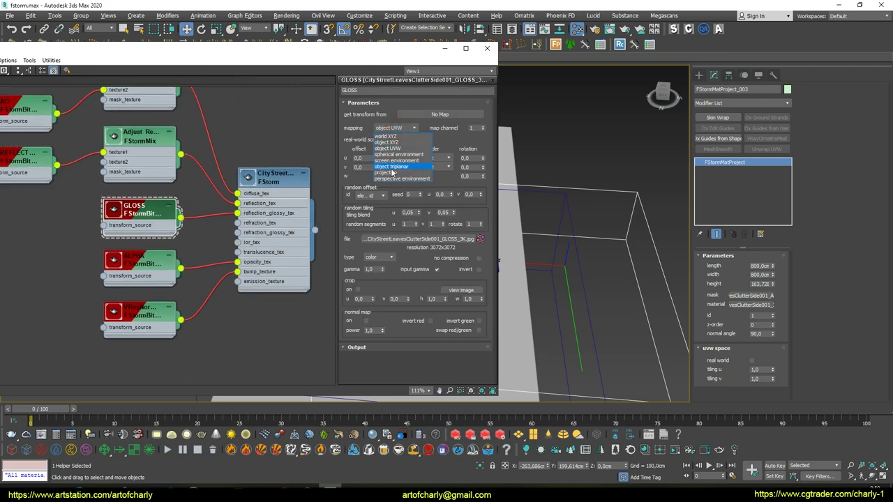
click(391, 175)
click(146, 263)
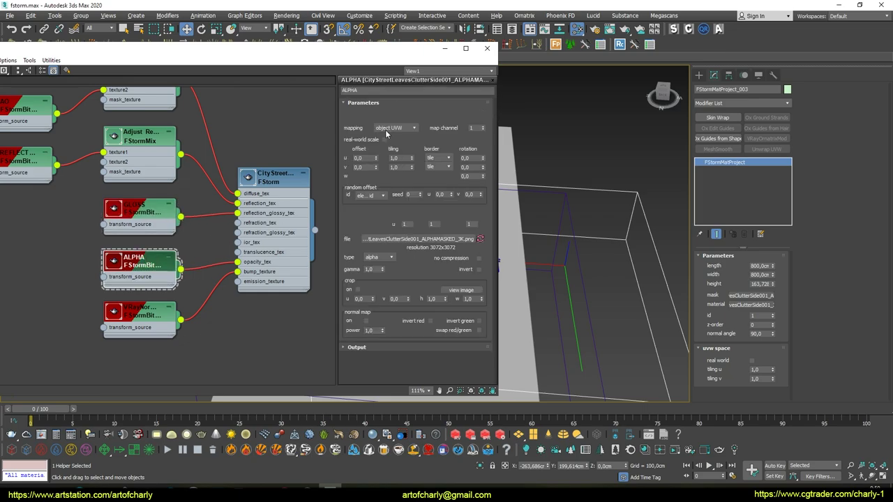
click(395, 128)
click(392, 173)
click(146, 310)
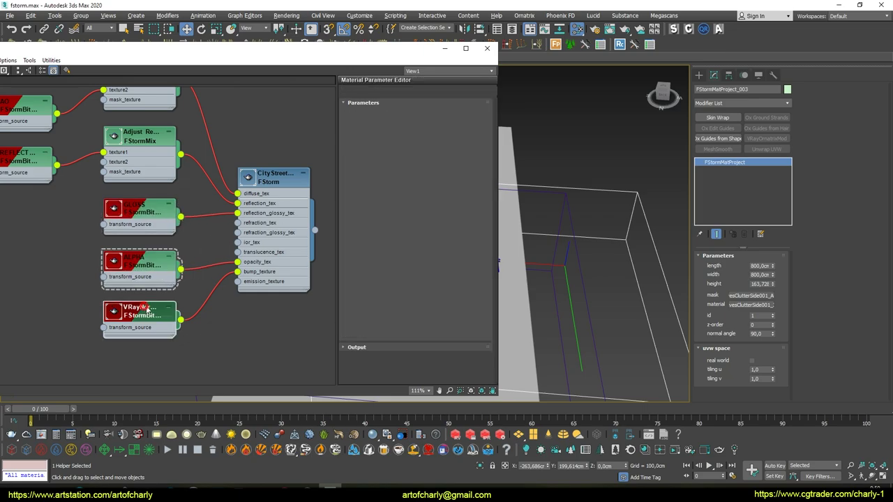
click(401, 129)
click(393, 174)
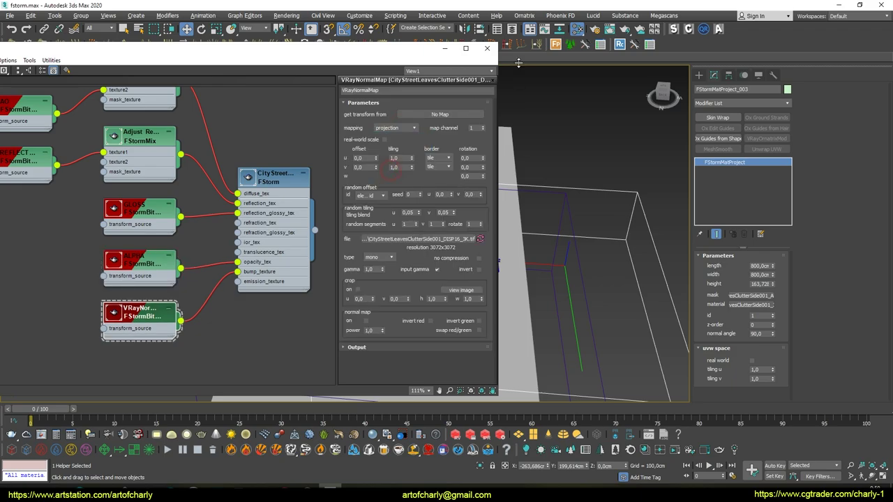
click(487, 49)
middle_drag(569, 278, 488, 258)
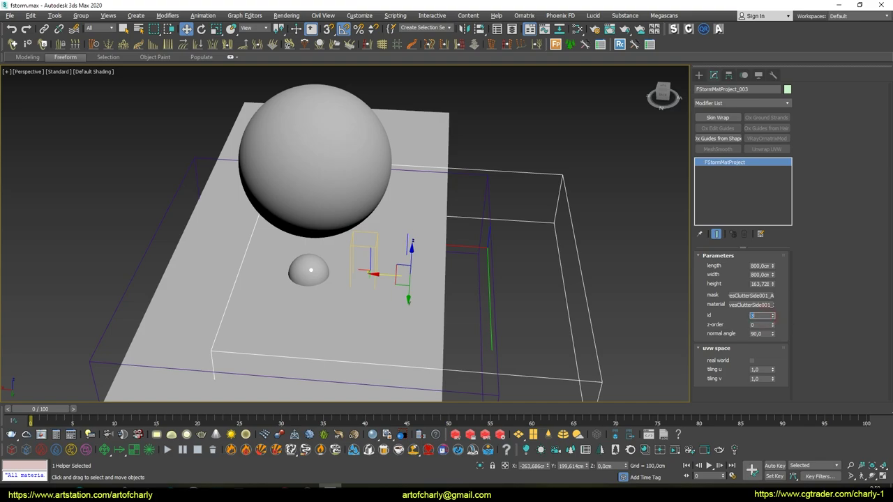
Step: Reopen the Slate editor and inspect the projection material's parameters
middle_drag(459, 184, 462, 175)
key(m)
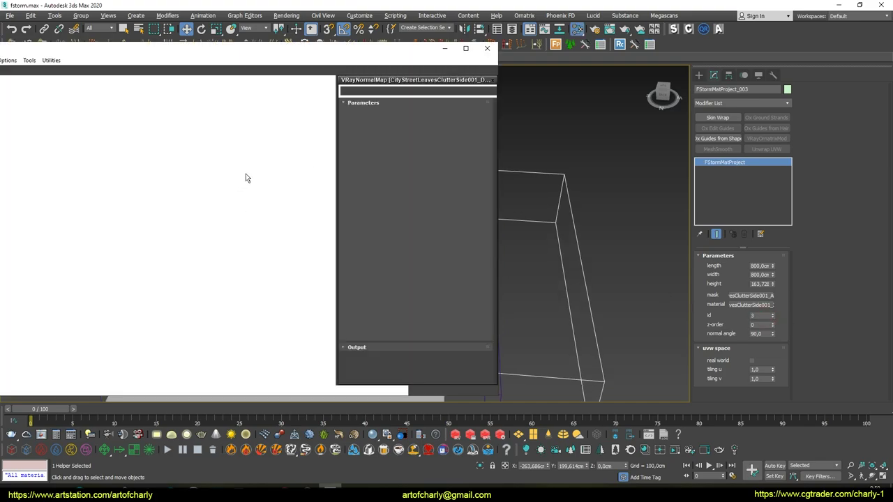
scroll(192, 221, down, 3)
scroll(237, 196, down, 2)
scroll(237, 196, up, 4)
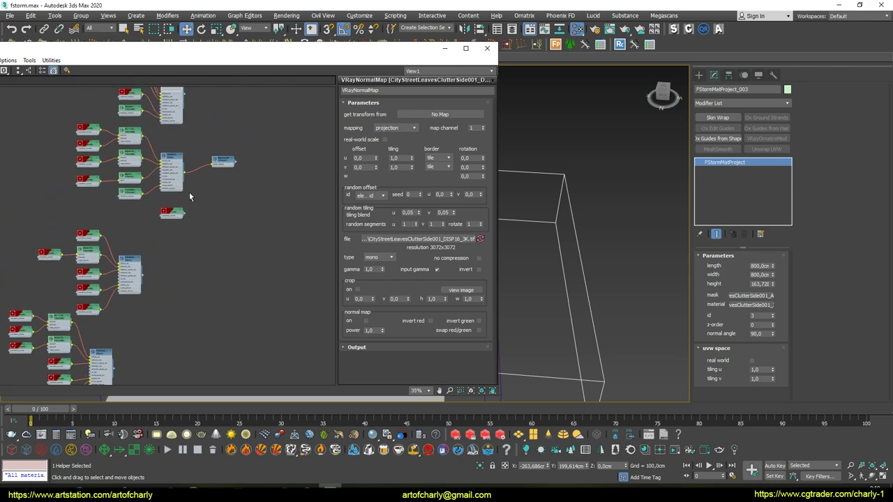
scroll(237, 196, up, 3)
double_click(236, 146)
text(5 4 3)
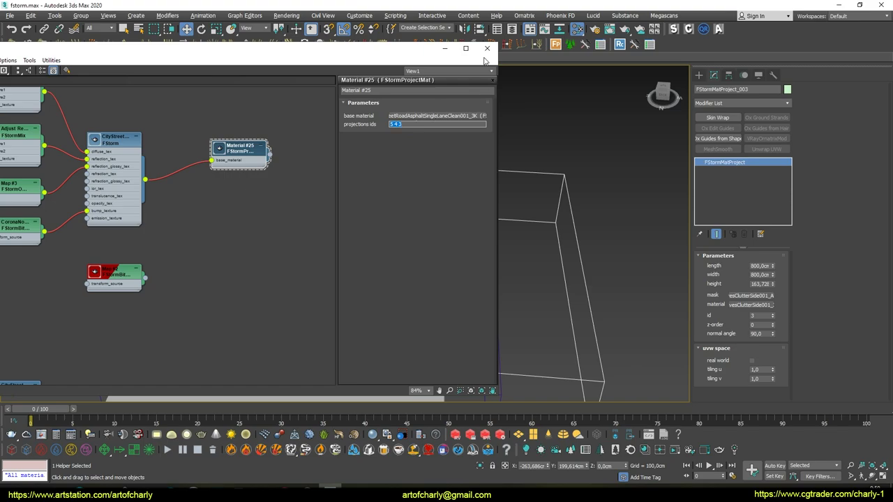
Step: Close the material editor and show Render Setup's FStorm Interactive Render settings
click(487, 49)
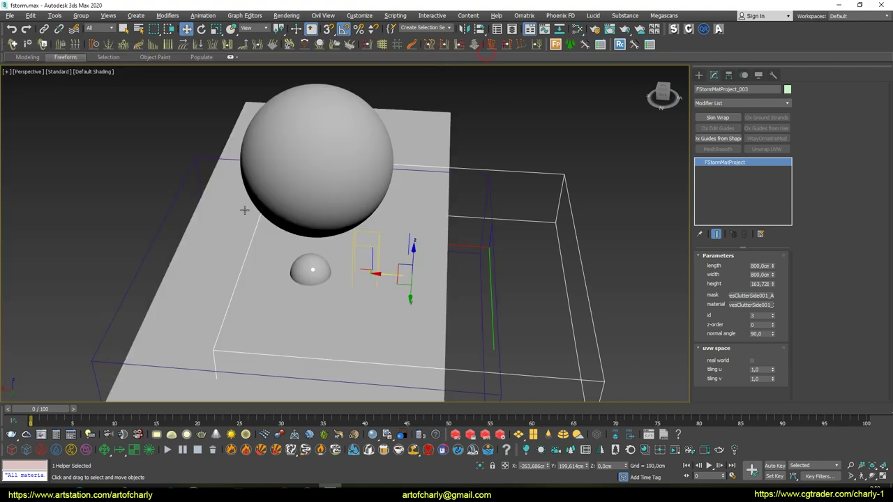
click(286, 16)
click(310, 74)
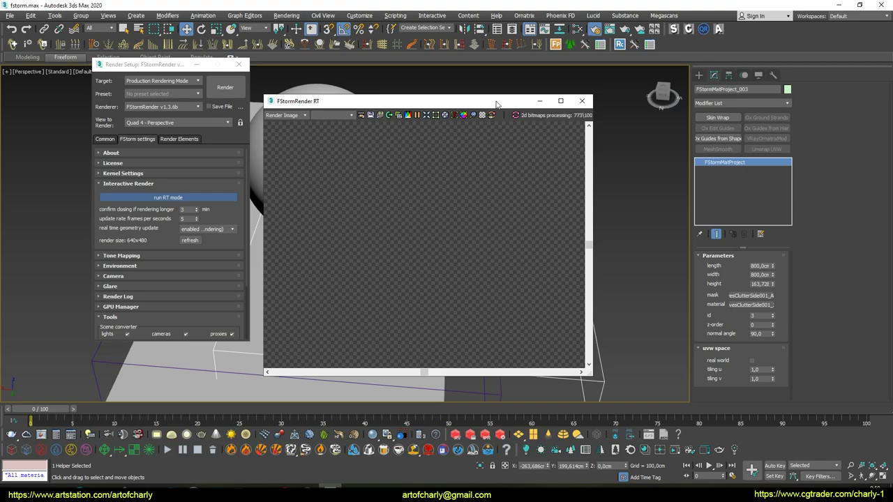
Step: Move the RT render window aside and delete the large sphere
drag(497, 103, 689, 78)
mouse_move(375, 275)
alt+middle_down()
mouse_move(352, 252)
mouse_move(325, 131)
alt+middle_up()
click(325, 132)
key(Delete)
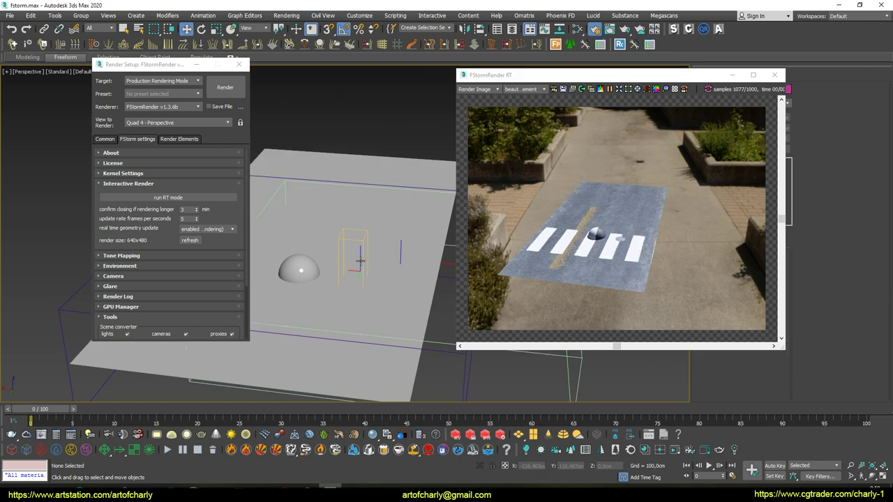
Step: Select the leaf decal projector and frame the view on the hemisphere and crosswalk
alt+middle_drag(360, 261, 412, 328)
click(427, 344)
drag(328, 233, 300, 222)
scroll(538, 224, up, 2)
scroll(538, 224, up, 3)
scroll(537, 225, down, 3)
key(z)
scroll(692, 206, up, 3)
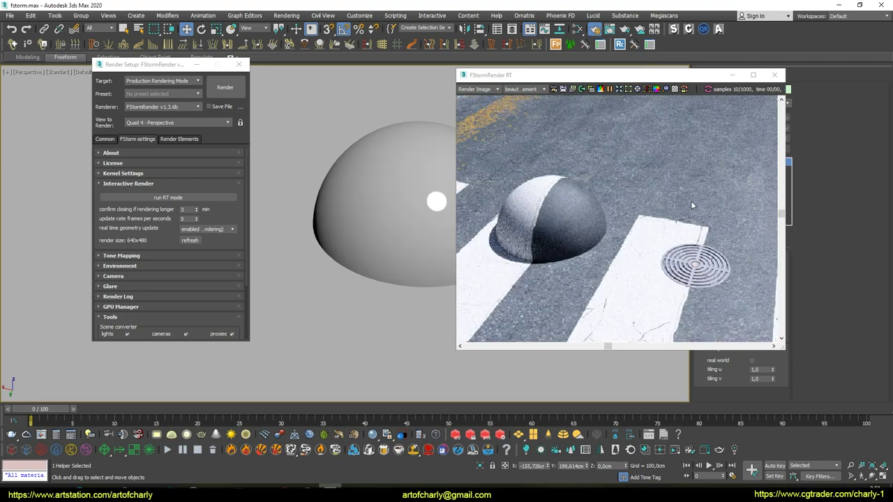
mouse_move(373, 214)
alt+middle_down()
mouse_move(419, 254)
mouse_move(329, 249)
mouse_move(410, 249)
mouse_move(328, 276)
mouse_move(322, 162)
alt+middle_up()
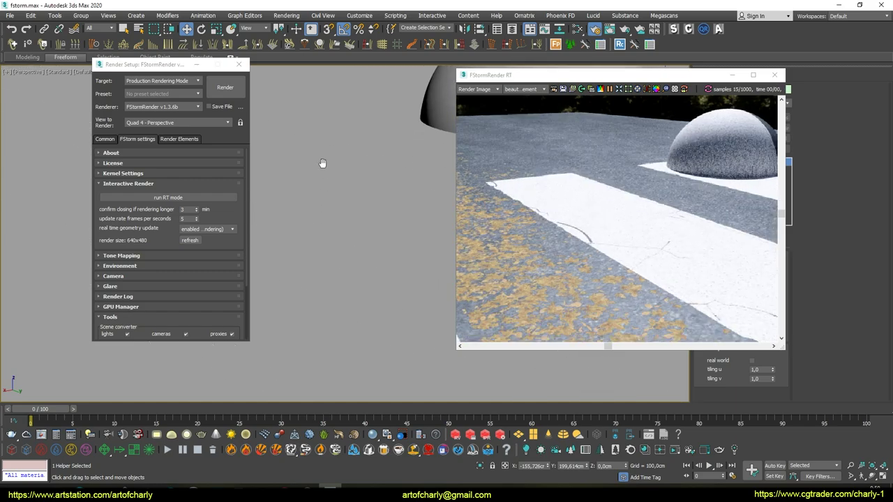
middle_drag(331, 242, 335, 208)
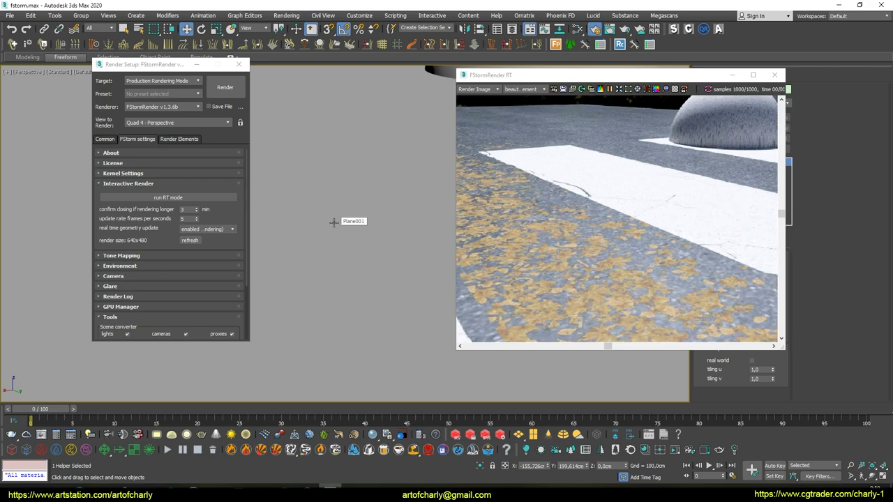
Step: Open the Slate Material Editor showing the material nodes
key(m)
scroll(227, 261, down, 3)
mouse_move(328, 275)
middle_down()
mouse_move(274, 309)
mouse_move(262, 183)
middle_up()
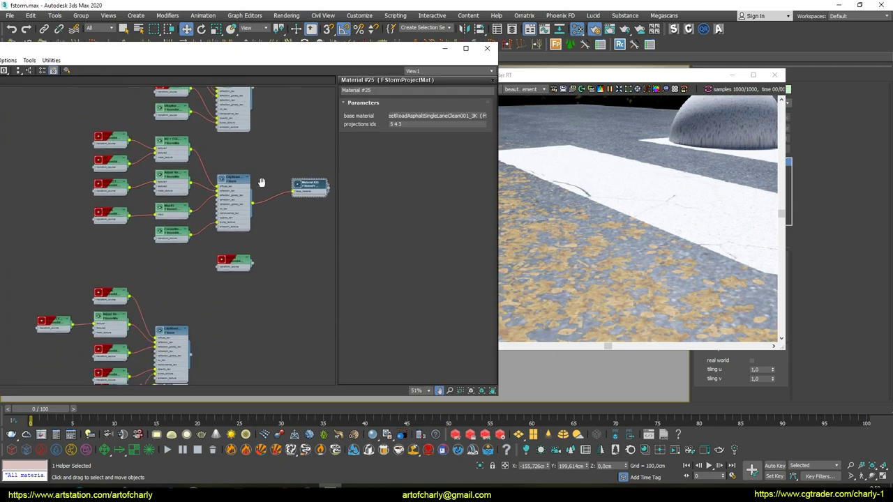
Step: Enable parallax bump on the leaf clutter material with offset 1,0 and 30 samples
scroll(196, 191, up, 3)
scroll(193, 204, up, 3)
double_click(193, 204)
drag(368, 318, 358, 180)
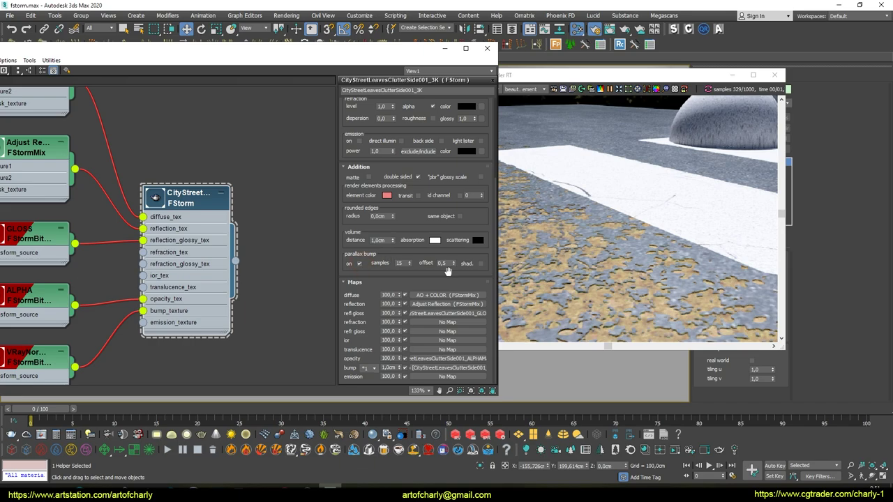
drag(453, 265, 452, 234)
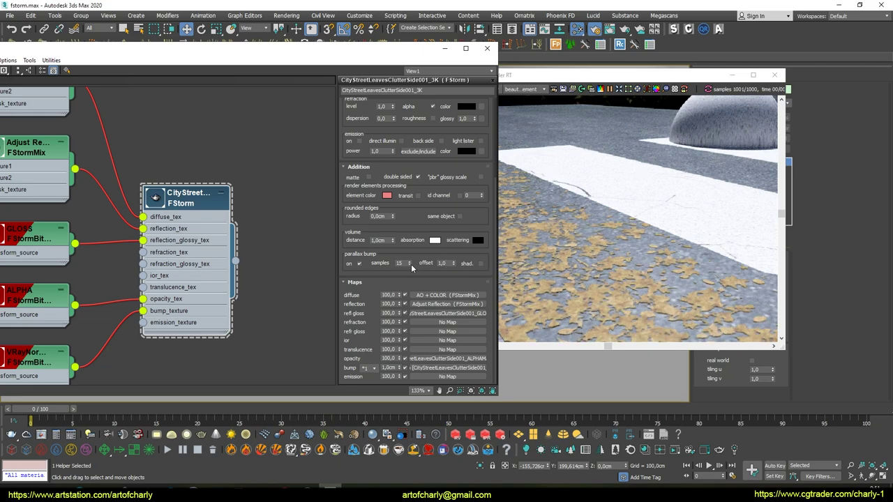
drag(410, 264, 393, 170)
click(487, 48)
alt+middle_drag(336, 246, 339, 242)
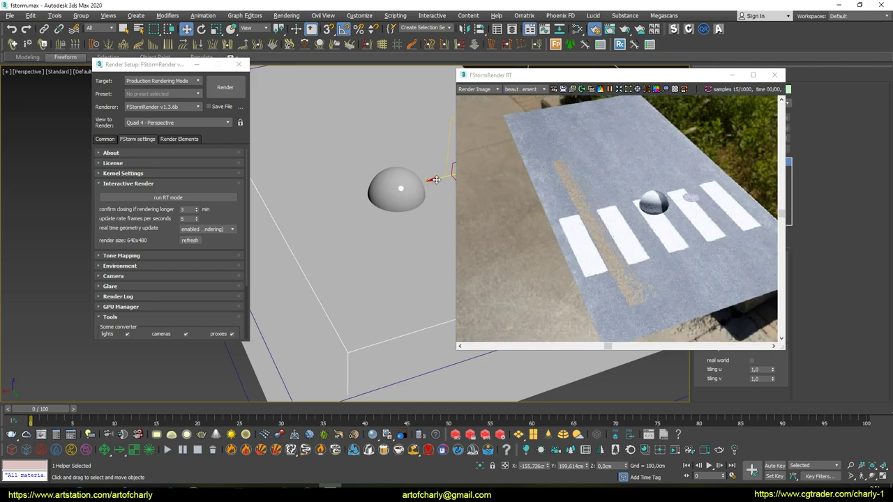
Step: Reposition and non-uniformly stretch the leaf decal projector over the crosswalk
drag(435, 180, 384, 190)
key(r)
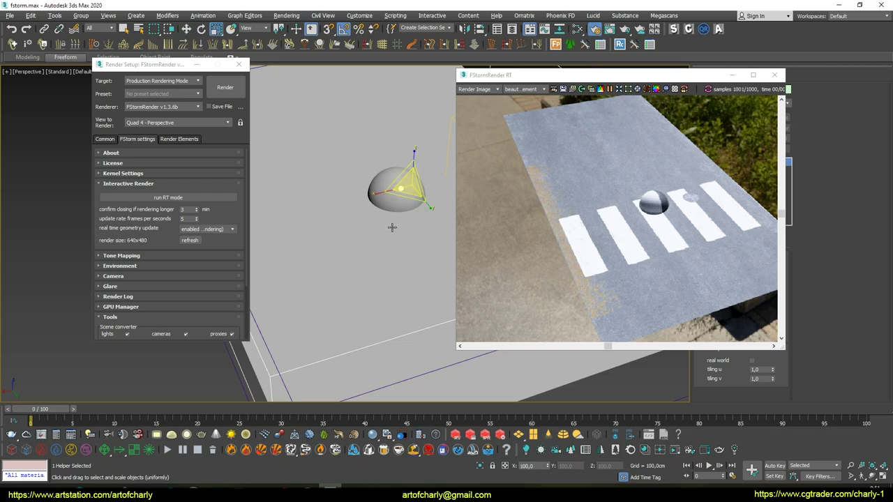
alt+middle_drag(393, 226, 397, 227)
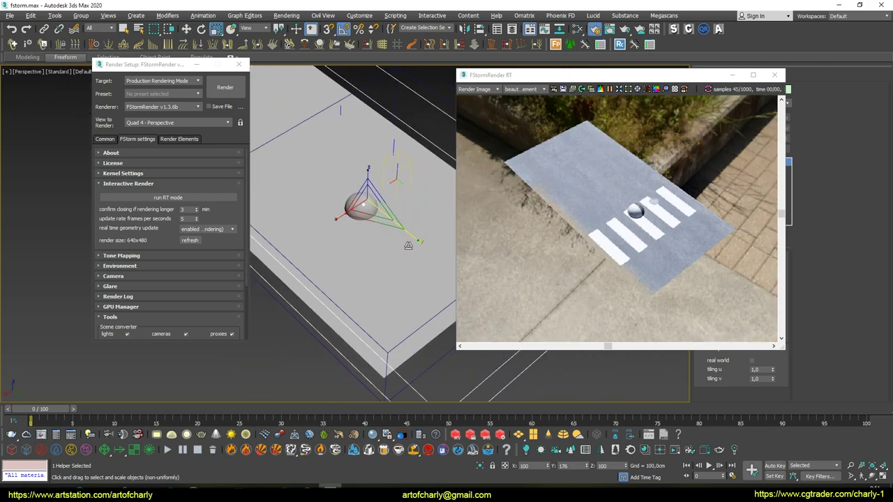
mouse_move(364, 207)
alt+middle_down()
mouse_move(414, 189)
mouse_move(383, 231)
alt+middle_up()
scroll(377, 209, up, 5)
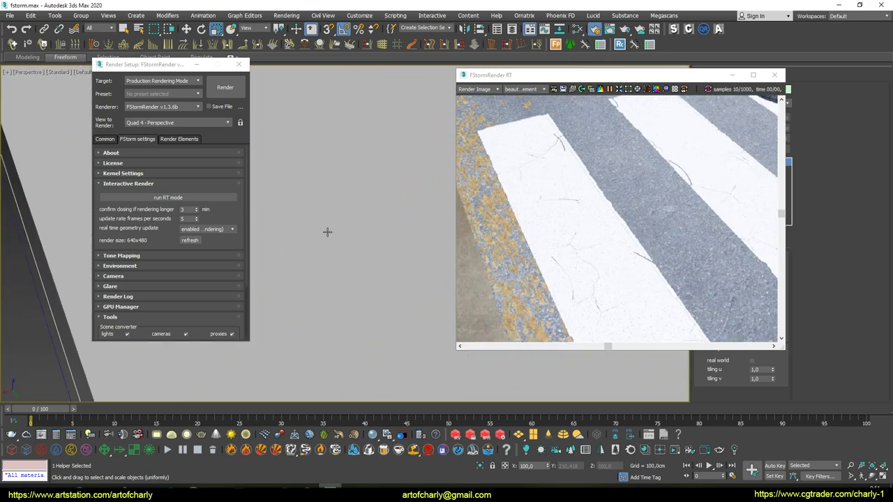
mouse_move(312, 255)
middle_down()
mouse_move(339, 219)
mouse_move(335, 239)
middle_up()
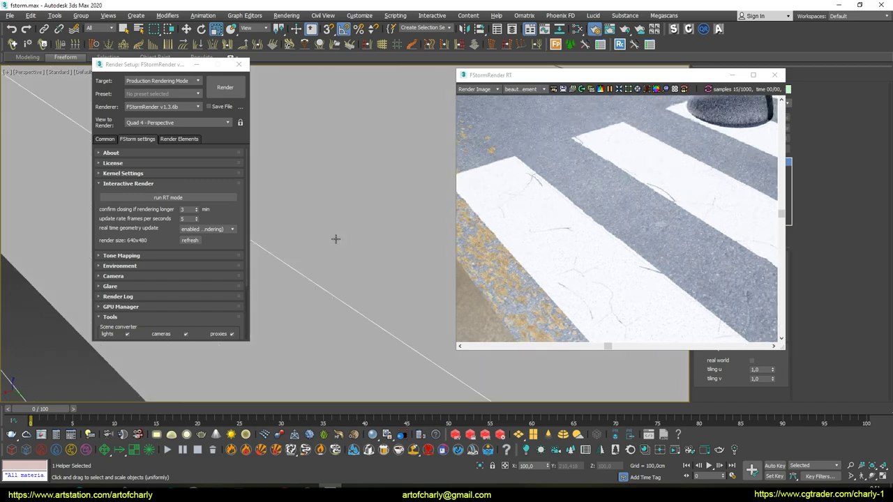
alt+middle_drag(319, 254, 410, 127)
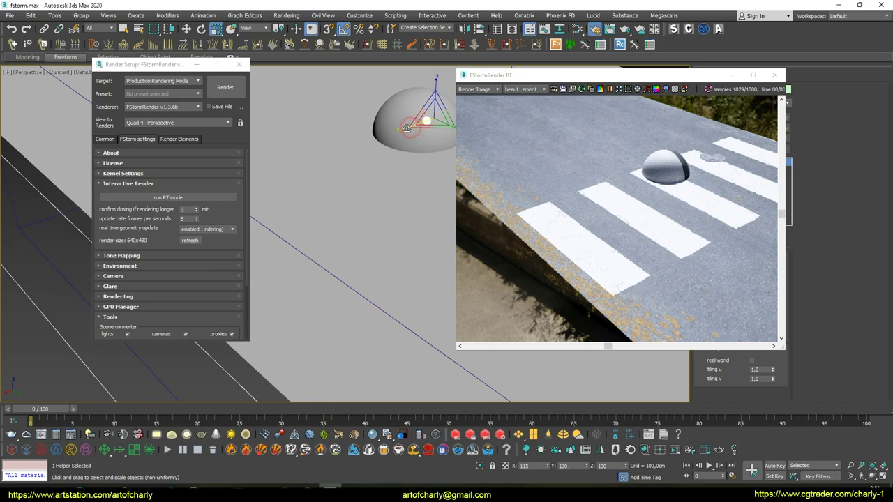
key(w)
drag(414, 126, 545, 290)
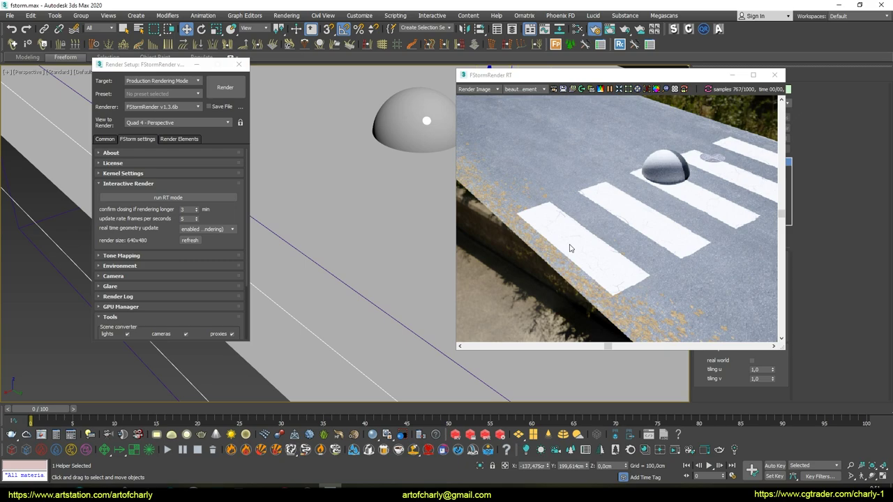
Step: Set the decal projector's z-order to 1 so leaves render over the stripes
drag(665, 71, 566, 73)
click(756, 324)
text(1)
key(Return)
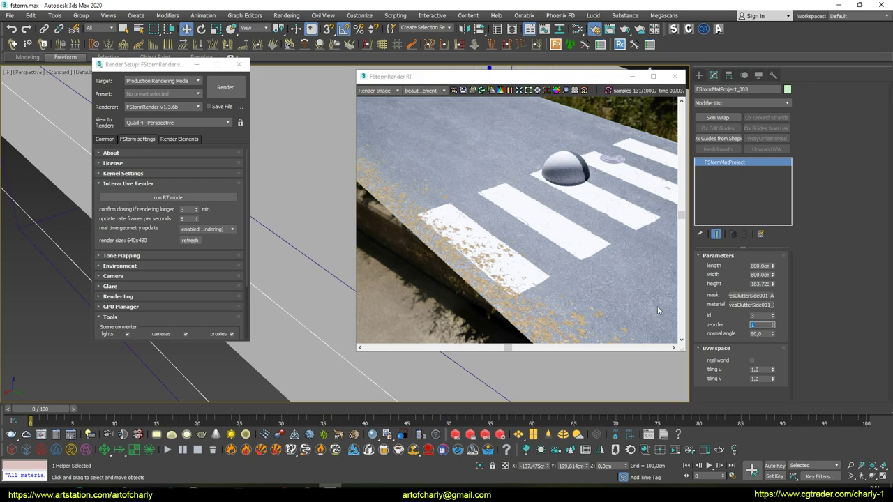
scroll(279, 251, up, 3)
scroll(295, 241, up, 3)
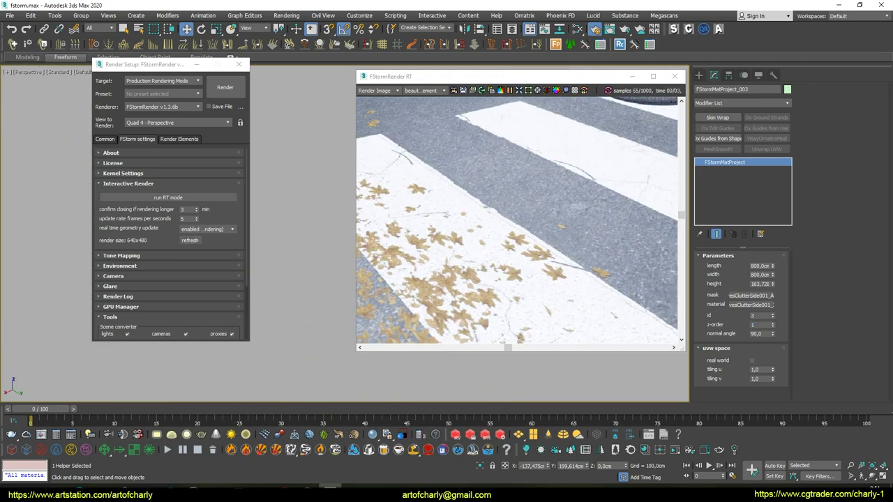
middle_drag(314, 215, 344, 294)
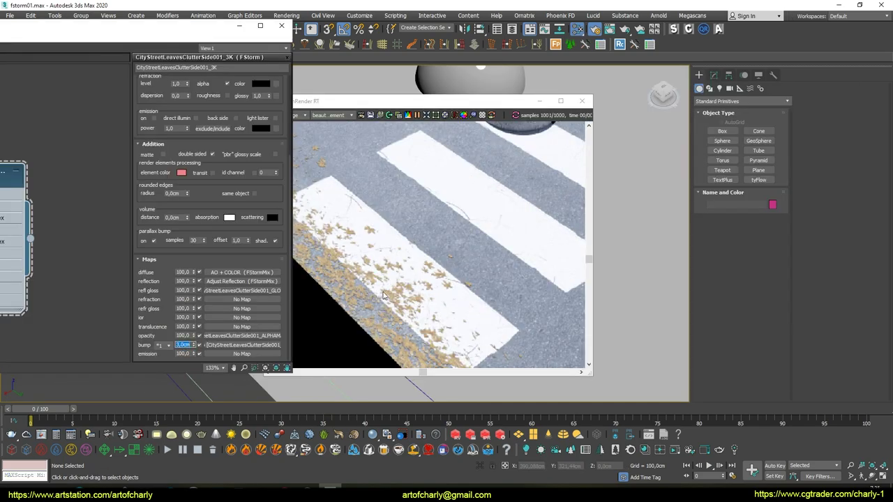
Step: Set the leaf material's bump amount to 2,0cm
alt+middle_drag(391, 279, 372, 266)
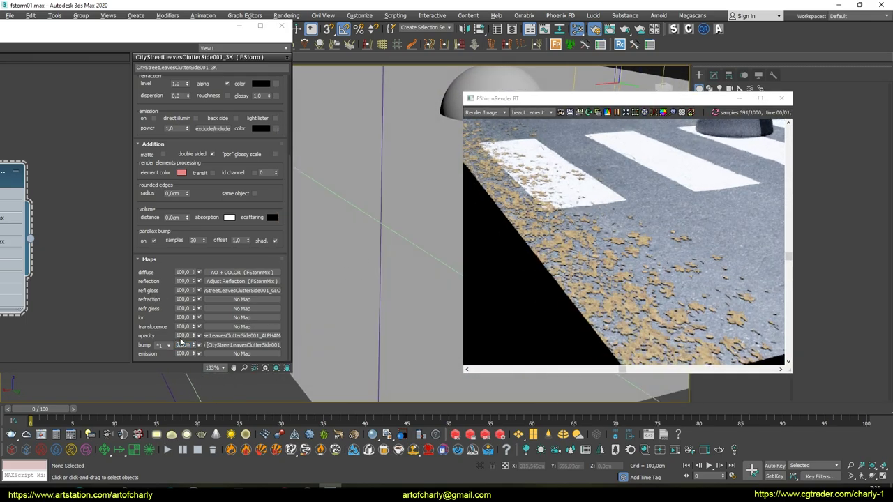
text(2)
key(Return)
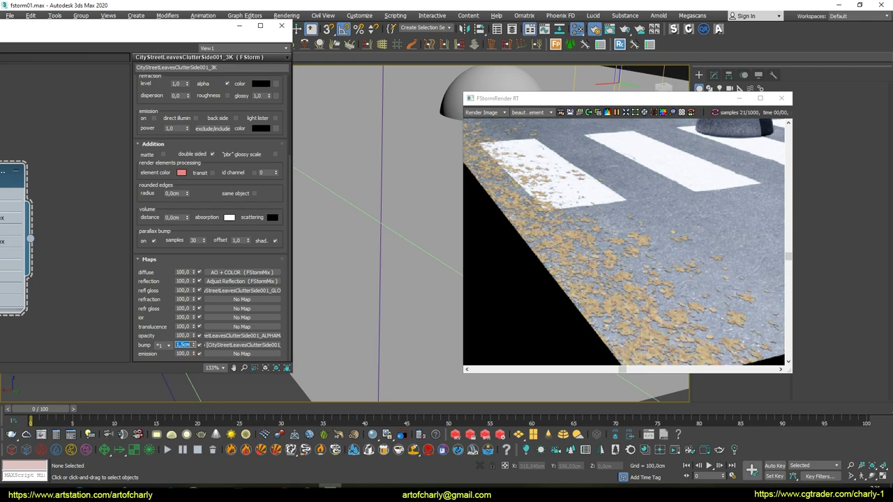
mouse_move(369, 176)
alt+middle_down()
mouse_move(382, 173)
mouse_move(361, 161)
mouse_move(364, 168)
alt+middle_up()
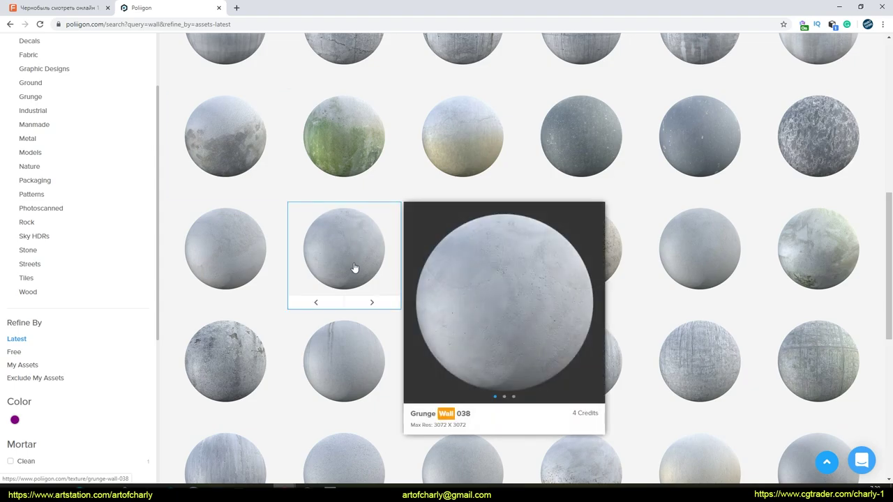
Step: Download Grunge Wall 038 and load GrungeWall038_3K via the Poliigon Material Converter
click(350, 252)
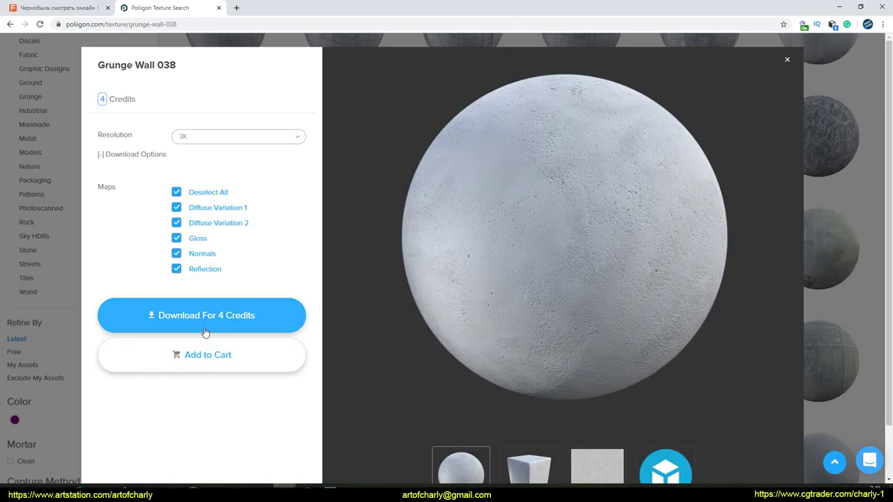
click(220, 316)
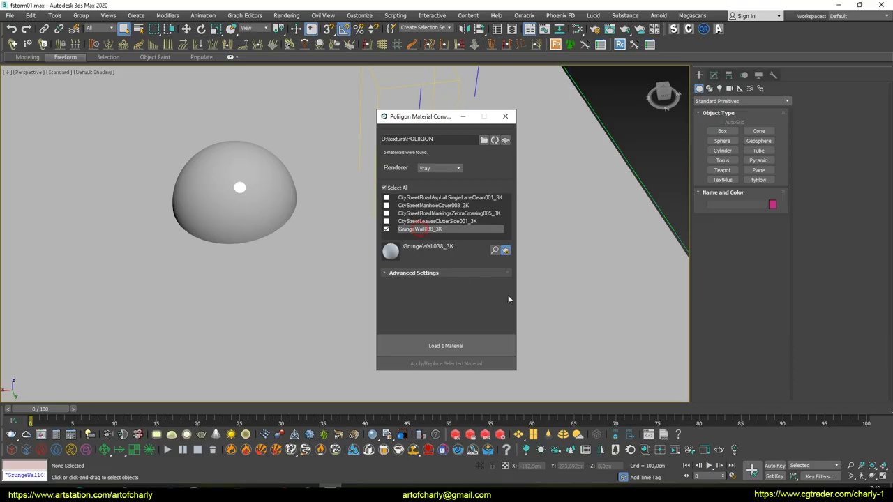
click(392, 274)
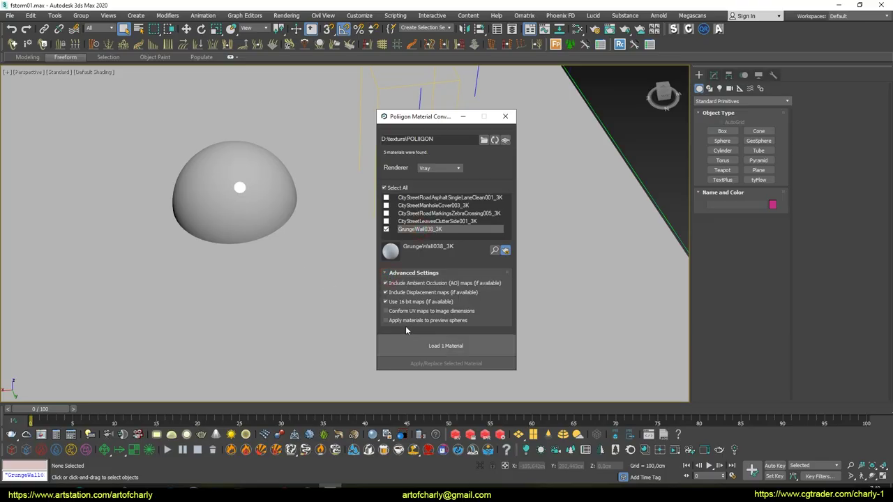
click(413, 346)
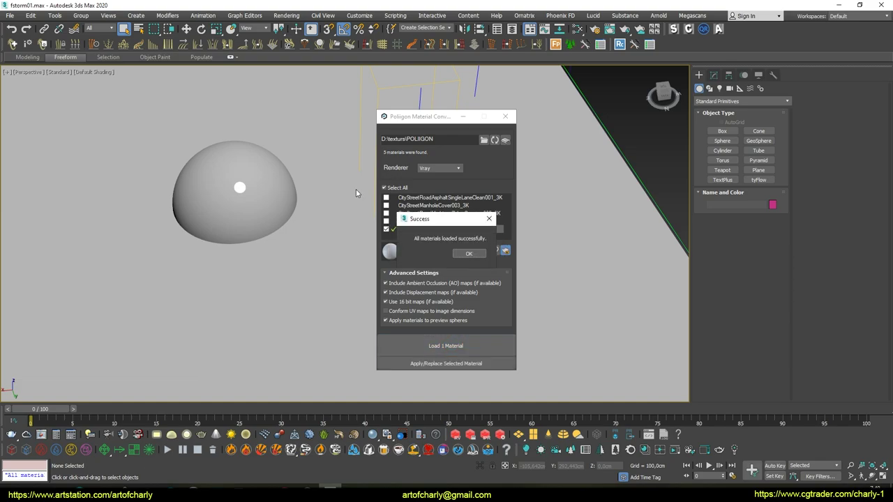
click(468, 255)
click(507, 117)
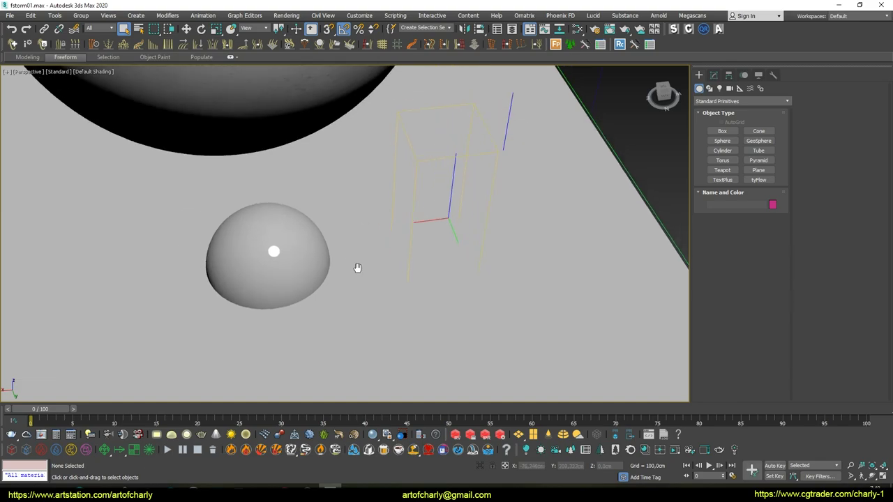
scroll(359, 265, down, 5)
alt+middle_drag(358, 266, 373, 222)
Step: Isolate the wall plane Plane002 and add a UVW Map modifier to it
scroll(373, 222, up, 3)
key(w)
click(279, 335)
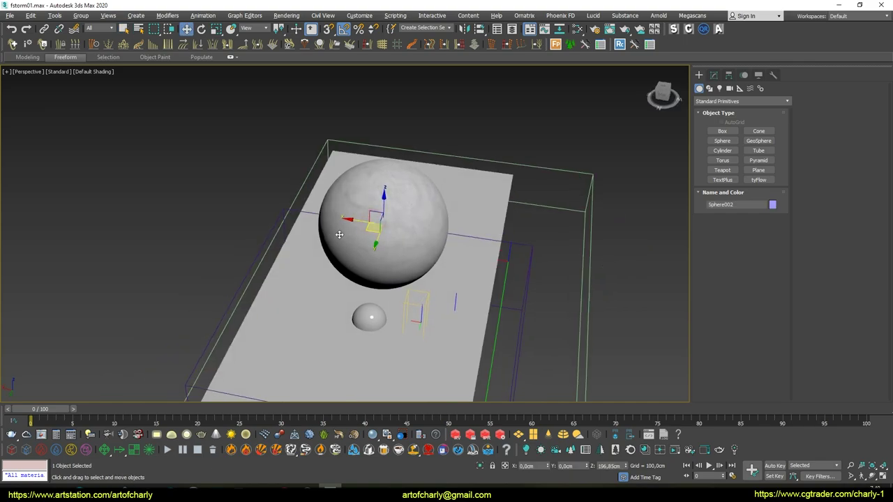
key(alt+q)
click(713, 75)
click(742, 103)
click(721, 362)
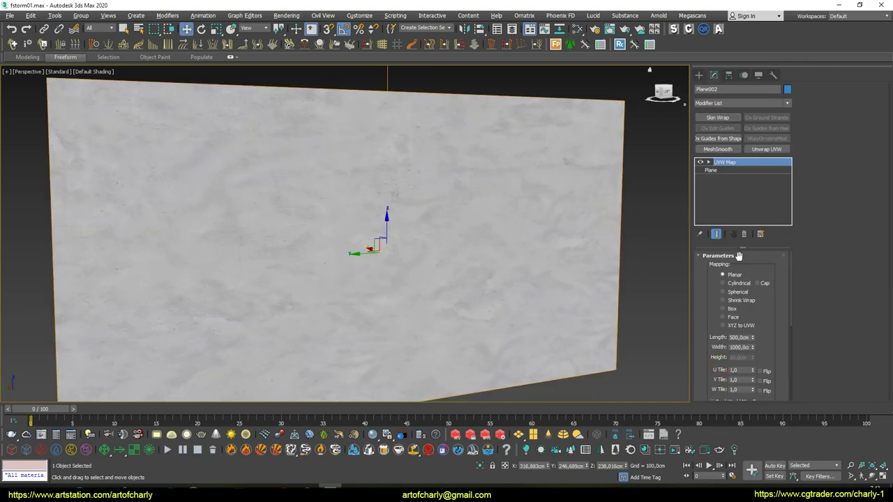
Step: Bitmap-fit the planar mapping to the grunge wall texture, undoing the plane fit
drag(718, 314, 710, 181)
click(726, 344)
double_click(88, 73)
scroll(424, 171, up, 3)
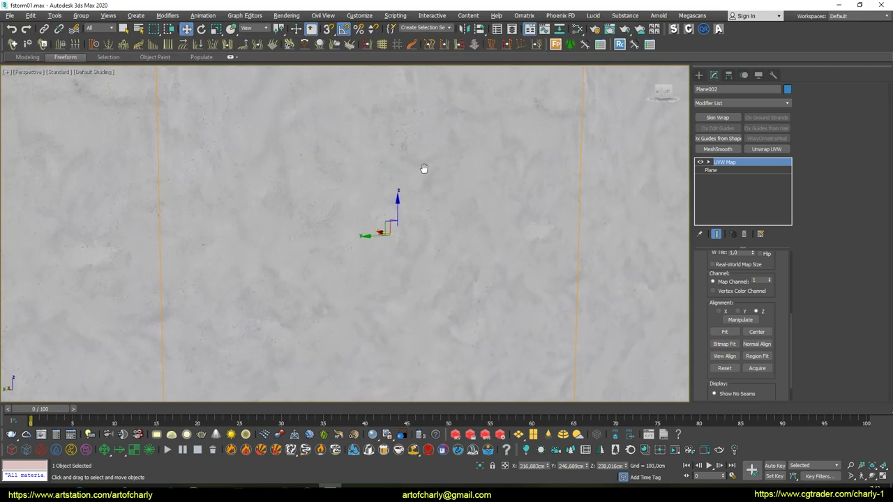
key(z)
drag(696, 363, 734, 338)
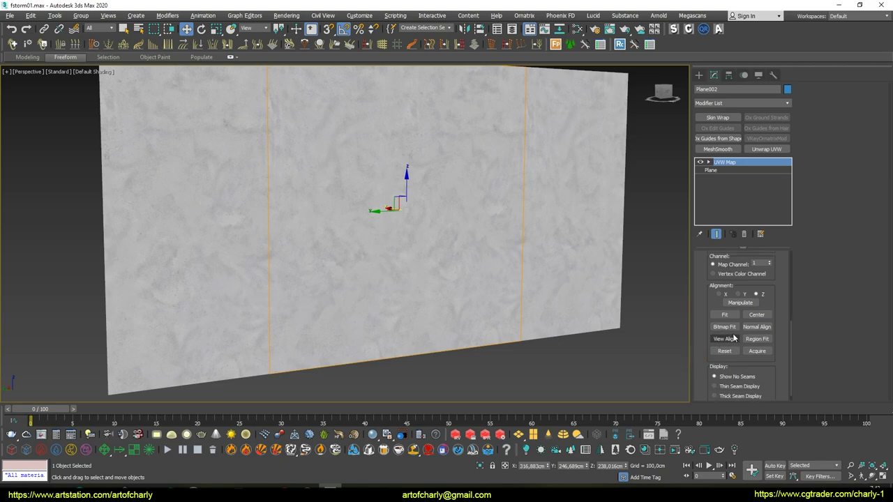
click(731, 317)
key(ctrl+z)
mouse_move(626, 298)
alt+middle_down()
mouse_move(364, 204)
mouse_move(425, 167)
alt+middle_up()
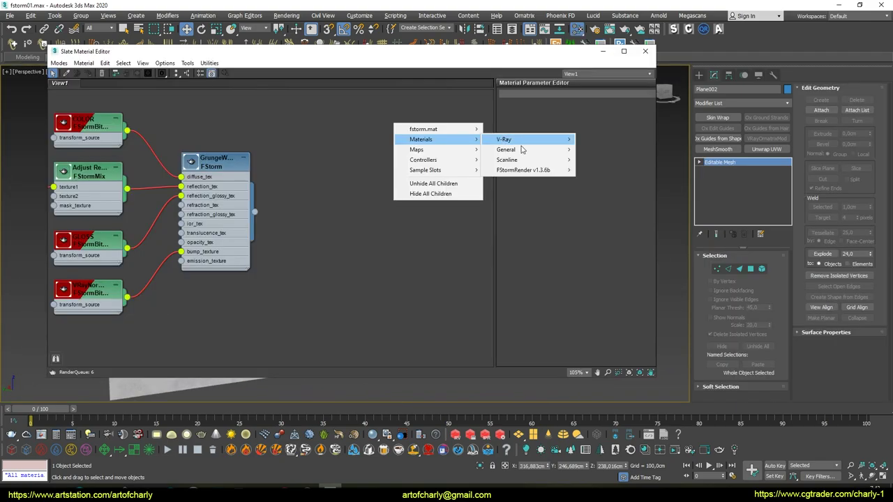
click(508, 172)
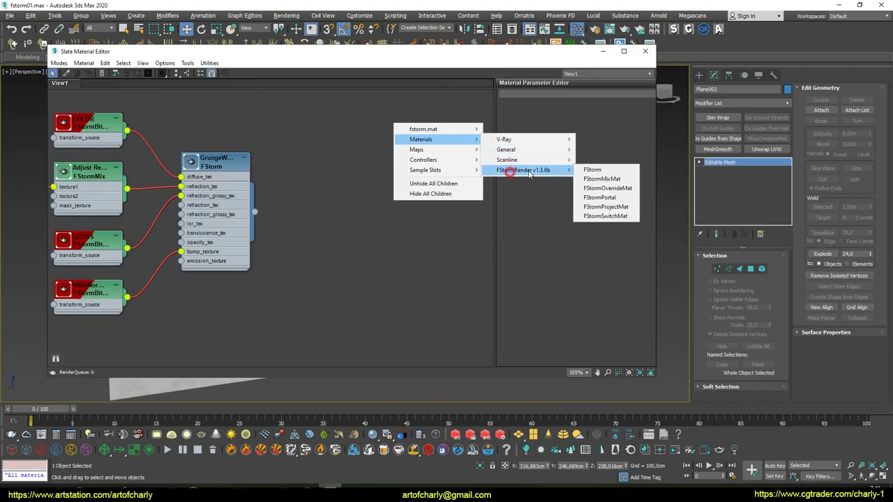
Step: Create an FStormProjectMat in Slate with GrungeWall038_3K as its base material
click(600, 206)
drag(401, 126, 394, 169)
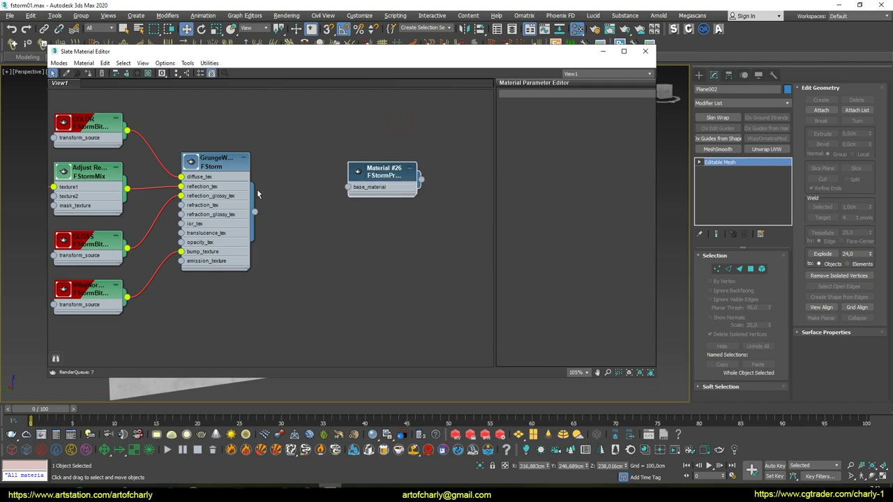
double_click(394, 178)
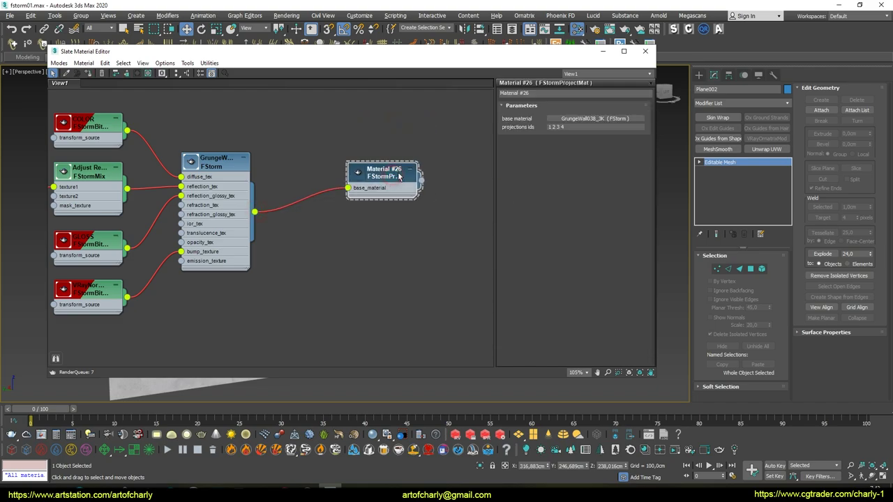
drag(395, 179, 364, 200)
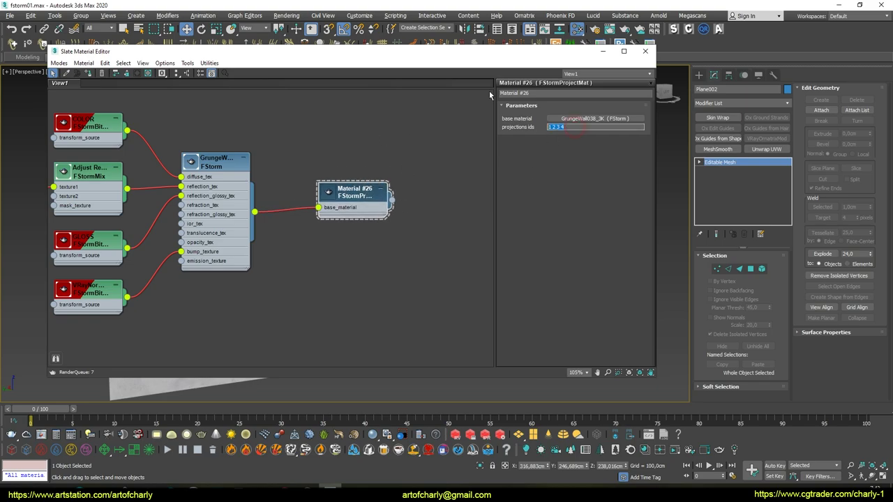
click(646, 51)
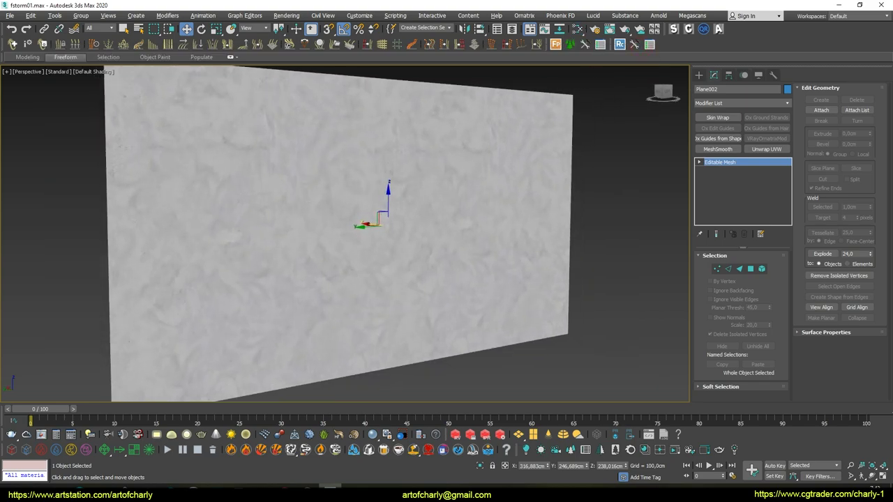
Step: Draw an FStormMatProjector box on the floor beside the wall
alt+middle_drag(309, 202, 462, 295)
drag(463, 295, 475, 299)
click(455, 382)
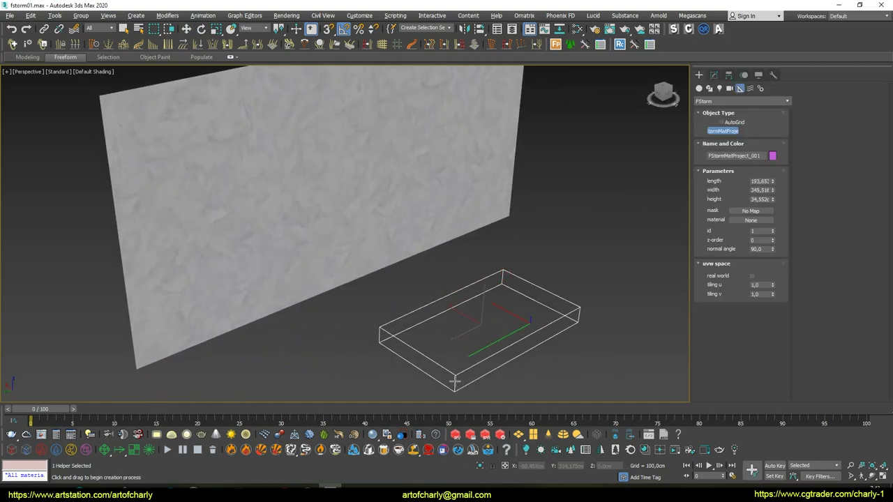
right_click(454, 381)
alt+middle_drag(394, 286, 222, 404)
Step: Search Poliigon for 'leak' and open Grunge Drips Rust Overlay 002's 3K download options
text(ak)
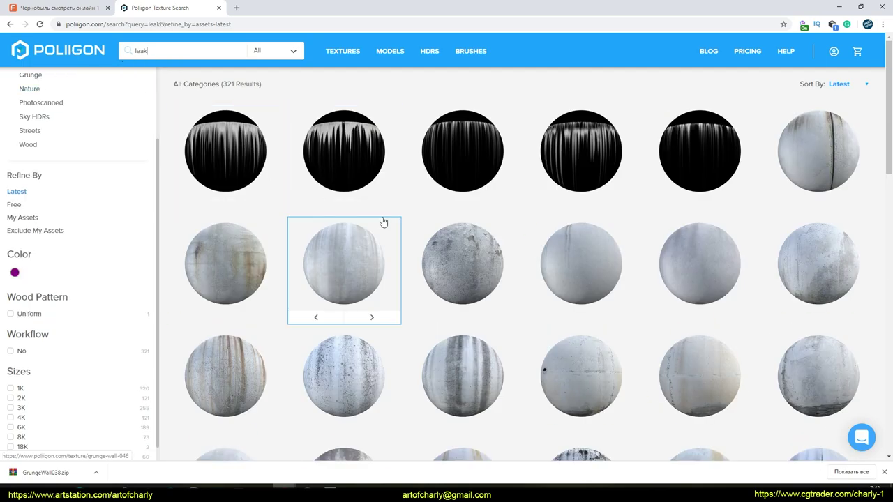
scroll(488, 220, down, 5)
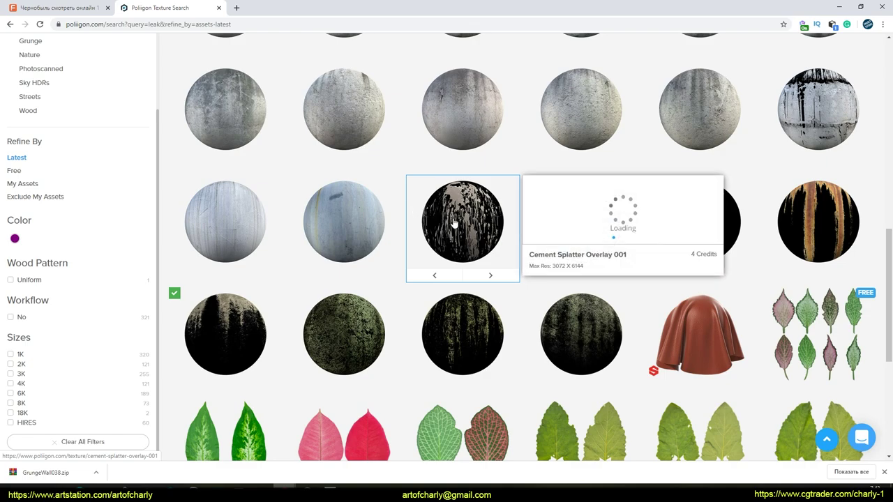
scroll(486, 227, down, 1)
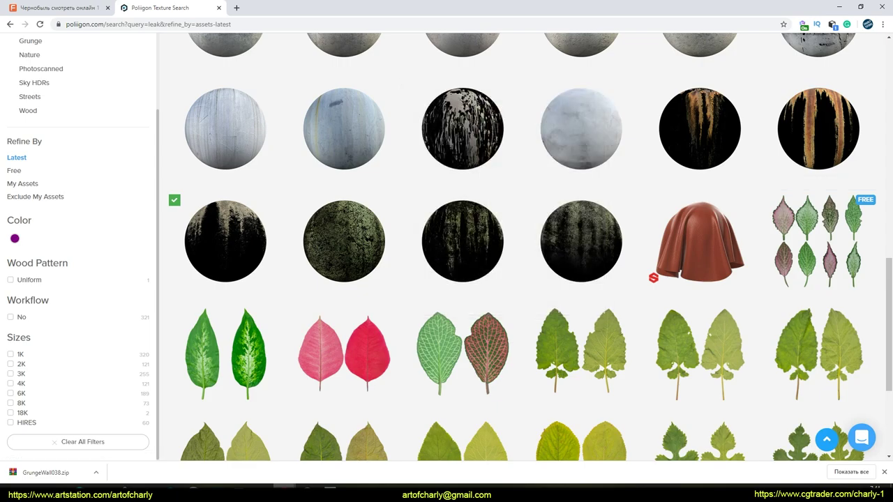
scroll(712, 254, up, 2)
click(712, 254)
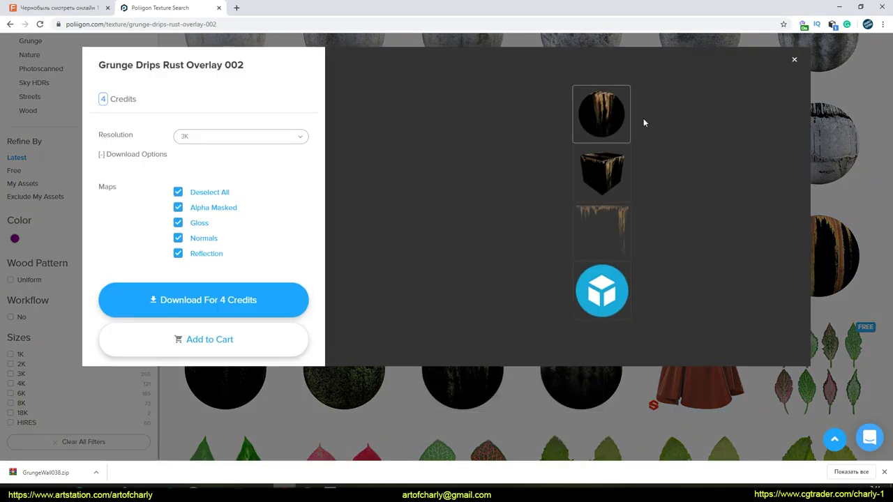
scroll(570, 260, down, 1)
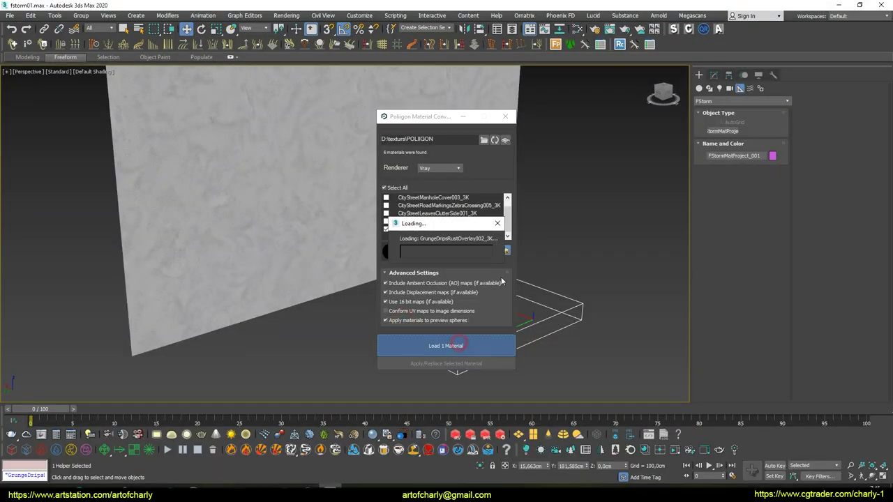
Step: Load the rust overlay and instance it into the projector's material slot
click(469, 253)
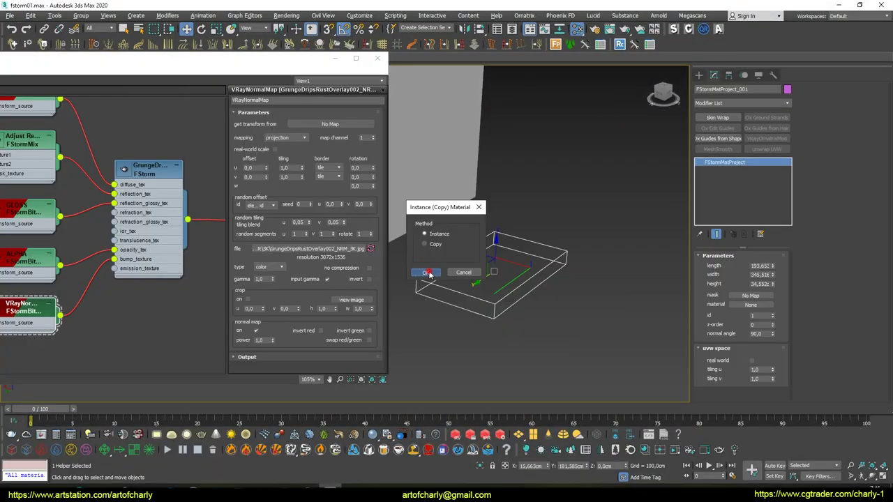
click(430, 273)
middle_drag(70, 325, 79, 248)
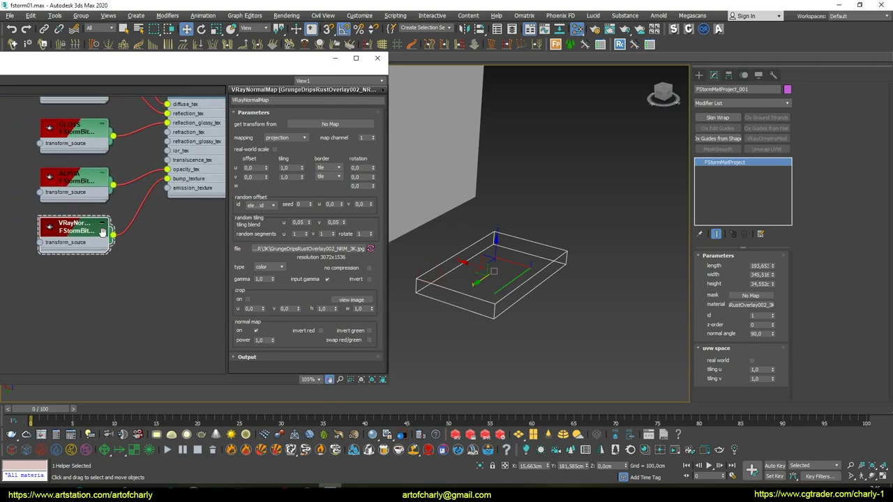
middle_drag(73, 202, 88, 216)
Step: Instance the rust overlay's ALPHA map as the projector's mask
drag(87, 208, 557, 252)
drag(760, 298, 758, 296)
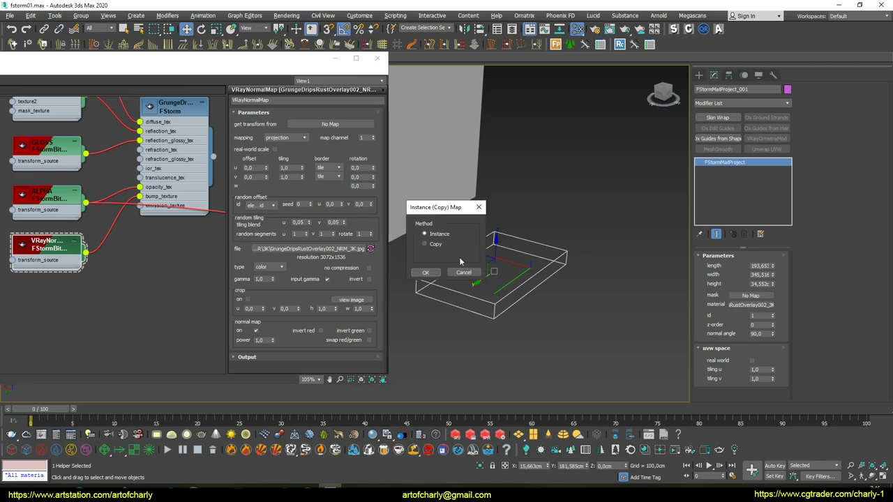
click(425, 272)
click(377, 61)
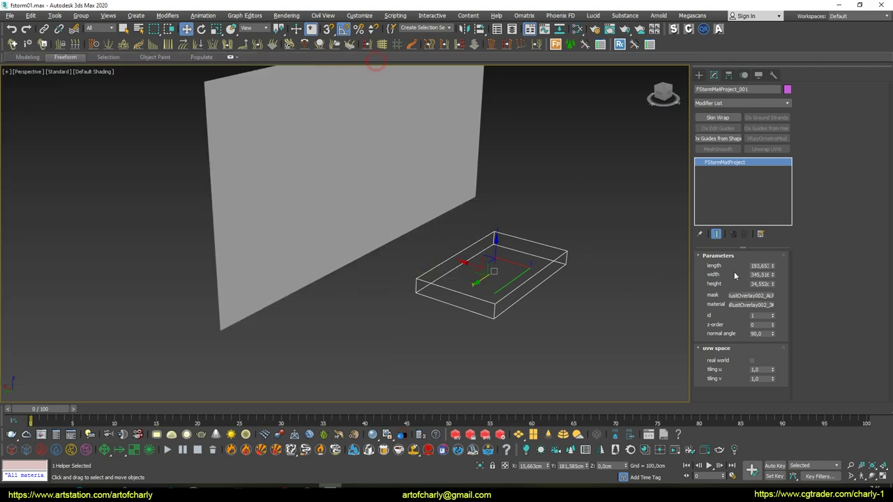
key(F10)
scroll(308, 267, up, 5)
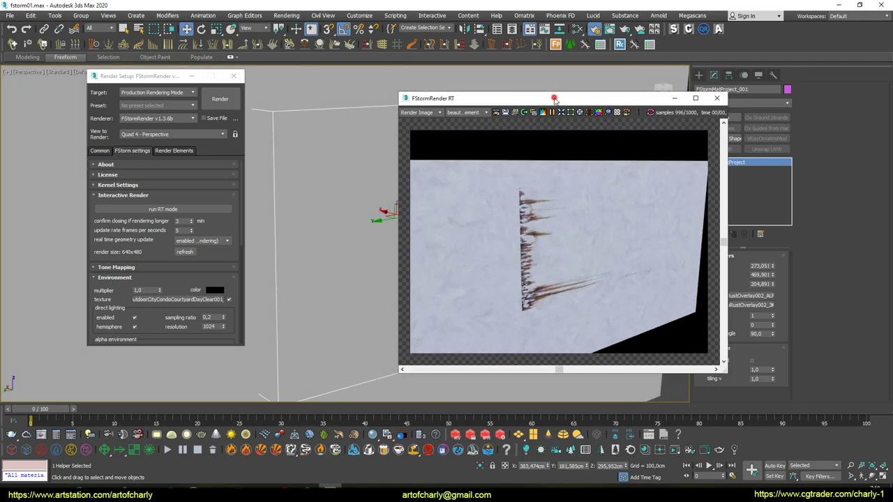
Step: Rotate the rust projector 90° on X and scale it up to cover the wall
drag(523, 98, 578, 73)
key(e)
drag(380, 208, 436, 186)
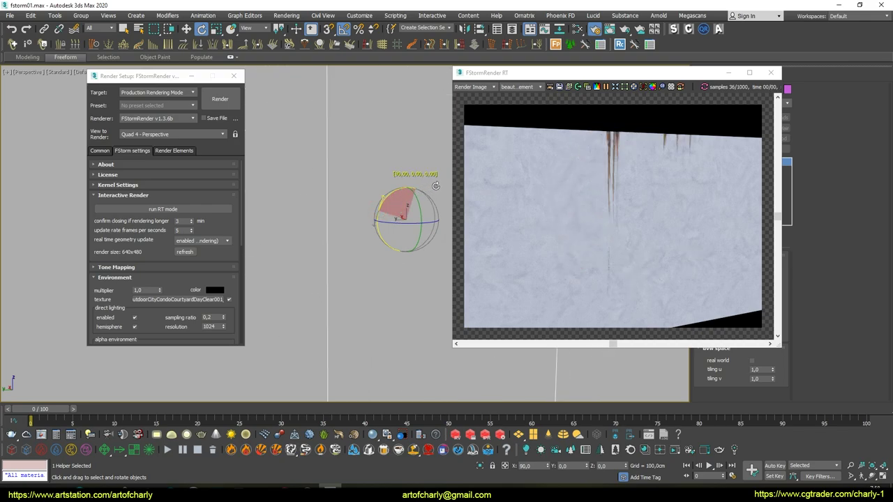
key(r)
mouse_move(436, 186)
mouse_down()
mouse_move(344, 208)
mouse_move(329, 187)
mouse_up()
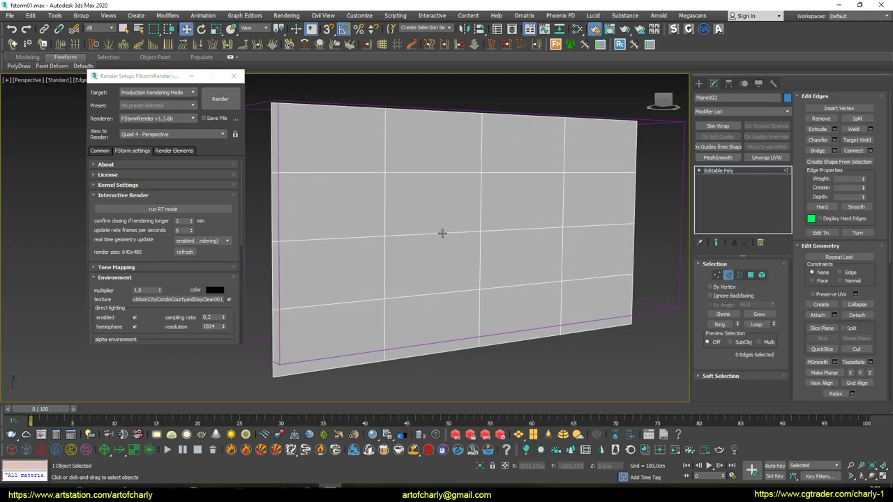
Step: Chamfer the wall's middle horizontal edge loop to 17.842cm wide
double_click(441, 233)
alt+middle_drag(442, 231, 489, 223)
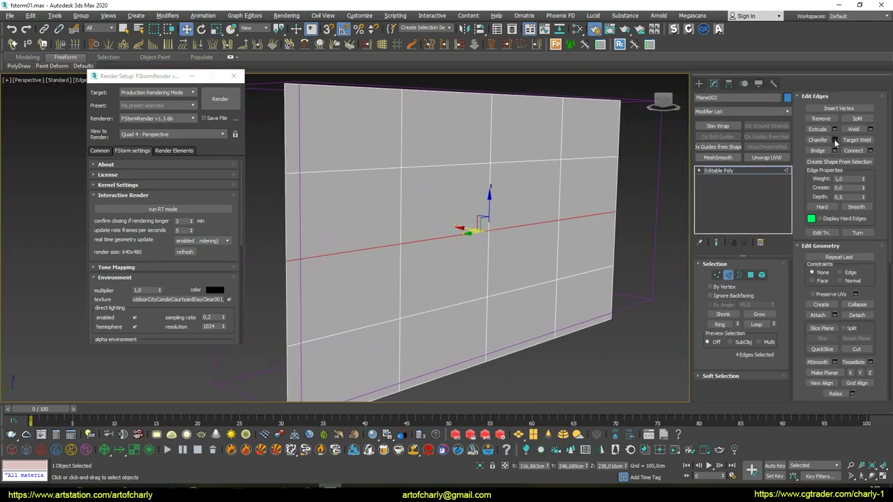
alt+middle_drag(413, 216, 421, 215)
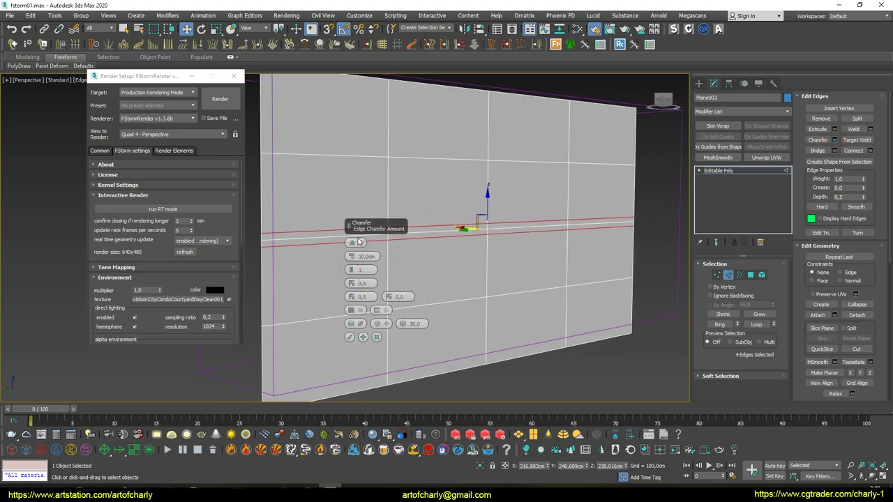
drag(353, 258, 356, 259)
click(351, 339)
alt+middle_drag(350, 339, 427, 255)
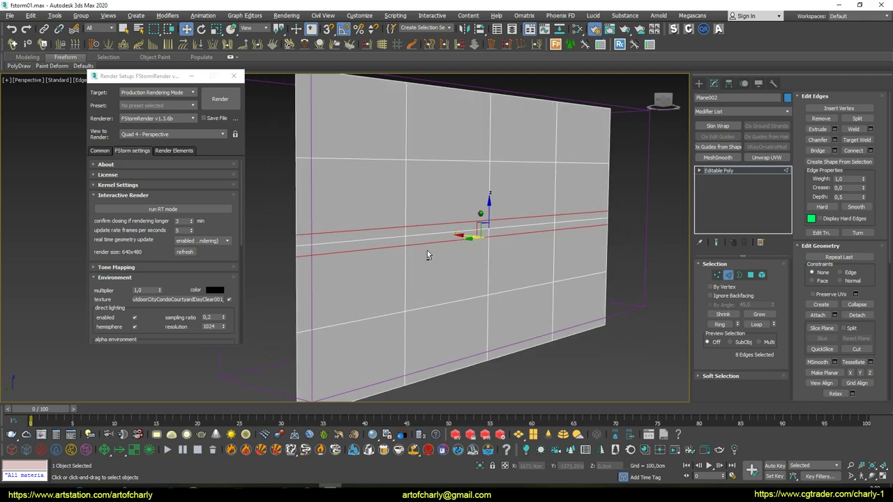
Step: Extrude the chamfered polygon band outward 13.741cm to form a ledge
key(4)
scroll(433, 237, up, 3)
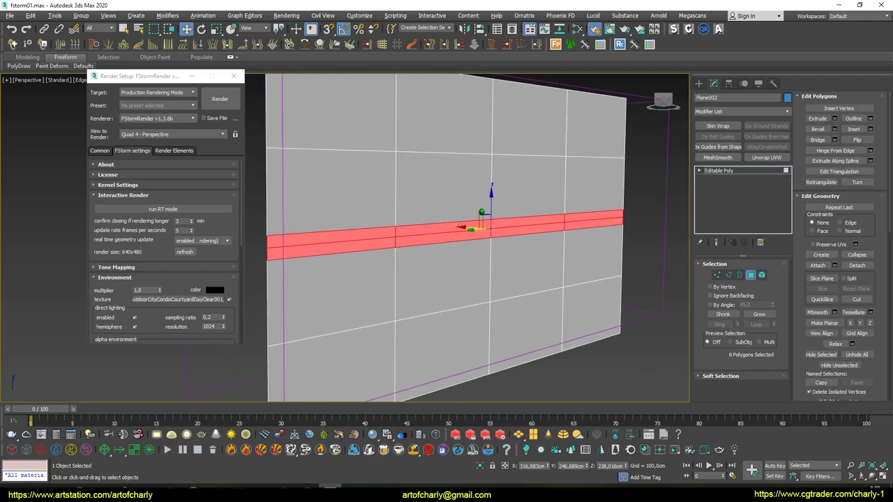
scroll(448, 225, up, 3)
key(shift+e)
alt+middle_drag(416, 233, 428, 239)
drag(350, 258, 356, 293)
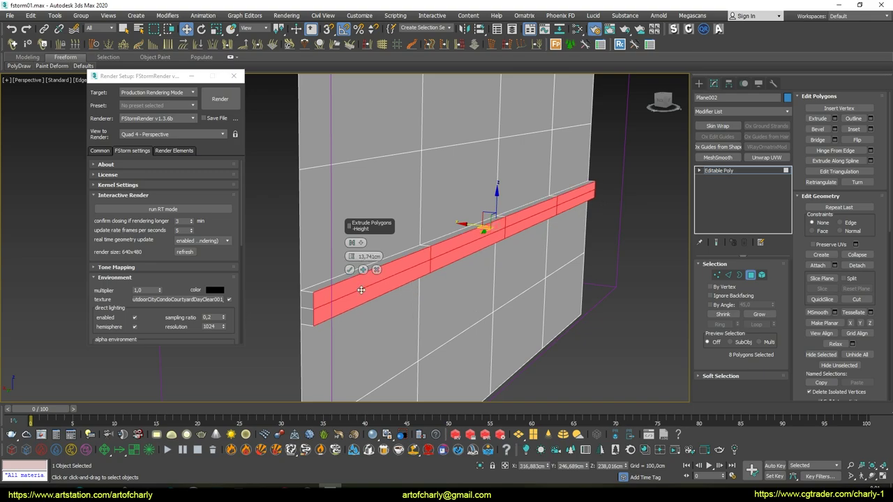
click(351, 269)
scroll(485, 234, up, 5)
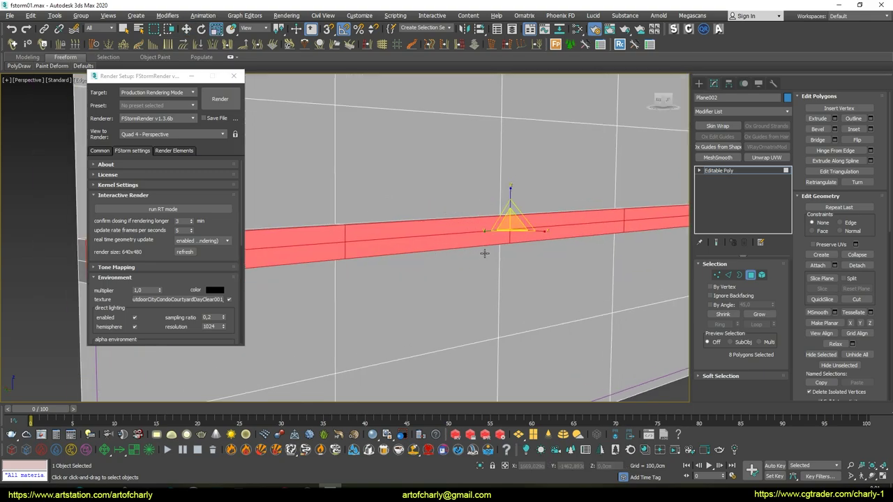
scroll(499, 253, down, 2)
scroll(500, 253, down, 2)
mouse_move(500, 253)
alt+middle_down()
mouse_move(385, 245)
mouse_move(488, 230)
alt+middle_up()
Step: Chamfer the ledge edges at 2.158cm with 3 segments
key(2)
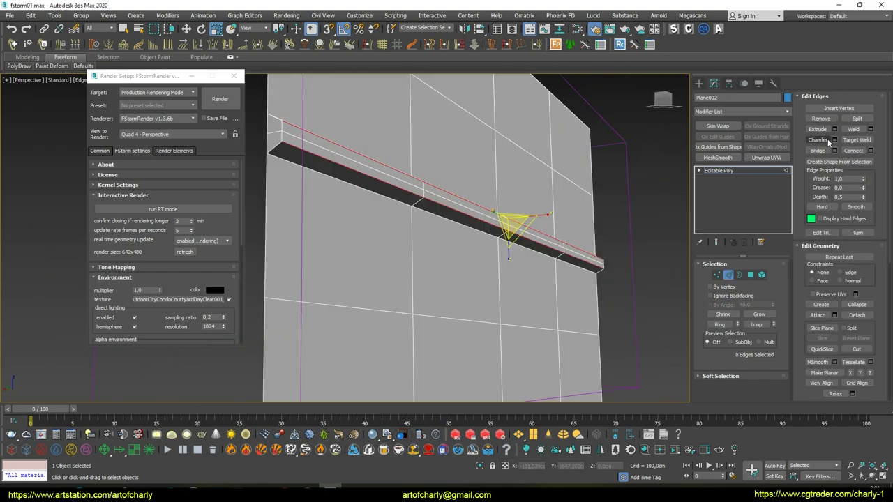
click(834, 141)
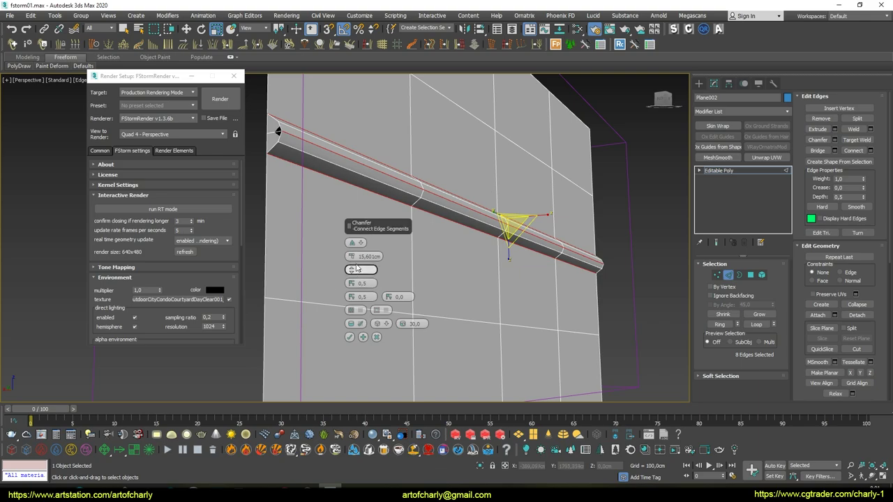
drag(352, 257, 353, 260)
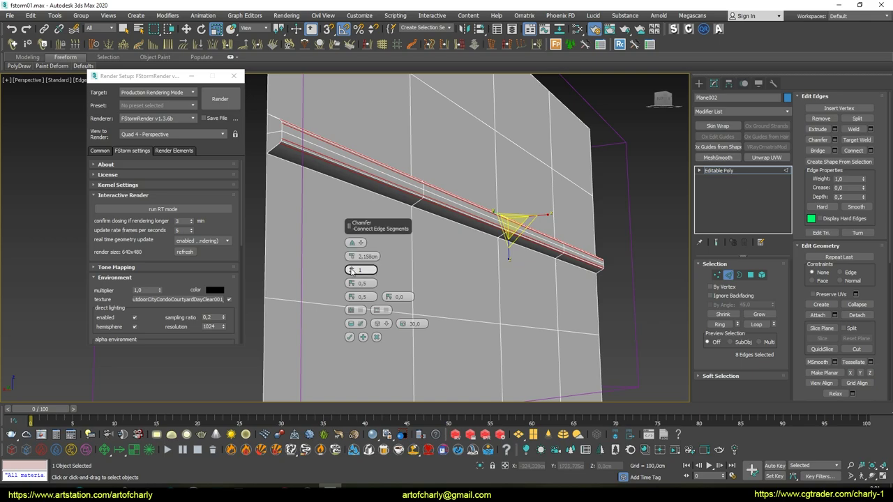
drag(351, 270, 351, 265)
click(349, 337)
Step: Delete the two end polygons of the ledge
alt+middle_drag(415, 247, 421, 244)
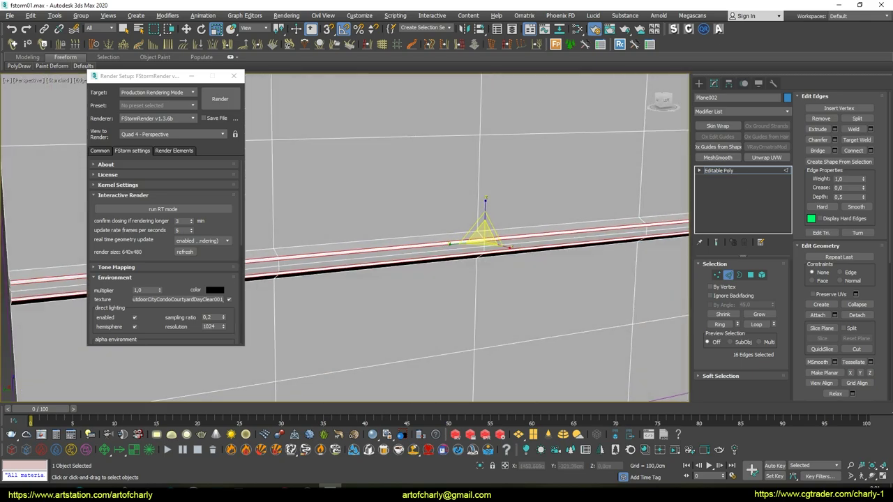
key(4)
click(327, 276)
click(325, 288)
mouse_move(325, 288)
alt+middle_down()
mouse_move(463, 259)
mouse_move(388, 265)
alt+middle_up()
click(356, 271)
ctrl+click(361, 282)
key(Delete)
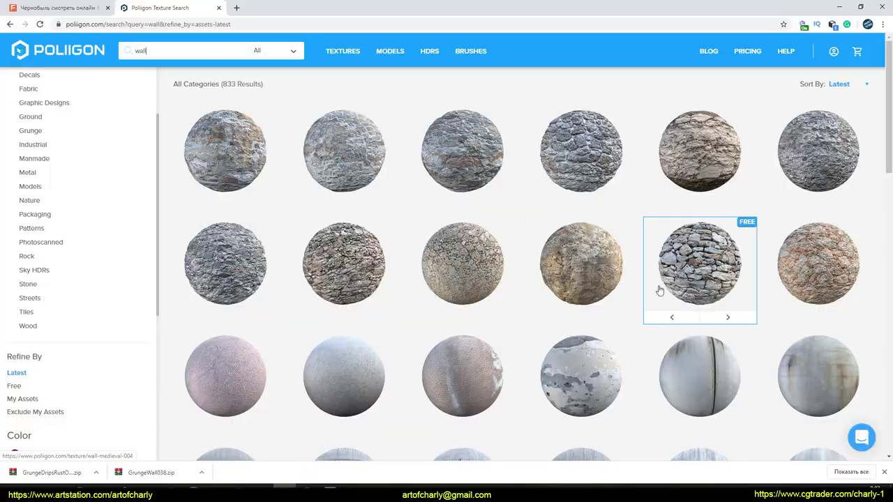
Step: Open the Wall Medieval 004 texture page on Poliigon
click(624, 236)
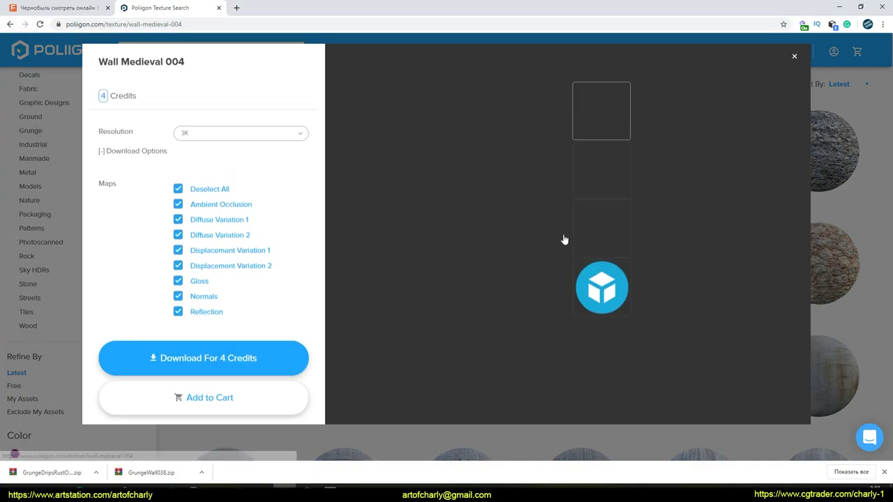
scroll(573, 245, down, 2)
scroll(572, 224, up, 2)
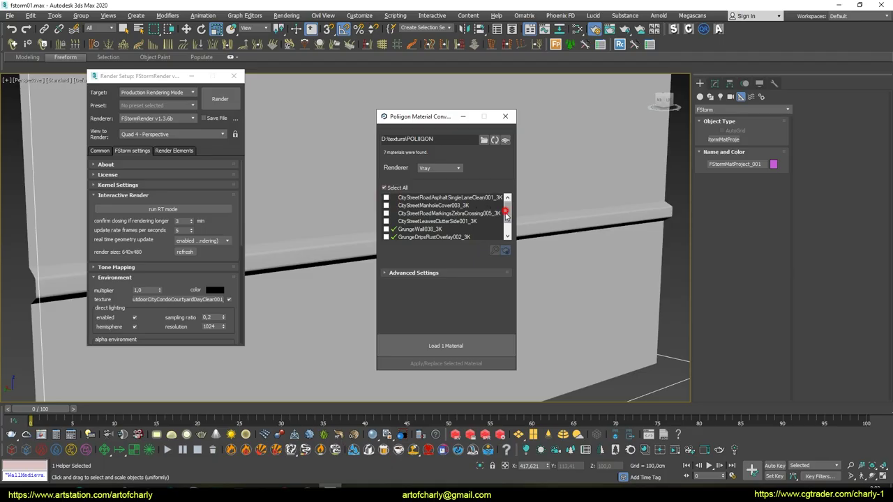
Step: Load WallMedieval004_3K with the Poliigon converter onto a preview sphere
drag(506, 217, 365, 240)
click(424, 230)
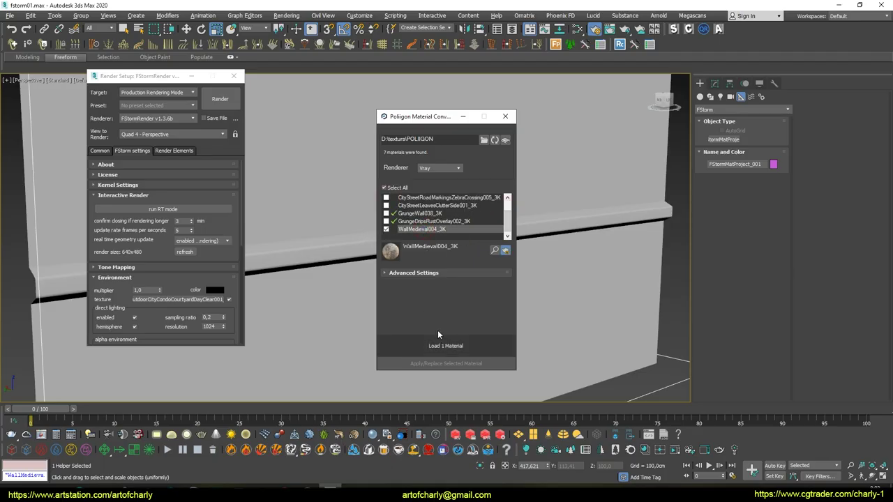
click(427, 274)
click(412, 324)
click(448, 347)
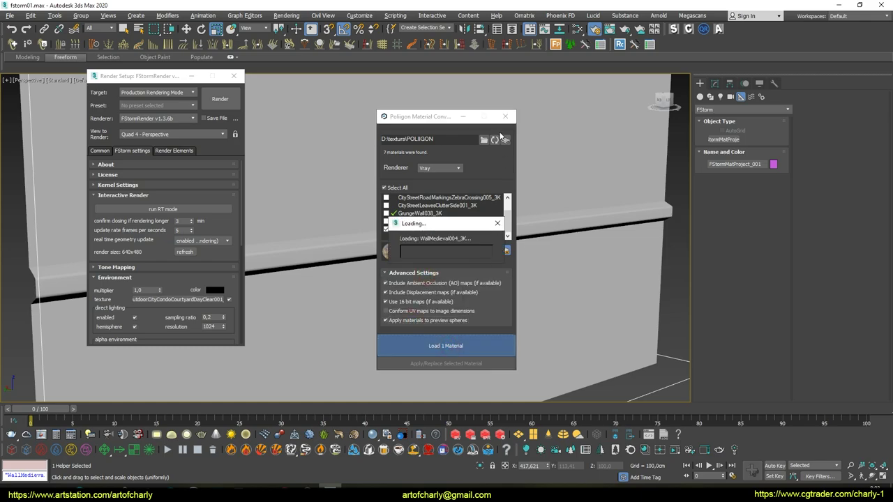
click(468, 254)
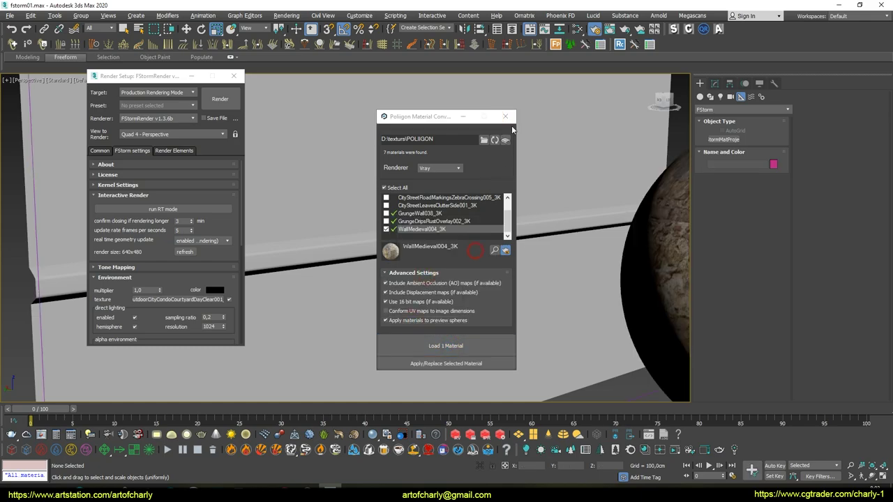
click(505, 117)
Step: Convert the scene's materials to FStorm from Render Setup Tools
scroll(118, 318, down, 10)
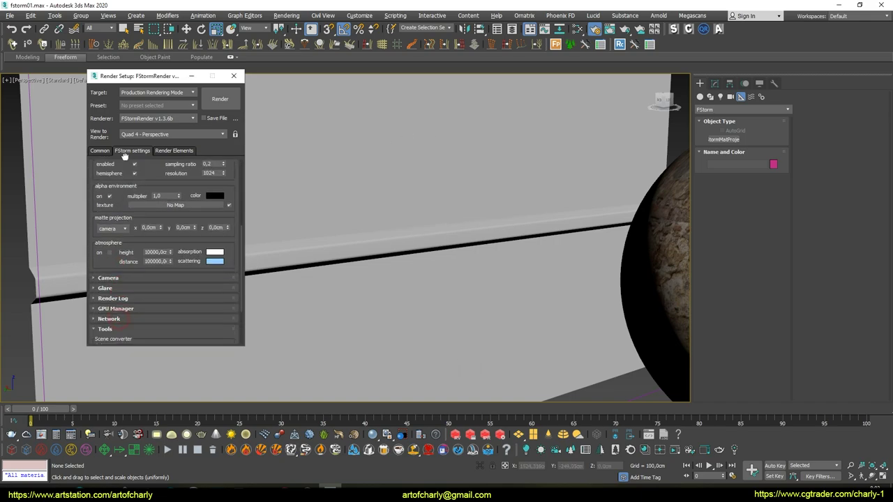
click(117, 297)
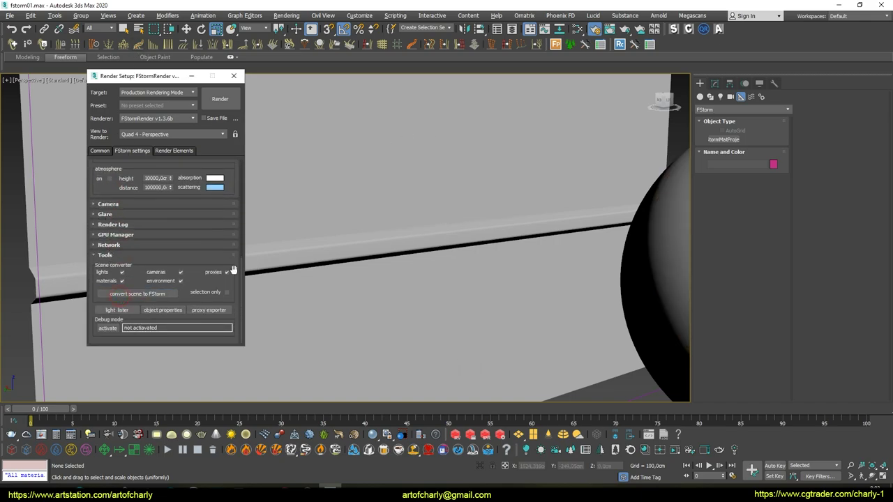
key(m)
scroll(150, 216, up, 2)
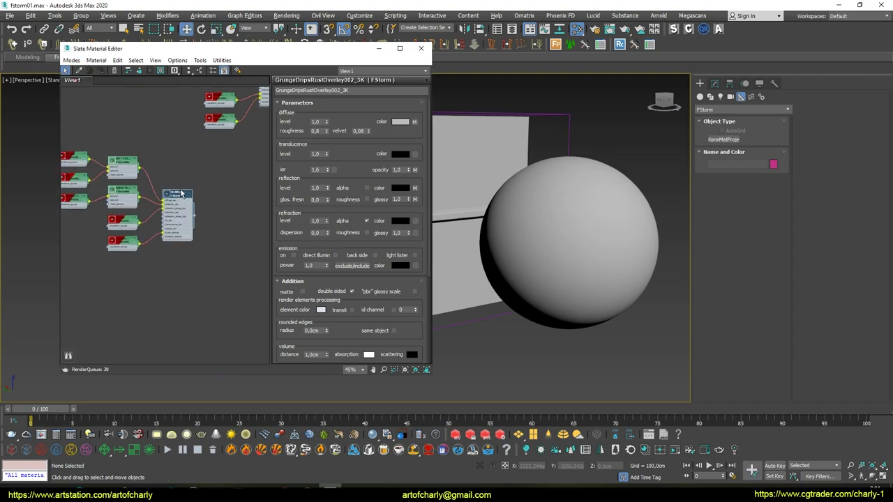
Step: Delete the WallMedieval preview sphere from the scene
scroll(151, 217, up, 1)
scroll(150, 216, up, 2)
double_click(179, 201)
click(563, 220)
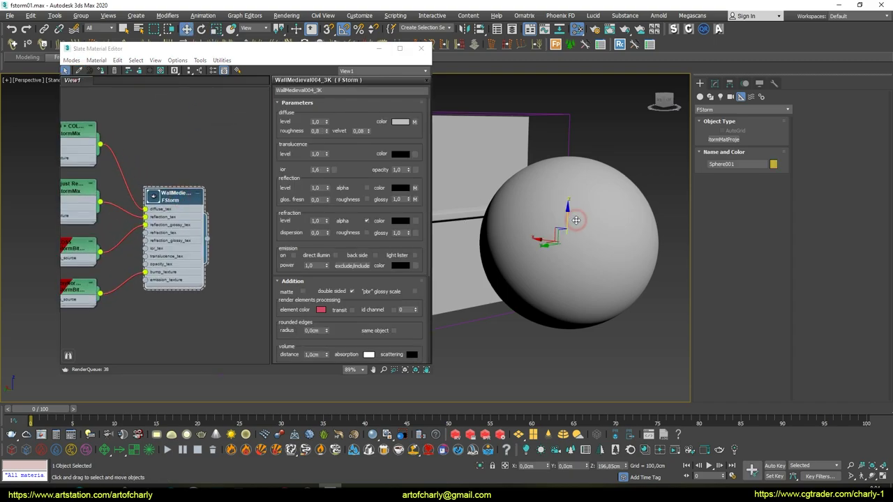
key(Delete)
Step: Draw an FStormMatProject box around the wall and Shift-drag a copy
click(569, 147)
mouse_move(569, 146)
alt+middle_down()
mouse_move(534, 192)
mouse_move(594, 195)
mouse_move(630, 181)
alt+middle_up()
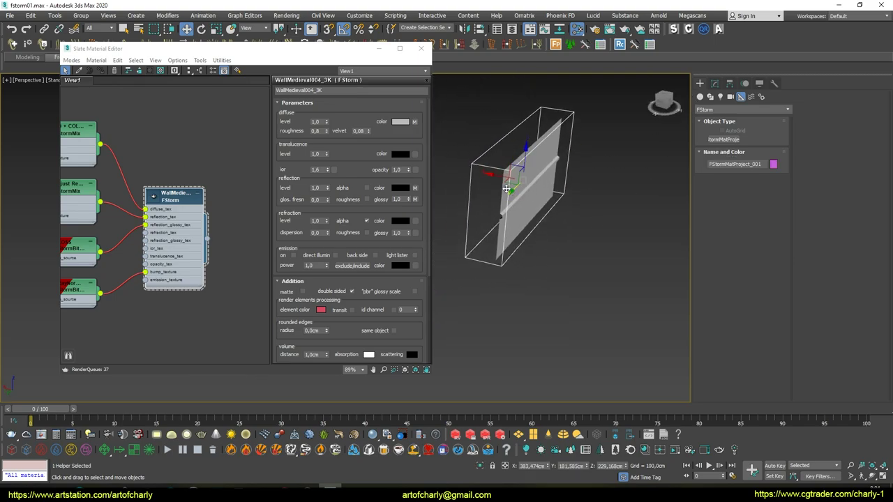
shift+drag(490, 175, 569, 190)
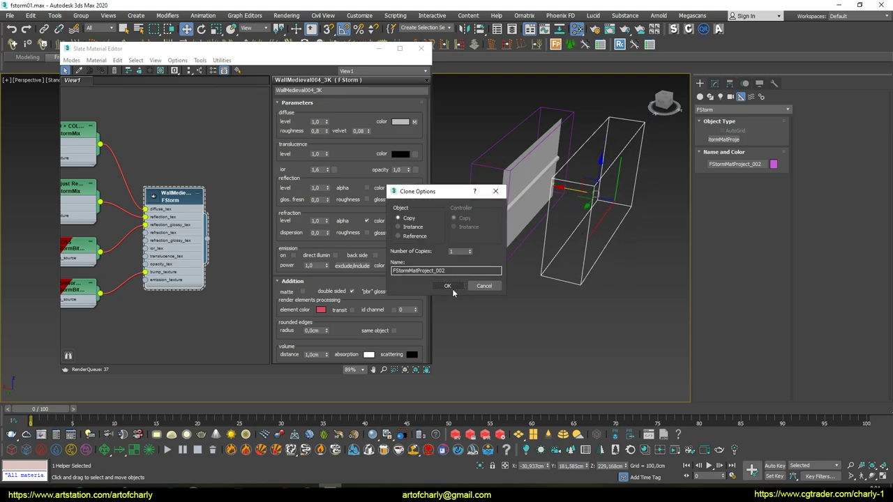
click(450, 287)
Step: Give FStormMatProject_002 id 2 and the WallMedieval004_3K material
click(714, 83)
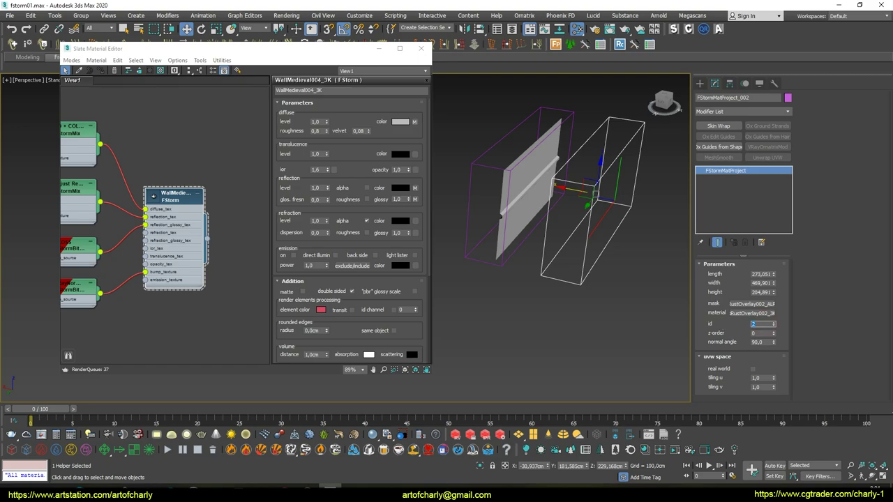
key(z)
drag(205, 243, 437, 244)
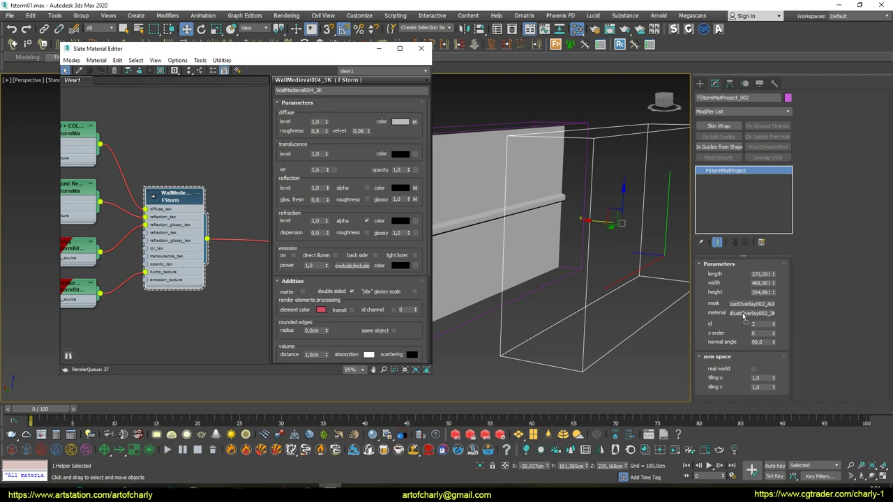
drag(744, 315, 745, 314)
click(425, 273)
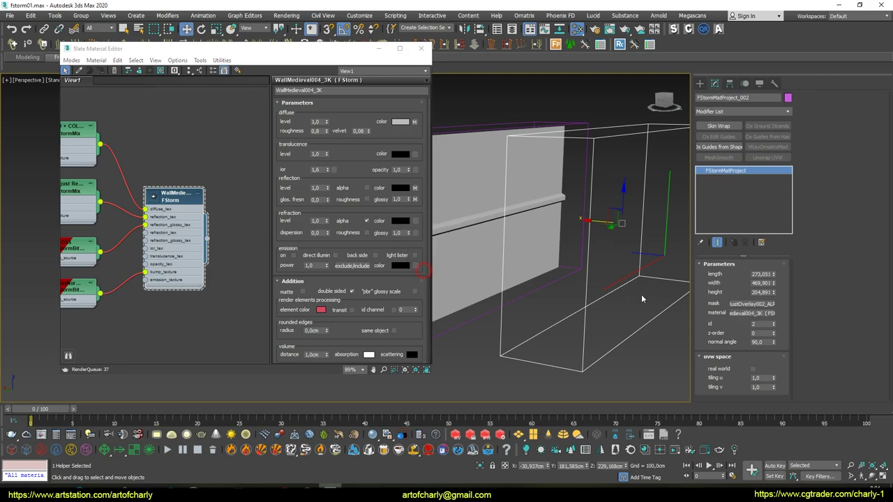
Step: Clear the second projector's mask and set the COLOR map to projection mapping
right_click(757, 310)
click(766, 329)
double_click(118, 145)
click(330, 127)
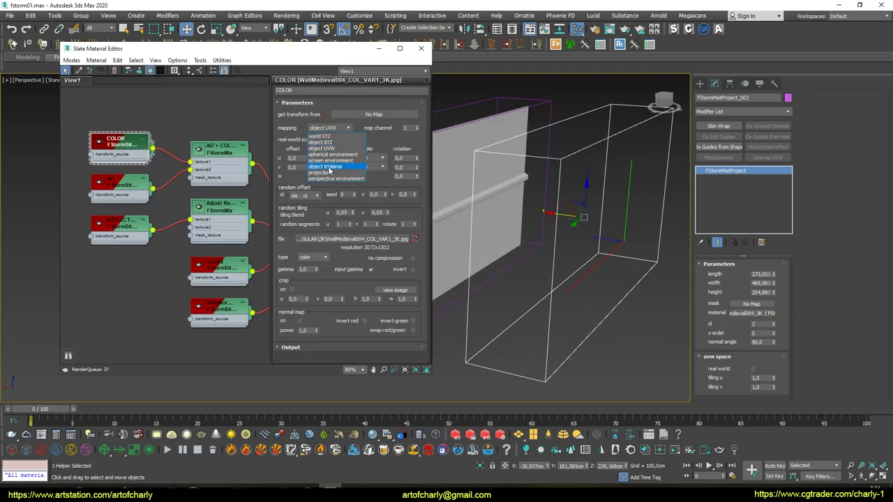
click(328, 172)
Step: Set the AO, REFLECTION and GLOSS maps' mapping to projection
double_click(128, 184)
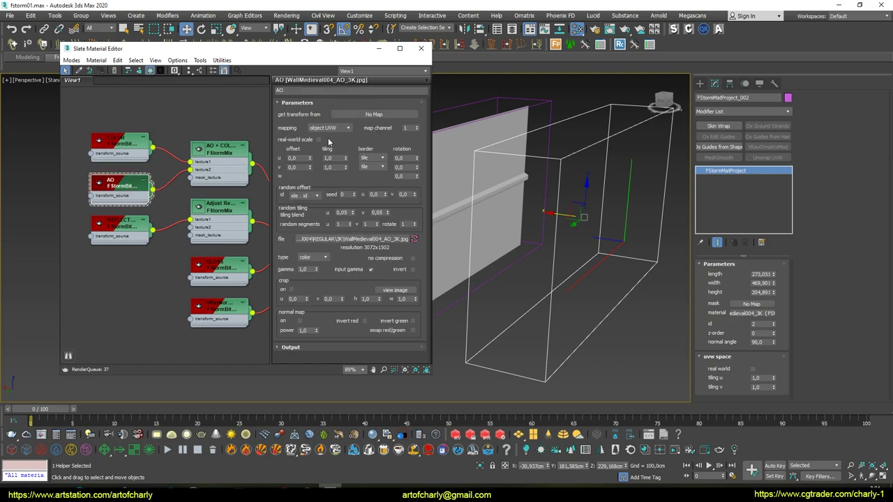
click(330, 127)
click(329, 174)
double_click(129, 231)
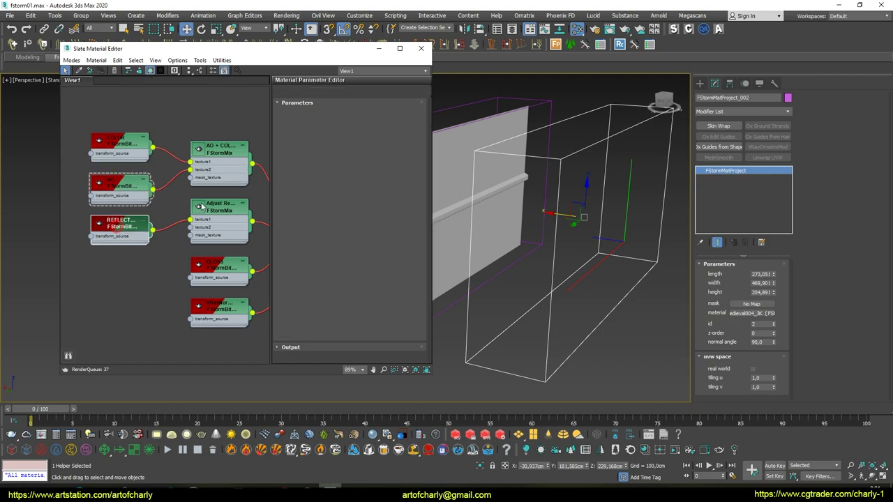
click(330, 128)
click(328, 172)
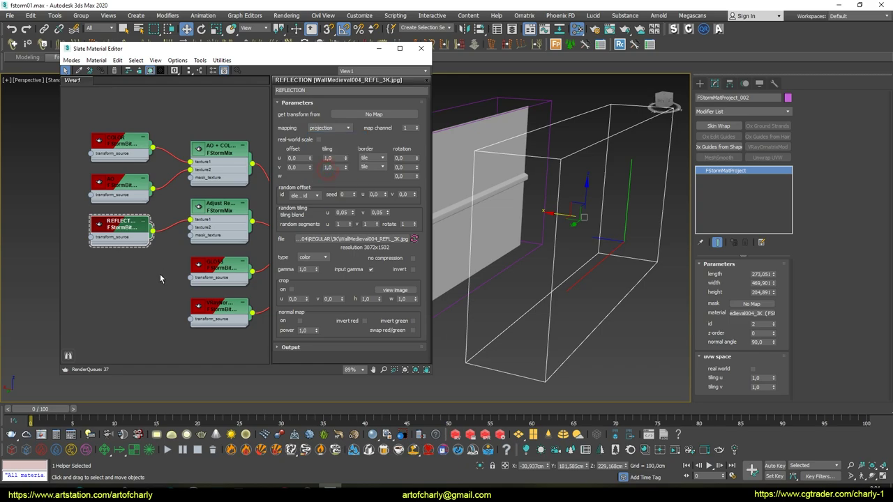
middle_drag(213, 269, 155, 252)
double_click(155, 253)
click(330, 128)
click(329, 171)
Step: Set the normal map's mapping to projection and check its image file
double_click(152, 293)
click(330, 128)
click(326, 171)
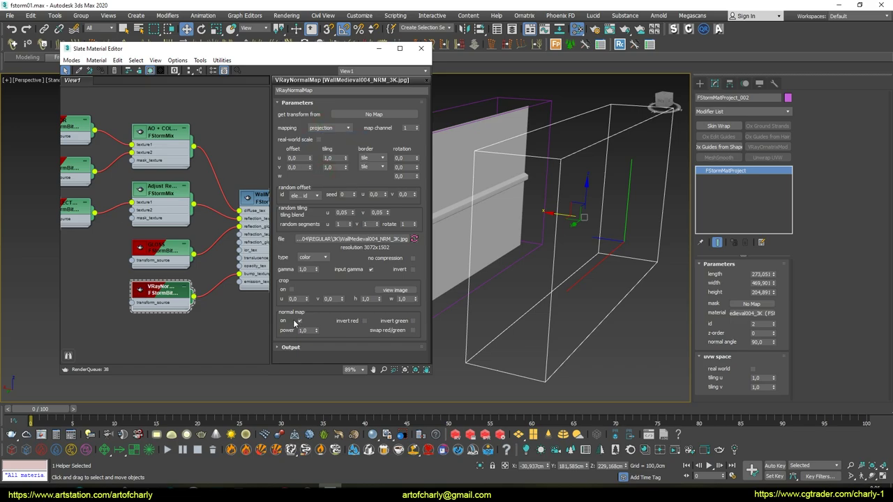
click(352, 240)
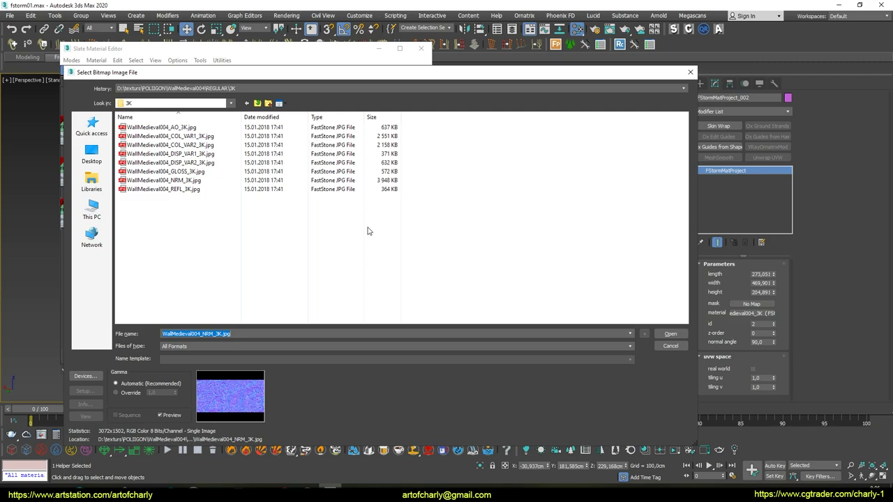
click(682, 337)
Step: Review WallMedieval004_3K's parallax bump at 30 samples, then close Slate
double_click(254, 197)
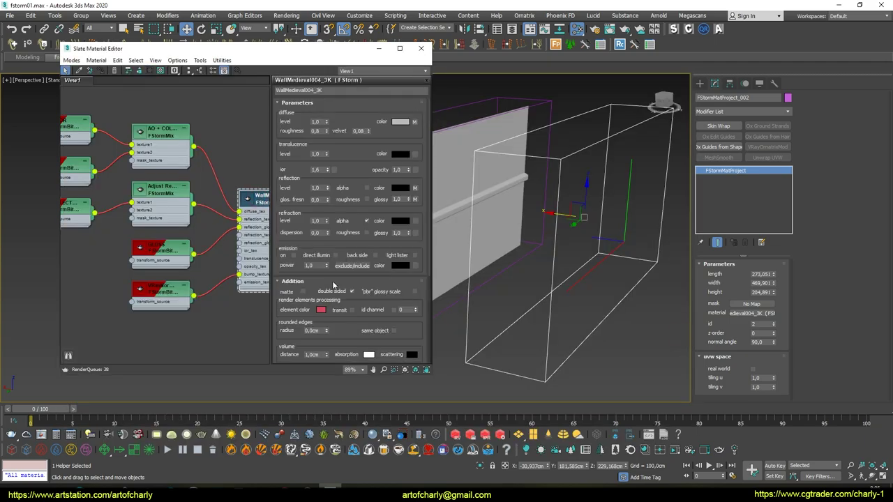
scroll(298, 297, down, 4)
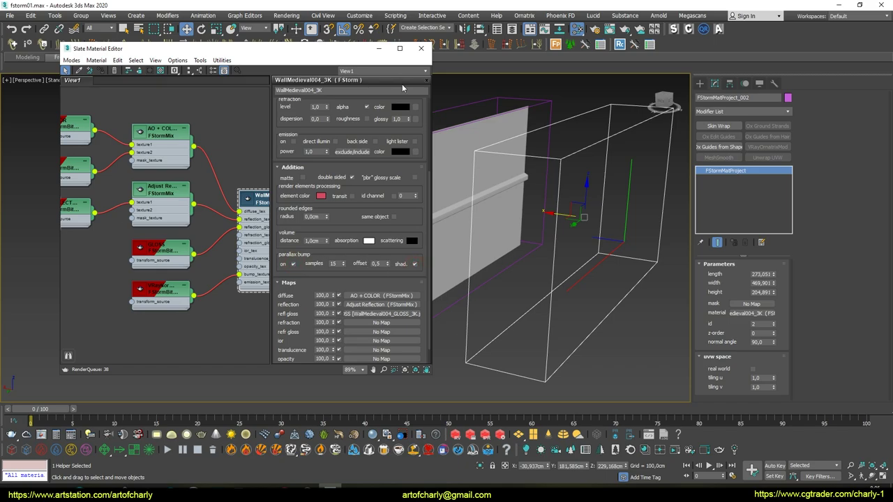
click(421, 48)
alt+middle_drag(411, 249, 349, 253)
click(286, 15)
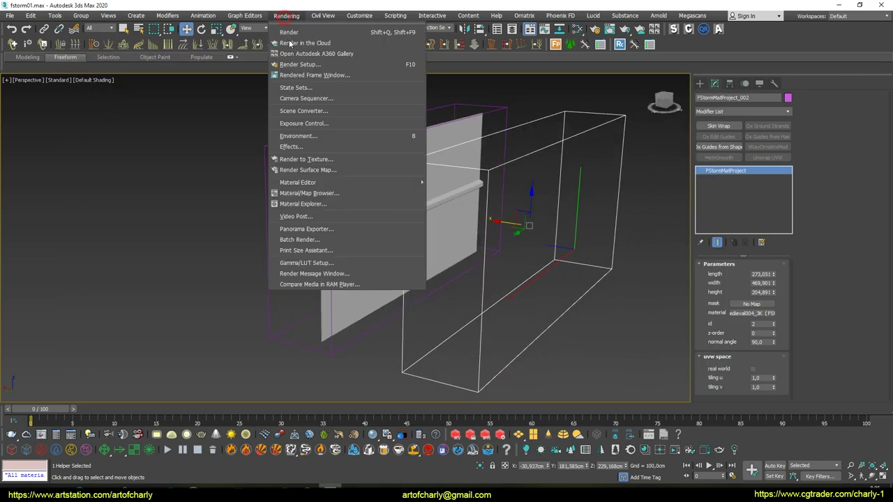
Step: Start the FStorm RT render and slide the stone projection box to the left
click(297, 64)
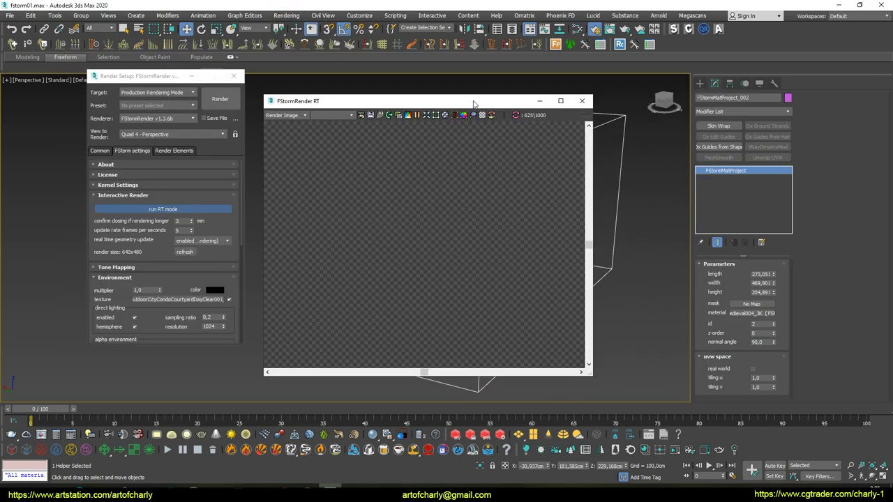
drag(474, 104, 232, 90)
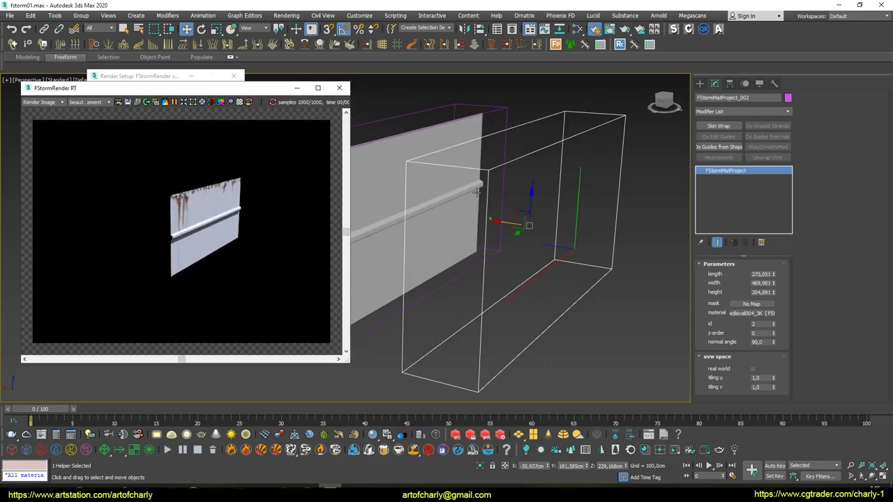
drag(505, 224, 418, 203)
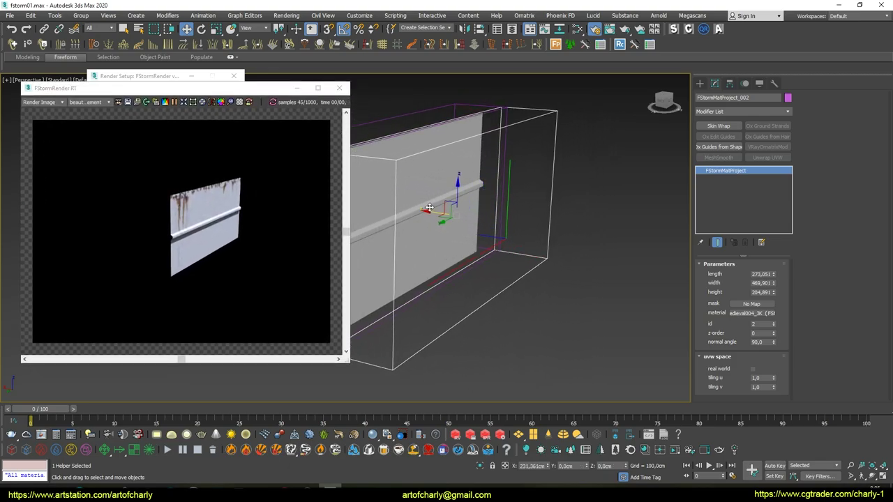
alt+middle_drag(417, 204, 536, 213)
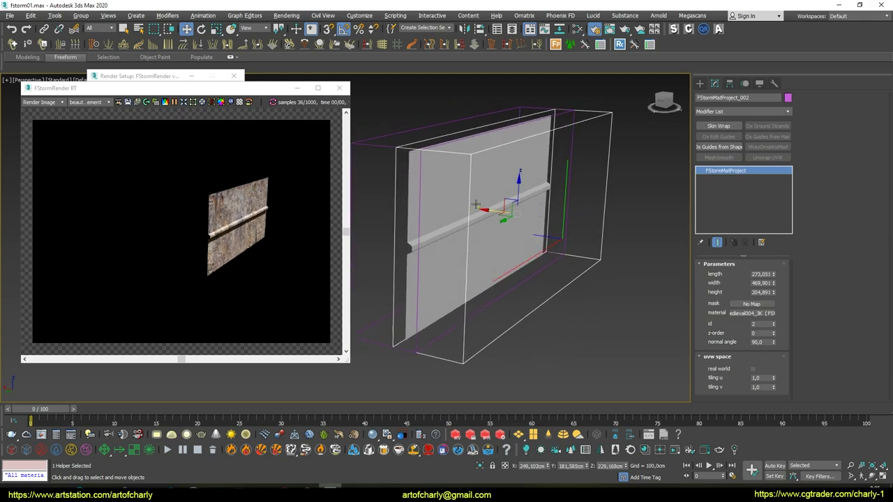
scroll(513, 204, up, 3)
scroll(513, 205, up, 2)
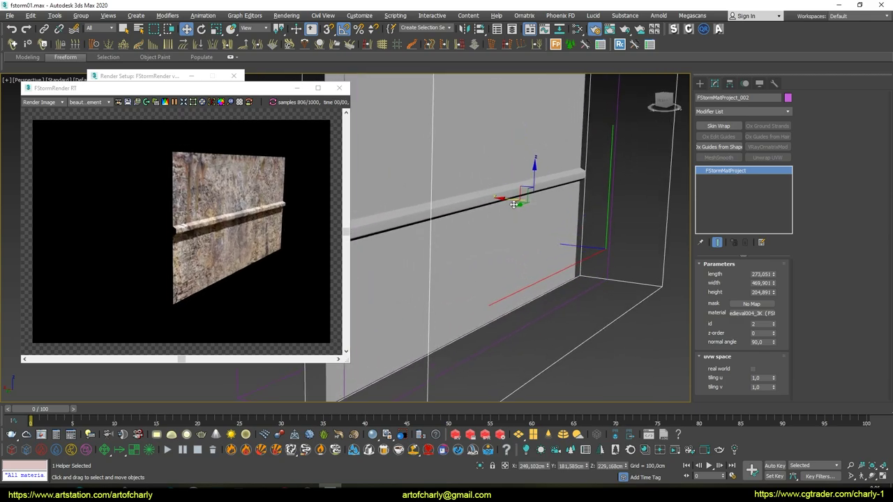
alt+middle_drag(484, 213, 507, 208)
Step: Lower the stone projection box so stone covers the wall below the trim
drag(533, 171, 532, 305)
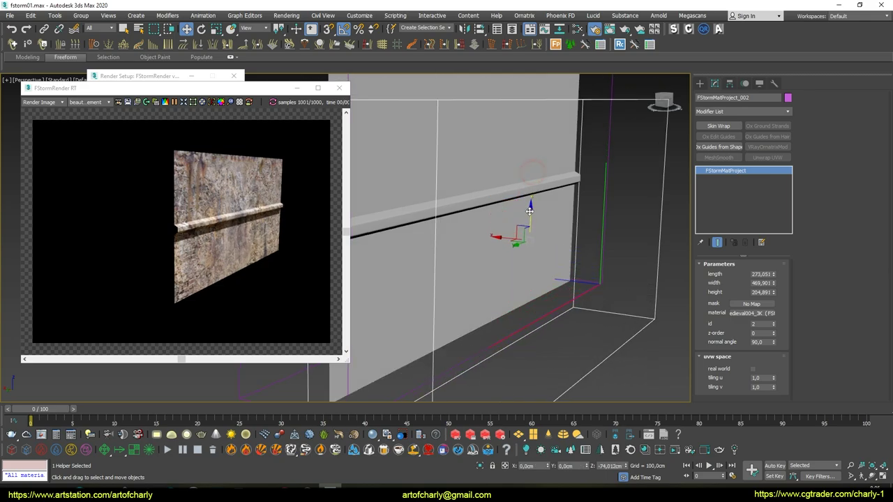
mouse_move(530, 303)
alt+middle_down()
mouse_move(526, 183)
mouse_move(515, 169)
mouse_move(505, 184)
alt+middle_up()
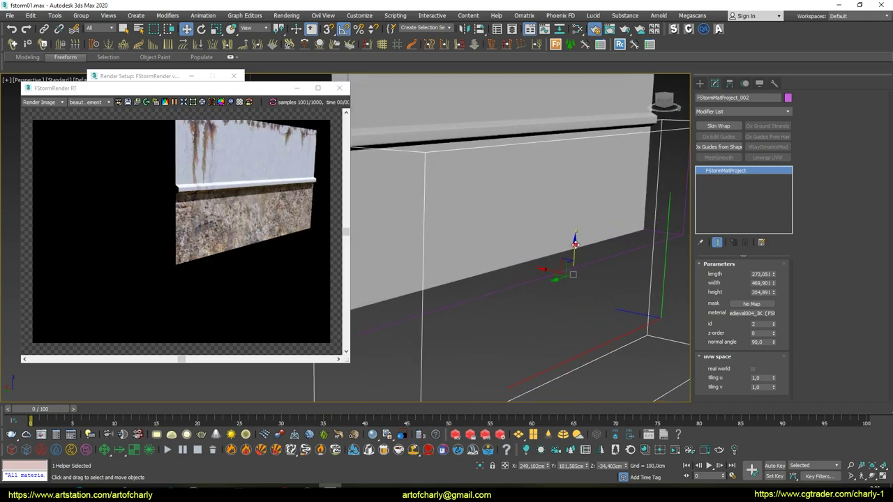
drag(575, 243, 576, 252)
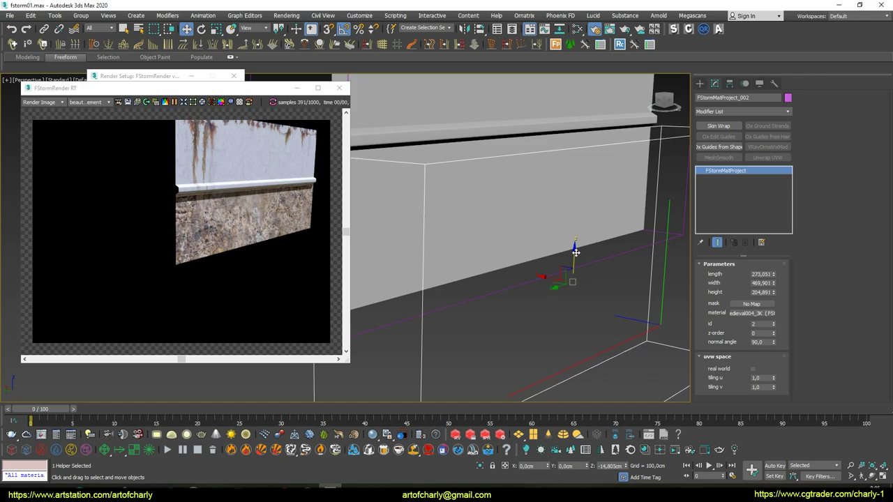
mouse_move(502, 181)
alt+middle_down()
mouse_move(510, 180)
mouse_move(479, 201)
alt+middle_up()
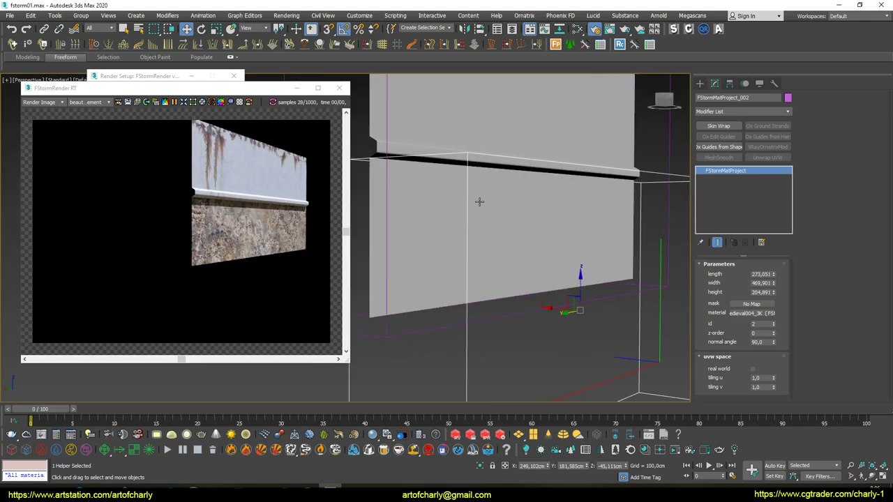
scroll(479, 202, up, 3)
scroll(479, 201, up, 3)
mouse_move(480, 201)
alt+middle_down()
mouse_move(486, 185)
mouse_move(474, 186)
mouse_move(493, 192)
alt+middle_up()
Step: Try a 5 cm bump on the WallMedieval004_3K stone material, then restore it to 10 cm
key(m)
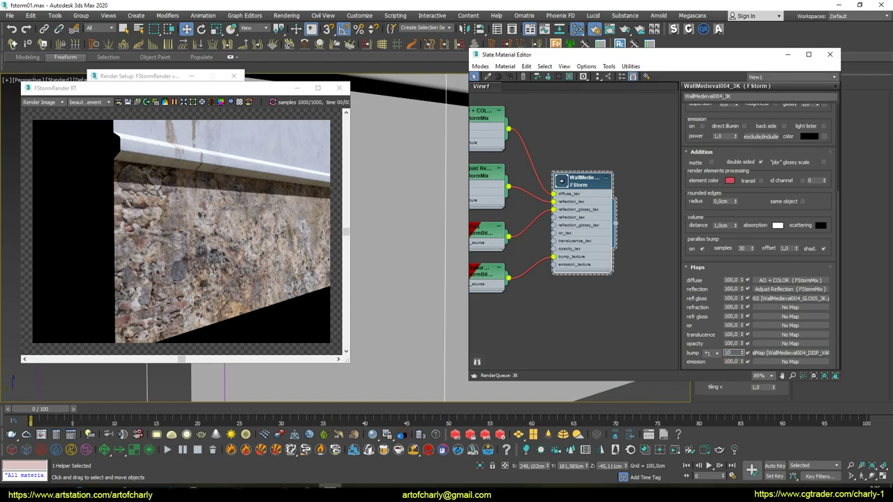
key(Return)
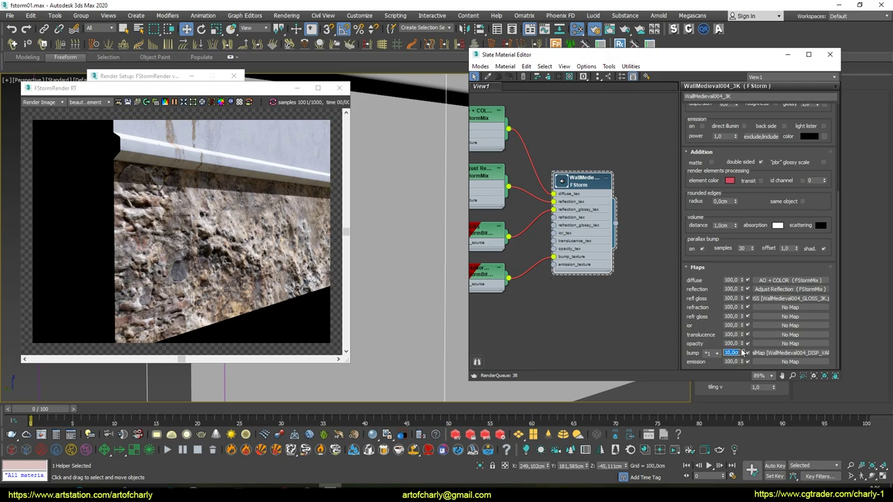
text(5)
key(Return)
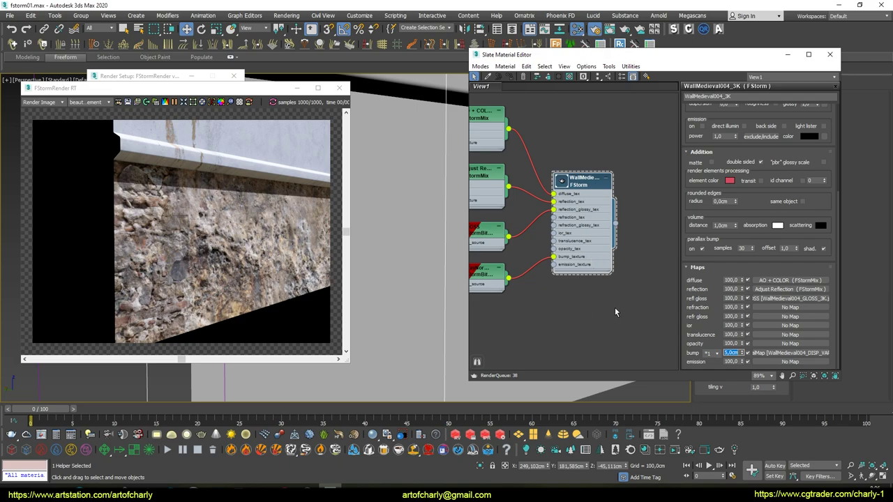
text(10)
key(Return)
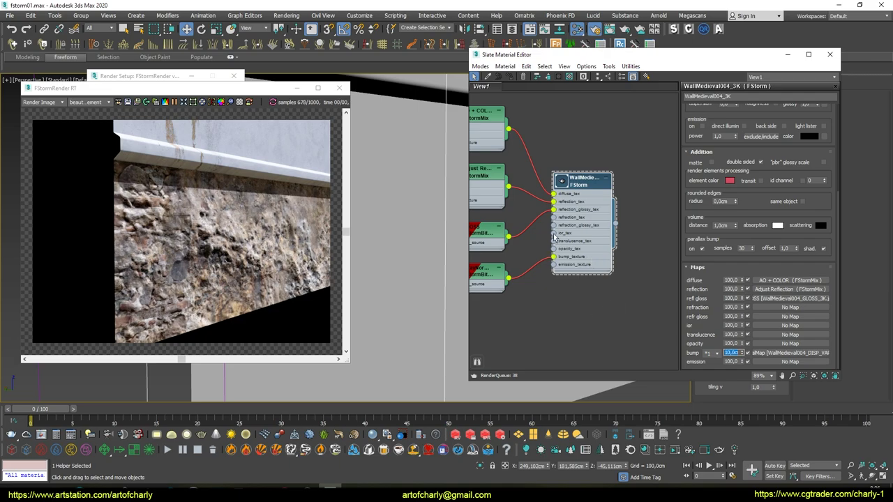
drag(594, 61, 688, 68)
mouse_move(439, 253)
alt+middle_down()
mouse_move(355, 240)
mouse_move(359, 249)
alt+middle_up()
mouse_move(457, 237)
alt+middle_down()
mouse_move(437, 221)
mouse_move(412, 243)
mouse_move(458, 251)
mouse_move(552, 243)
mouse_move(414, 249)
mouse_move(492, 246)
alt+middle_up()
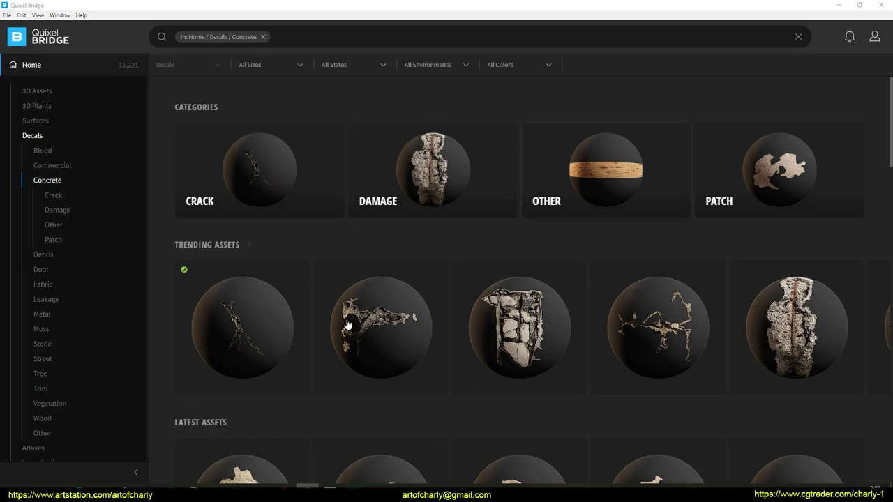
Step: Browse the Concrete Crack decals in Quixel Bridge
click(259, 164)
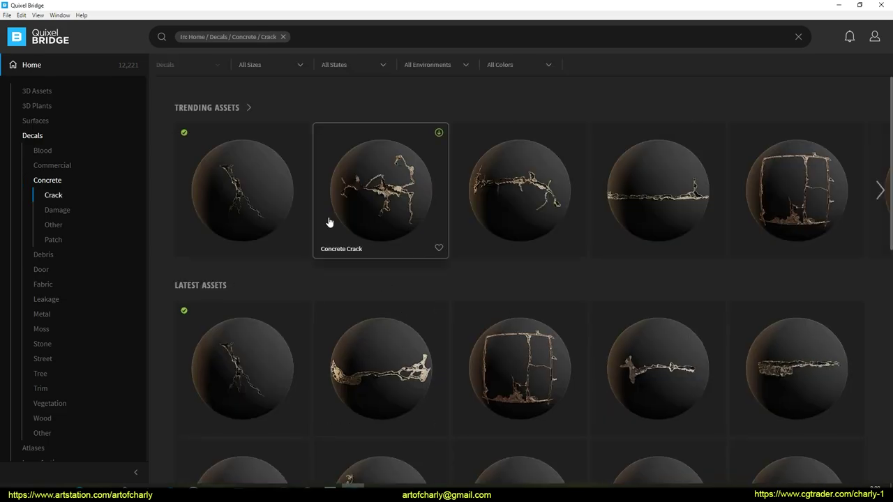
scroll(694, 209, down, 3)
scroll(487, 232, down, 2)
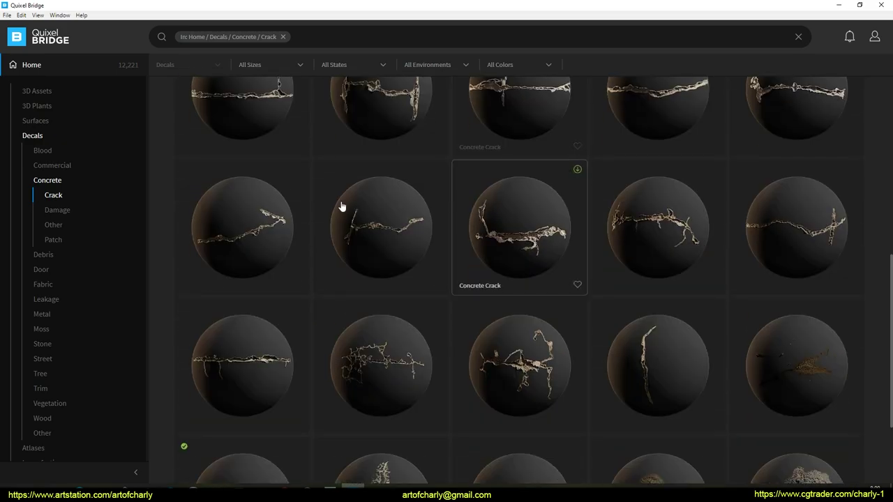
scroll(333, 205, down, 2)
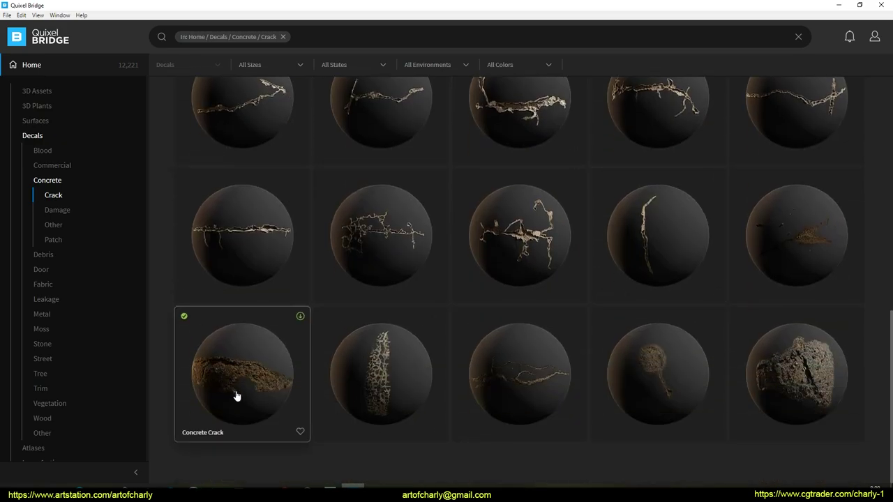
scroll(367, 309, up, 2)
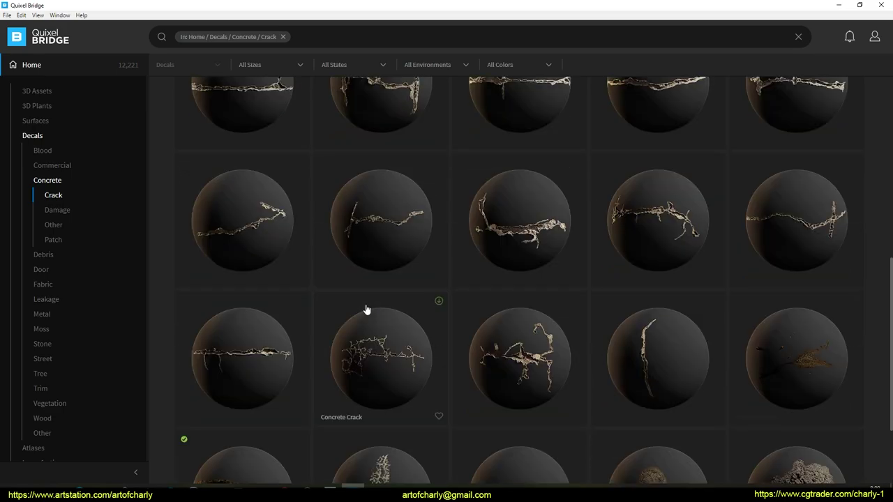
scroll(246, 274, up, 3)
scroll(246, 274, up, 5)
Step: Switch to the Concrete Damage decals and open the Damaged Concrete details
click(58, 209)
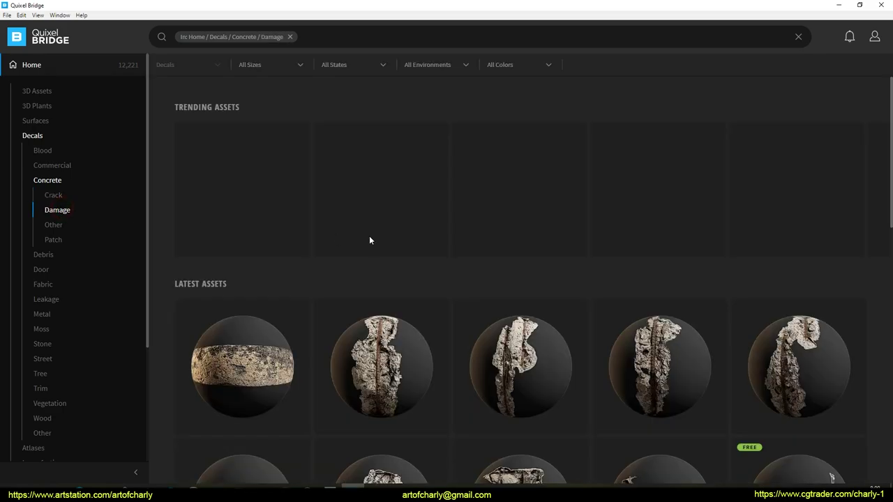
click(672, 198)
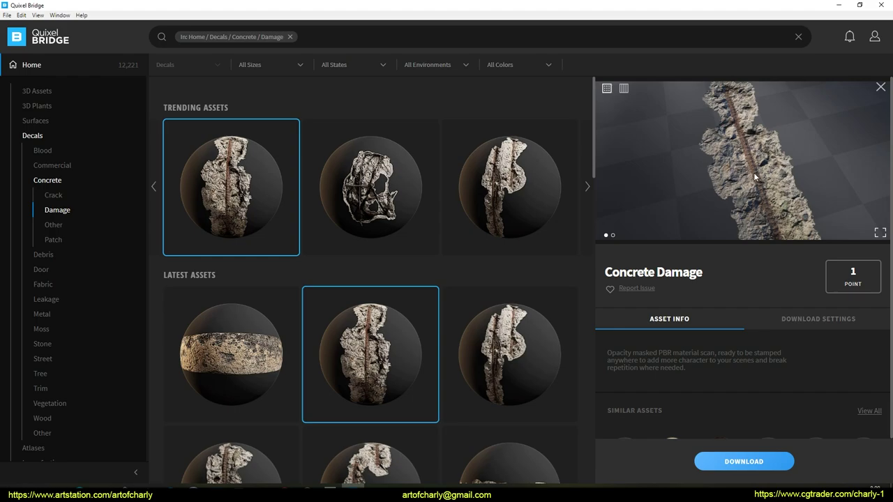
scroll(407, 367, down, 2)
scroll(239, 289, down, 2)
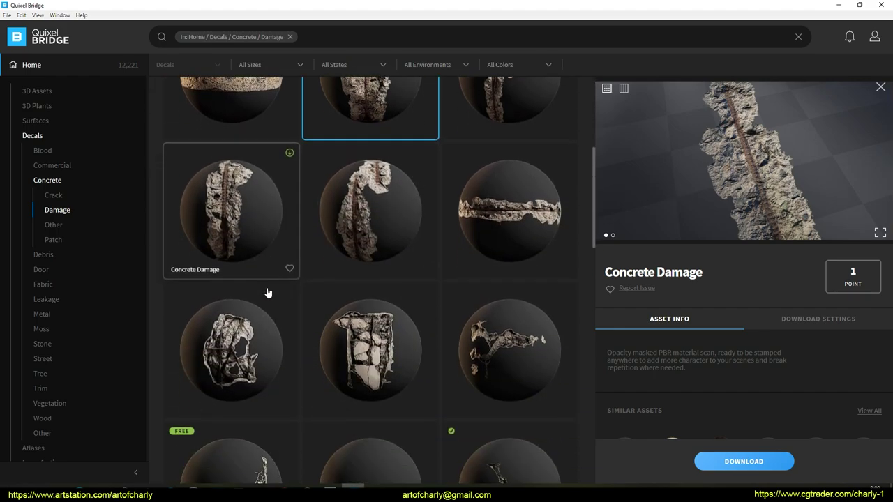
scroll(267, 292, down, 1)
click(351, 277)
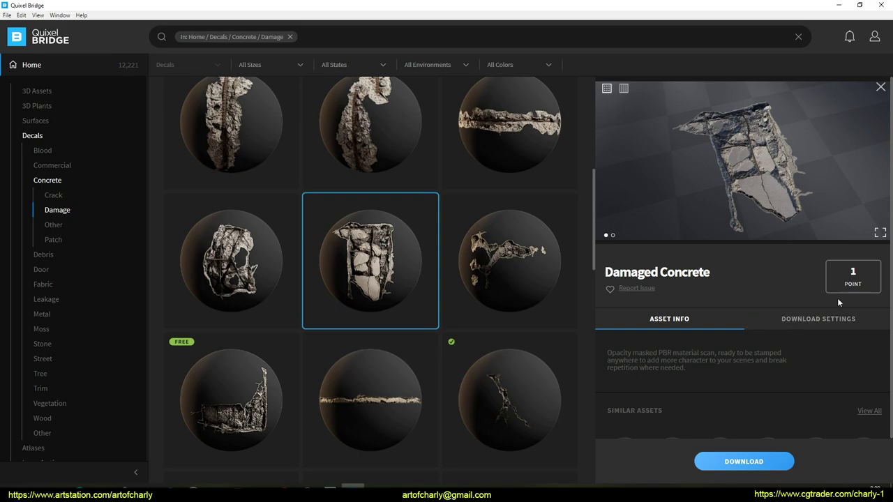
scroll(754, 345, down, 1)
scroll(773, 346, up, 2)
Step: Download the Damaged Concrete decal at 4K texture resolution
click(805, 321)
click(785, 359)
click(779, 400)
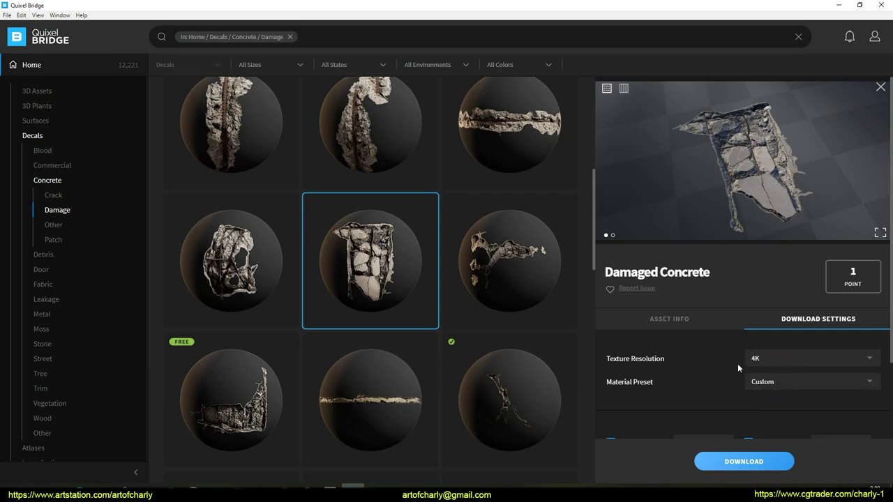
scroll(738, 363, down, 3)
click(746, 461)
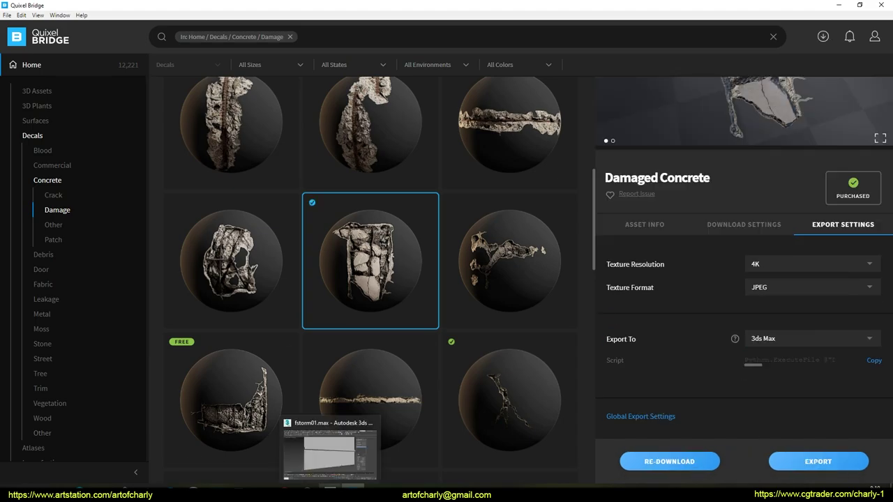
mouse_move(330, 487)
click(331, 447)
Step: Create a sphere from Standard Primitives beside the wall
alt+middle_drag(497, 225, 446, 231)
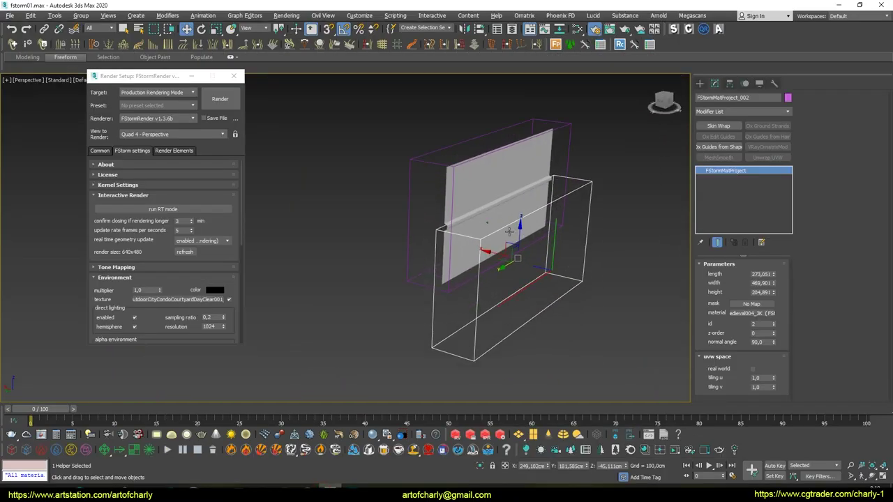
click(701, 83)
click(700, 97)
click(723, 149)
alt+middle_drag(531, 230, 479, 239)
drag(540, 258, 500, 282)
Step: Start Megascans LiveLink and export the Damaged Concrete decal from Bridge to 3ds Max
click(693, 15)
click(701, 29)
mouse_move(303, 132)
mouse_down()
mouse_move(271, 124)
mouse_move(325, 98)
mouse_up()
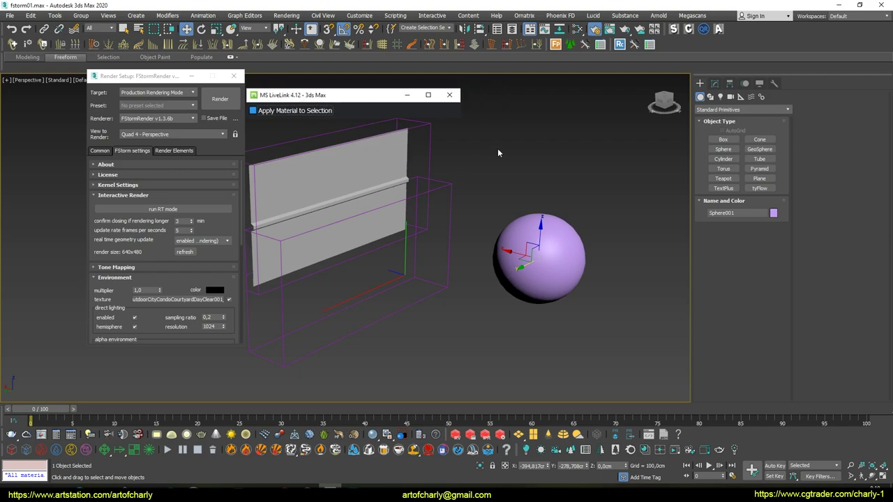
alt+middle_drag(536, 286, 444, 357)
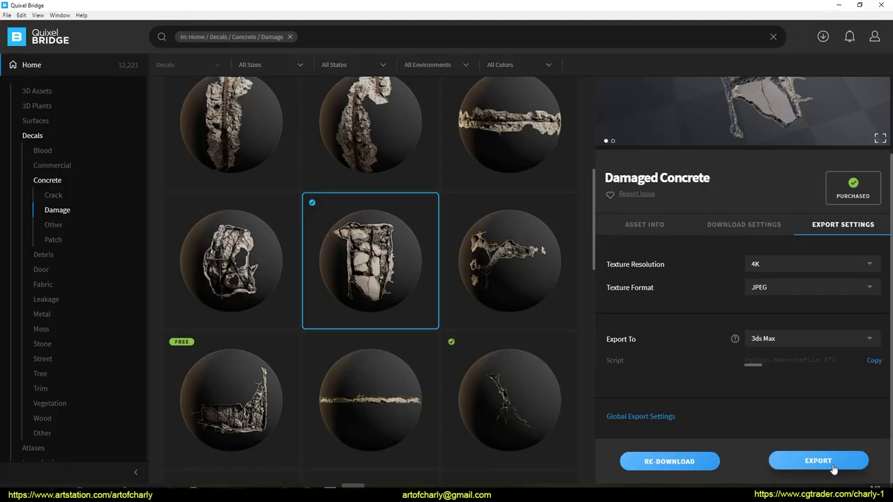
click(832, 464)
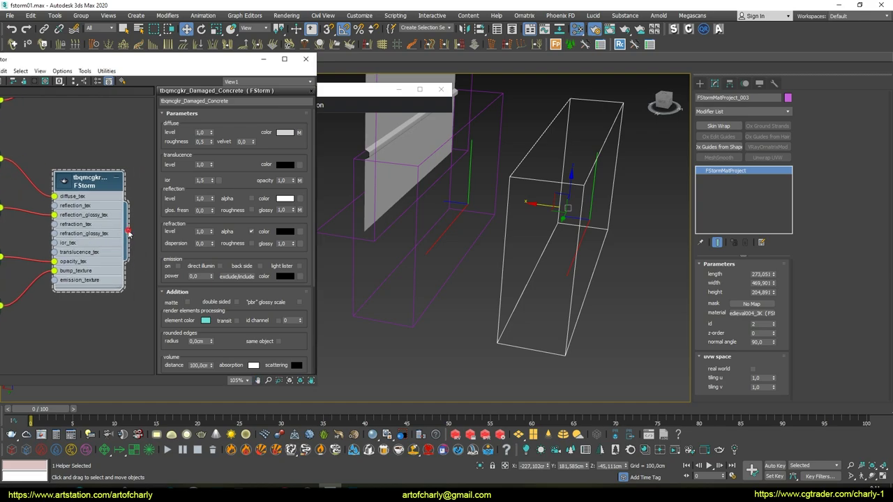
Step: Use the Damaged Concrete opacity map as translucence and the projector's mask with id 3, then run RT
click(432, 268)
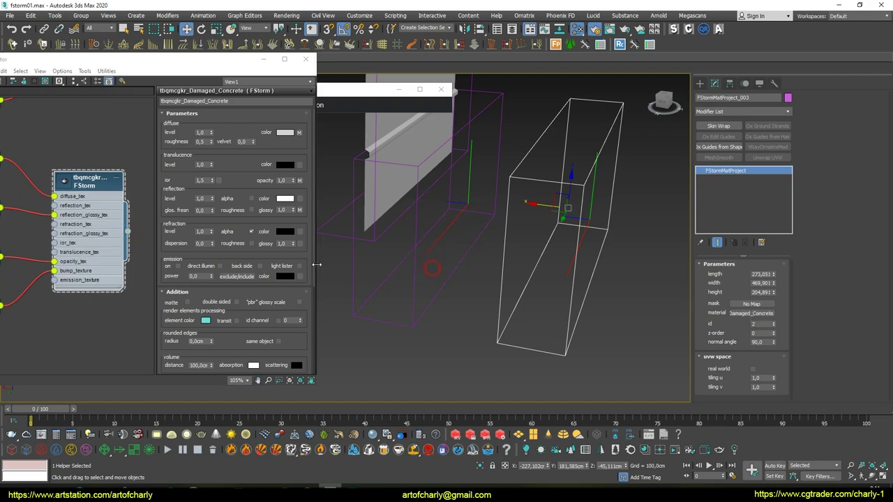
mouse_move(64, 236)
middle_down()
mouse_move(183, 189)
mouse_move(62, 208)
middle_up()
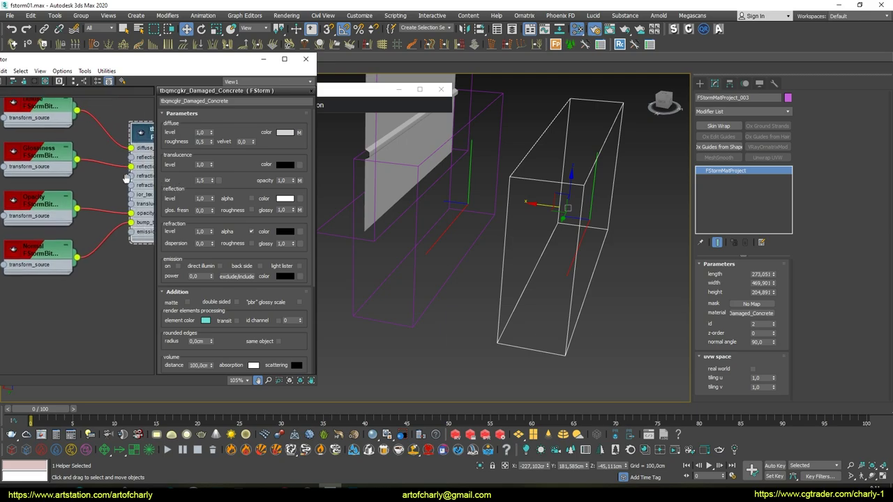
drag(55, 203, 108, 198)
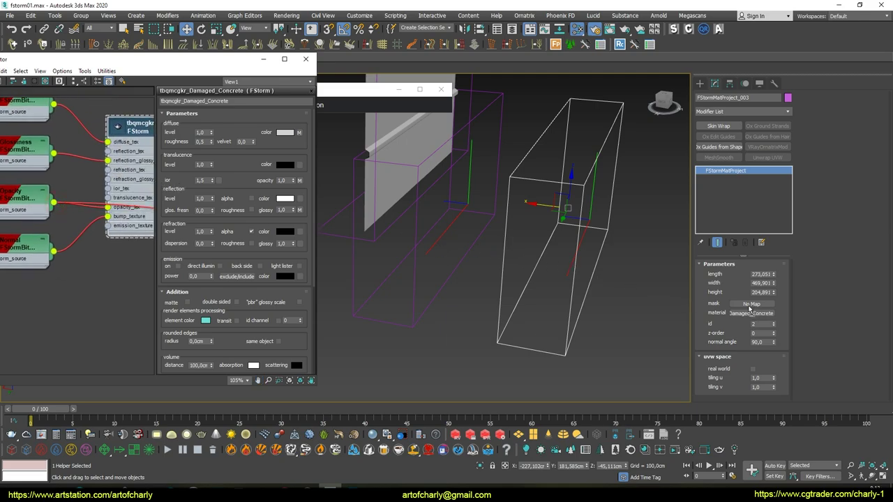
drag(751, 311, 752, 311)
click(427, 272)
mouse_move(518, 194)
middle_down()
mouse_move(524, 212)
mouse_move(486, 220)
middle_up()
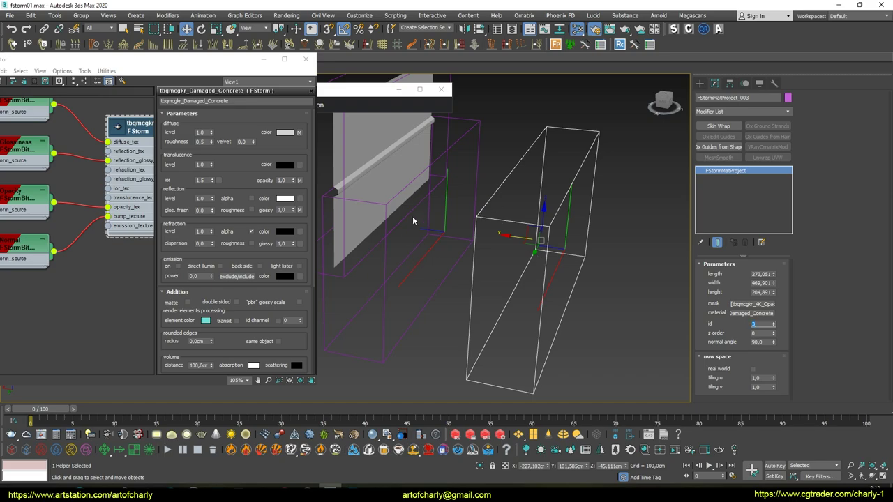
middle_drag(413, 221, 440, 232)
click(304, 59)
click(157, 209)
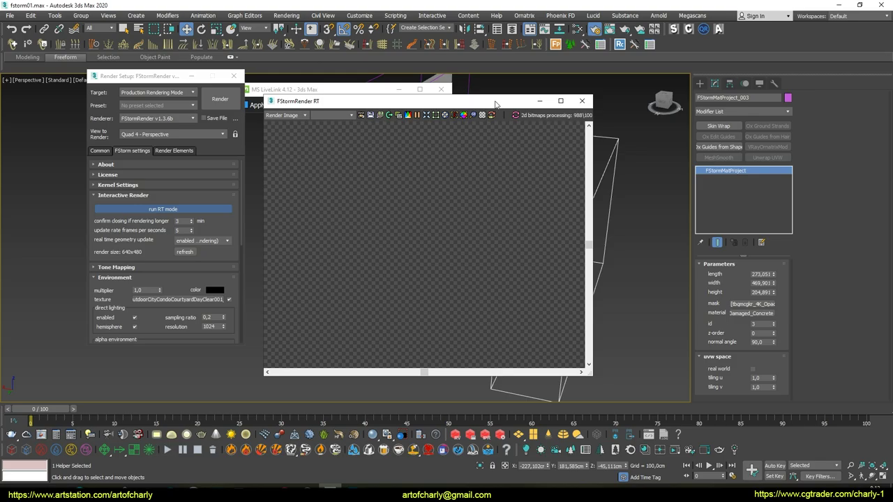
Step: Raise the concrete decal projector box higher on the wall with z-order 1
drag(507, 105, 287, 102)
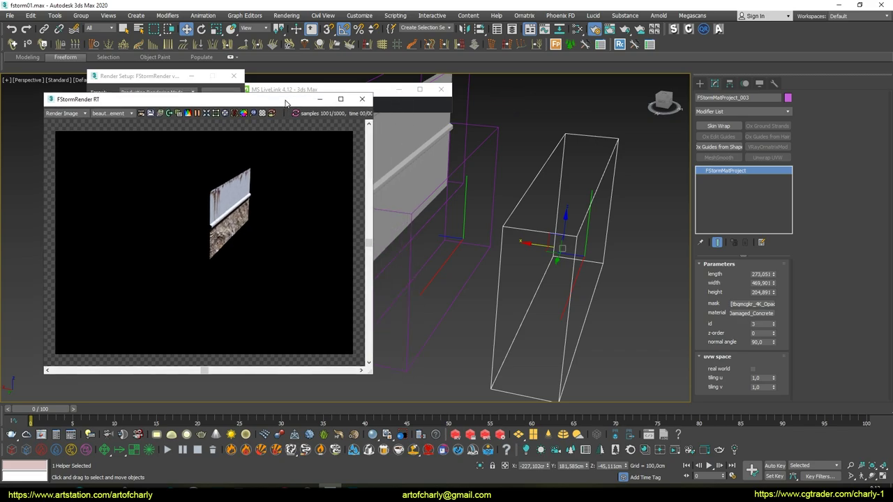
middle_drag(496, 169, 523, 162)
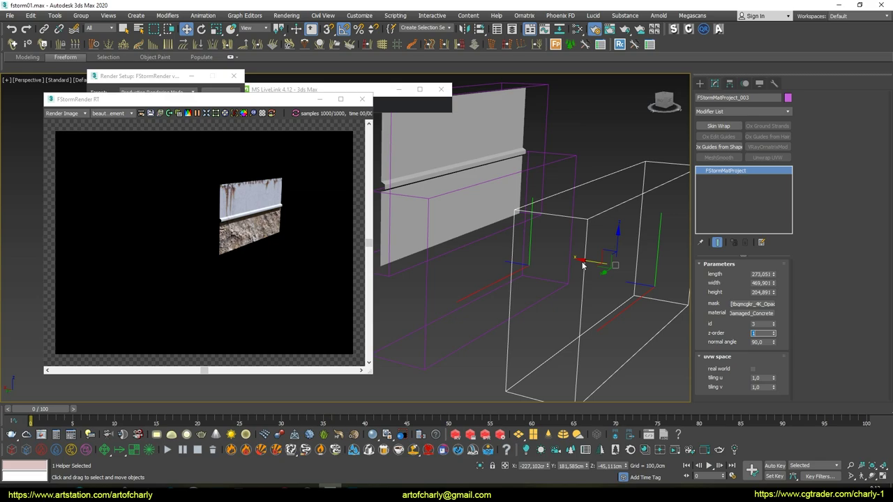
mouse_move(536, 251)
mouse_down()
mouse_move(603, 265)
mouse_move(458, 230)
mouse_up()
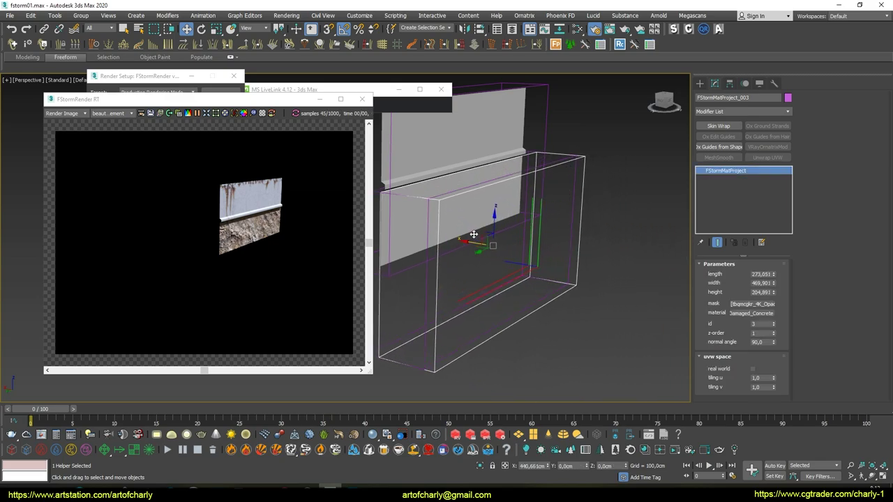
scroll(475, 213, up, 2)
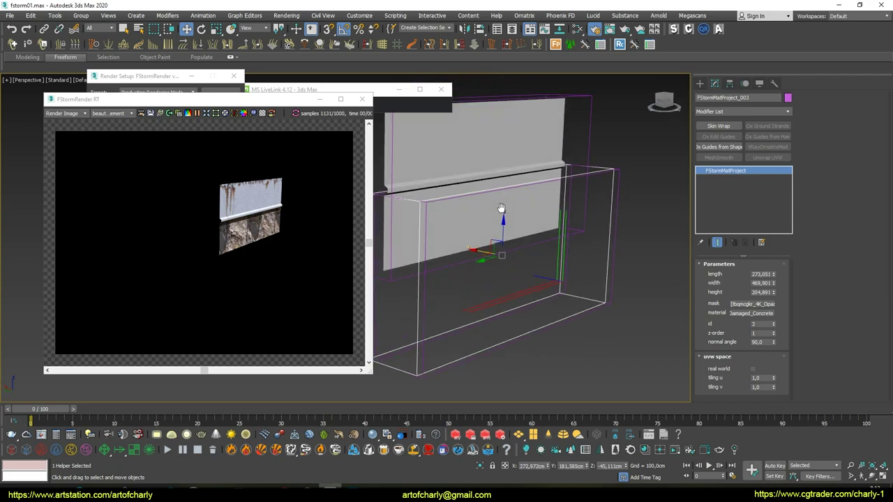
scroll(489, 201, up, 2)
alt+middle_drag(489, 201, 535, 231)
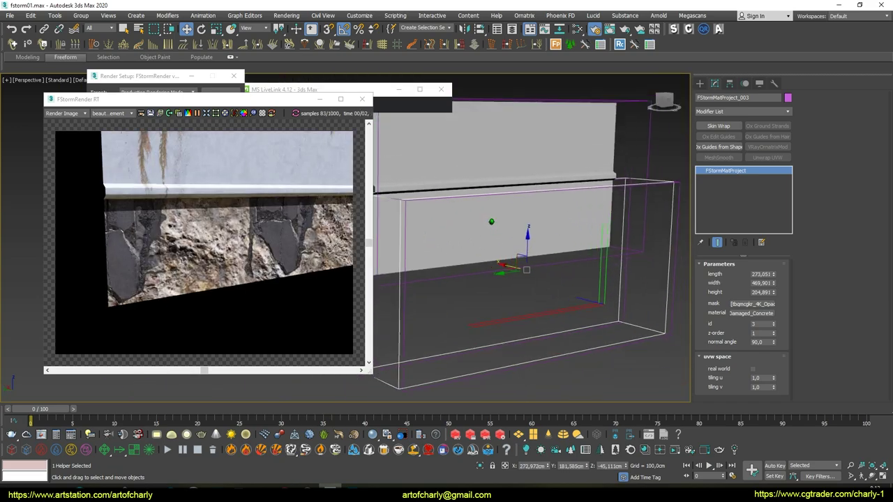
drag(536, 230, 519, 160)
alt+middle_drag(519, 160, 530, 209)
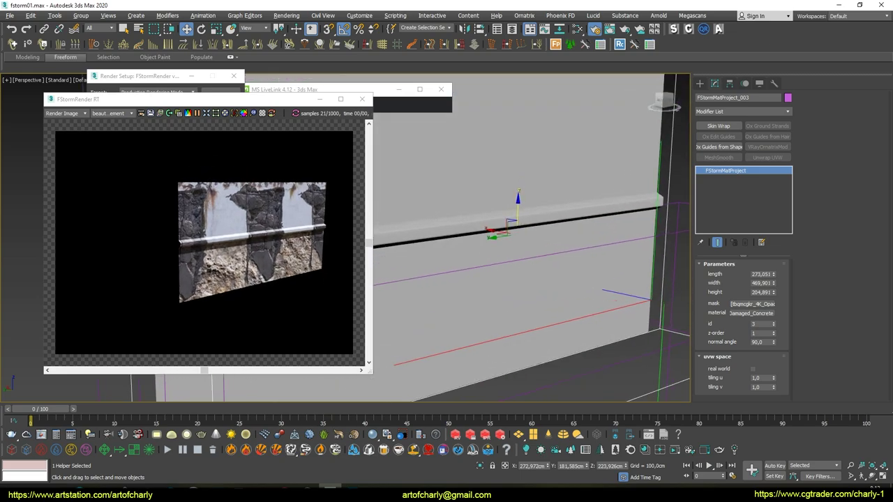
alt+middle_drag(530, 210, 514, 171)
mouse_move(300, 102)
mouse_down()
mouse_move(741, 148)
mouse_move(632, 123)
mouse_up()
key(m)
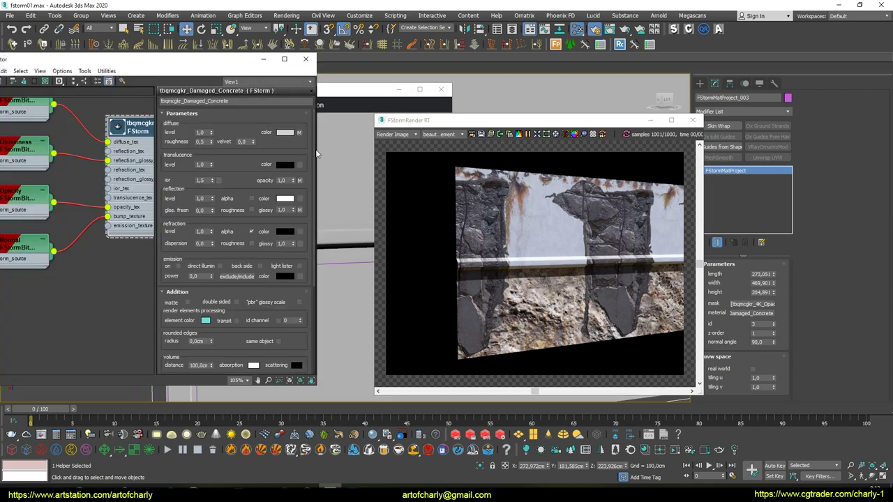
Step: Set the Damaged_Concrete Diffuse and Glossiness bitmaps to projection mapping
drag(318, 150, 403, 150)
mouse_move(48, 102)
middle_down()
mouse_move(104, 165)
mouse_move(97, 183)
middle_up()
double_click(78, 181)
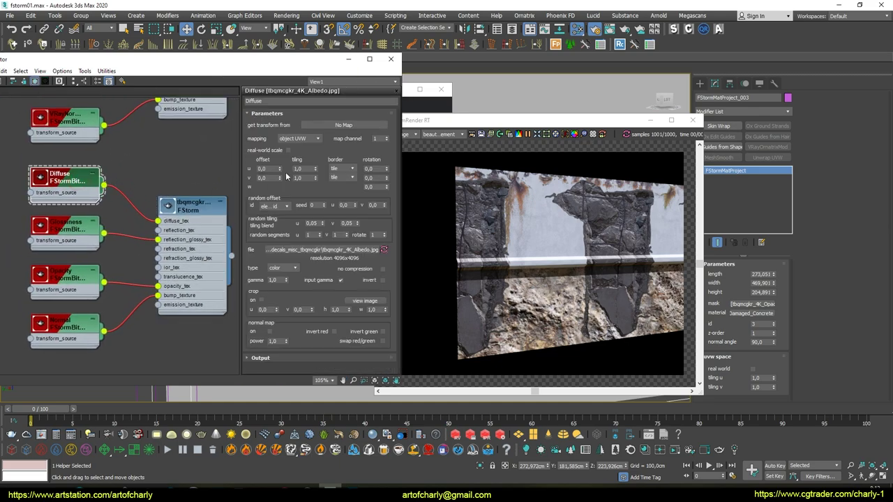
click(294, 139)
click(302, 183)
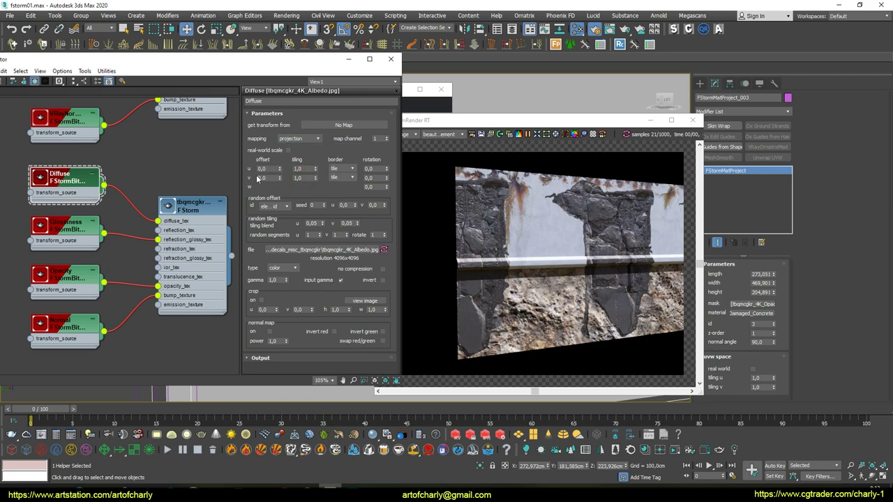
double_click(61, 230)
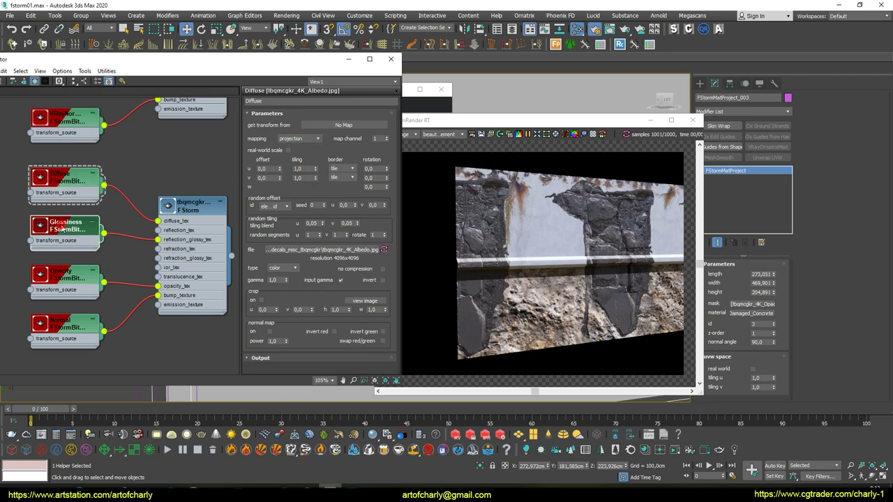
click(294, 138)
click(305, 182)
Step: Set the Opacity and Normal bitmaps to projection mapping and close the material editor
double_click(70, 275)
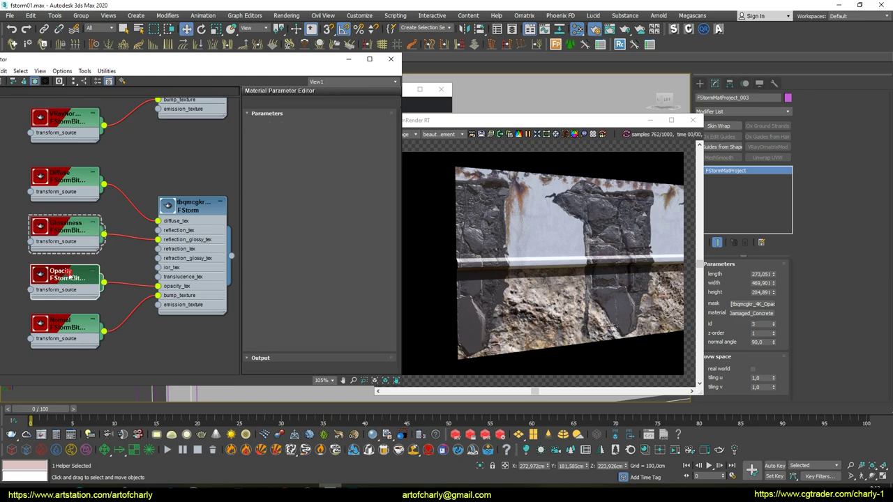
click(301, 139)
click(301, 183)
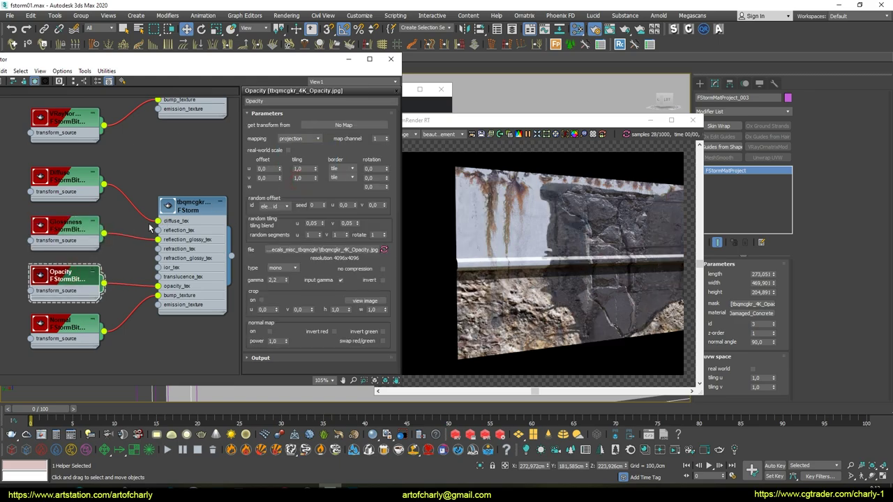
double_click(66, 323)
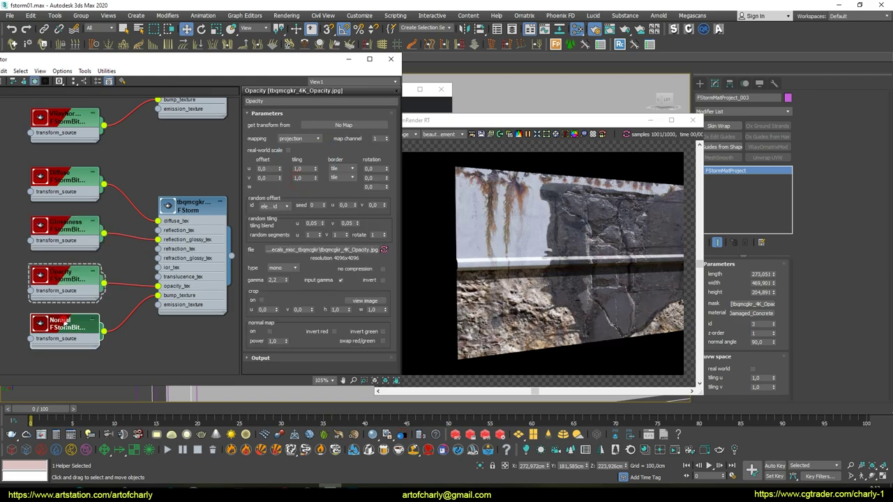
click(300, 139)
click(301, 184)
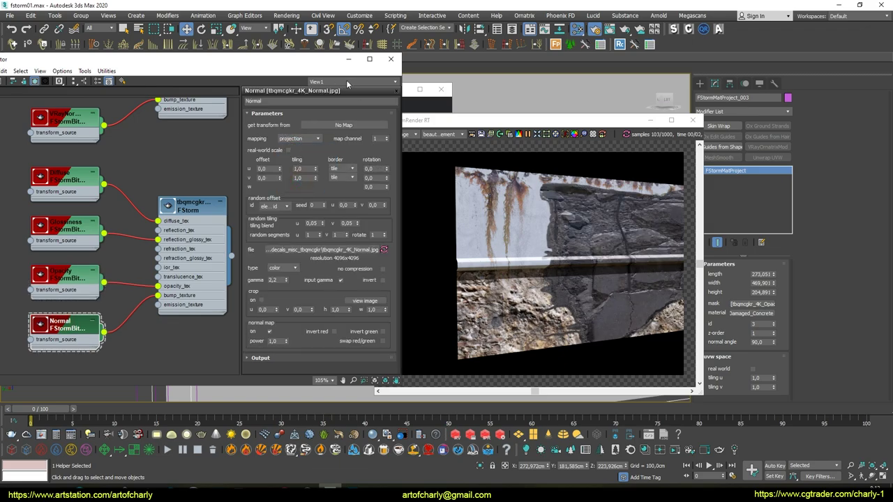
click(391, 59)
drag(530, 120, 215, 99)
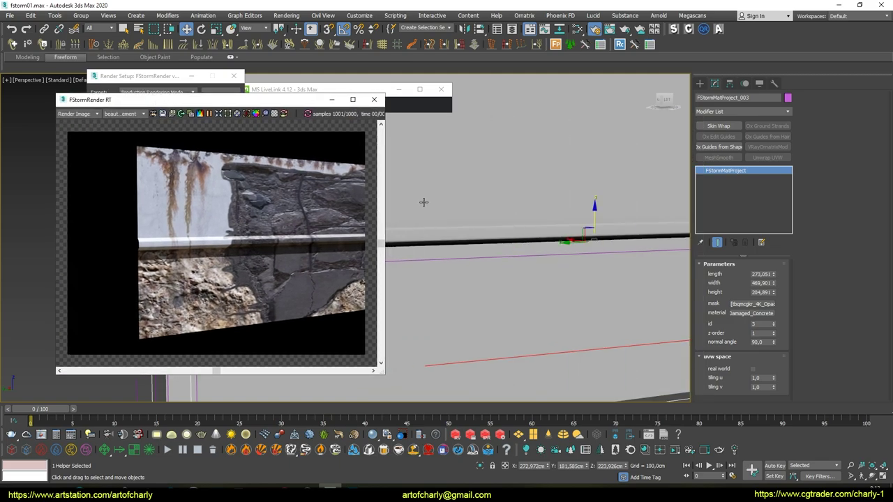
Step: Scale the projector box non-uniformly to shrink the damaged-concrete patch
alt+middle_drag(420, 201, 530, 252)
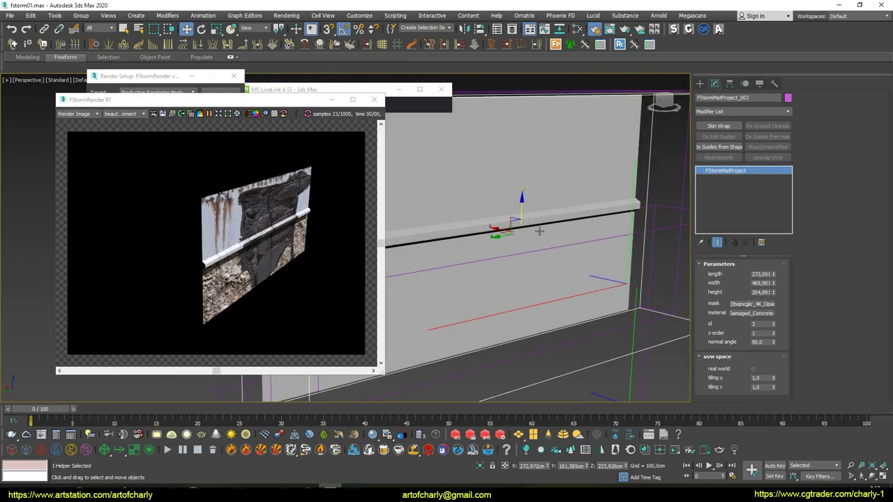
key(r)
drag(494, 242, 523, 203)
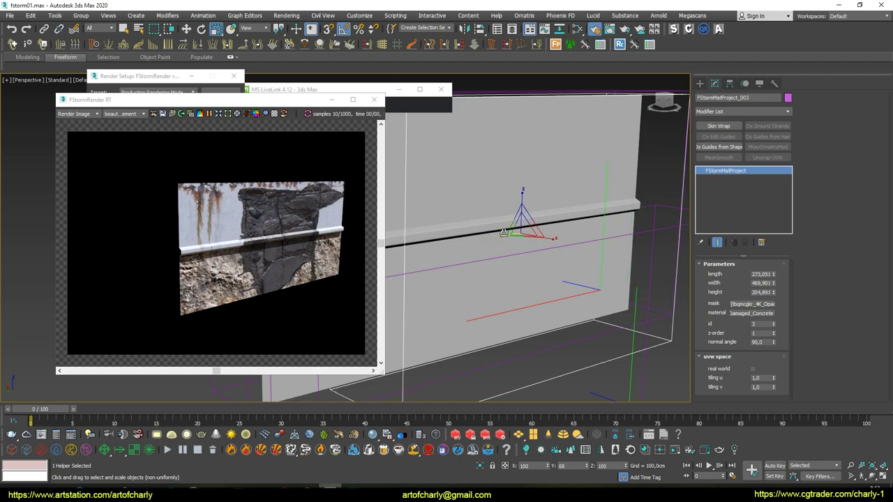
alt+middle_drag(524, 202, 538, 210)
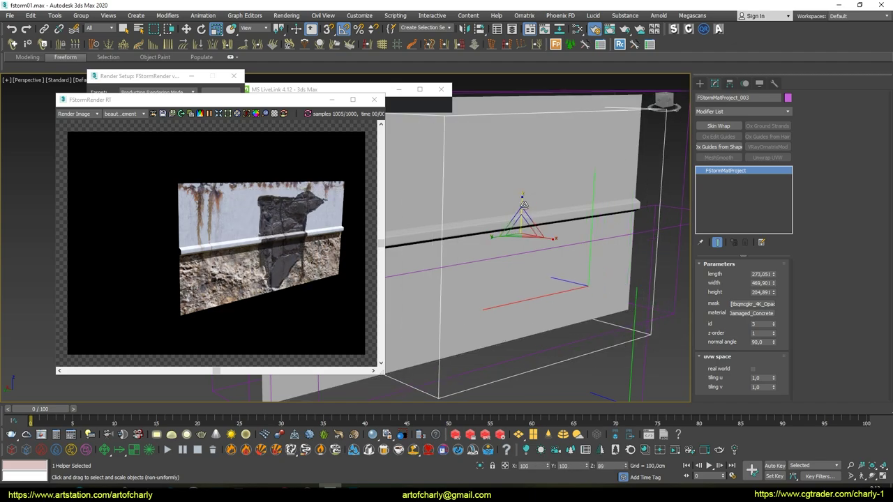
scroll(533, 260, up, 2)
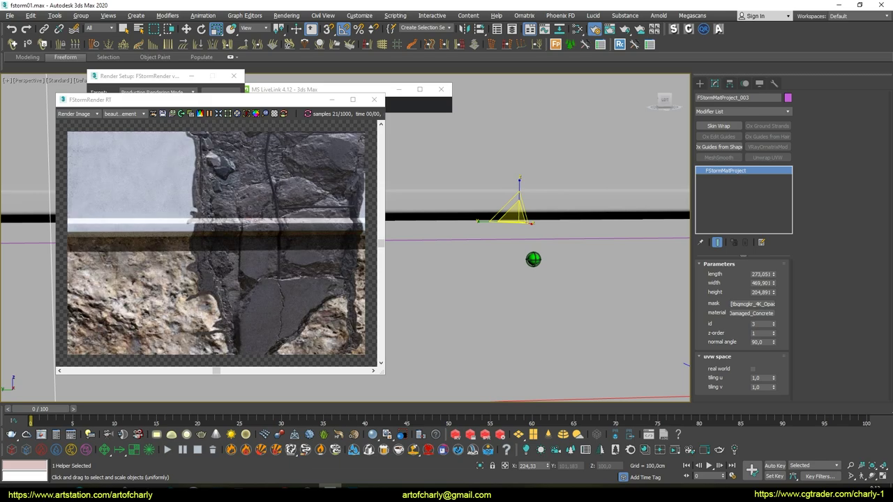
alt+middle_drag(529, 239, 560, 245)
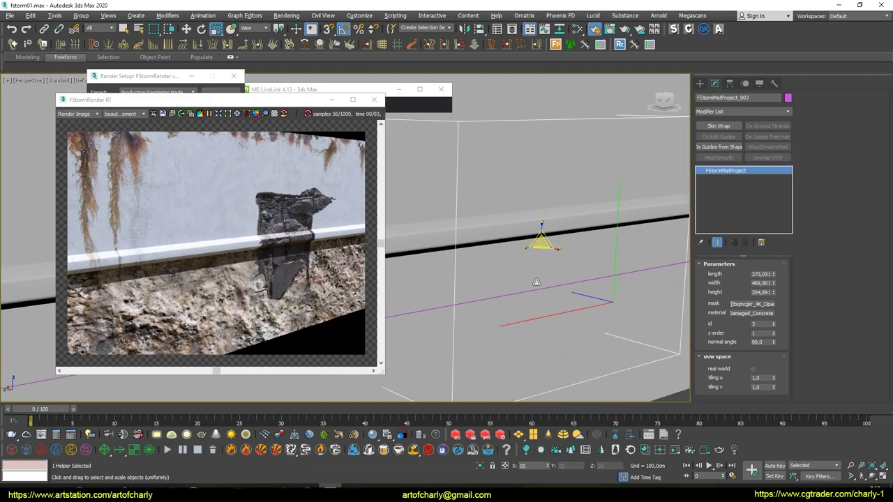
Step: Move the projector box up the wall to position the concrete patch
key(w)
mouse_move(530, 213)
mouse_down()
mouse_move(514, 62)
mouse_move(539, 217)
mouse_move(511, 202)
mouse_up()
key(r)
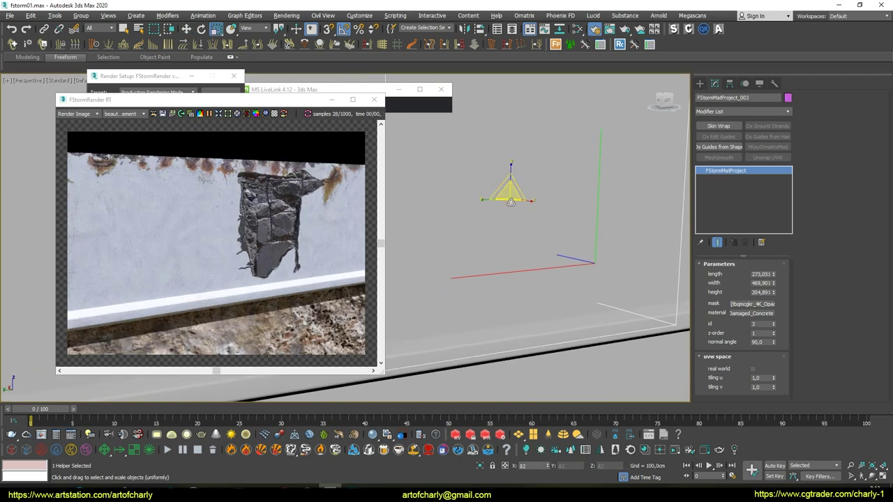
key(w)
mouse_move(568, 236)
alt+middle_down()
mouse_move(549, 241)
mouse_move(507, 229)
mouse_move(550, 219)
mouse_move(504, 223)
mouse_move(528, 217)
alt+middle_up()
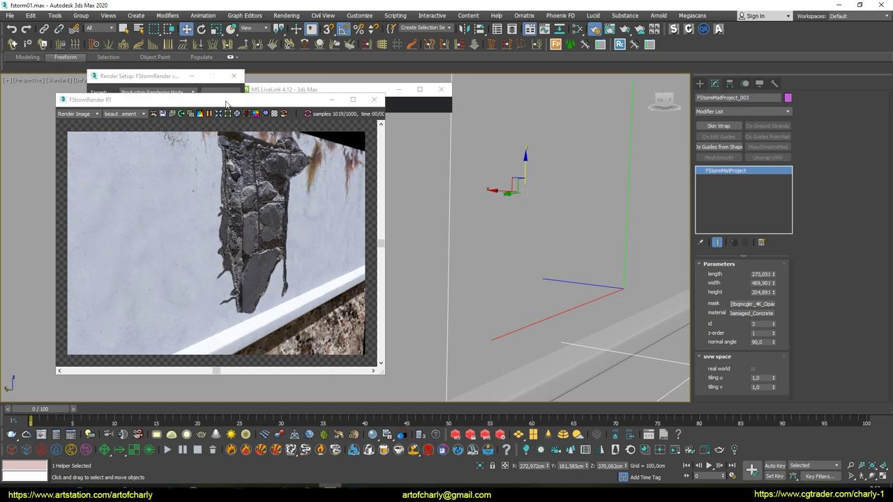
key(m)
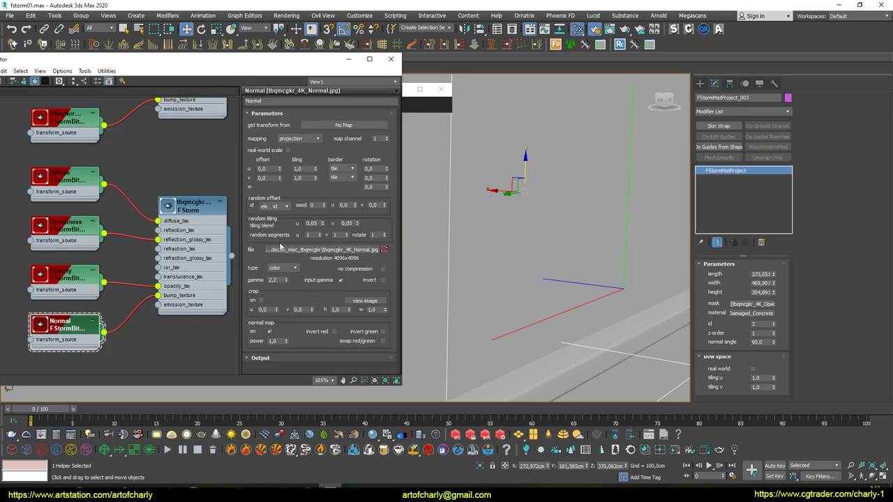
Step: Load tbqmcgkr_4K_Displacement.exr into the Normal bitmap and toggle its normal-map option off
click(338, 251)
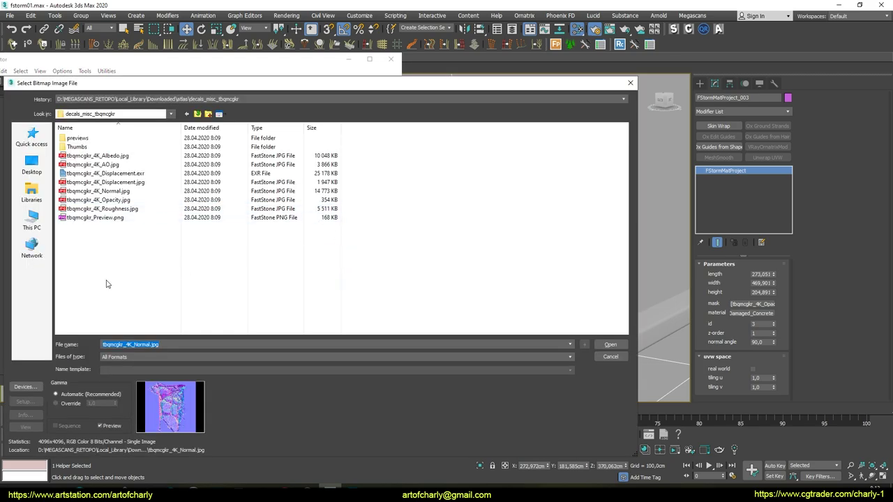
click(120, 173)
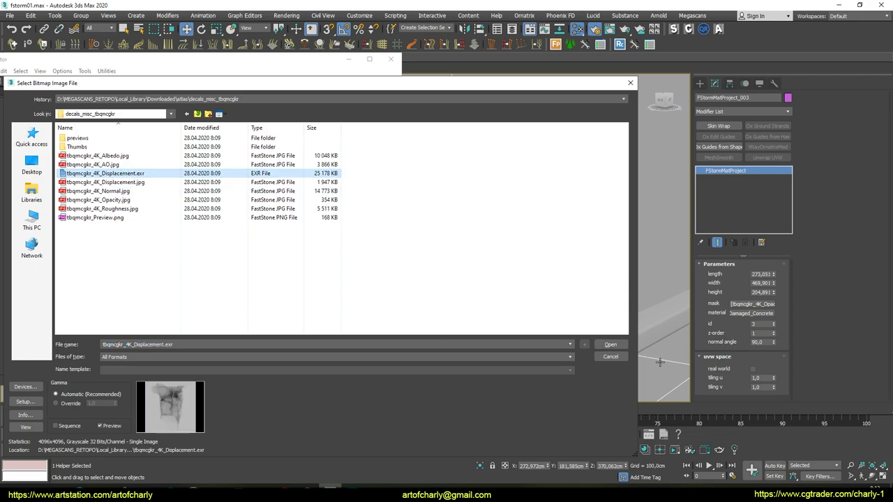
click(611, 344)
click(459, 305)
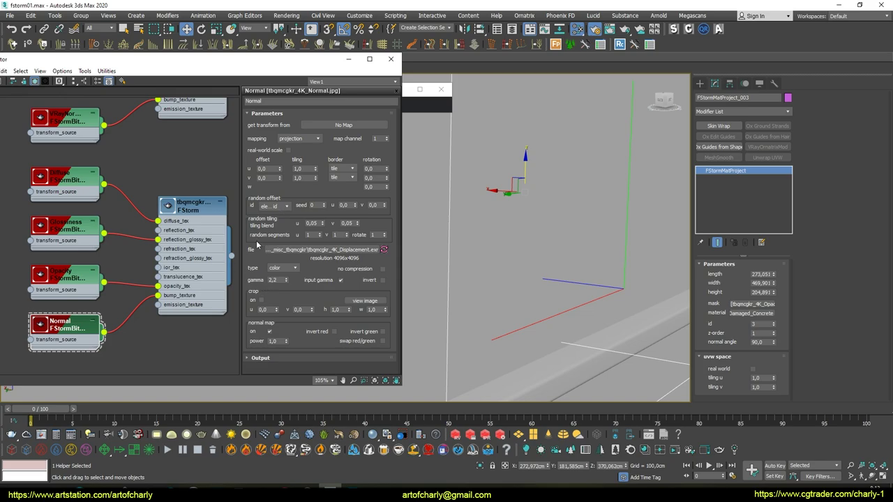
drag(272, 64, 741, 70)
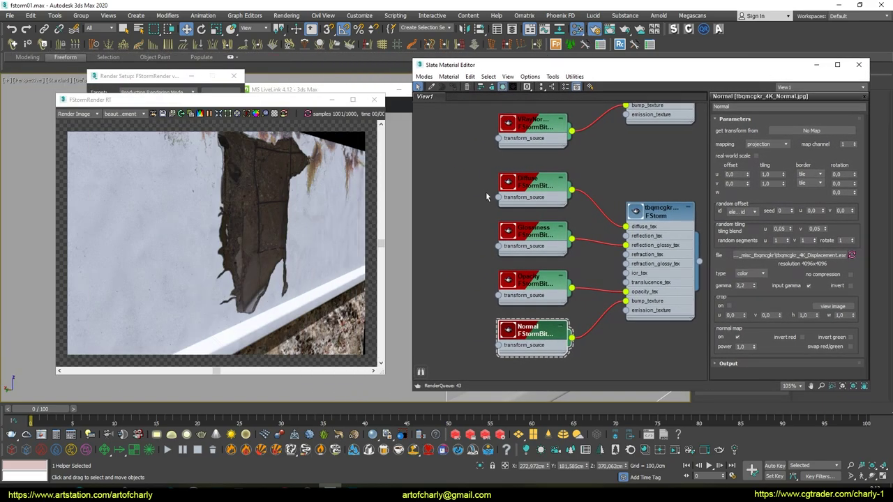
middle_drag(615, 373, 557, 342)
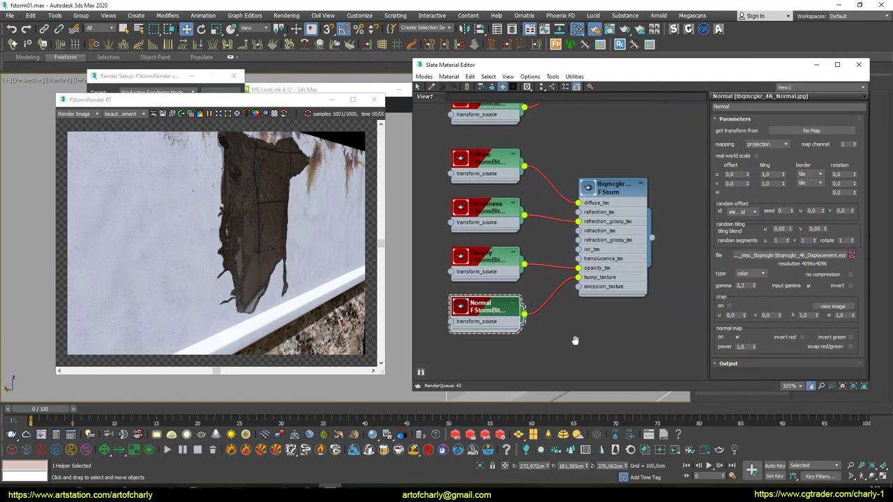
click(739, 338)
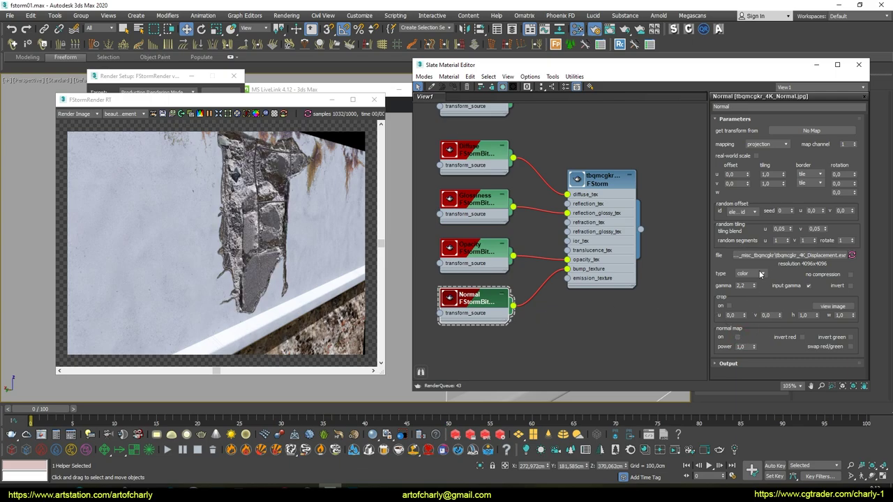
double_click(600, 189)
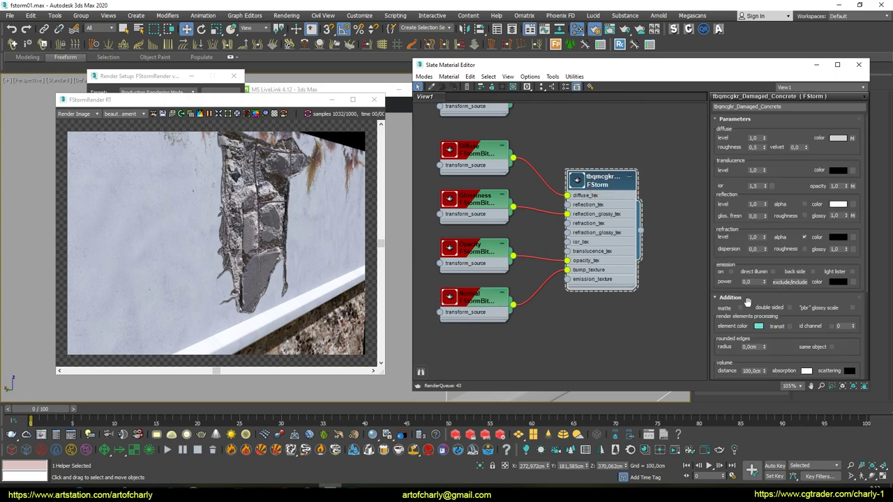
Step: Turn on parallax bump with shadows and 30 samples for Damaged_Concrete
drag(738, 312, 730, 189)
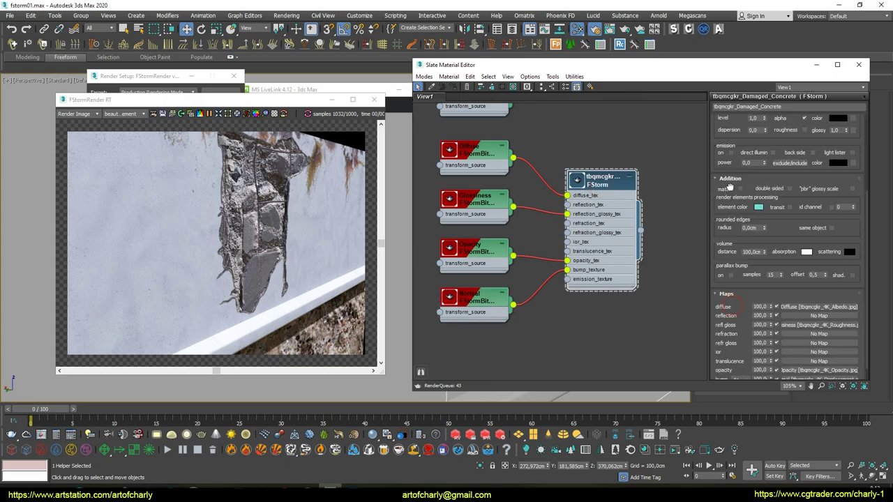
click(731, 275)
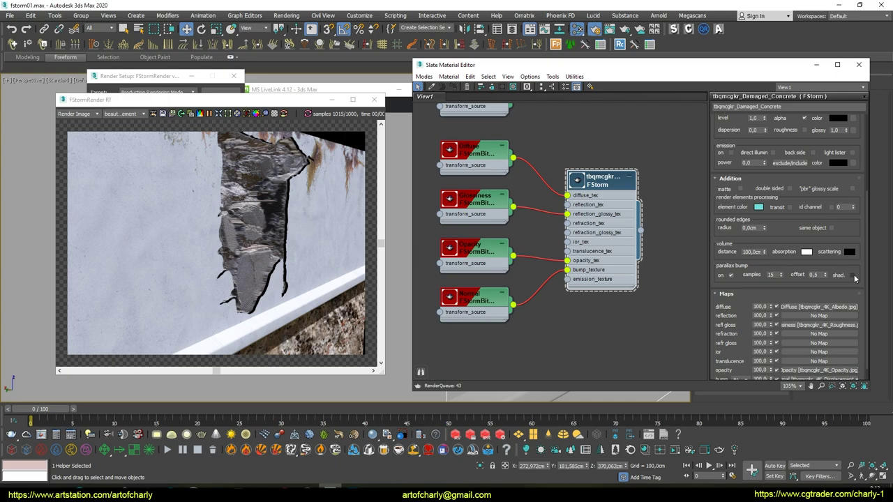
click(852, 275)
drag(826, 277, 824, 269)
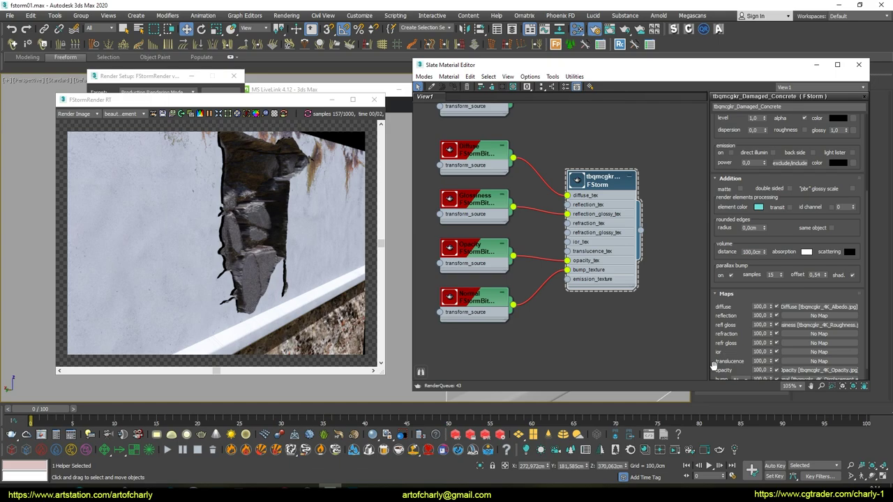
scroll(741, 346, down, 1)
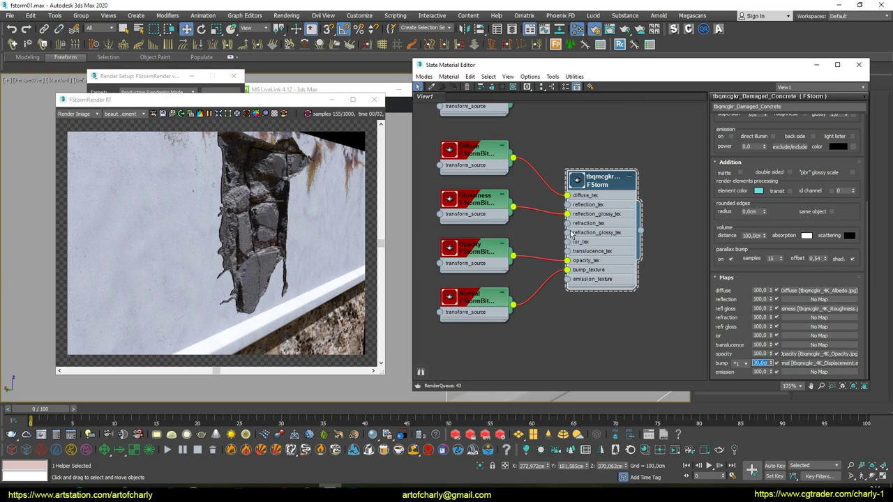
Step: Fine-tune the parallax offset to 0,55 with bump 50, then close the material editor
drag(464, 64, 530, 62)
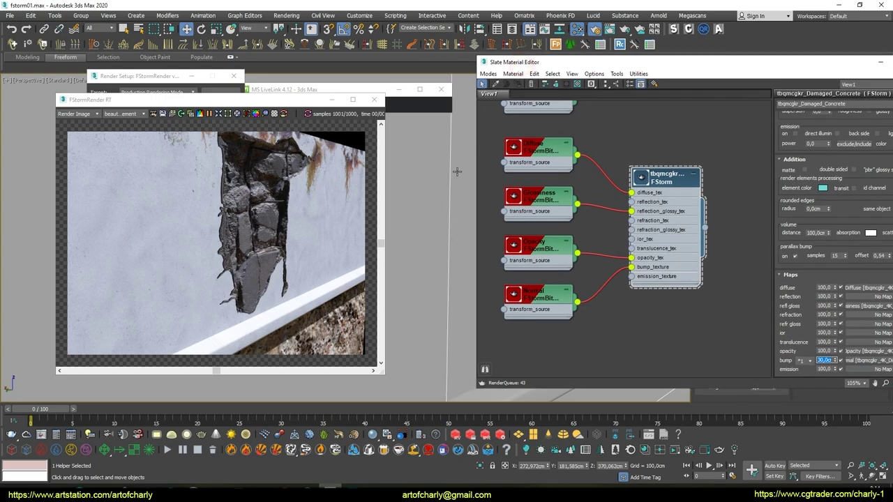
mouse_move(413, 160)
alt+middle_down()
mouse_move(348, 163)
mouse_move(407, 173)
mouse_move(421, 155)
alt+middle_up()
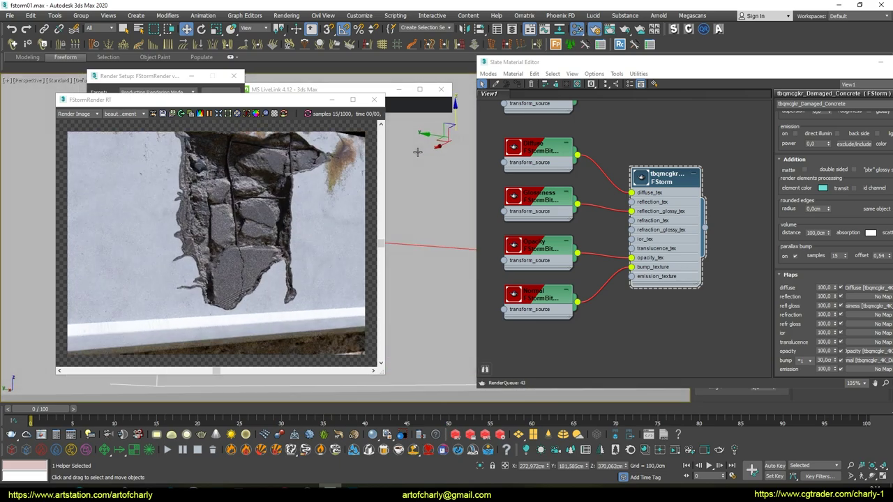
drag(624, 66, 522, 66)
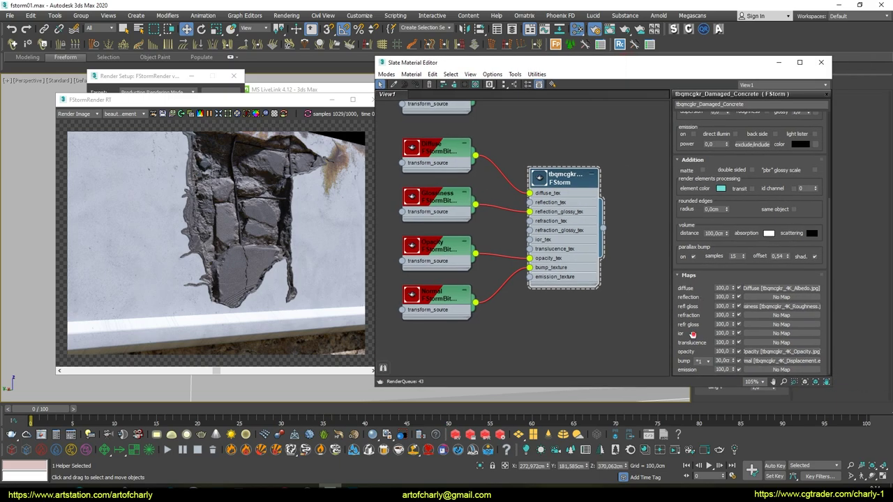
scroll(693, 335, down, 1)
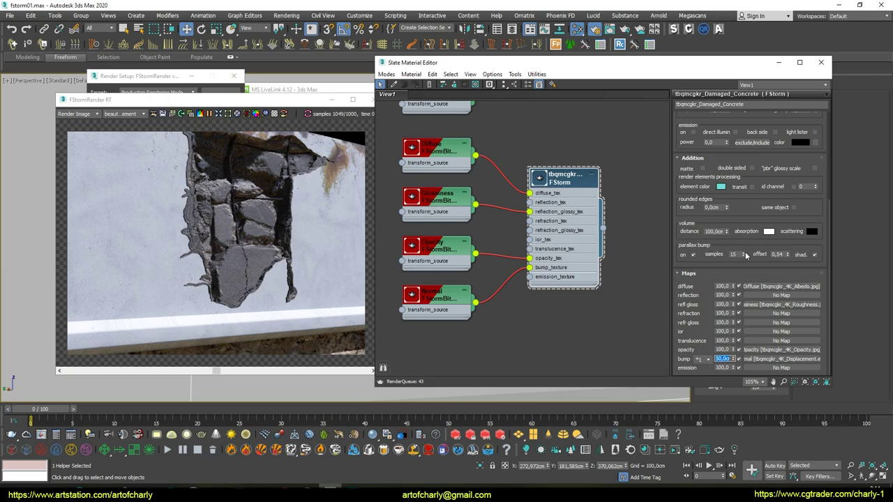
drag(788, 241, 790, 254)
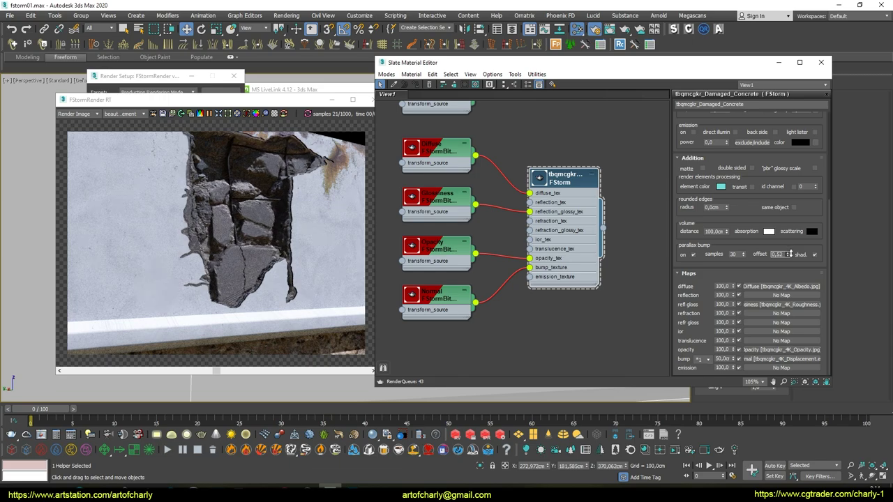
drag(791, 252, 791, 251)
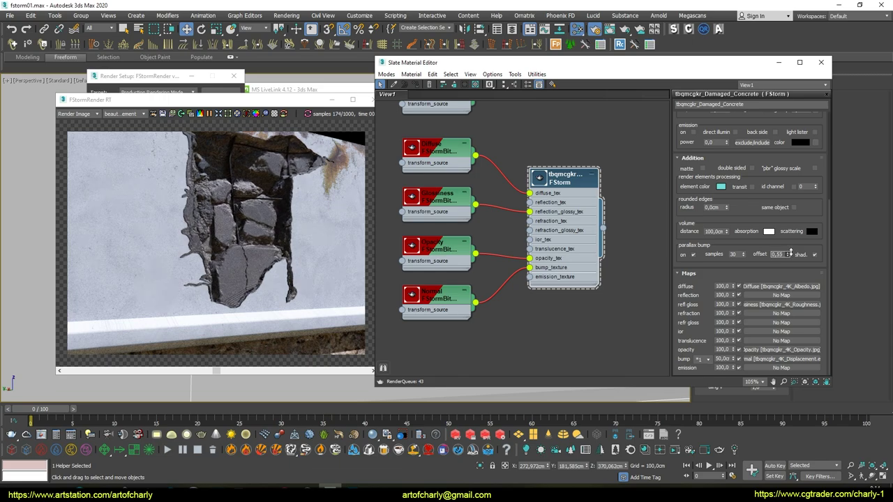
click(821, 63)
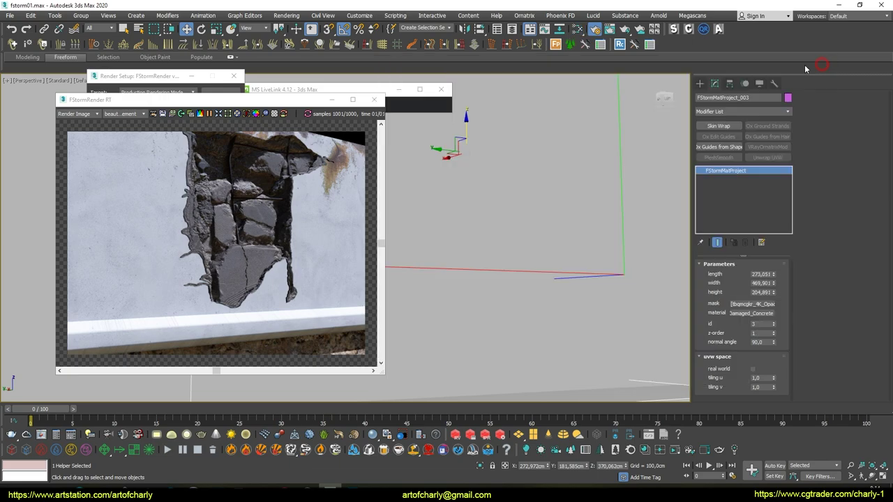
Step: Try Damaged_Concrete parallax bump offsets like 0,75, settle back near 0,5, then close the editor
mouse_move(478, 185)
alt+middle_down()
mouse_move(411, 194)
mouse_move(435, 213)
mouse_move(462, 216)
mouse_move(463, 206)
mouse_move(491, 198)
alt+middle_up()
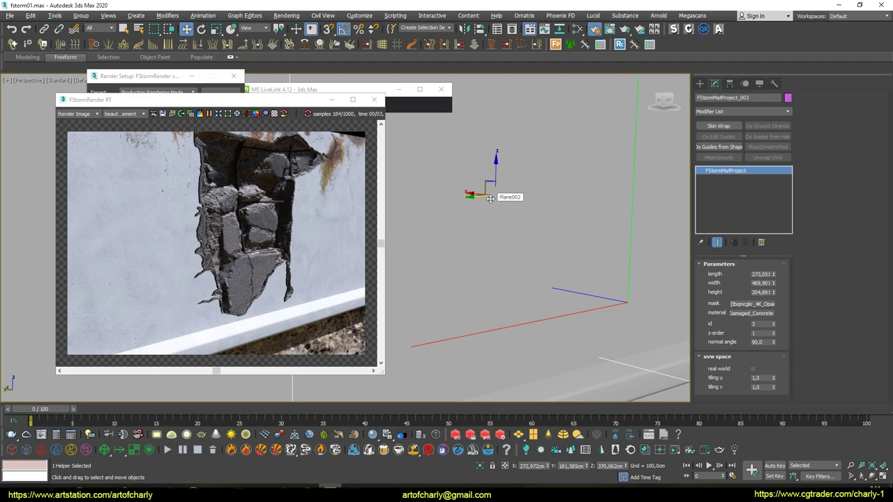
key(m)
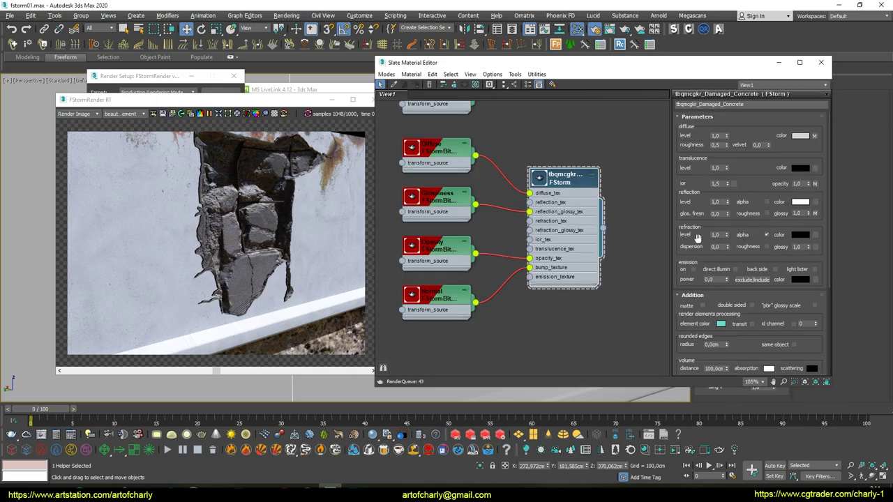
scroll(722, 299, down, 4)
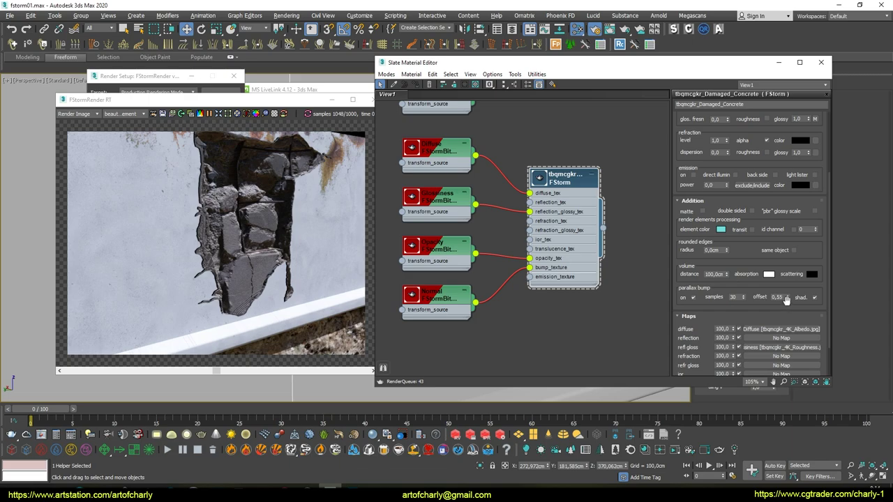
click(787, 297)
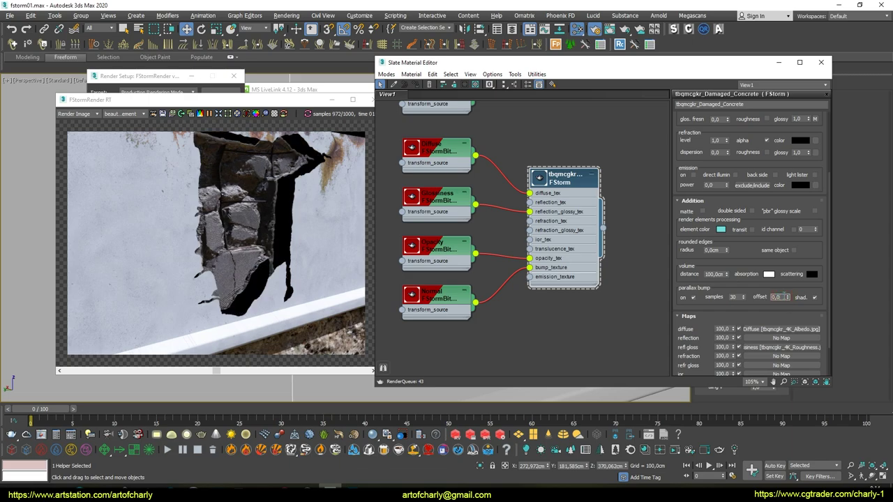
key(Return)
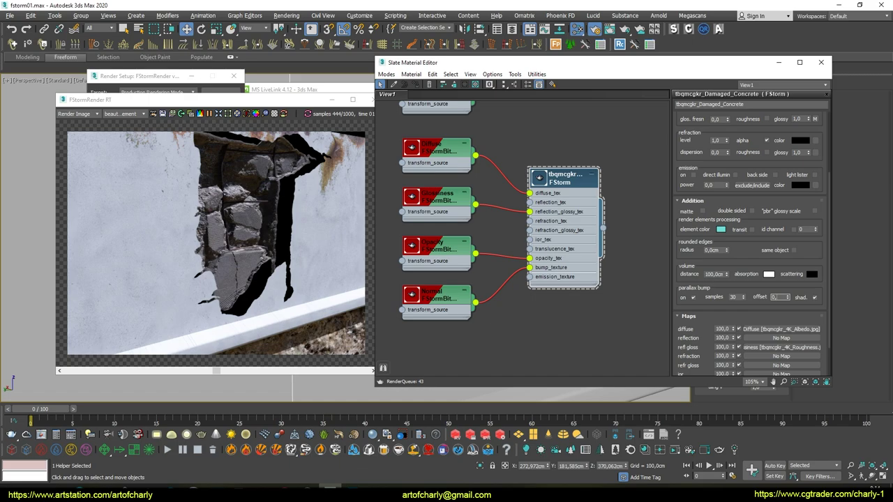
text(5)
text(2)
key(Return)
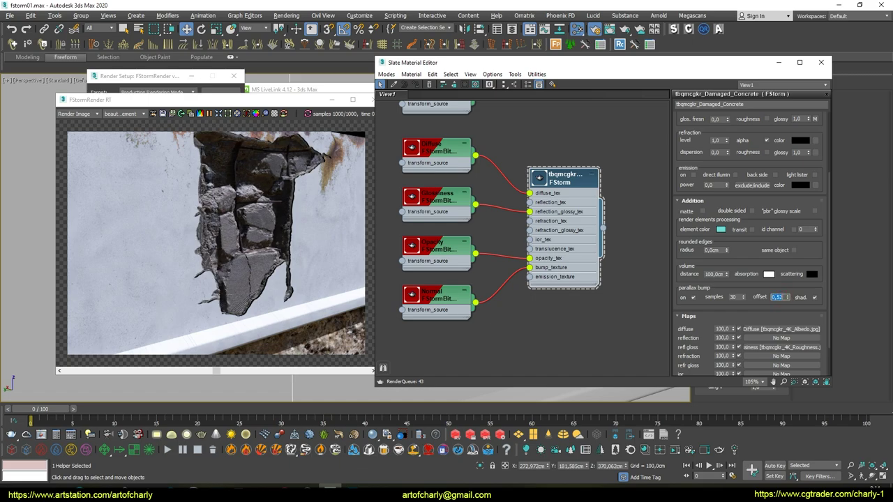
drag(788, 297, 787, 284)
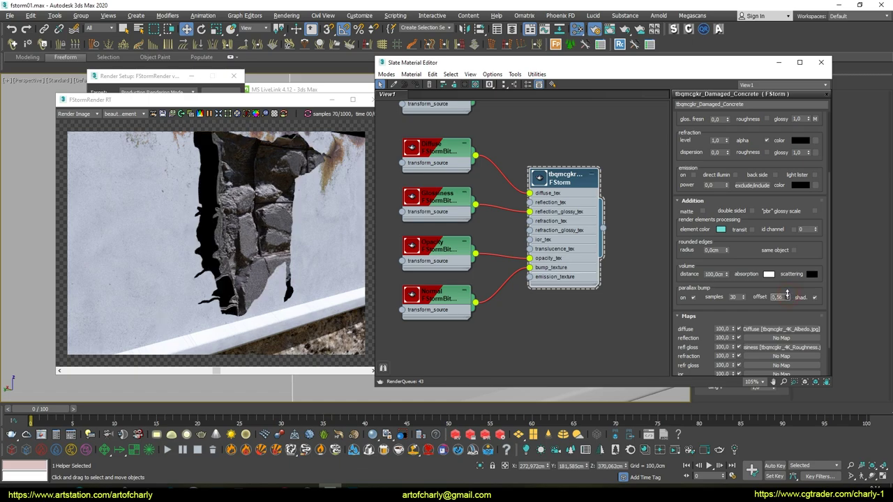
drag(786, 284, 789, 294)
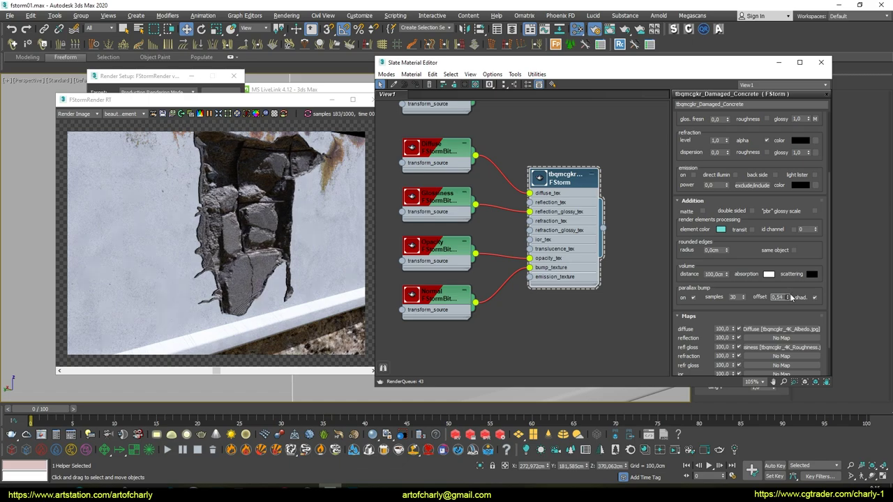
click(822, 62)
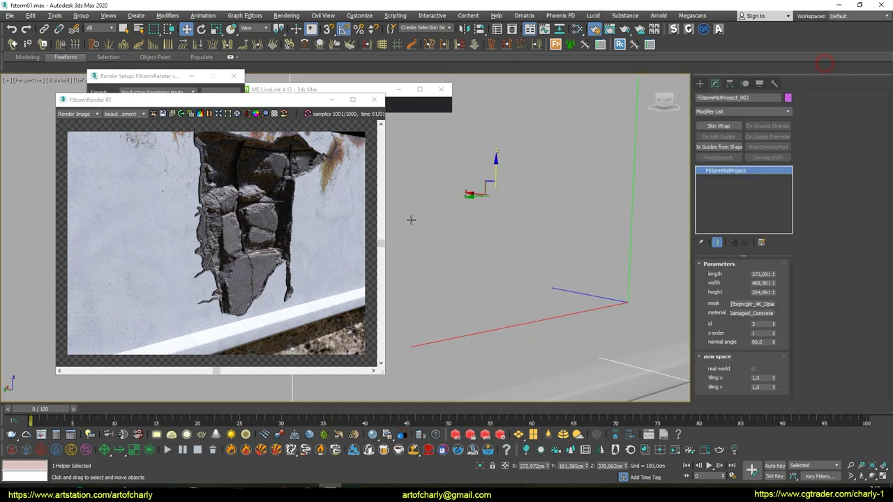
Step: Set the decal projector's normal angle to 15
mouse_move(522, 227)
alt+middle_down()
mouse_move(528, 224)
mouse_move(509, 223)
alt+middle_up()
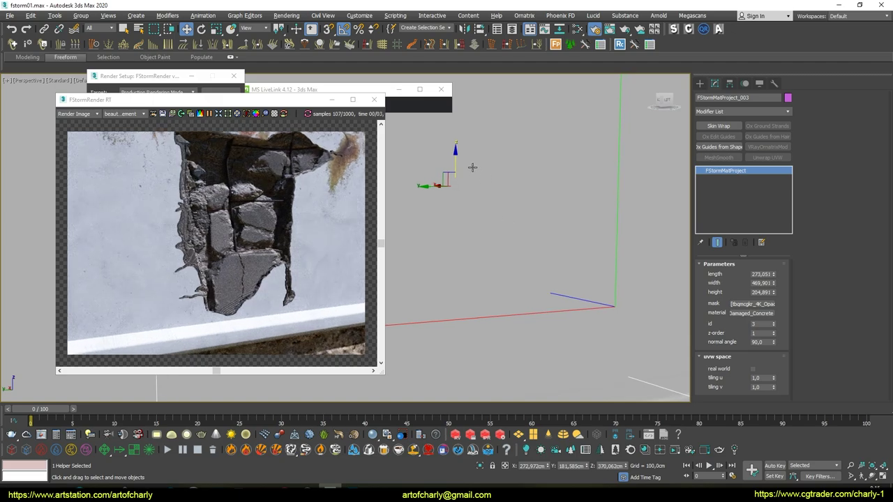
mouse_move(458, 162)
alt+middle_down()
mouse_move(456, 185)
mouse_move(476, 233)
mouse_move(534, 225)
alt+middle_up()
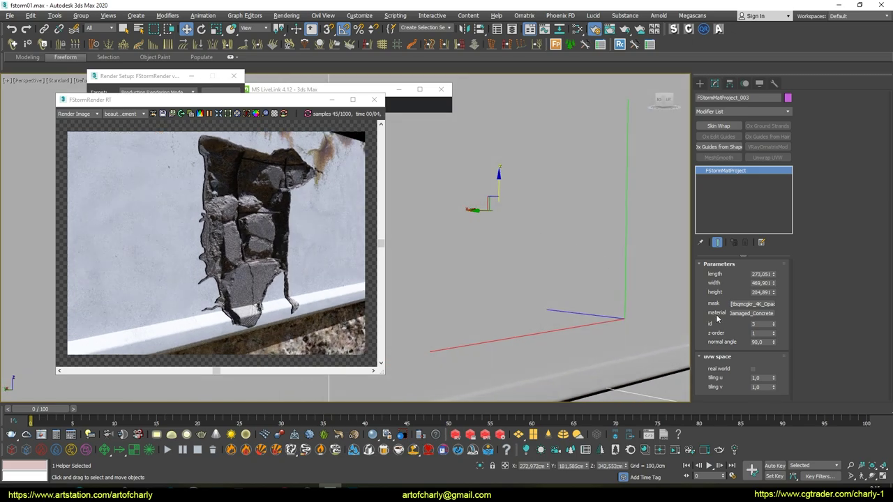
drag(774, 343, 775, 377)
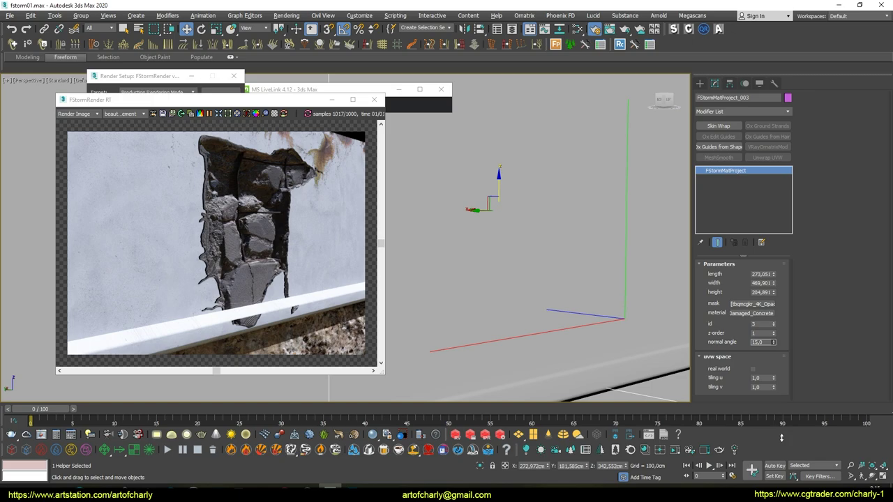
text(15)
key(Return)
Step: Move the decal projector further up the wall and view it at an angle
drag(497, 179, 499, 165)
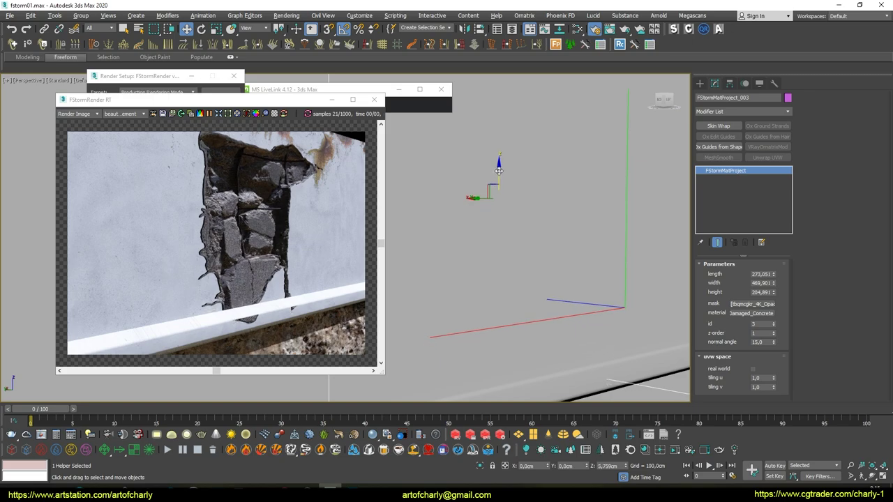
drag(499, 164, 498, 153)
mouse_move(548, 202)
alt+middle_down()
mouse_move(480, 217)
mouse_move(528, 215)
alt+middle_up()
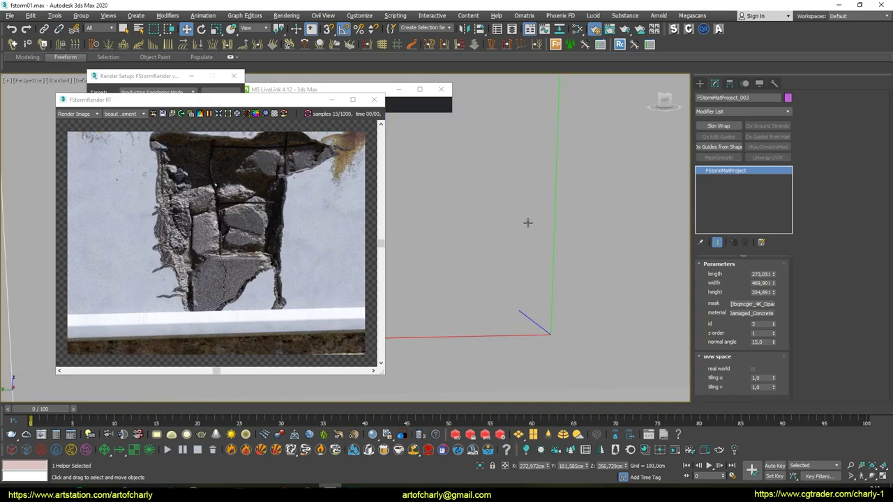
mouse_move(505, 255)
alt+middle_down()
mouse_move(537, 249)
mouse_move(527, 251)
alt+middle_up()
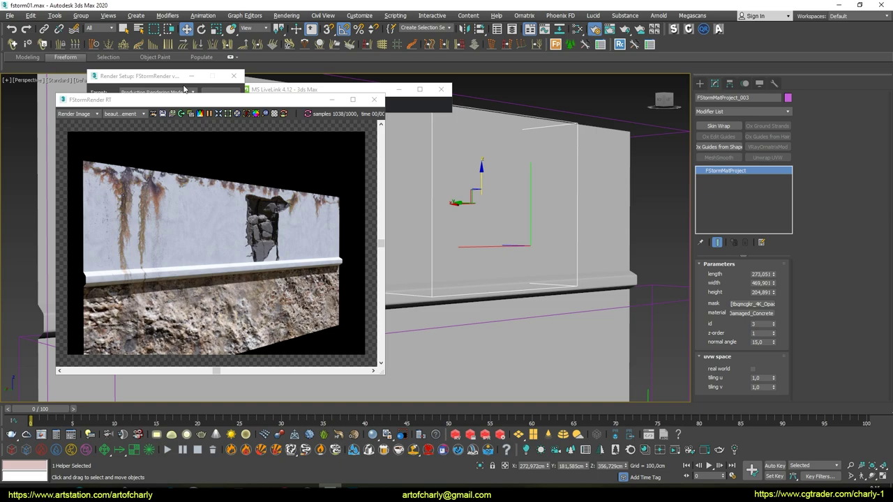
Step: Enable parallax bump on the concrete decal material (samples 30, offset 0,54, shad.)
key(m)
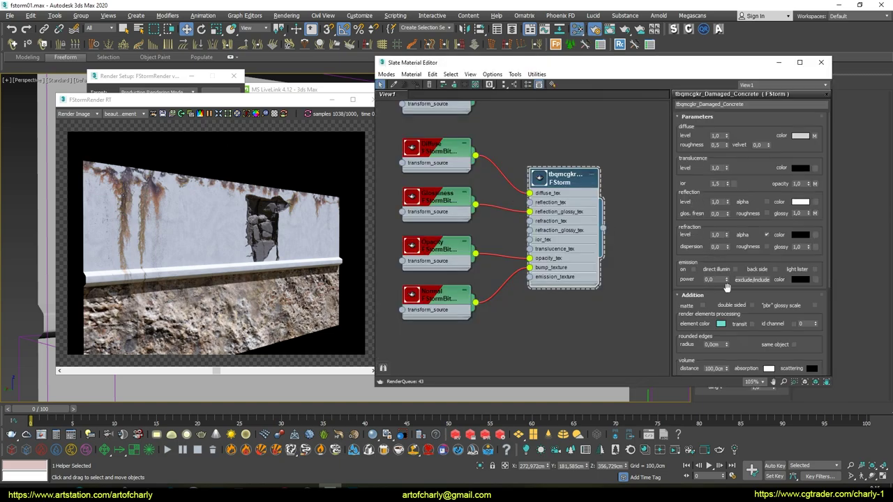
scroll(811, 357, down, 2)
click(694, 279)
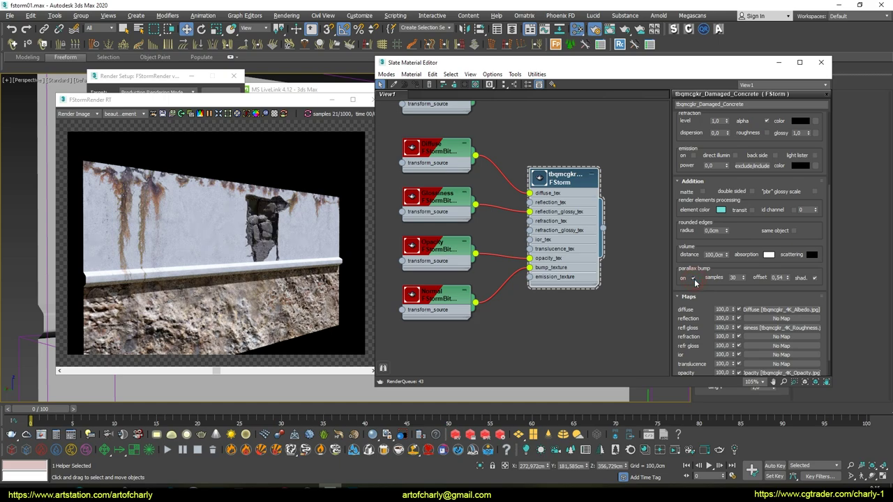
click(814, 278)
click(814, 280)
click(693, 278)
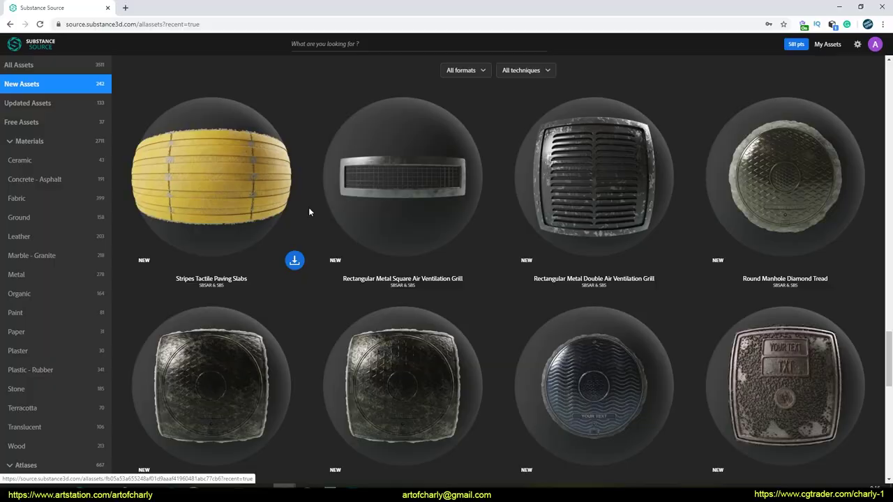
scroll(305, 215, down, 3)
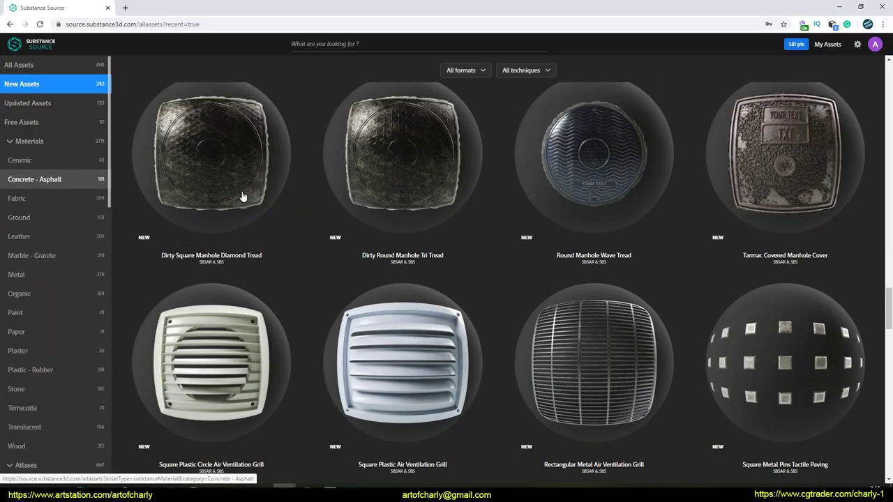
Step: Browse Substance Source's New Assets down toward the bullet-impact materials
scroll(307, 222, down, 3)
scroll(374, 251, down, 3)
scroll(349, 255, down, 3)
scroll(324, 258, down, 3)
scroll(325, 260, down, 6)
scroll(324, 260, down, 1)
scroll(325, 260, up, 1)
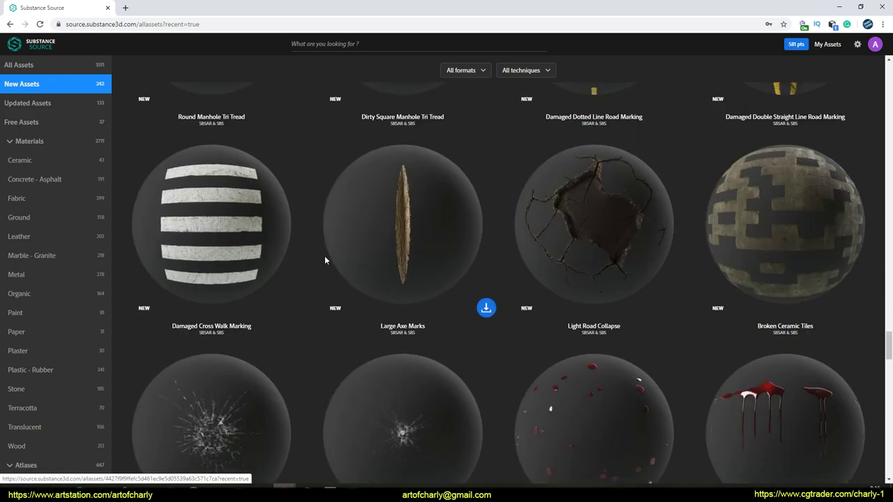
scroll(324, 260, down, 2)
scroll(324, 261, down, 2)
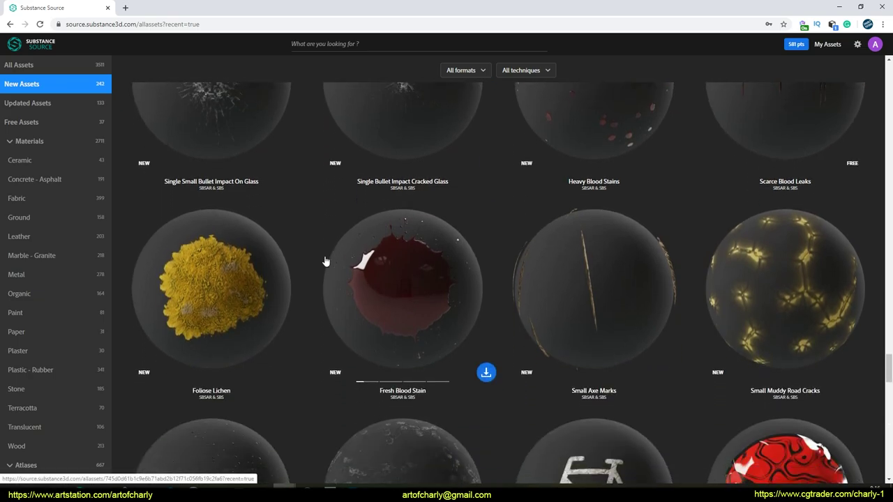
scroll(324, 260, down, 4)
scroll(324, 261, down, 3)
scroll(324, 261, down, 3)
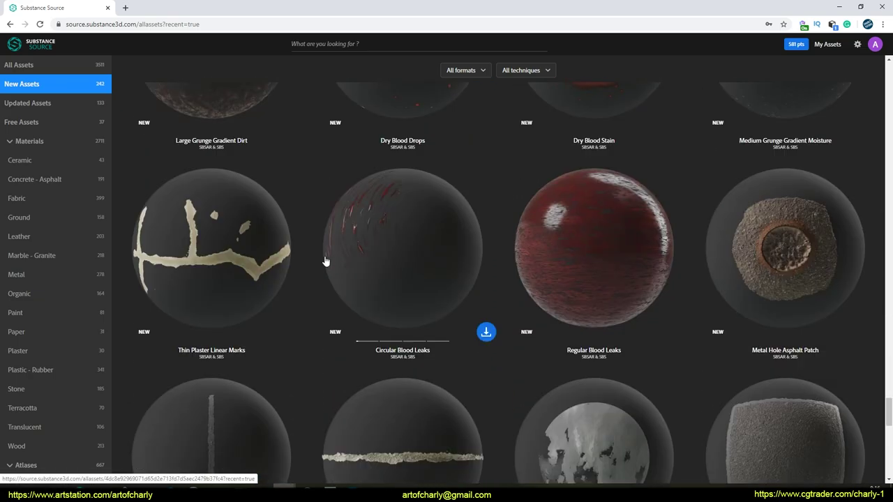
scroll(207, 275, down, 3)
Step: Reach the ceramic-tile assets, then toggle the decal's real-world scale on and off
scroll(429, 280, down, 3)
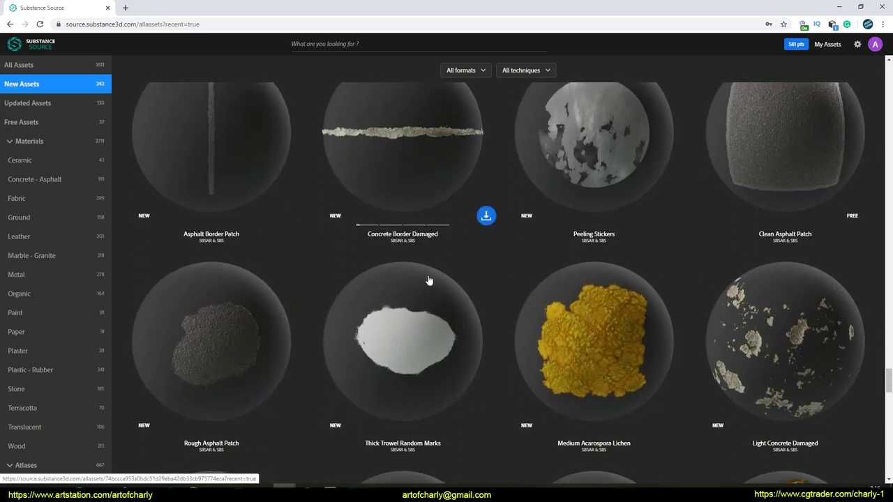
scroll(515, 298, down, 2)
scroll(515, 297, down, 3)
scroll(419, 273, down, 1)
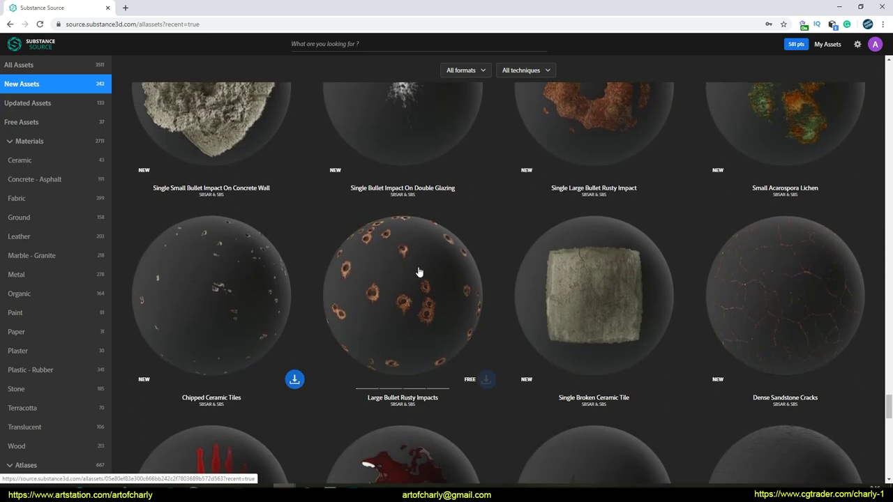
mouse_move(403, 295)
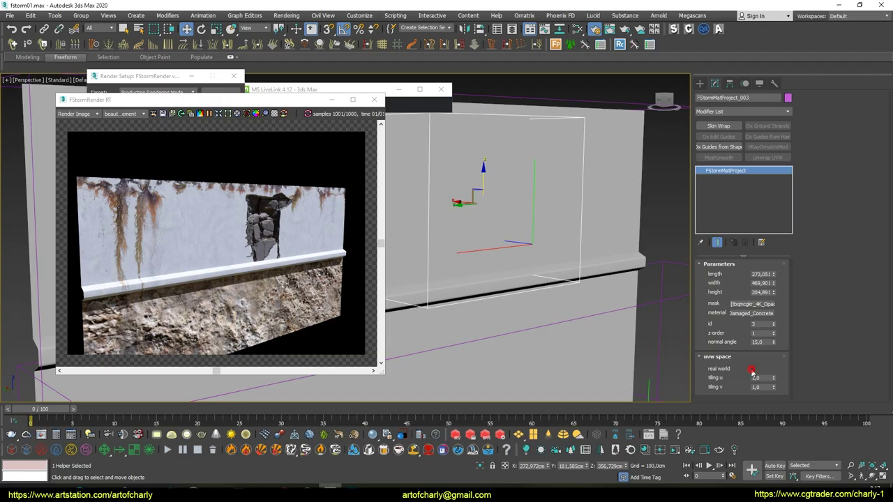
click(752, 369)
click(753, 369)
Step: Test 2,0 decal tiling, reset U and V to 1,0, and zoom and orbit onto the hole
click(774, 388)
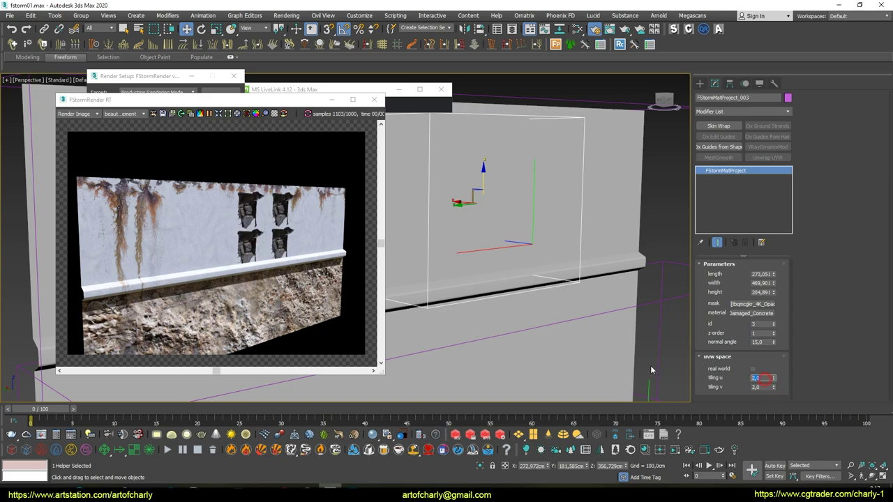
text(1)
click(766, 388)
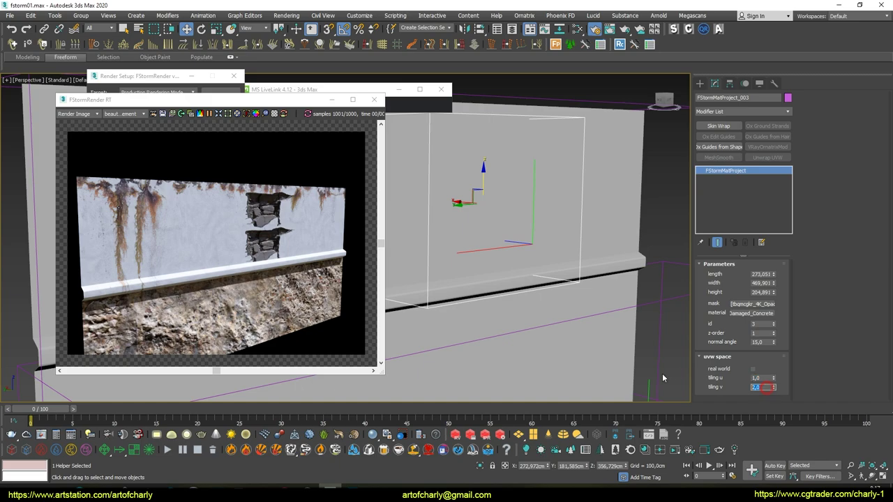
scroll(556, 258, up, 2)
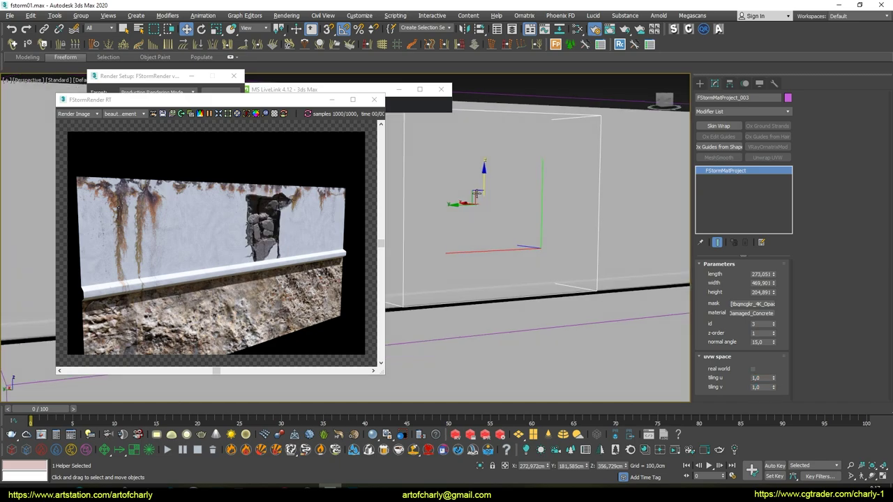
scroll(512, 199, up, 2)
scroll(510, 202, up, 2)
scroll(502, 194, up, 2)
scroll(502, 194, down, 4)
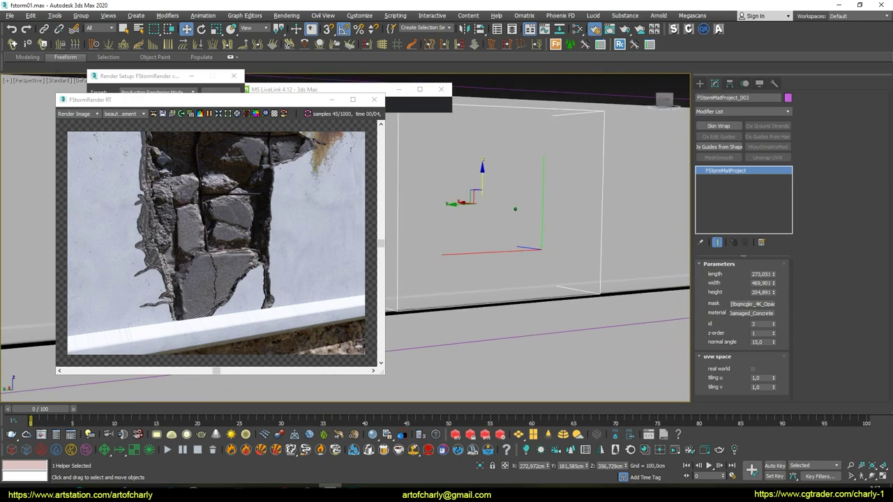
scroll(495, 191, down, 2)
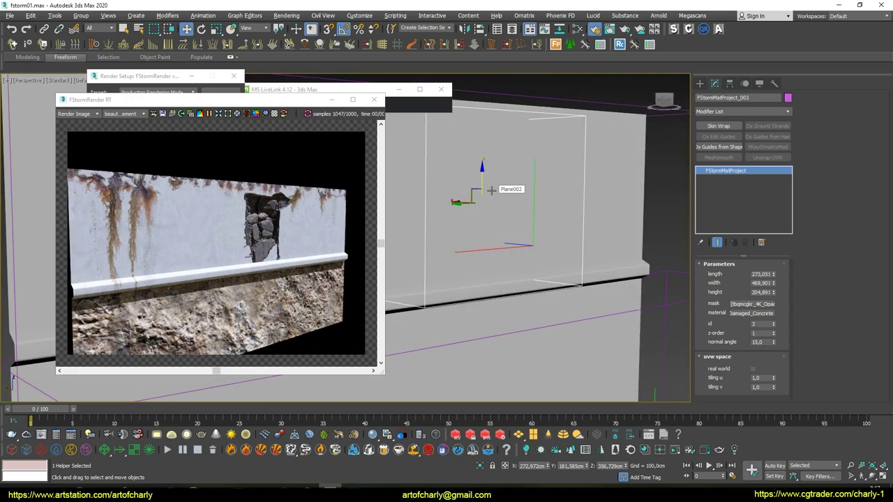
scroll(491, 190, up, 3)
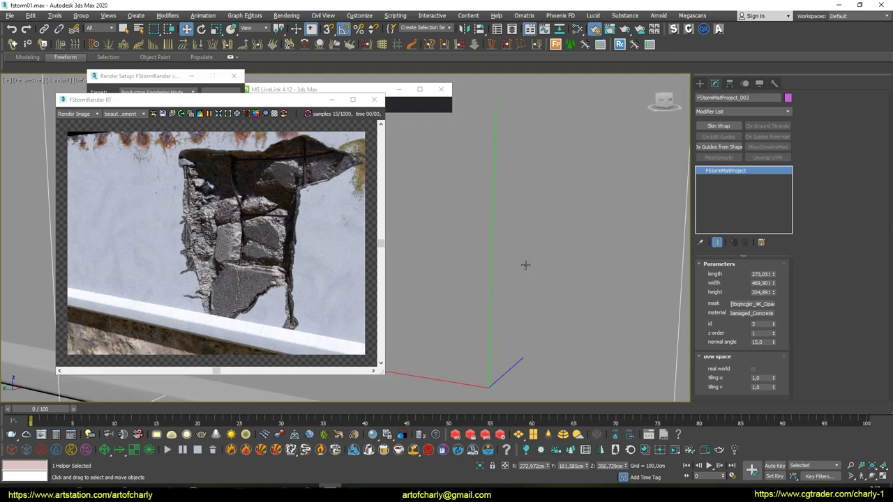
mouse_move(533, 265)
alt+middle_down()
mouse_move(569, 268)
mouse_move(548, 264)
alt+middle_up()
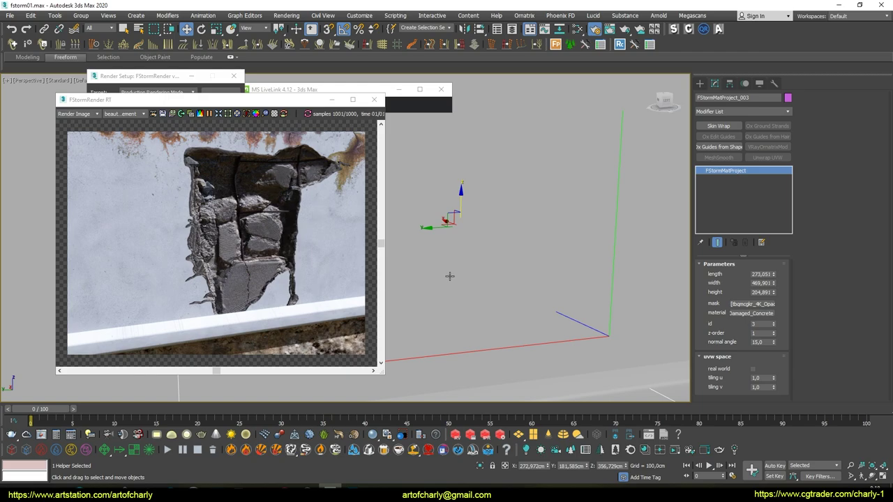
Step: Turn off the decal's parallax self-shadowing and parallax bump, then re-enable parallax bump
key(m)
scroll(733, 296, down, 2)
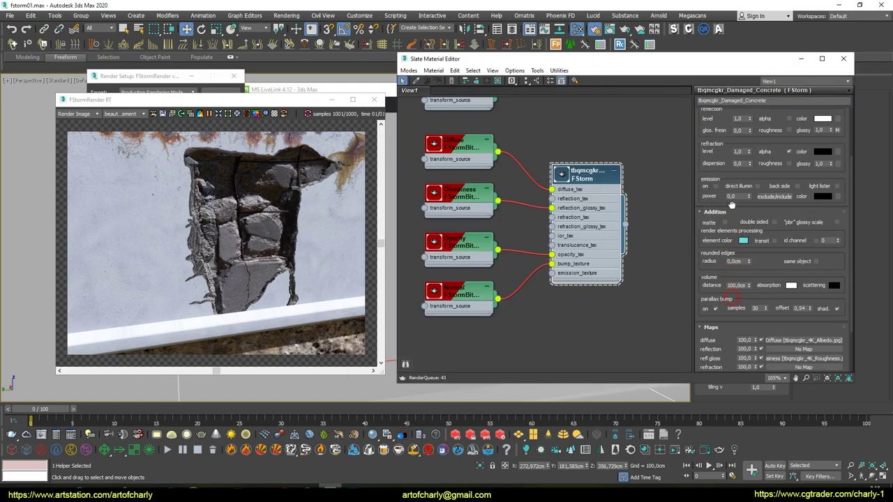
scroll(767, 264, down, 1)
click(836, 292)
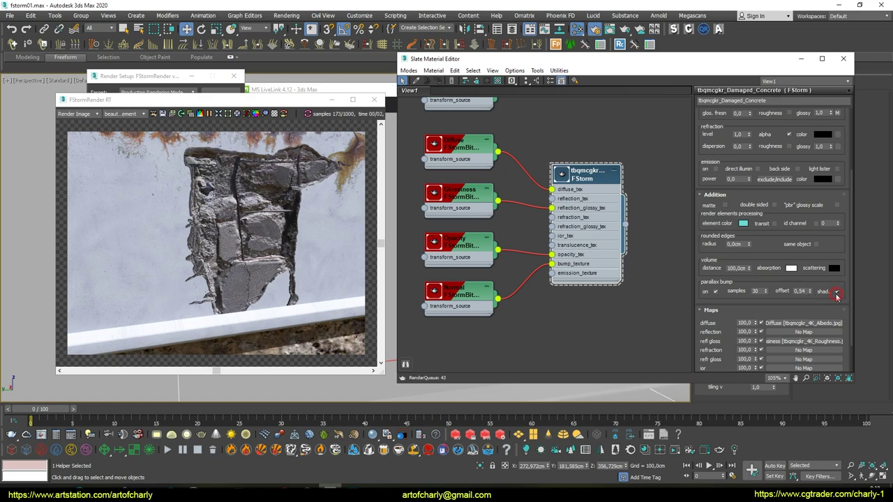
click(716, 292)
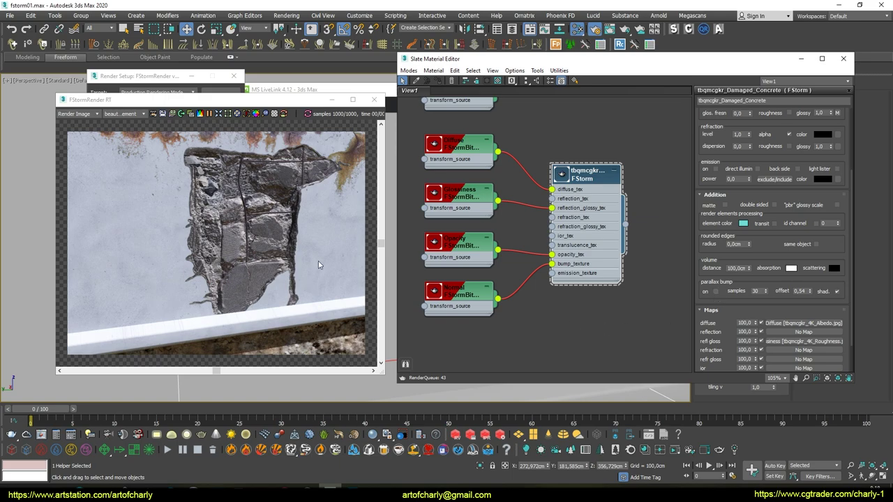
drag(585, 60, 658, 60)
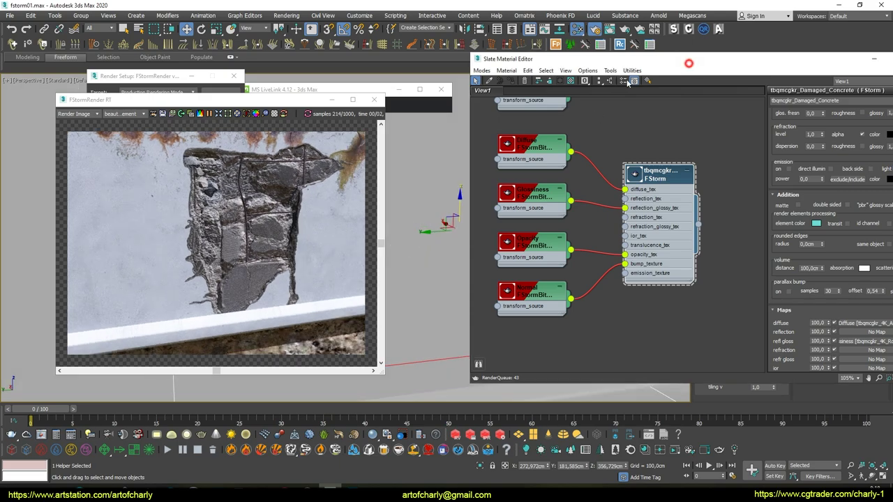
drag(838, 58, 687, 75)
click(638, 309)
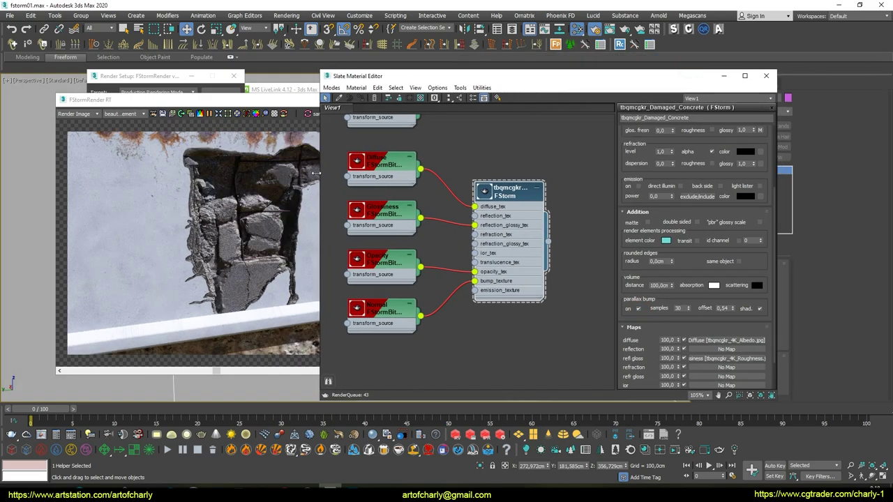
drag(490, 78, 612, 62)
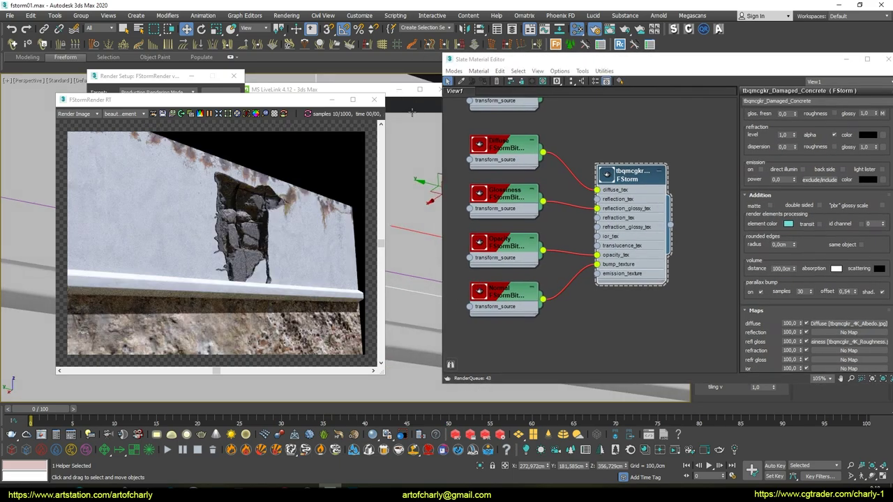
Step: Orbit the viewport to judge the hole's parallax depth from a diagonal angle
alt+middle_drag(412, 111, 380, 97)
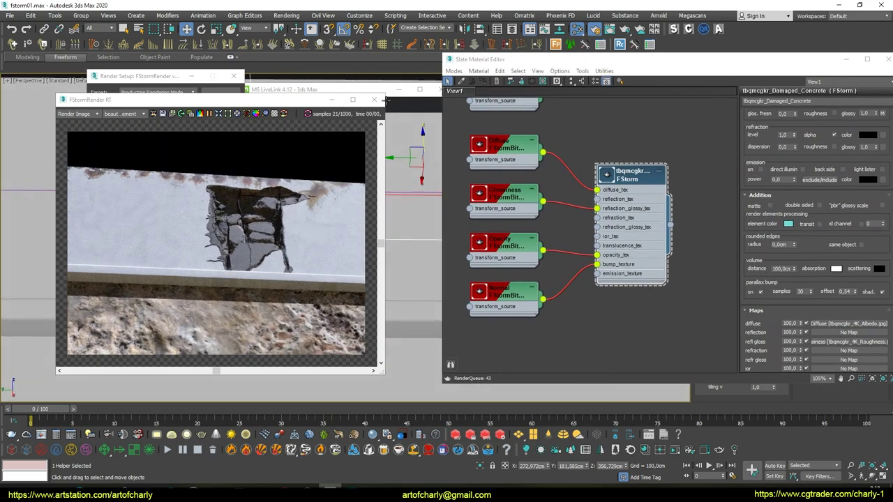
mouse_move(381, 98)
alt+middle_down()
mouse_move(385, 89)
mouse_move(383, 195)
alt+middle_up()
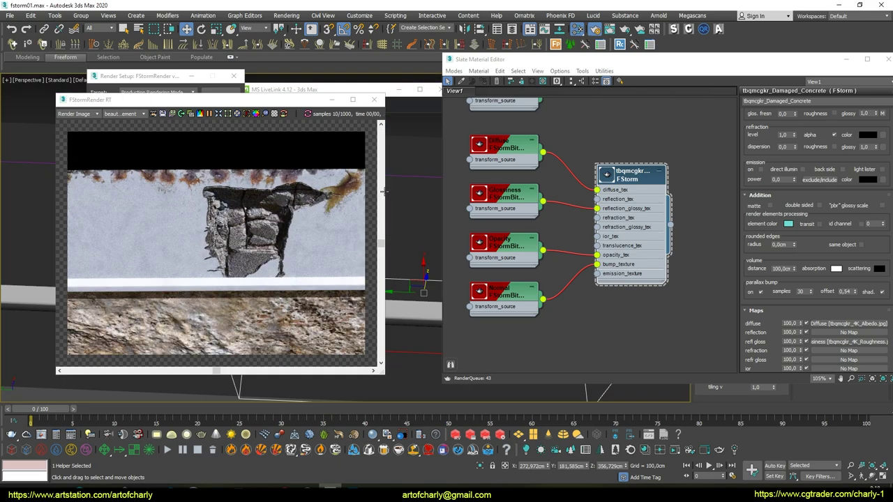
mouse_move(383, 194)
alt+middle_down()
mouse_move(402, 144)
mouse_move(393, 127)
mouse_move(409, 148)
alt+middle_up()
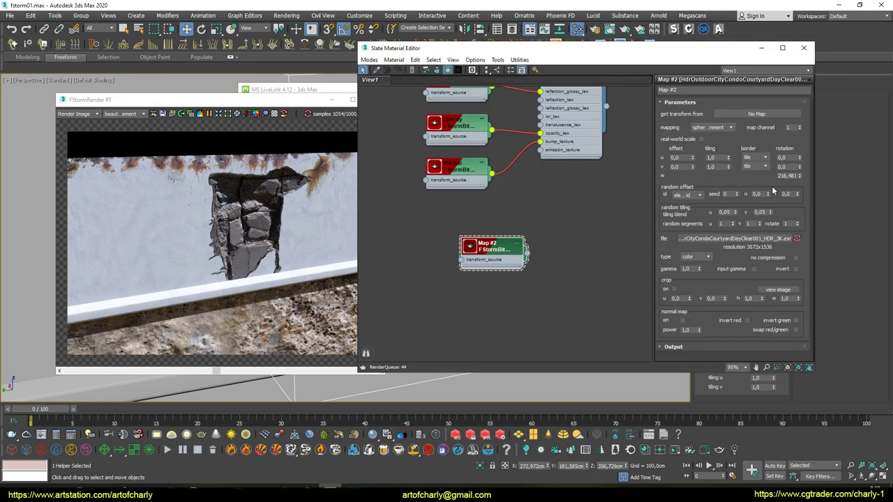
Step: Rotate the Map #2 HDRI's w rotation to -36,434 to relight the wall
mouse_move(799, 187)
mouse_down()
mouse_move(800, 213)
mouse_move(797, 148)
mouse_move(806, 187)
mouse_move(807, 178)
mouse_up()
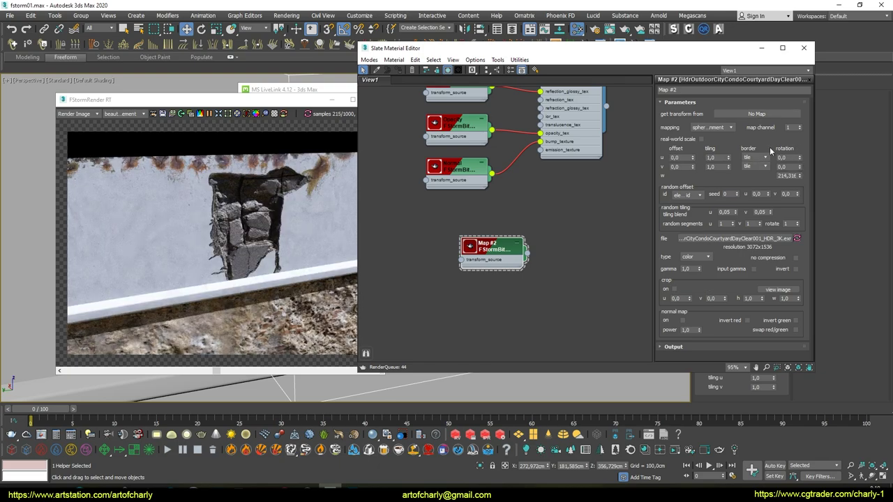
mouse_move(800, 177)
mouse_down()
mouse_move(799, 242)
mouse_move(793, 228)
mouse_up()
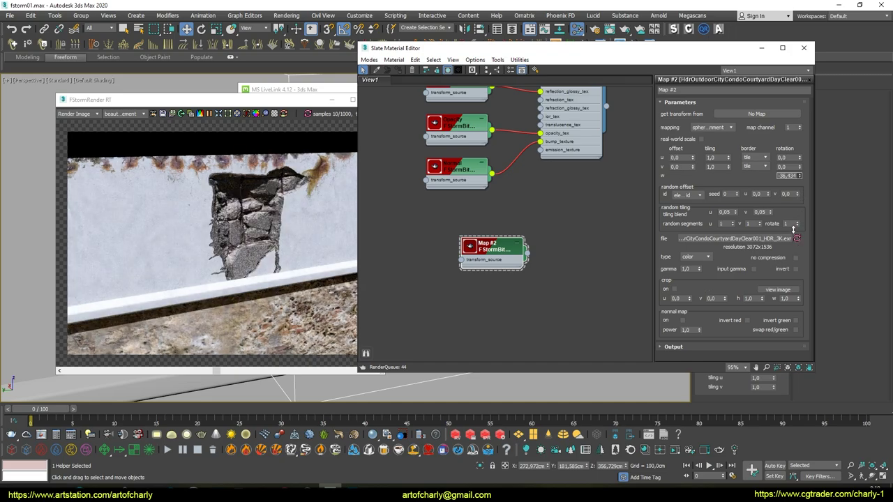